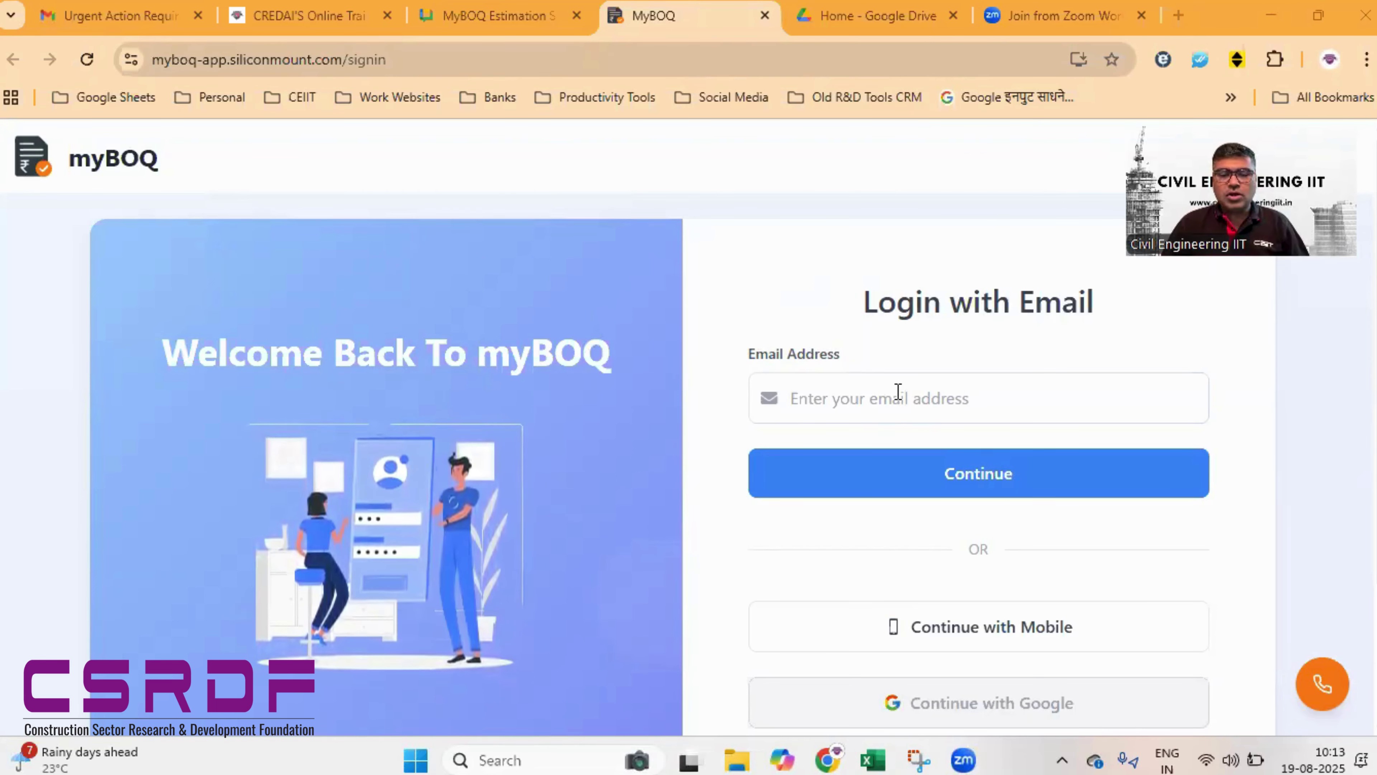
# - Look through the mobile sign-in option and the account sign-up page
pyautogui.scroll(-3, 897, 391)
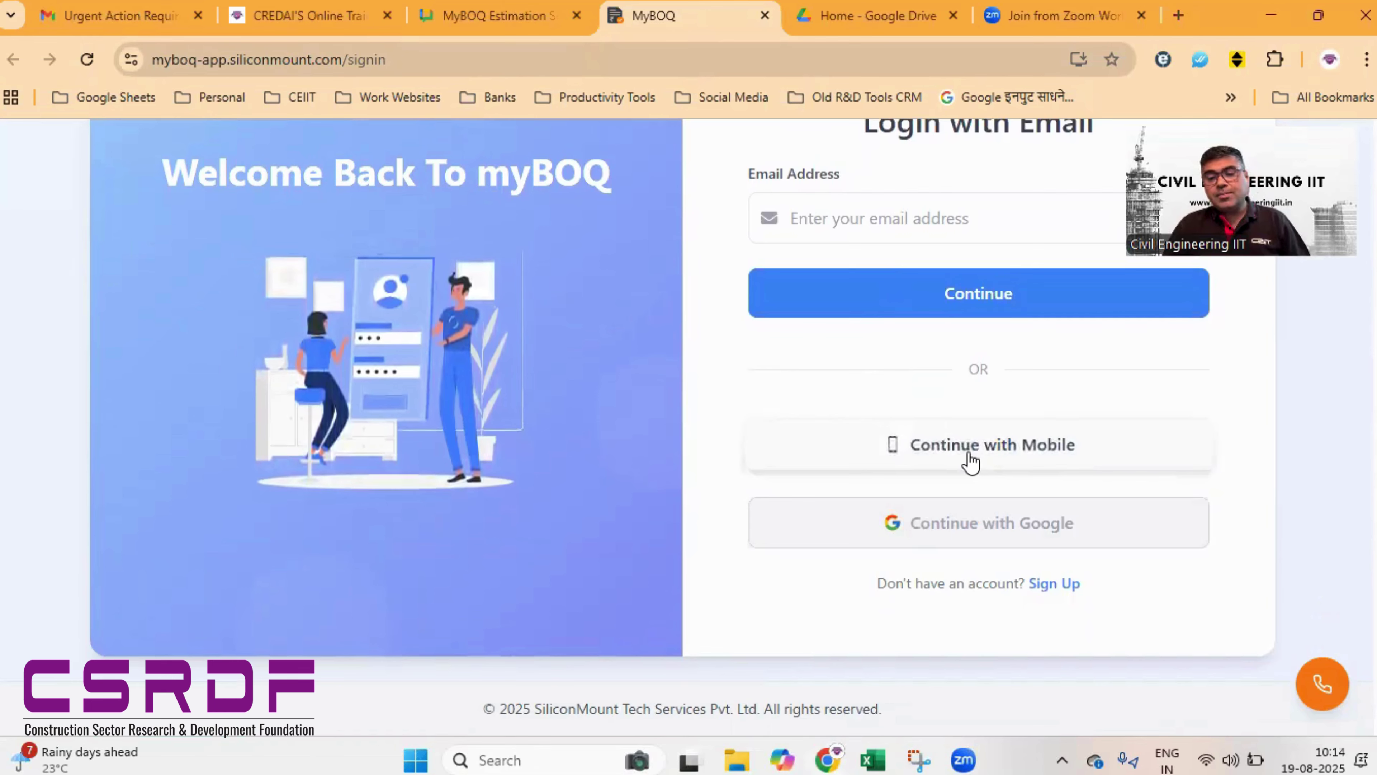
pyautogui.click(971, 460)
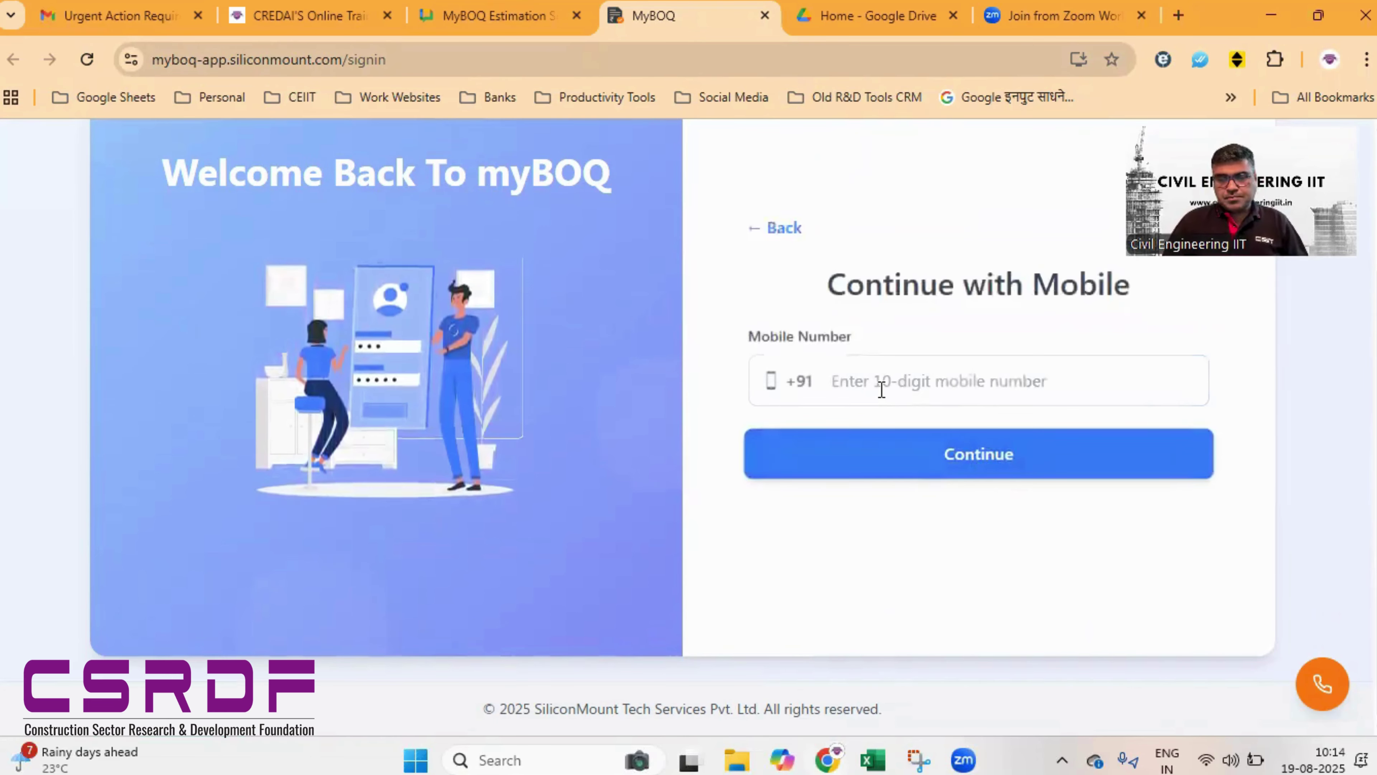
pyautogui.click(751, 228)
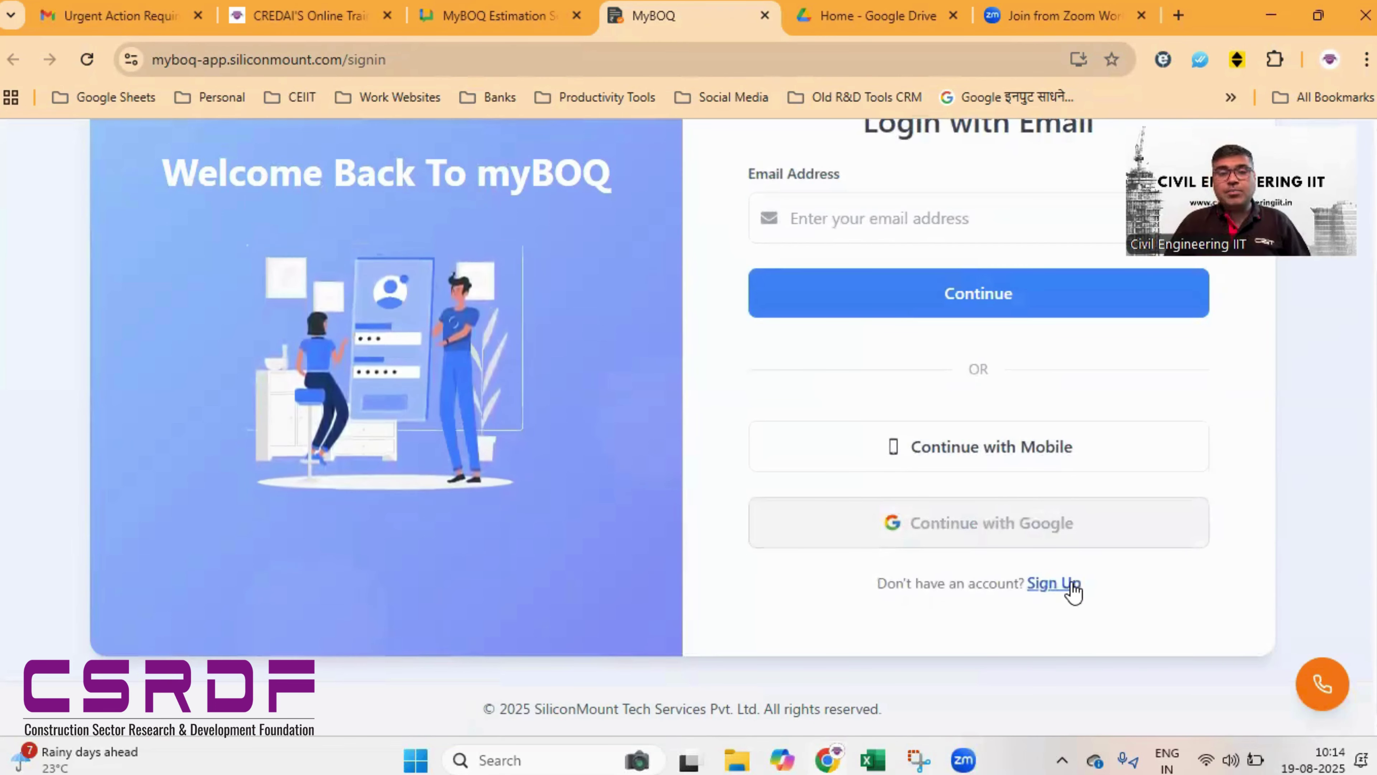
pyautogui.click(1071, 586)
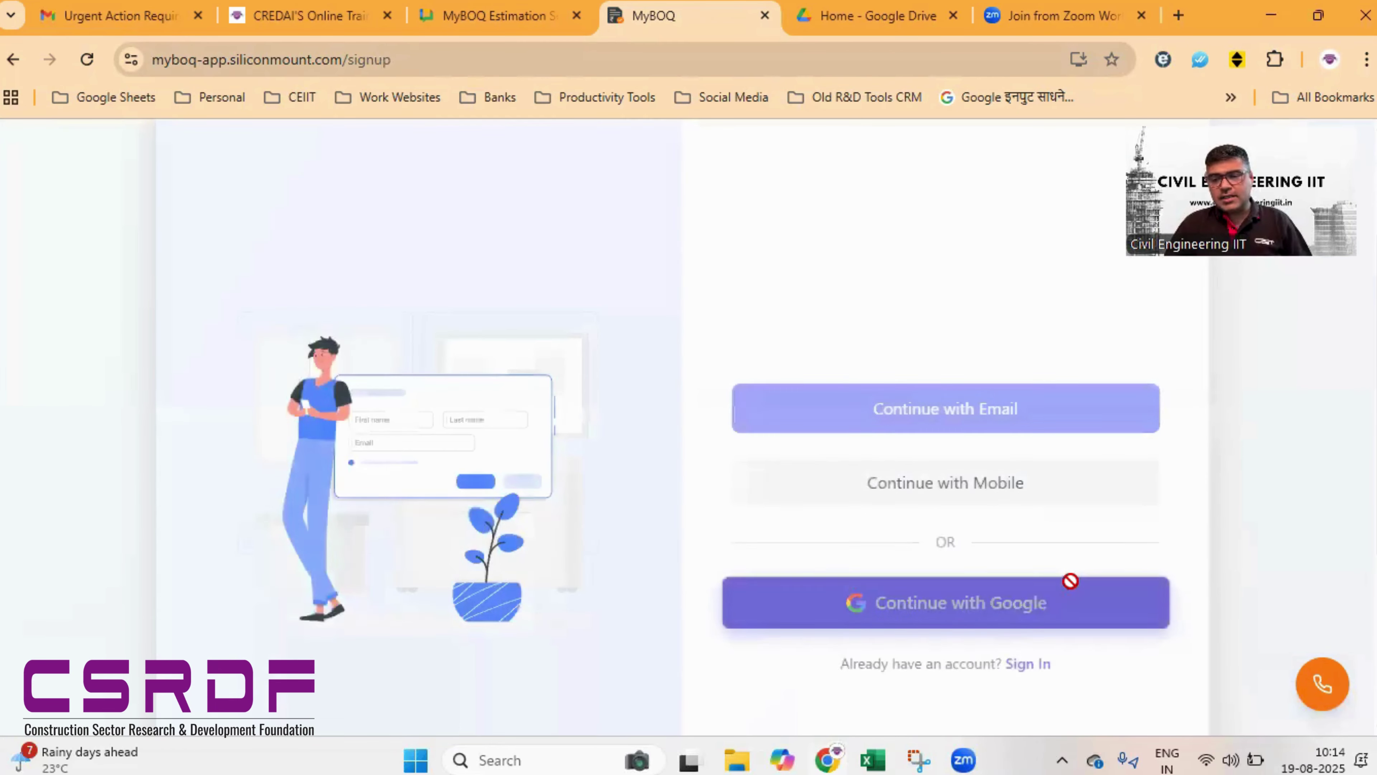
pyautogui.scroll(-3, 933, 326)
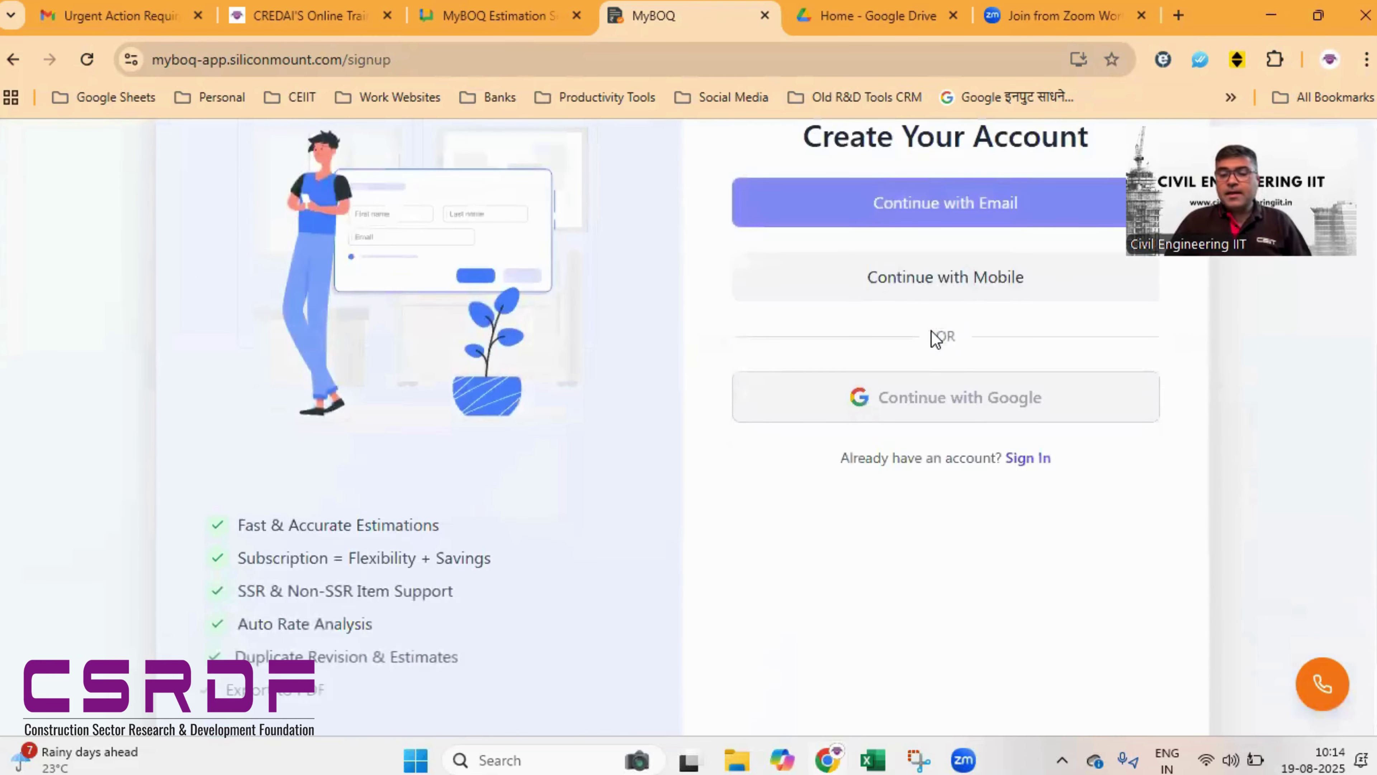
# - Start a mobile sign-up with name and number, then abandon it for the sign-in page
pyautogui.click(929, 295)
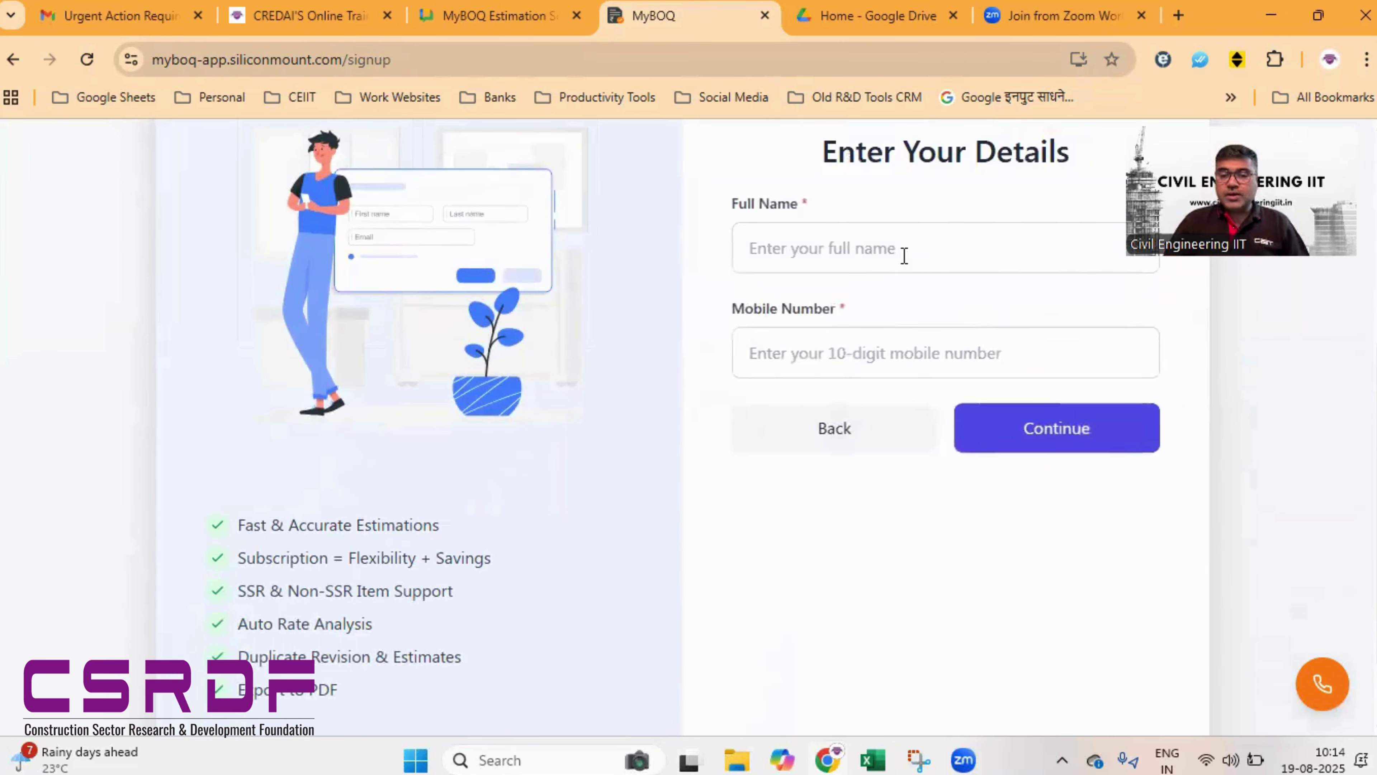
pyautogui.click(904, 256)
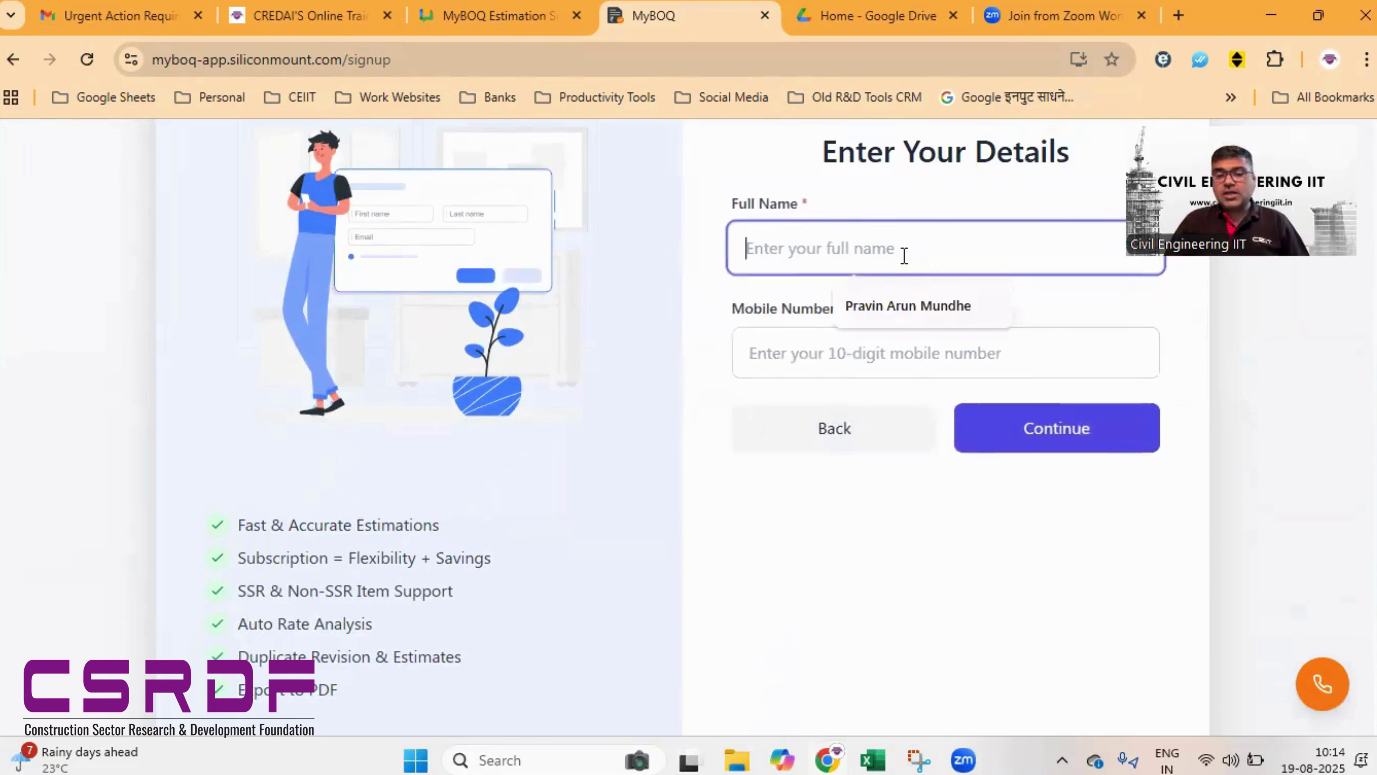
pyautogui.click(823, 364)
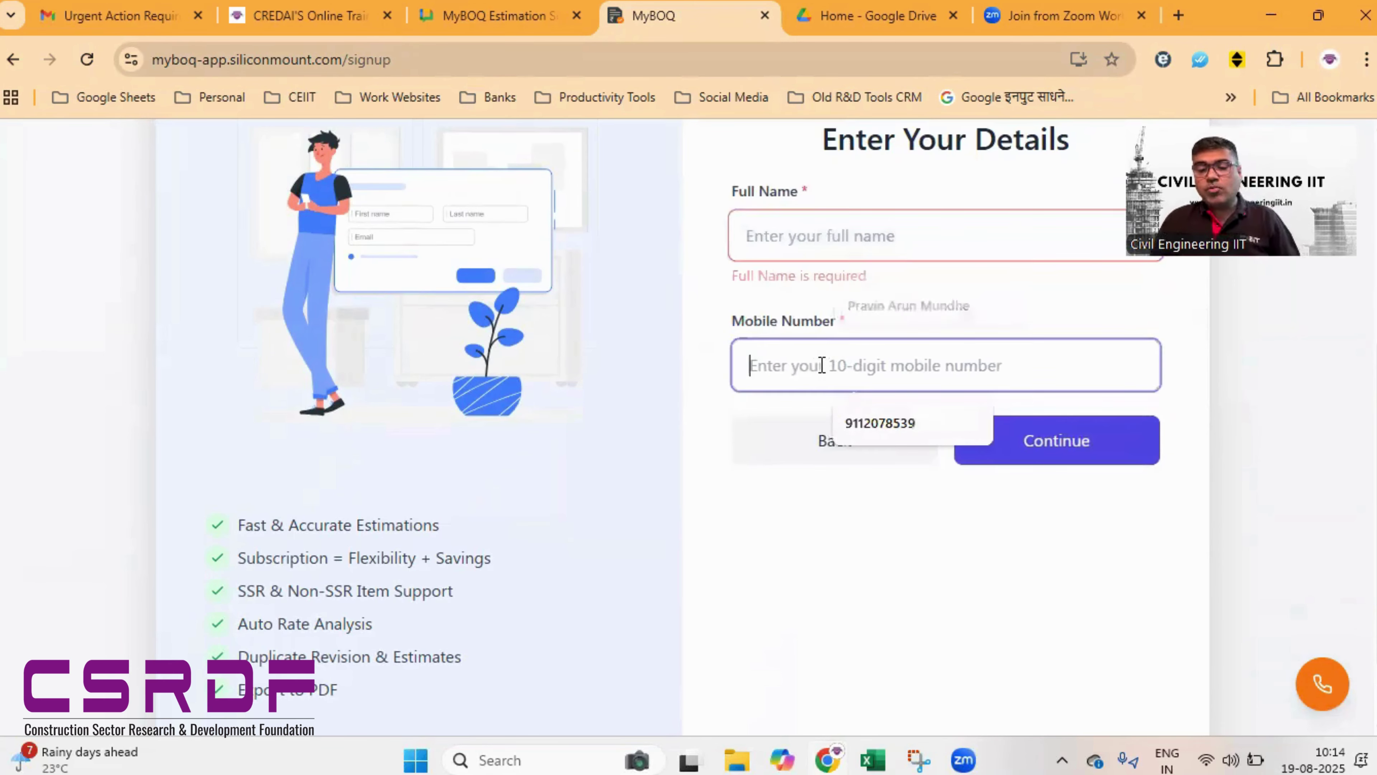
pyautogui.click(979, 524)
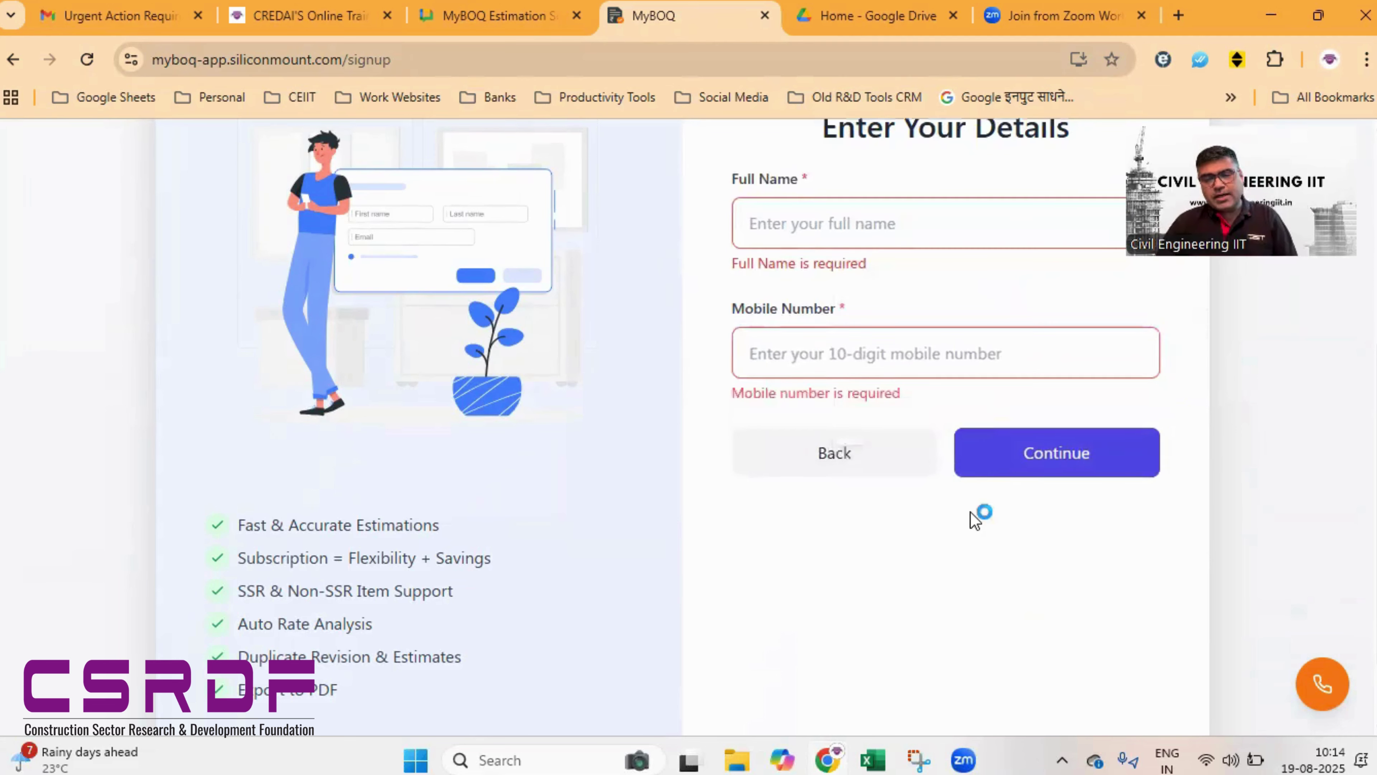
pyautogui.click(886, 466)
pyautogui.scroll(3, 870, 233)
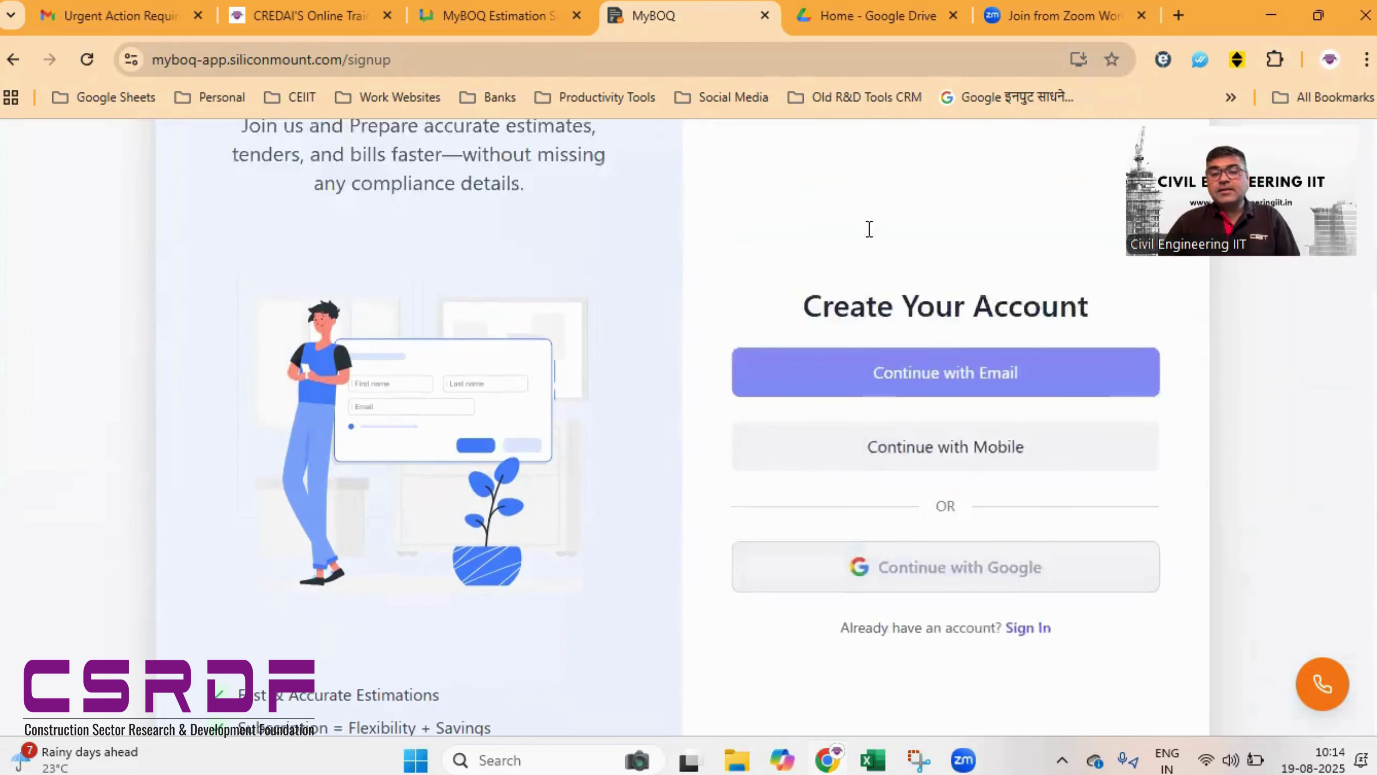
pyautogui.scroll(2, 871, 376)
pyautogui.scroll(-4, 871, 375)
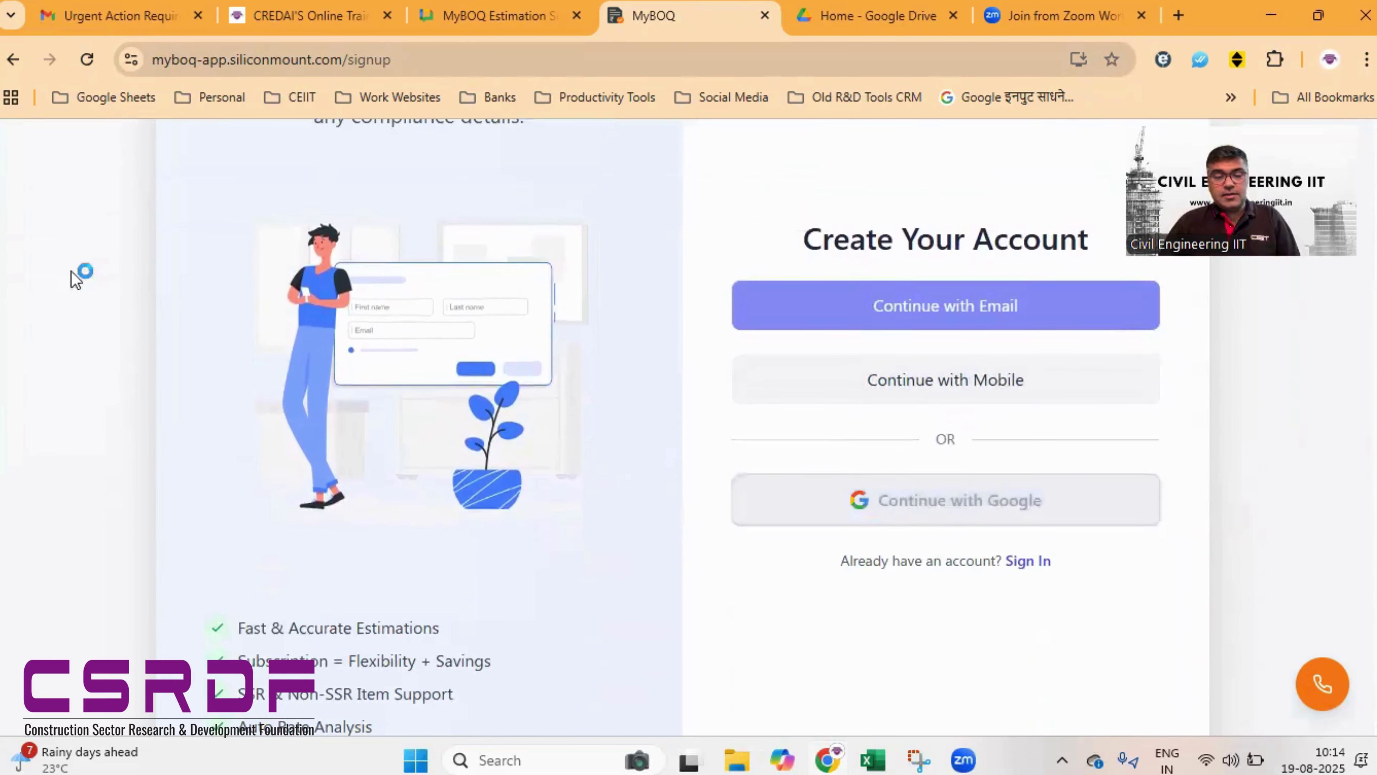
pyautogui.click(1030, 563)
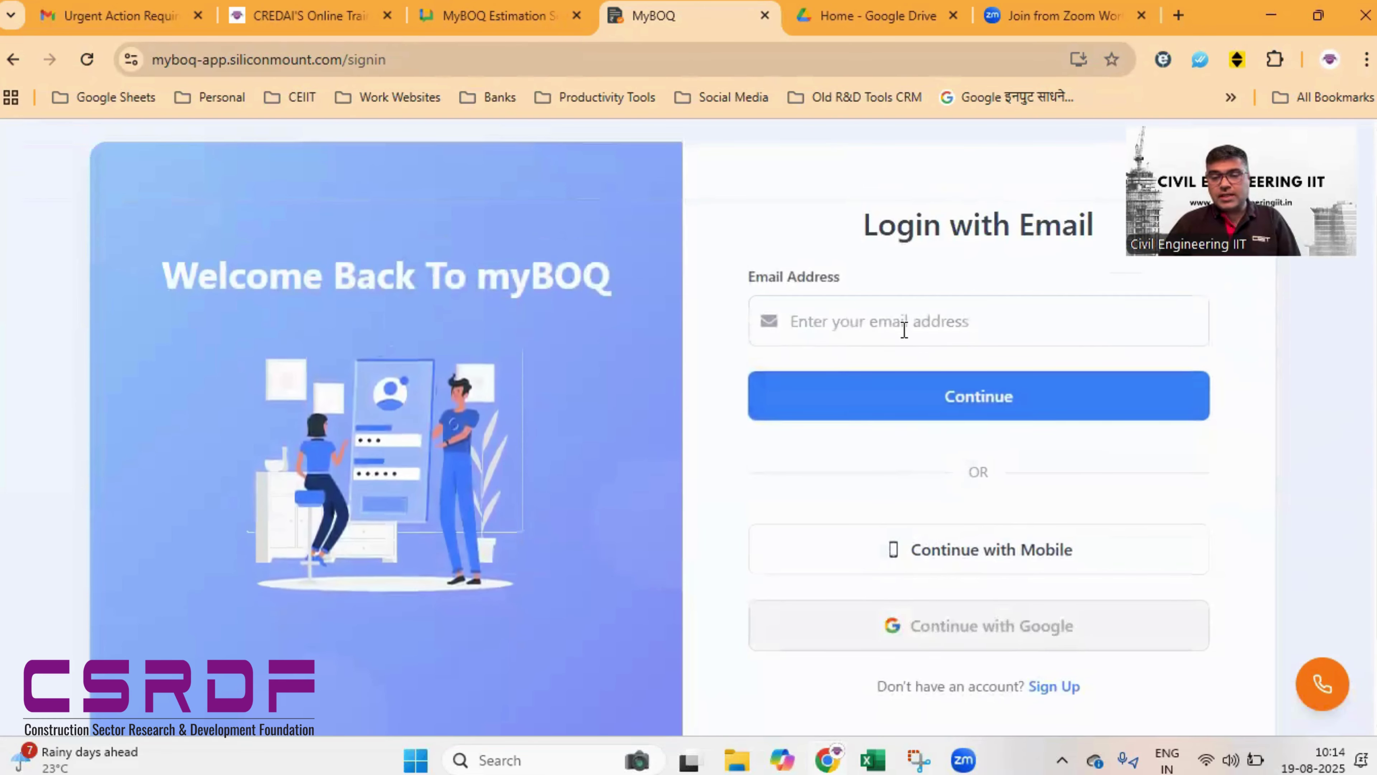
# - Sign in with the saved mobile number and saved password
pyautogui.click(974, 555)
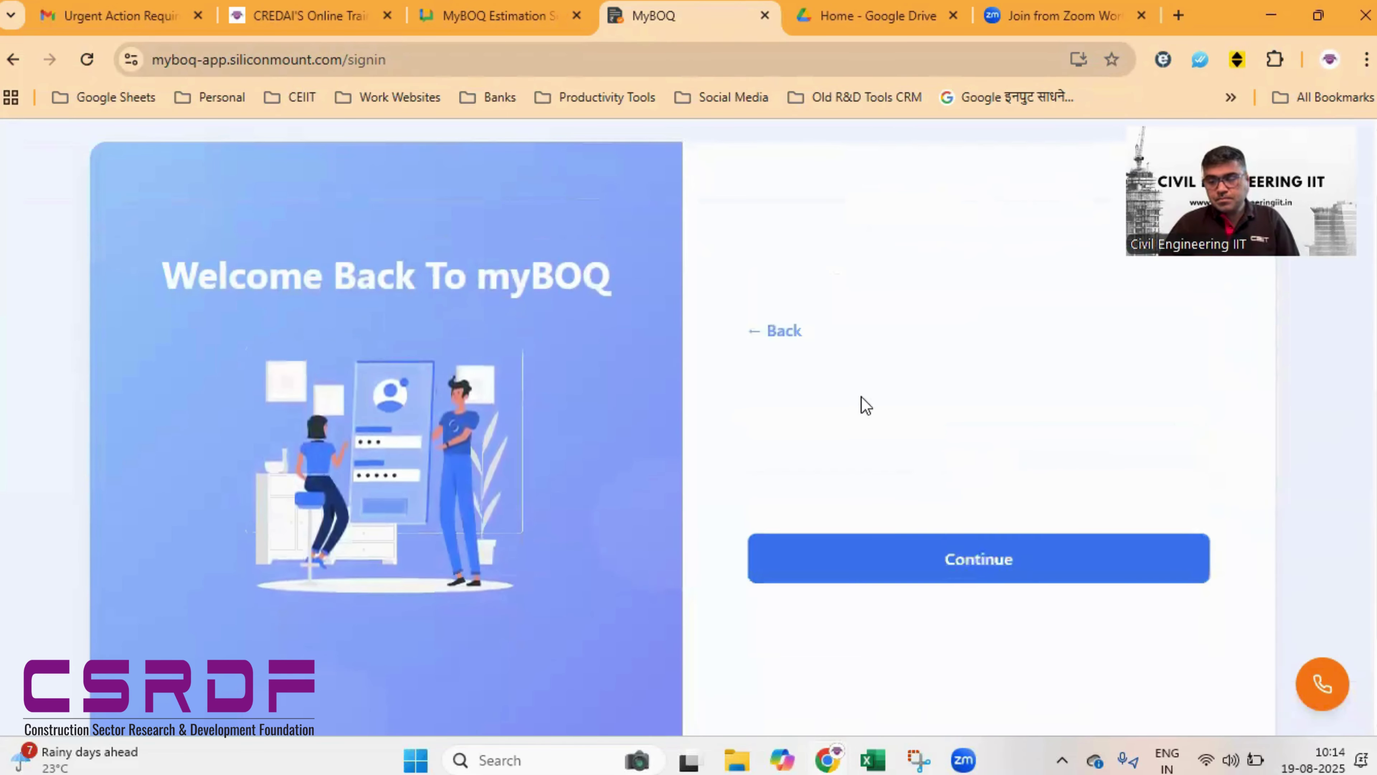
pyautogui.click(932, 490)
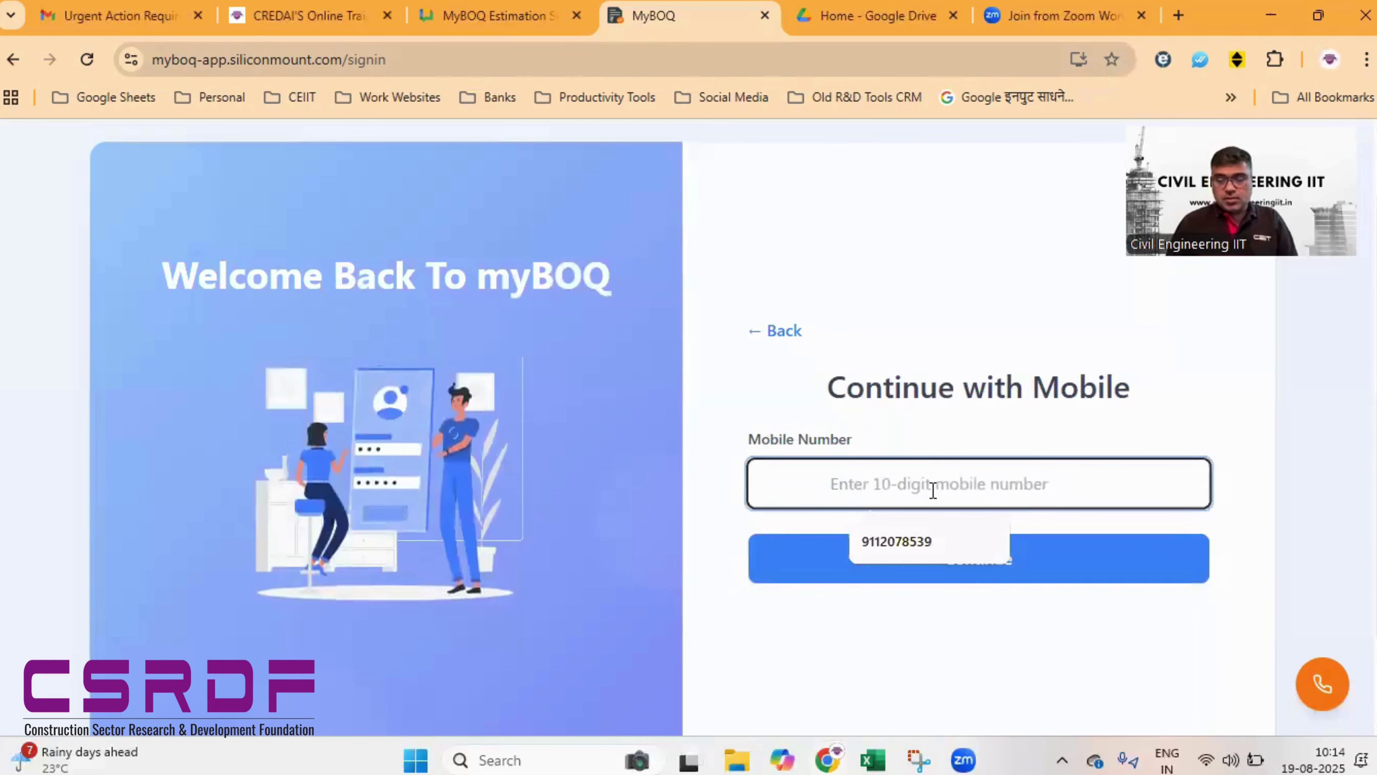
pyautogui.click(956, 540)
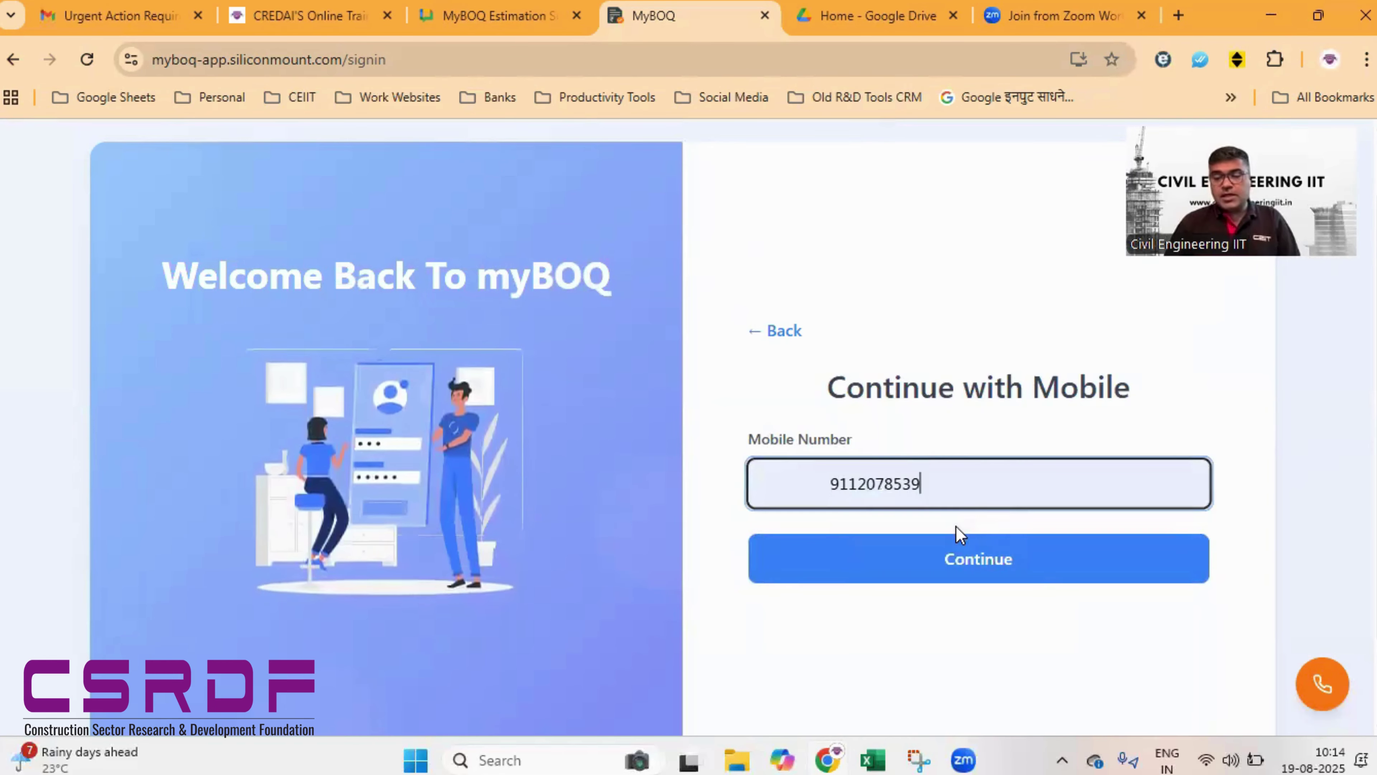
pyautogui.click(1038, 558)
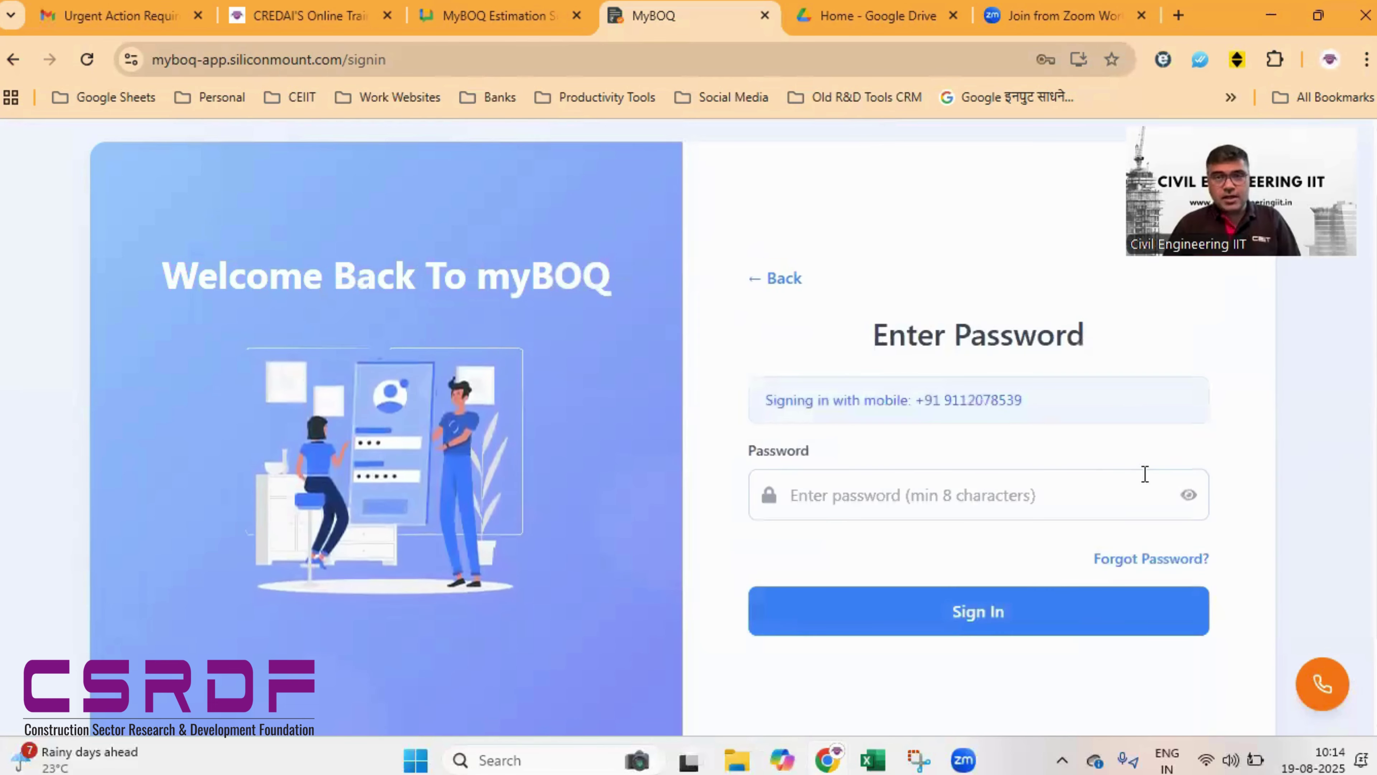
pyautogui.click(1007, 492)
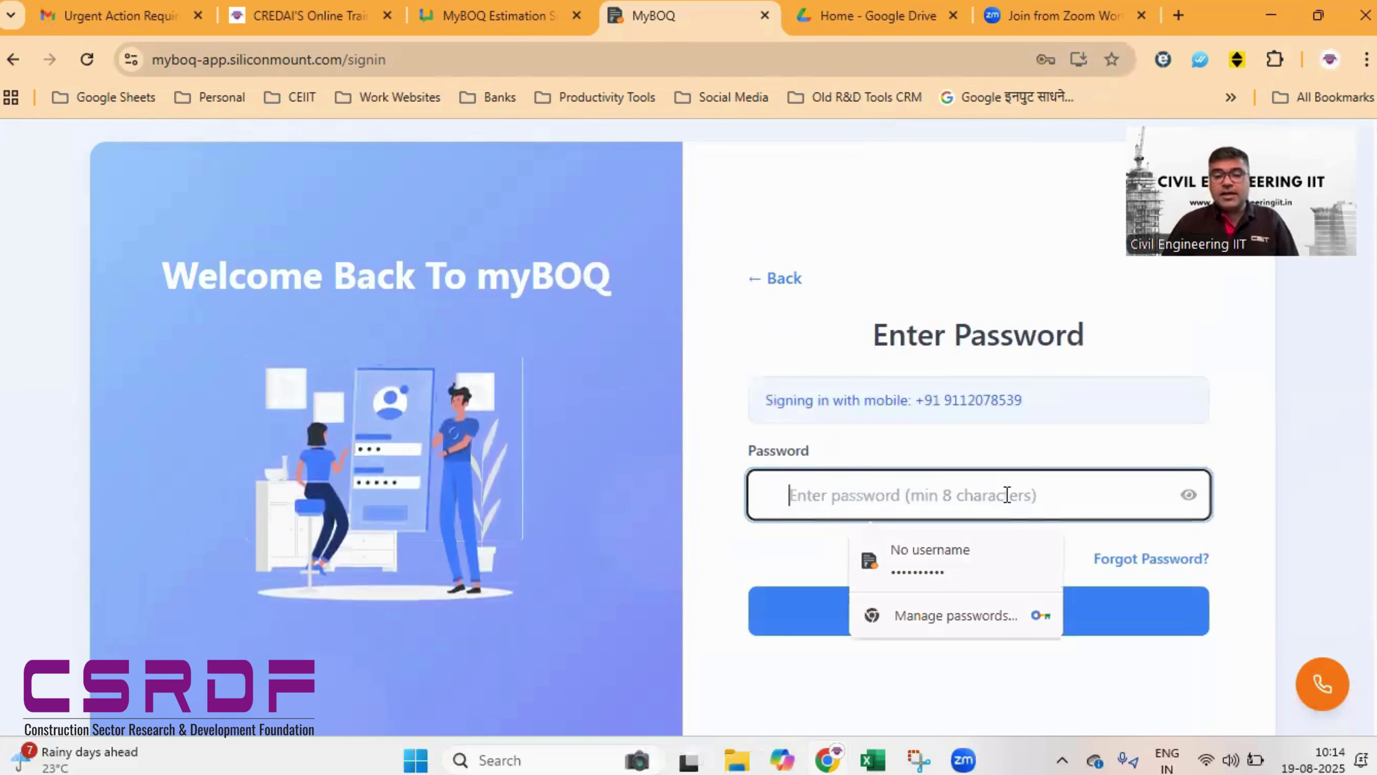
pyautogui.click(960, 542)
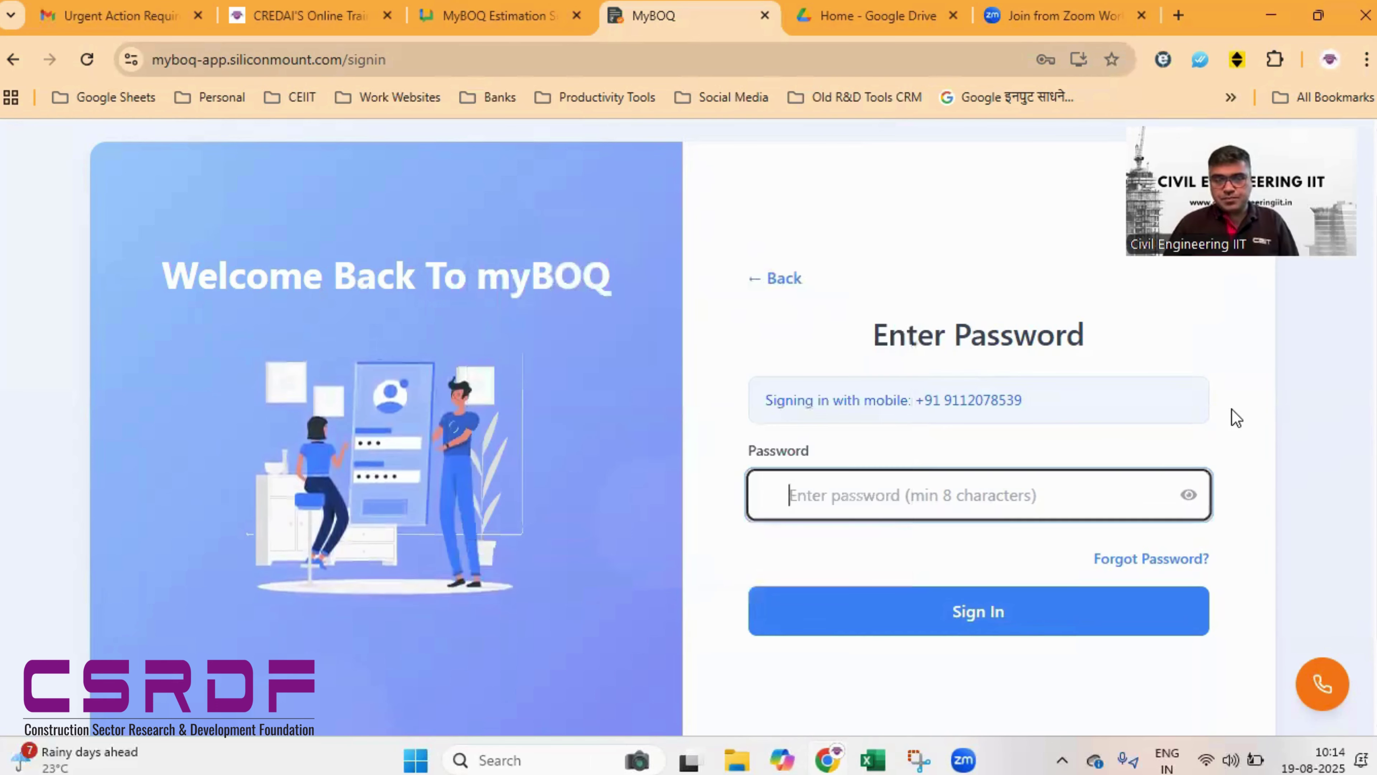
pyautogui.click(976, 613)
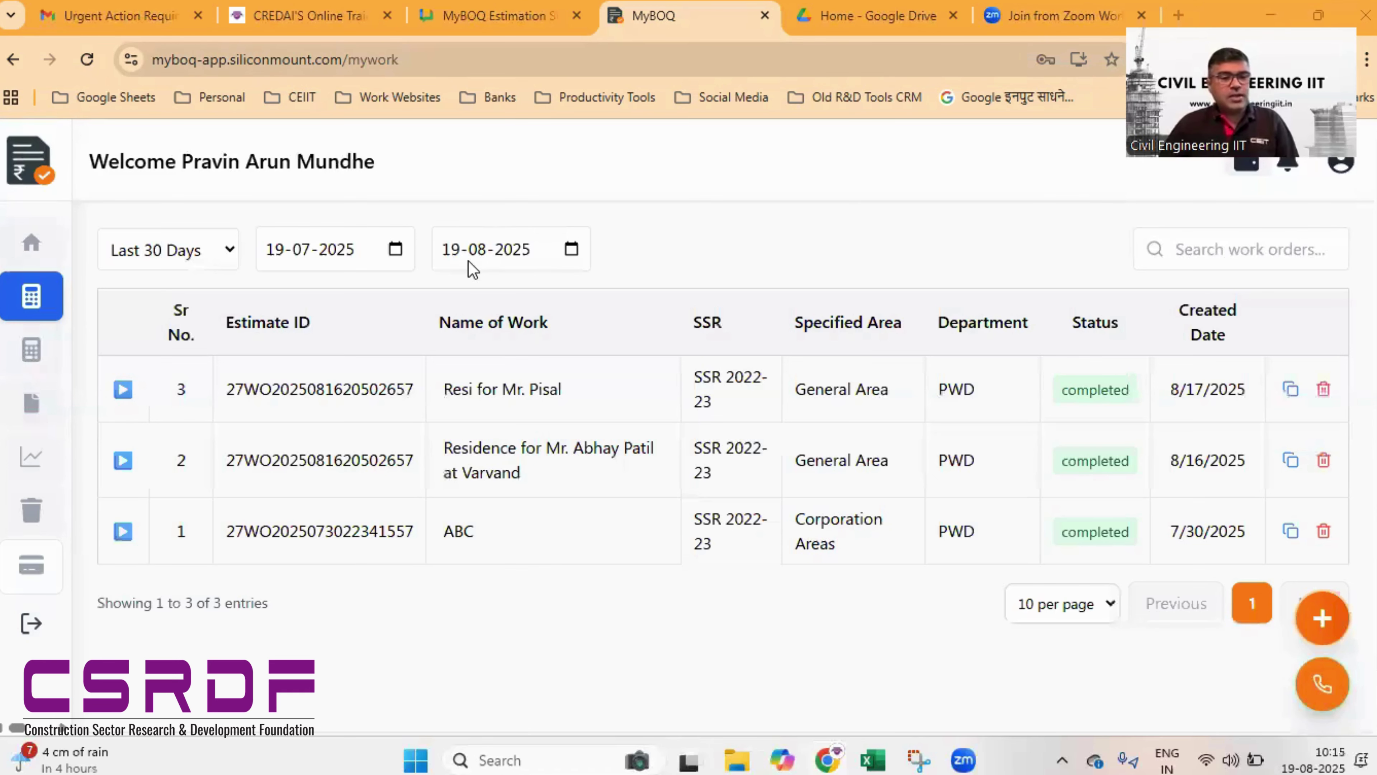
pyautogui.click(230, 253)
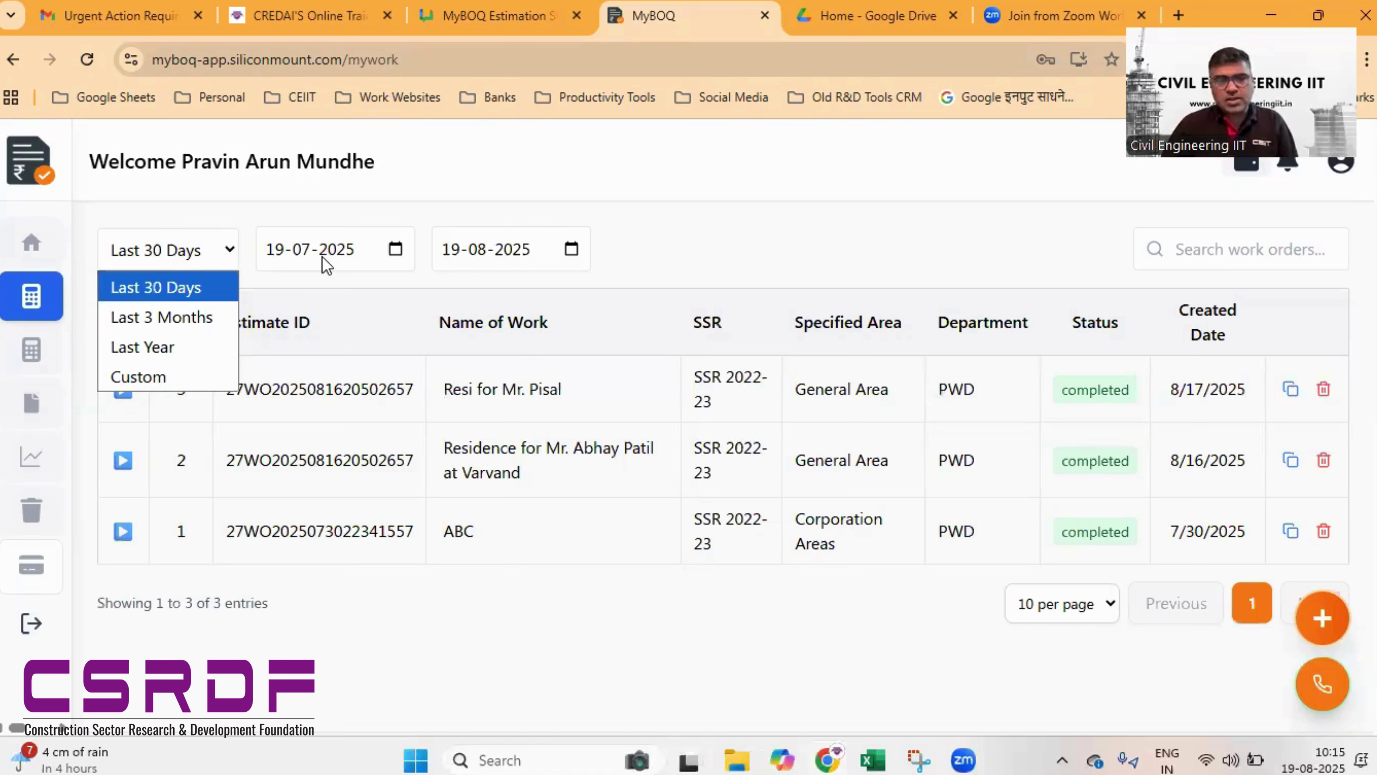
pyautogui.click(1216, 251)
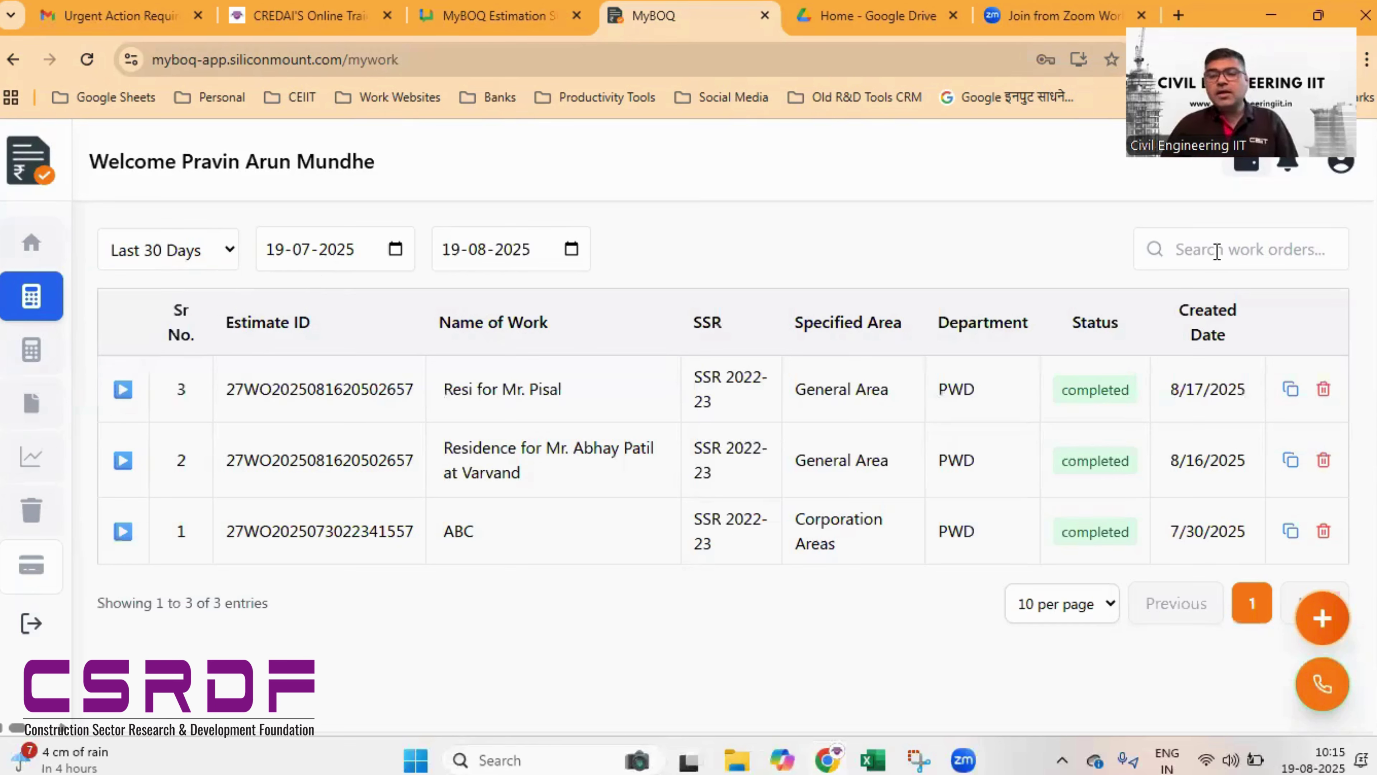
pyautogui.click(1267, 257)
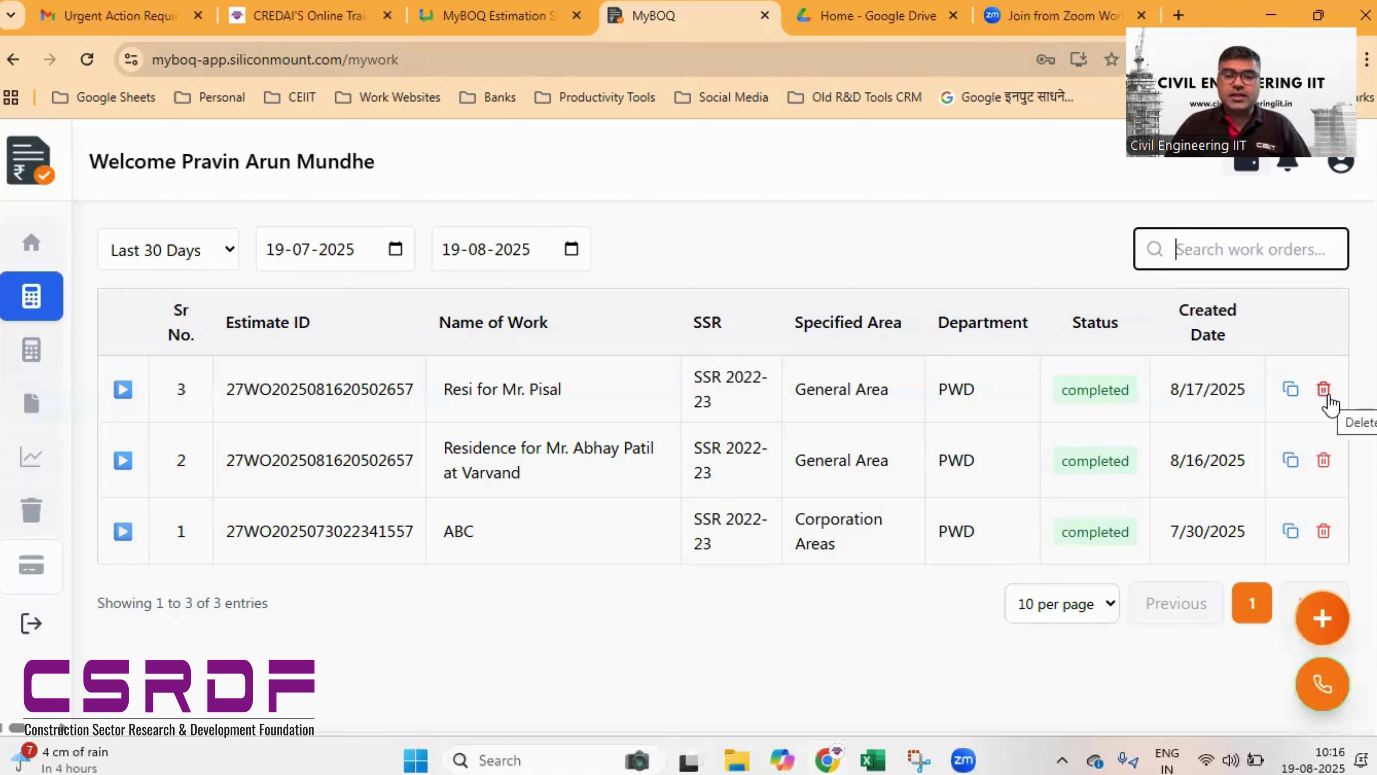
pyautogui.scroll(-1, 886, 582)
pyautogui.scroll(1, 886, 582)
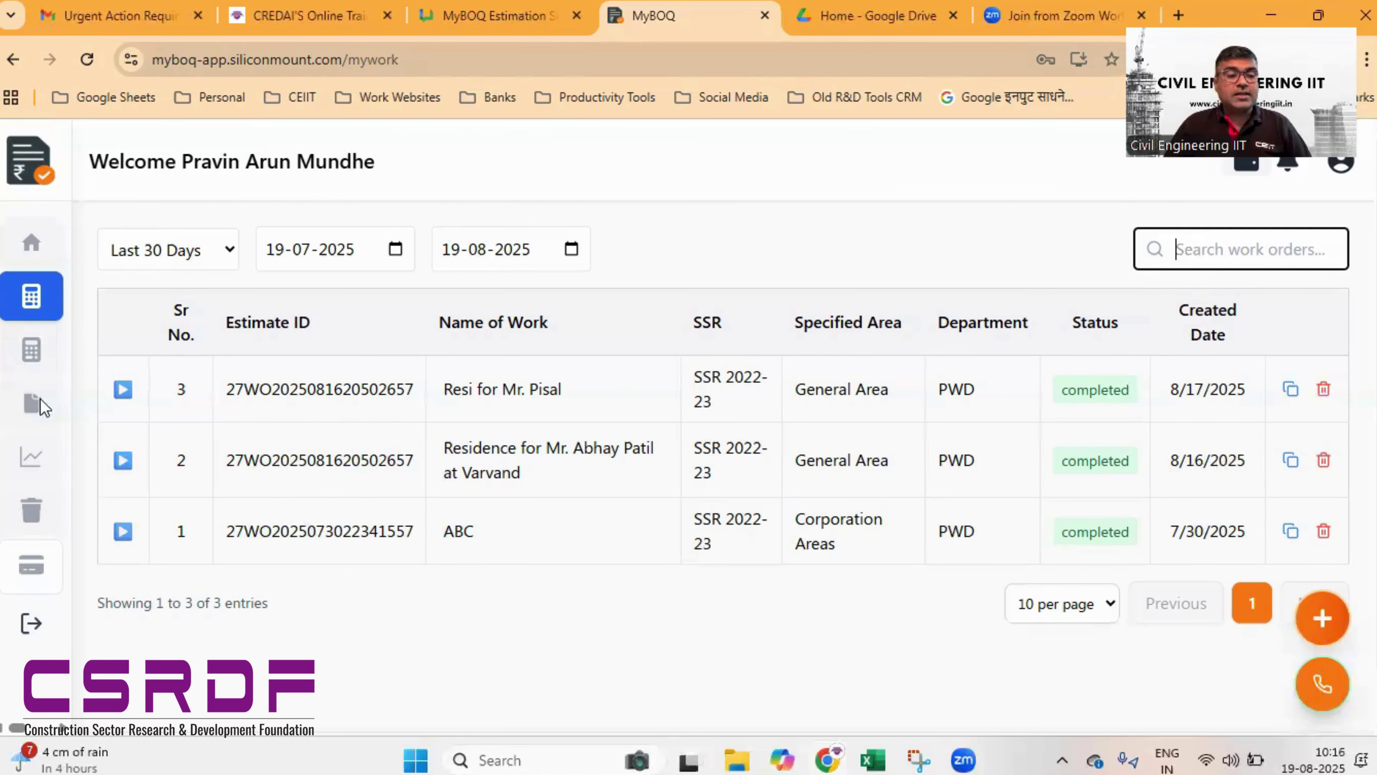
pyautogui.moveTo(64, 372)
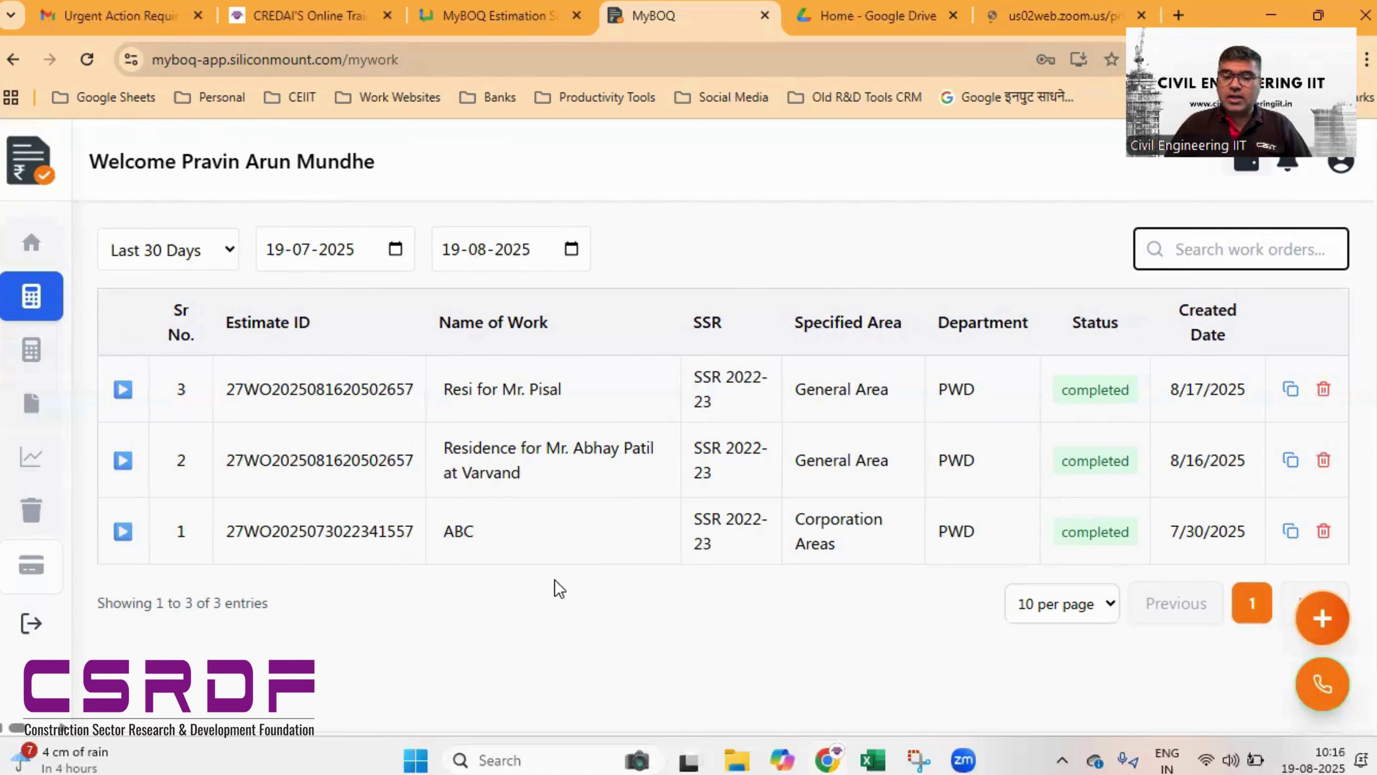
# - Create a new estimate named 'Construction of Compound Wall at CEiiT Campus'
pyautogui.click(1320, 623)
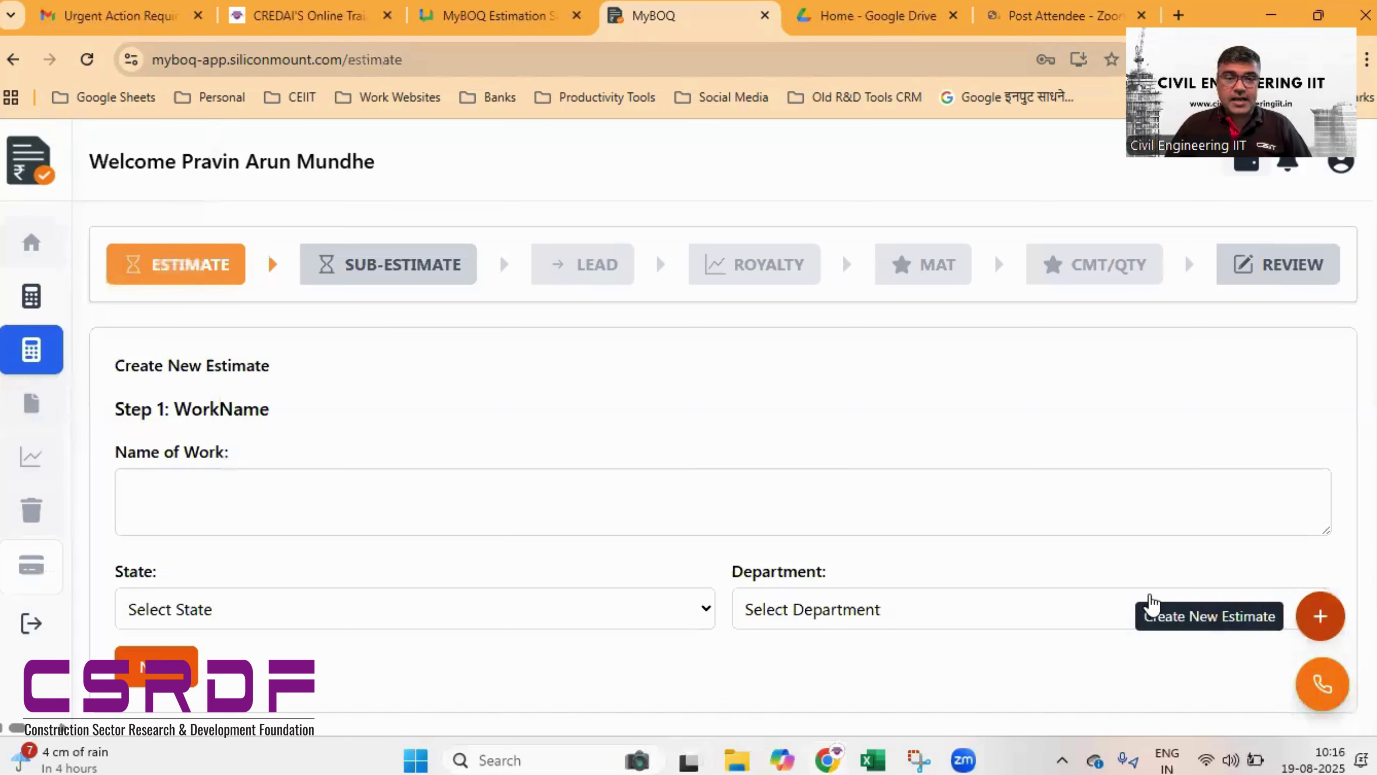
pyautogui.scroll(-2, 563, 439)
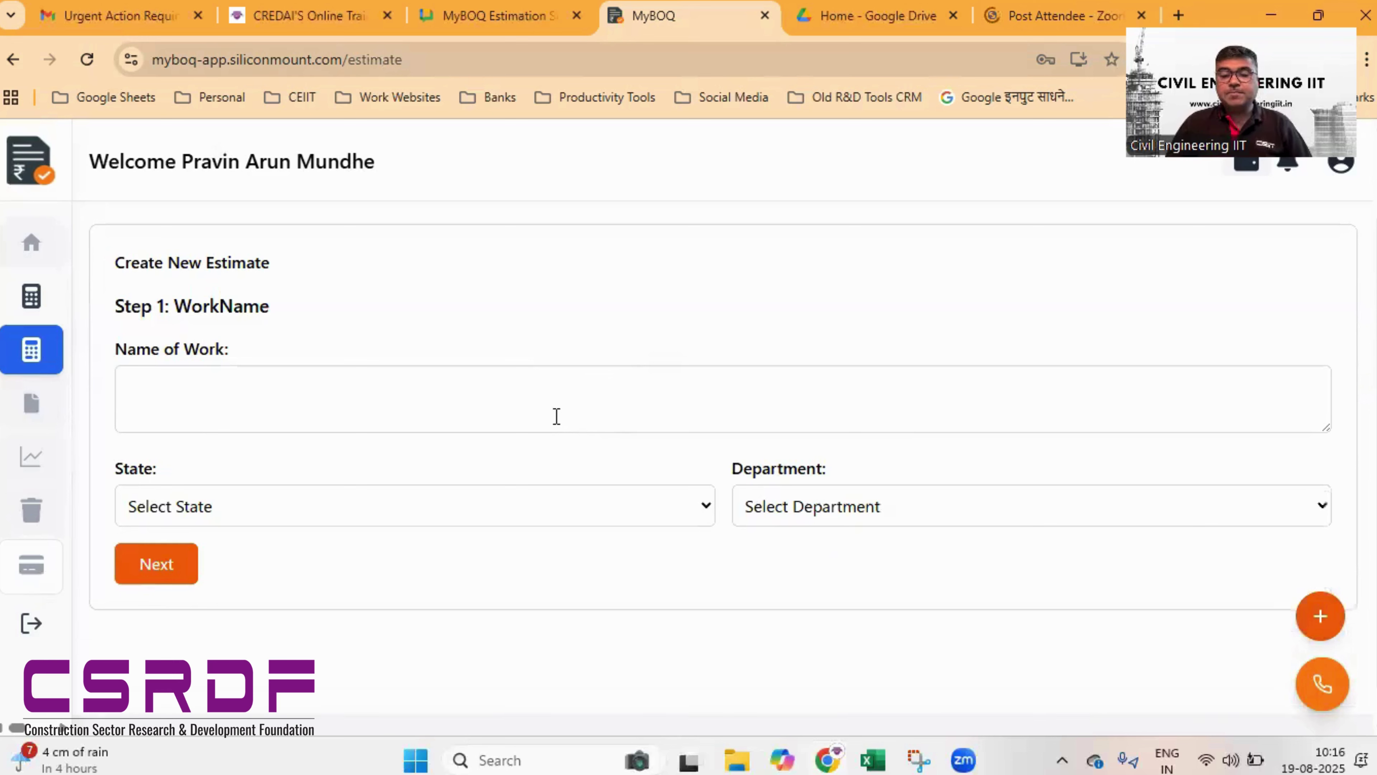
pyautogui.click(550, 406)
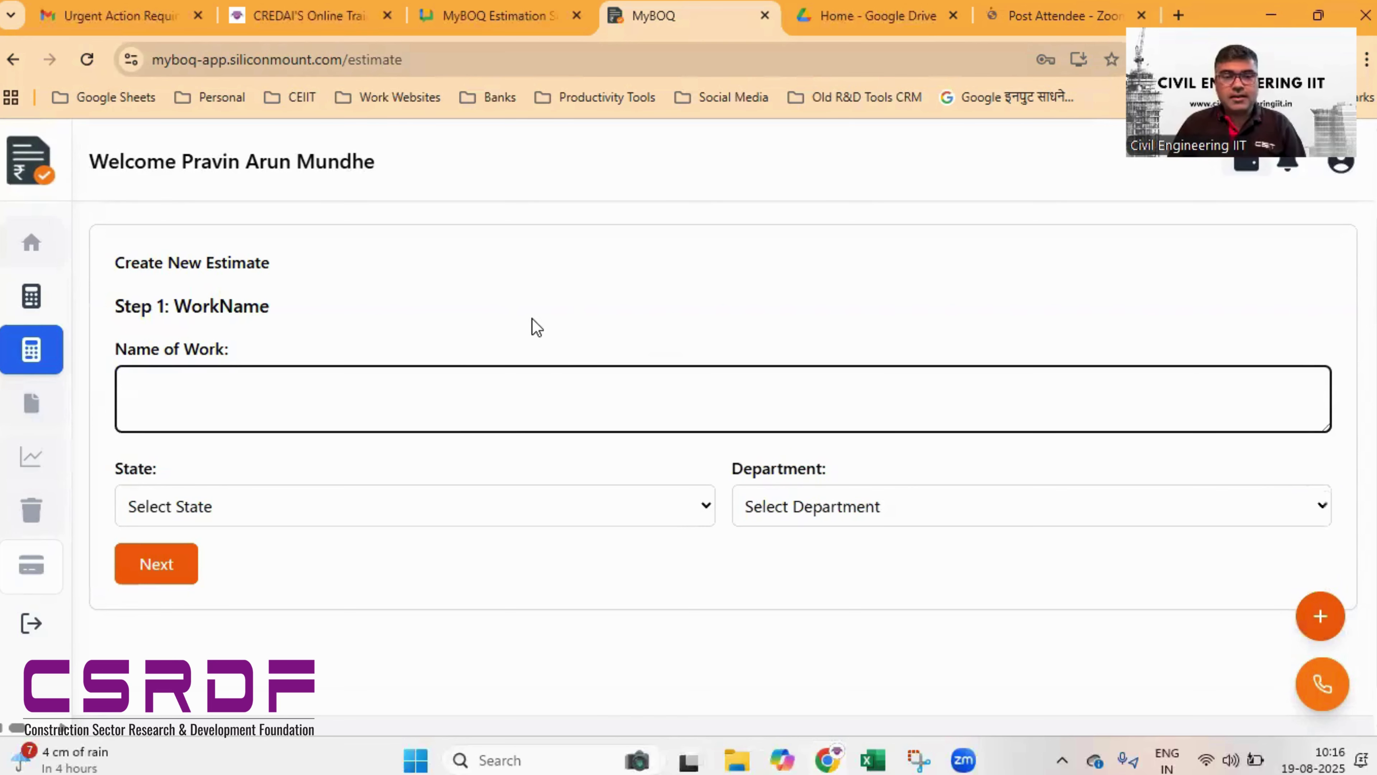
pyautogui.write('on')
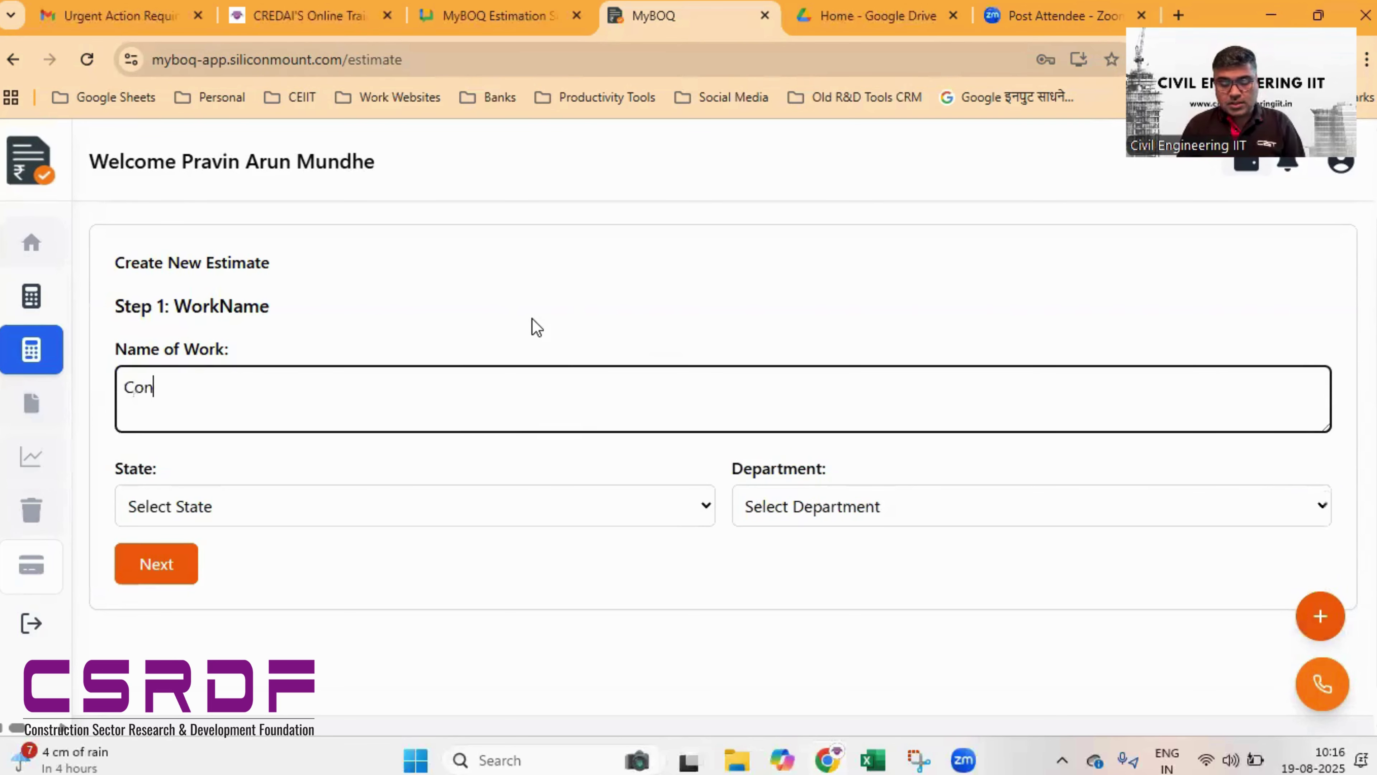
pyautogui.write('struction of')
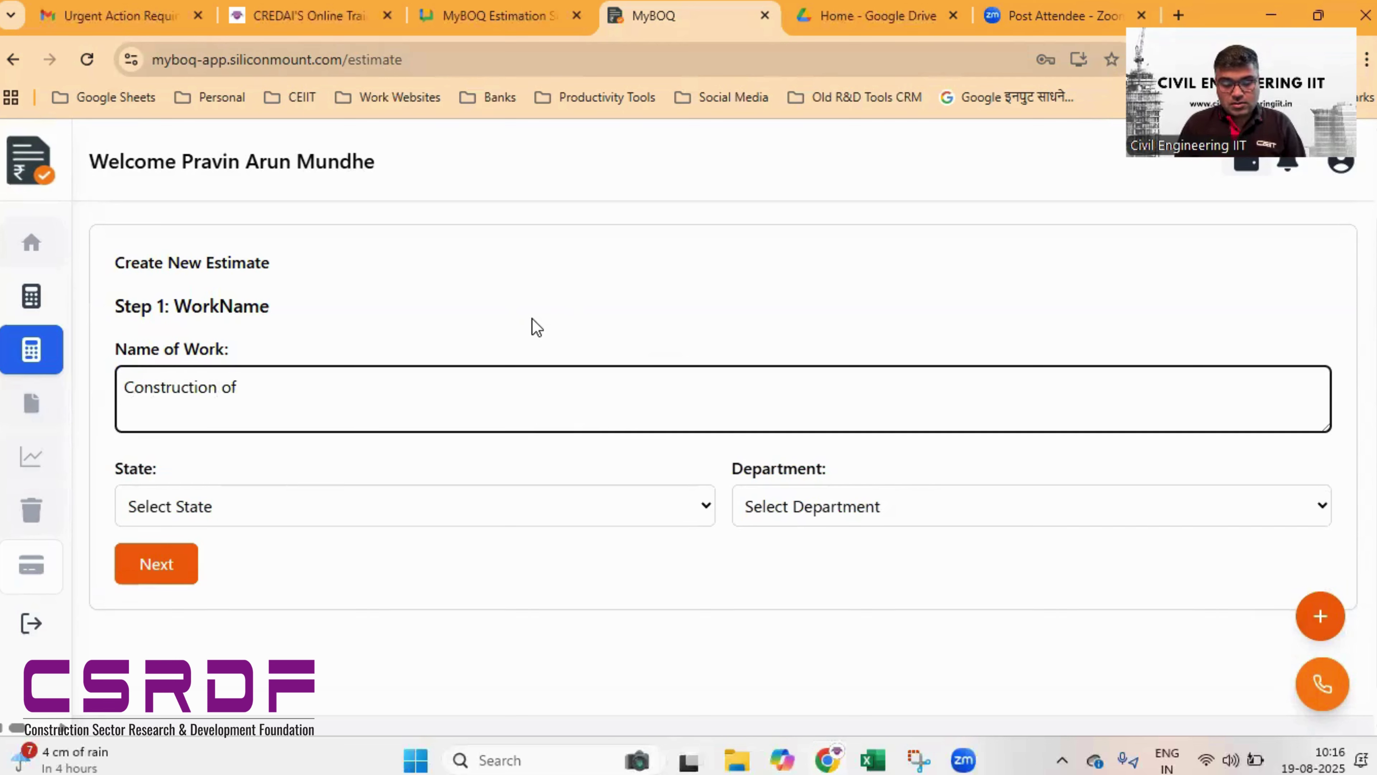
pyautogui.write(' C. ')
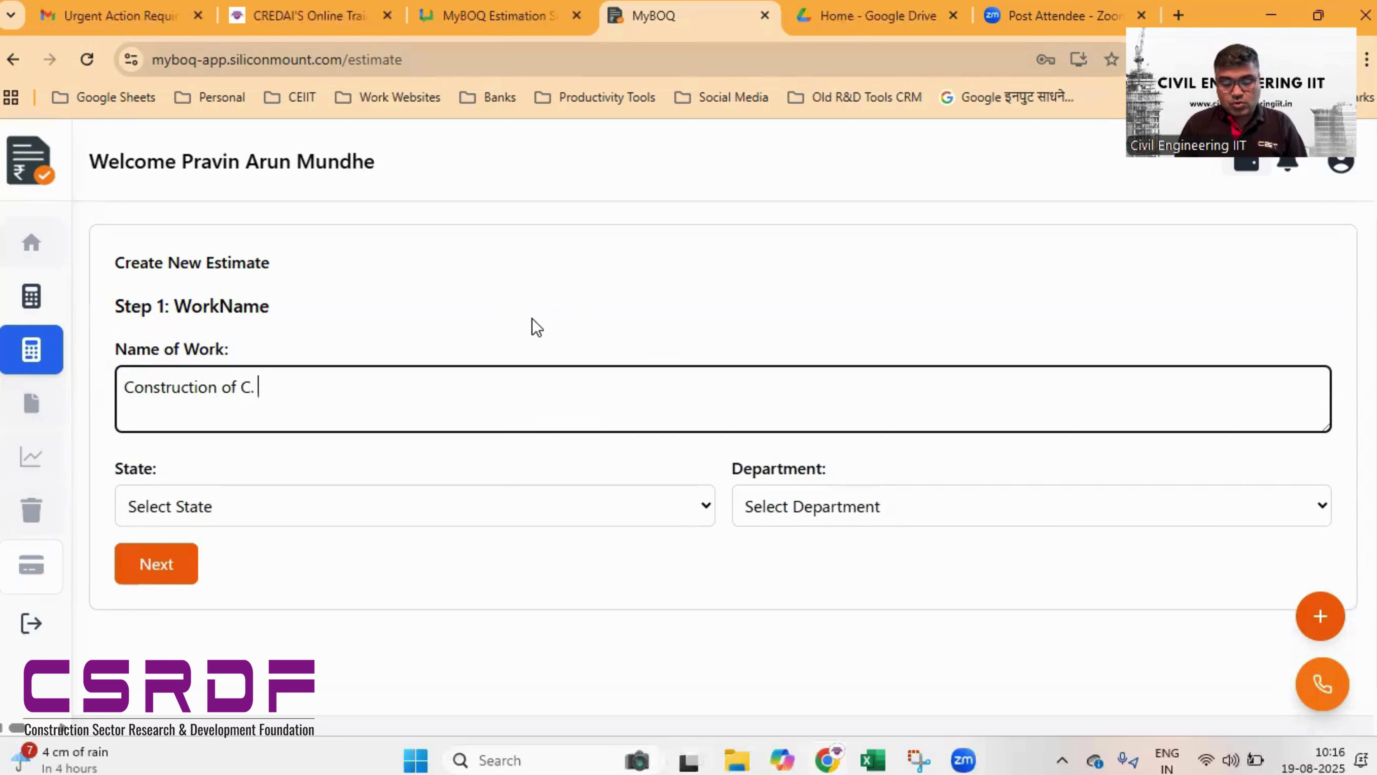
pyautogui.write('Wal')
pyautogui.press('BackSpace')
pyautogui.press('BackSpace')
pyautogui.press('BackSpace')
pyautogui.press('BackSpace')
pyautogui.press('BackSpace')
pyautogui.press('BackSpace')
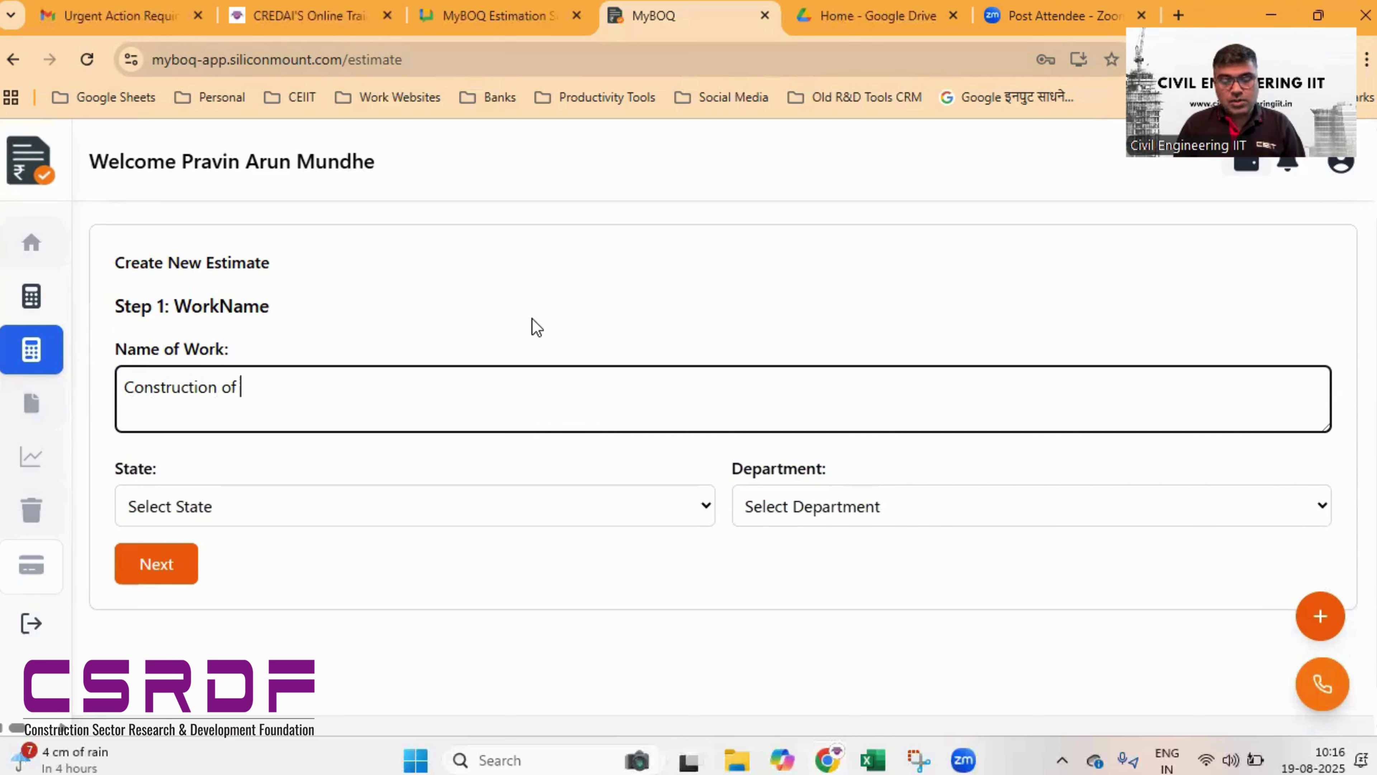
pyautogui.write('Compou')
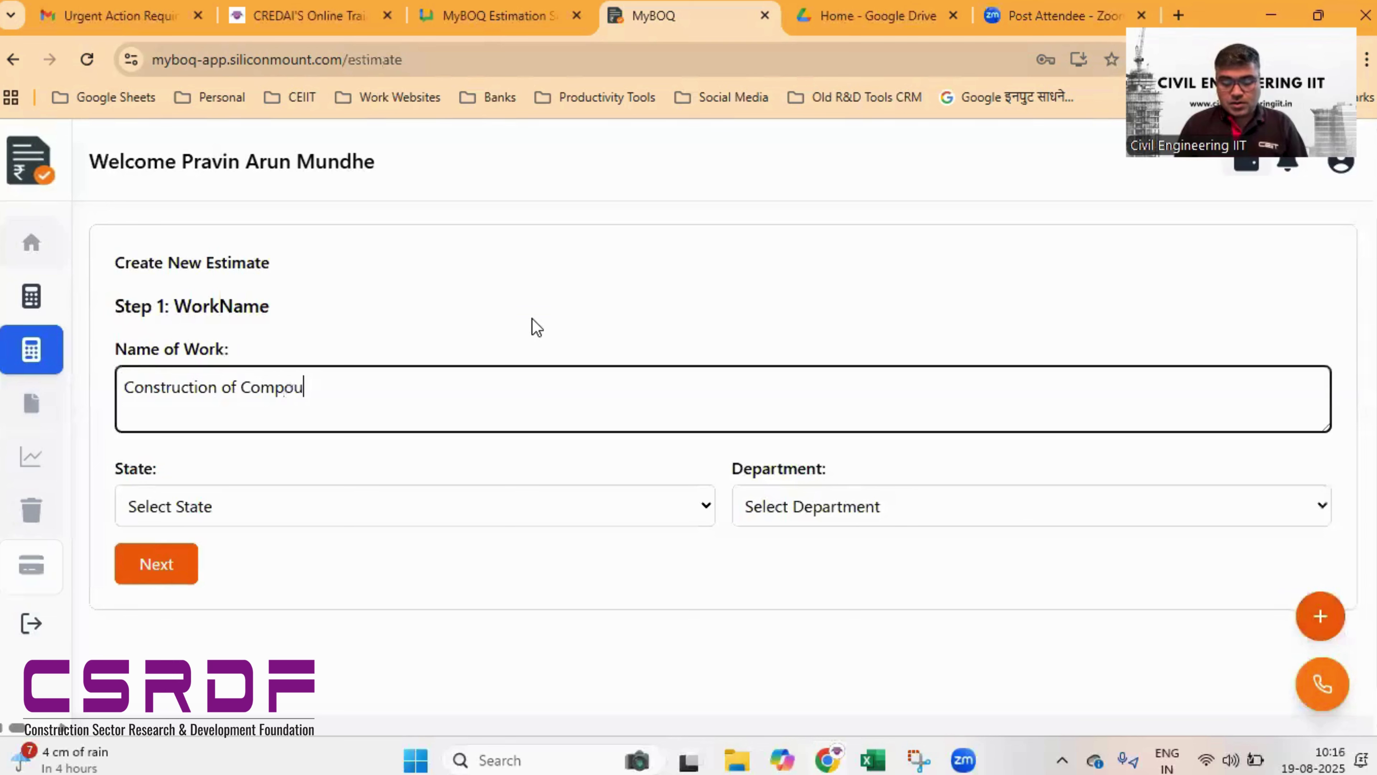
pyautogui.write('nd Wall at ')
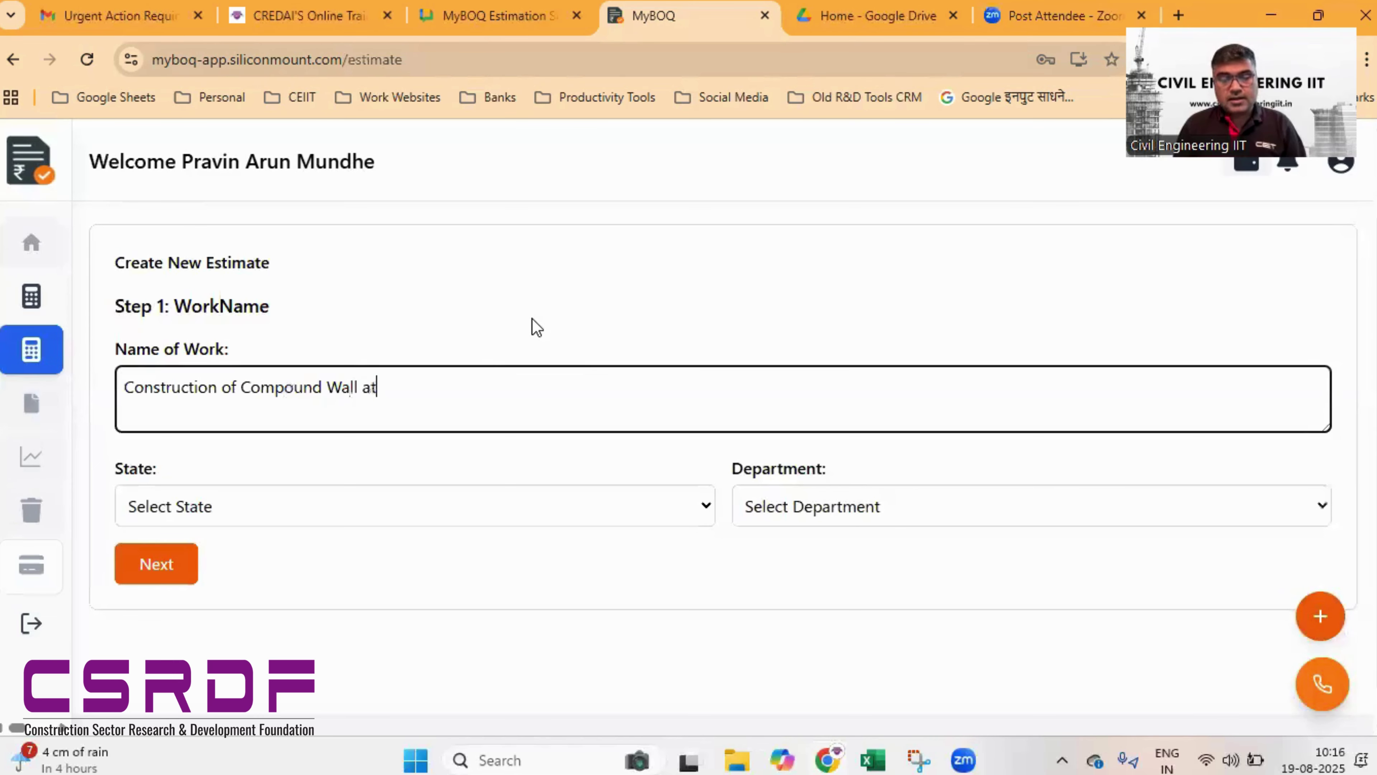
pyautogui.write('CE')
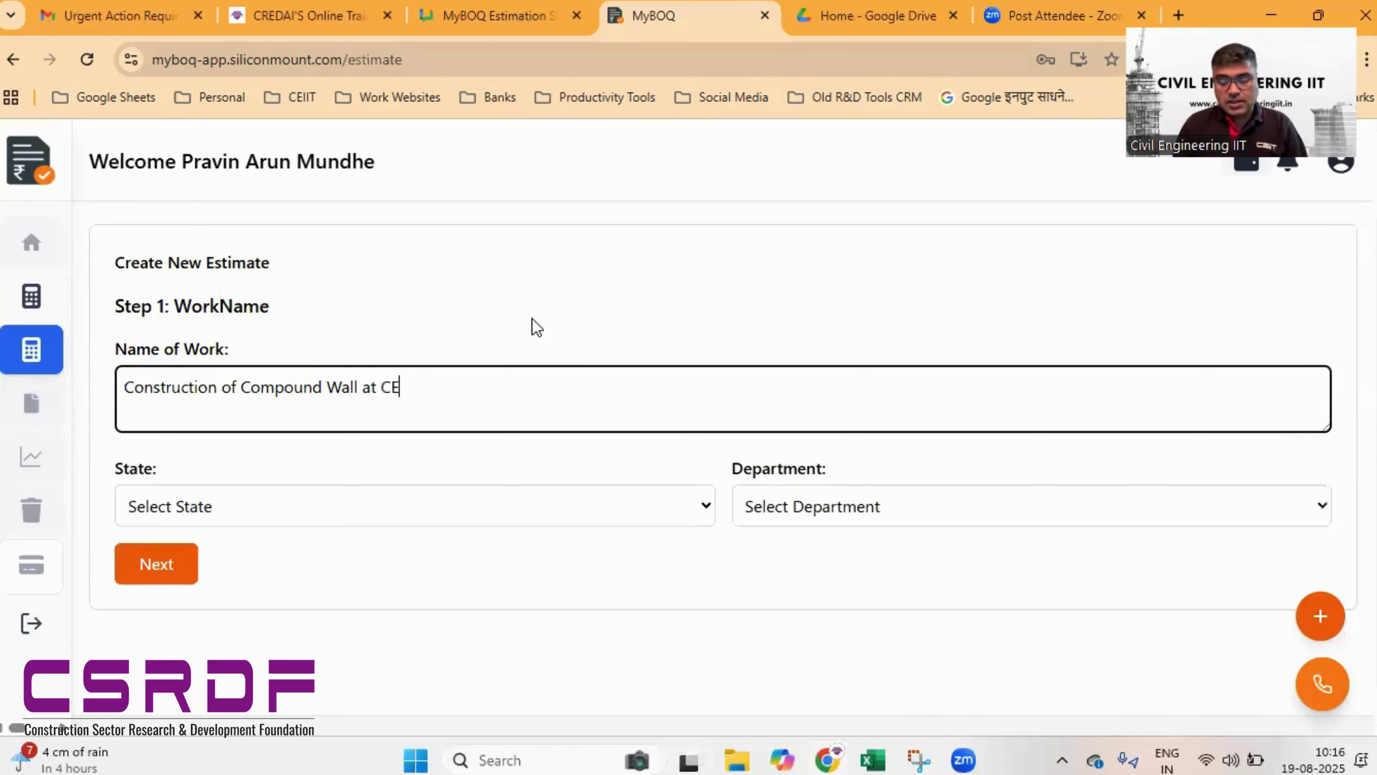
pyautogui.write('iiT Campus')
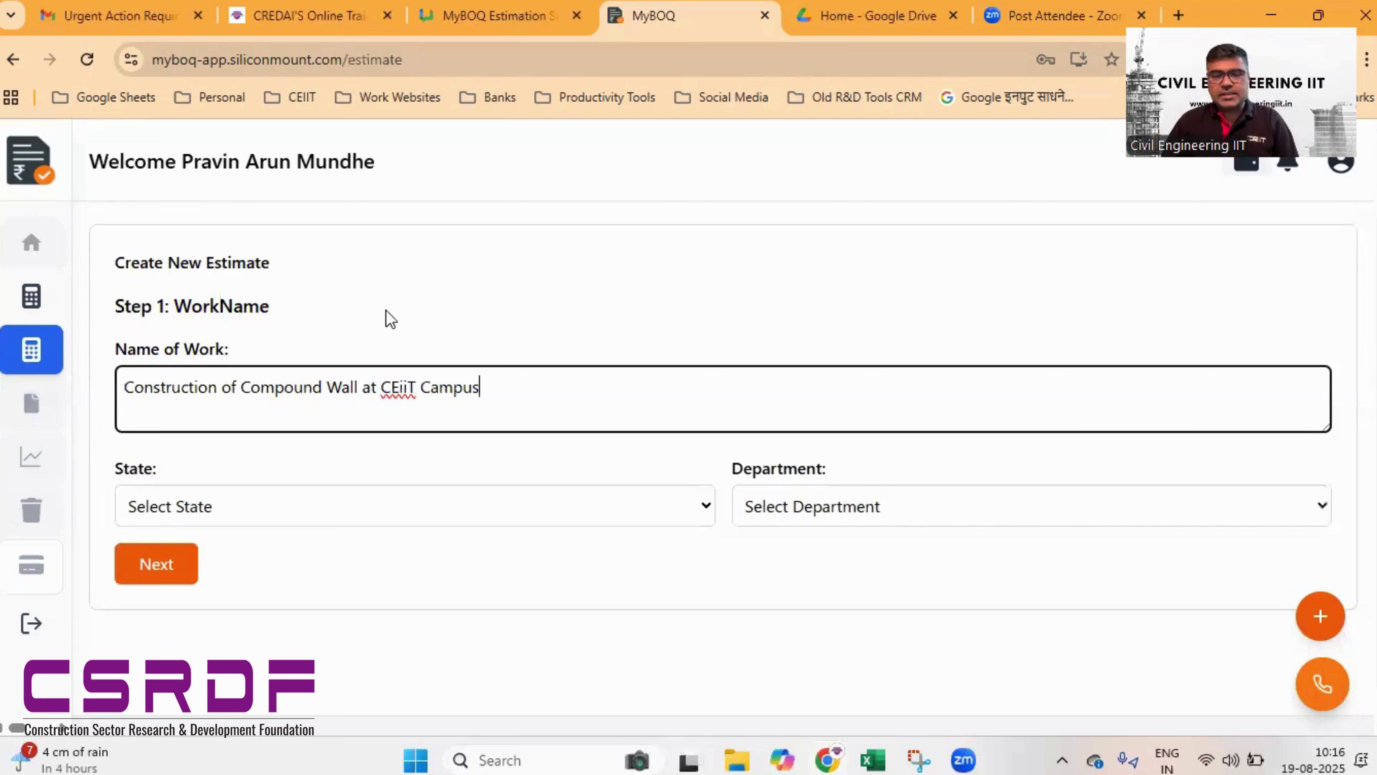
# - Set the estimate's state to MH and department to PWD
pyautogui.click(400, 506)
pyautogui.click(324, 567)
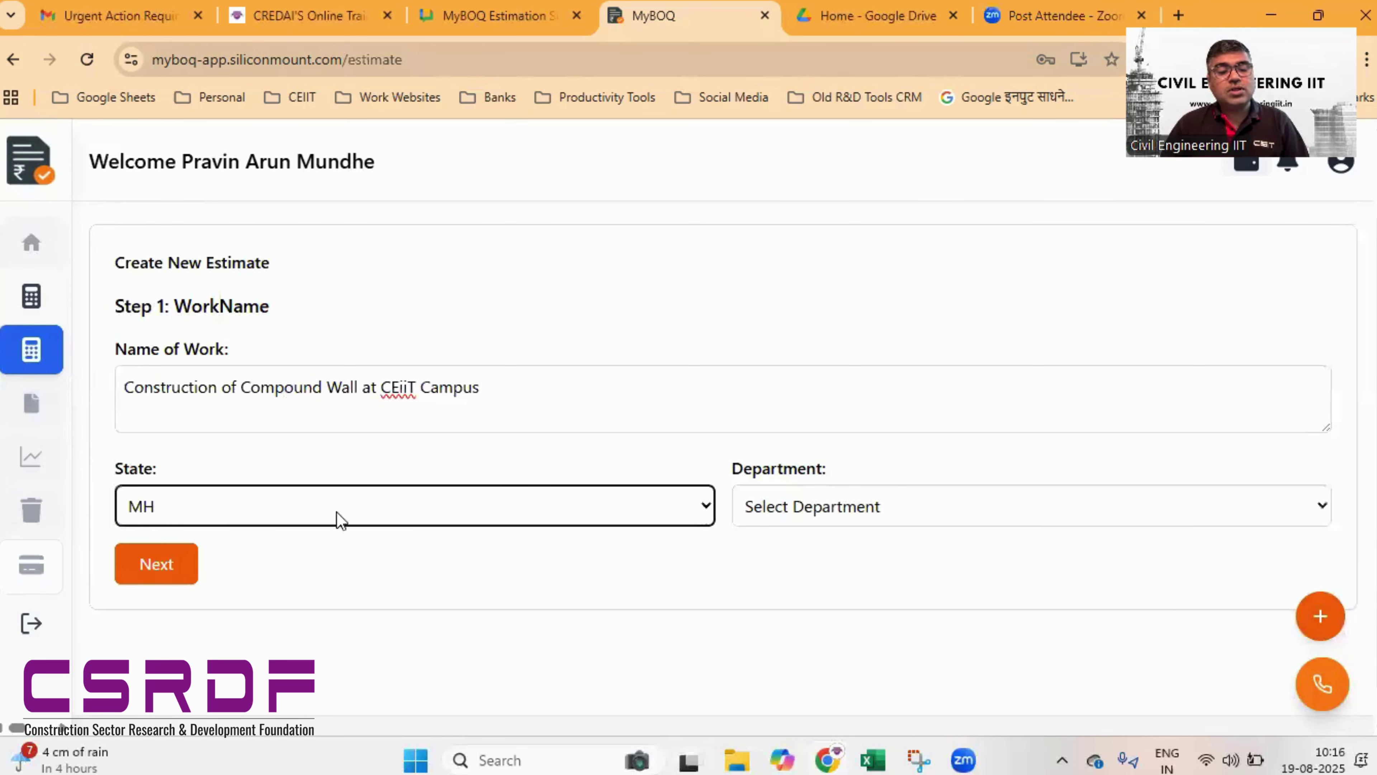
pyautogui.scroll(-1, 347, 459)
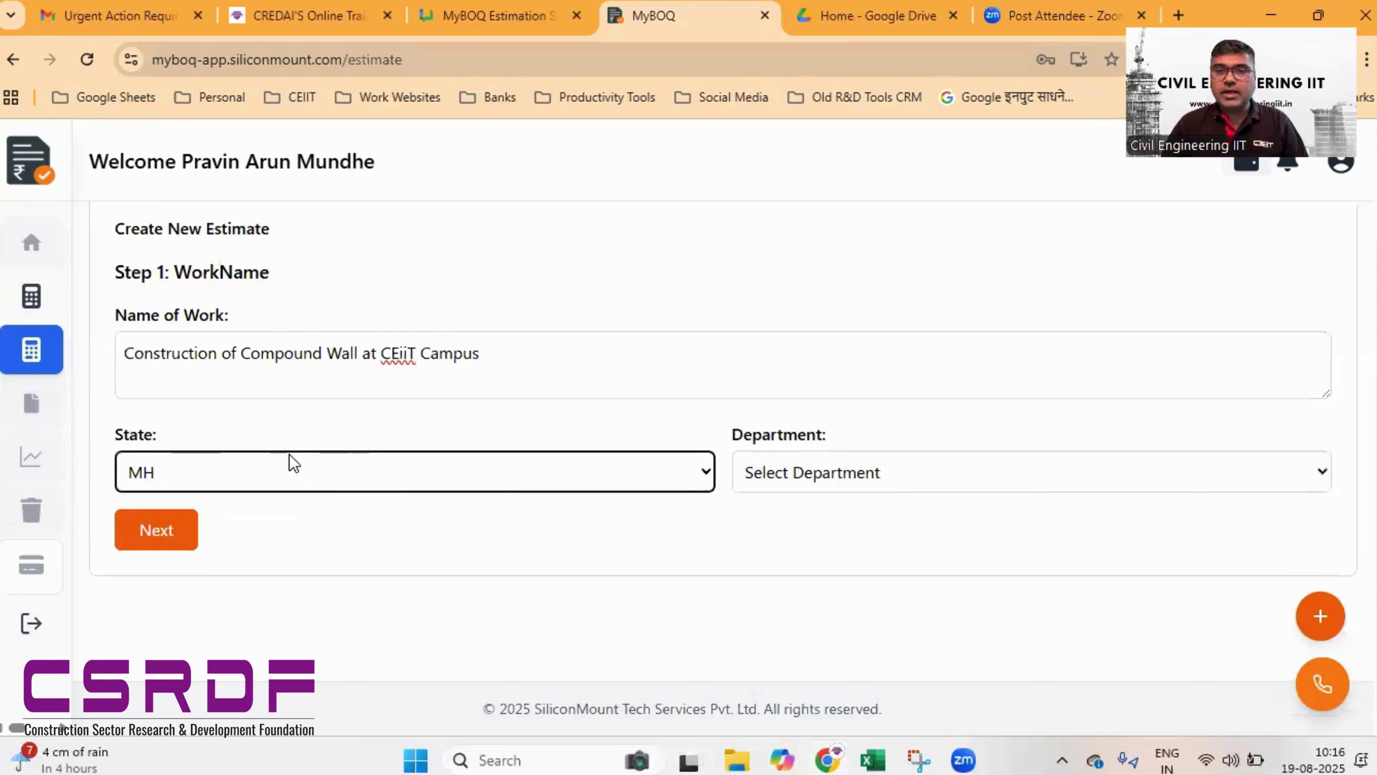
pyautogui.click(841, 482)
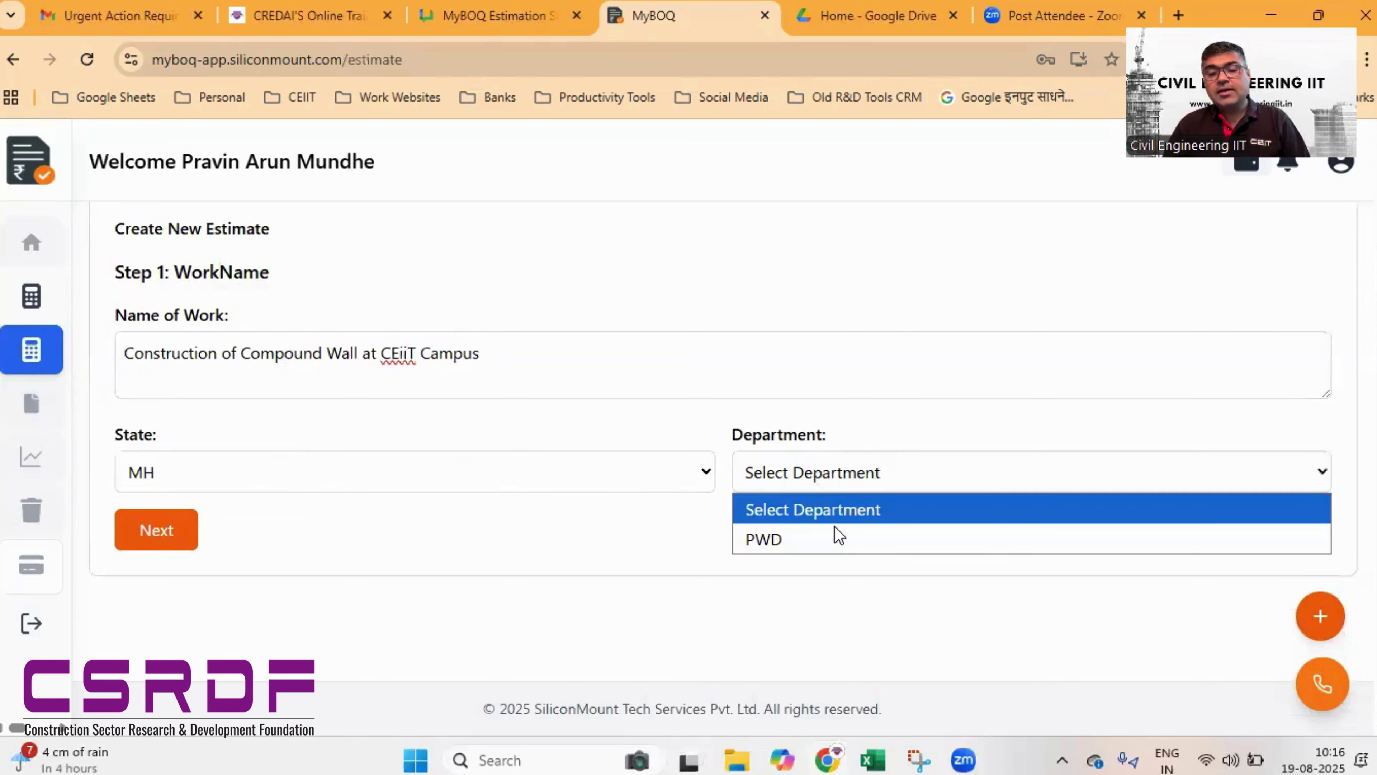
pyautogui.click(831, 557)
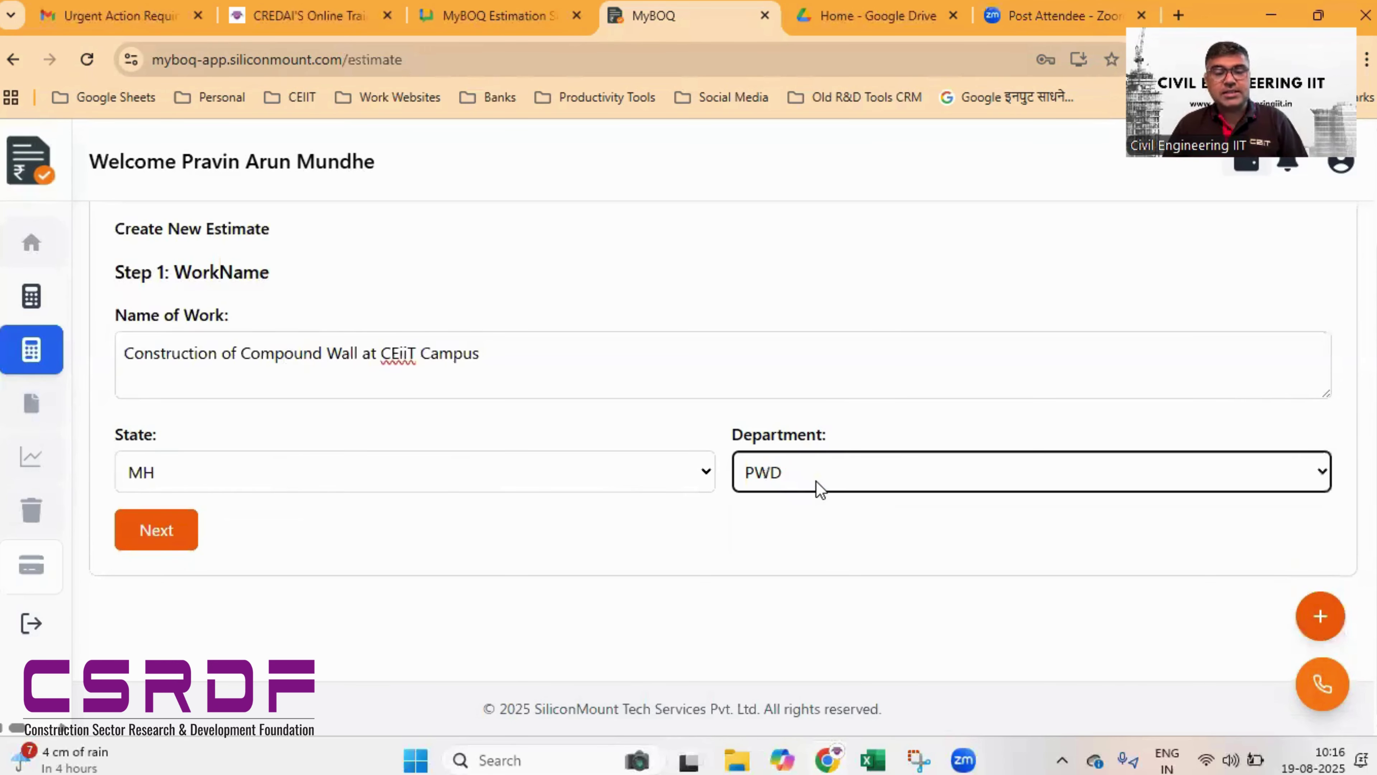
# - Move to step 2 and choose SSR 2022-23 as the schedule of rates
pyautogui.click(167, 537)
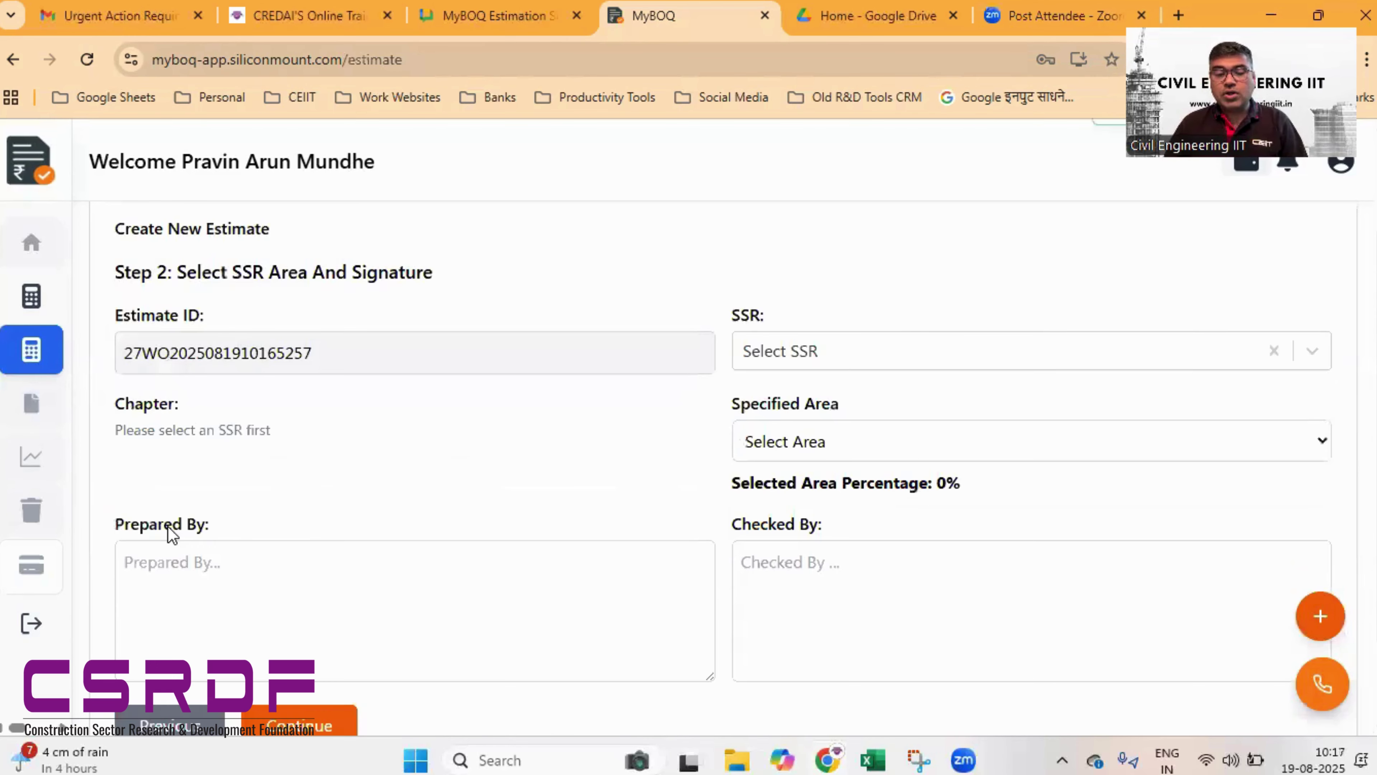
pyautogui.scroll(-2, 520, 393)
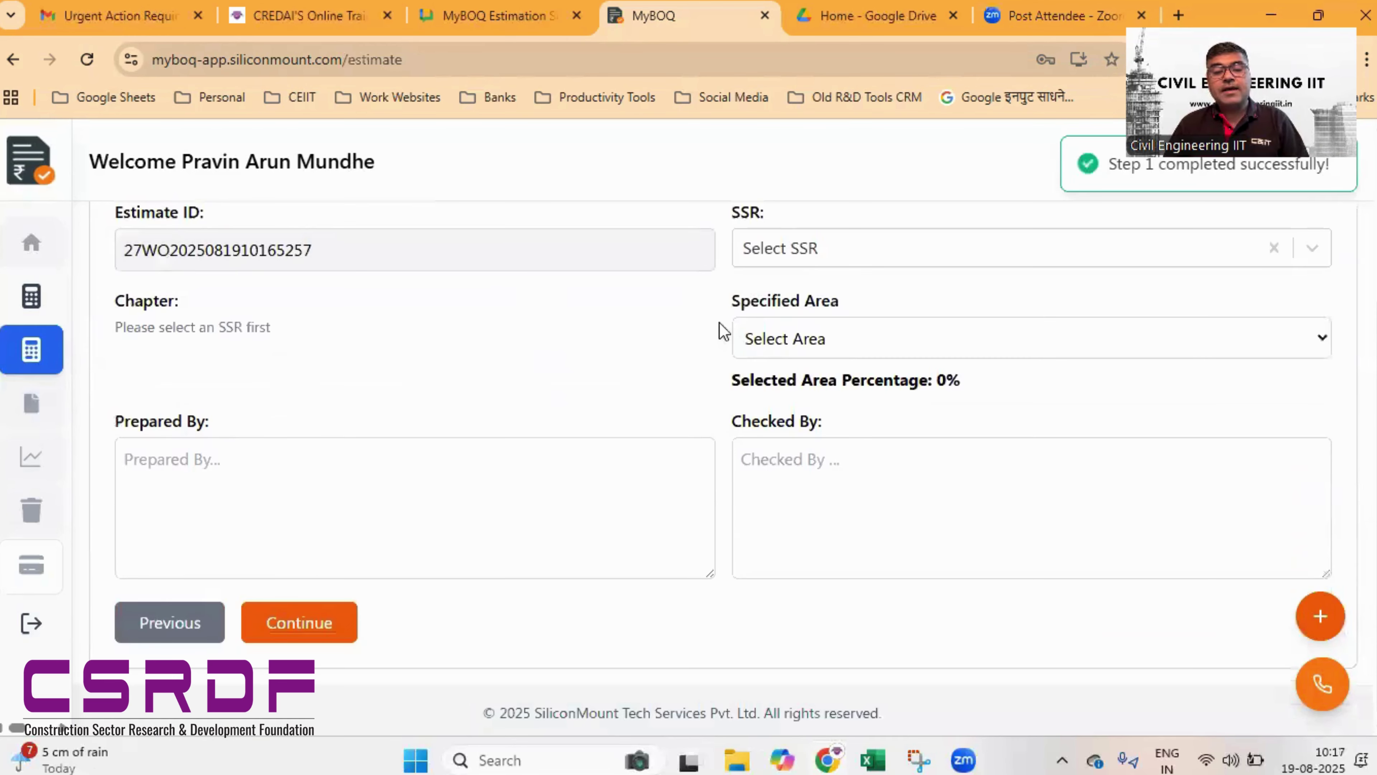
pyautogui.click(839, 251)
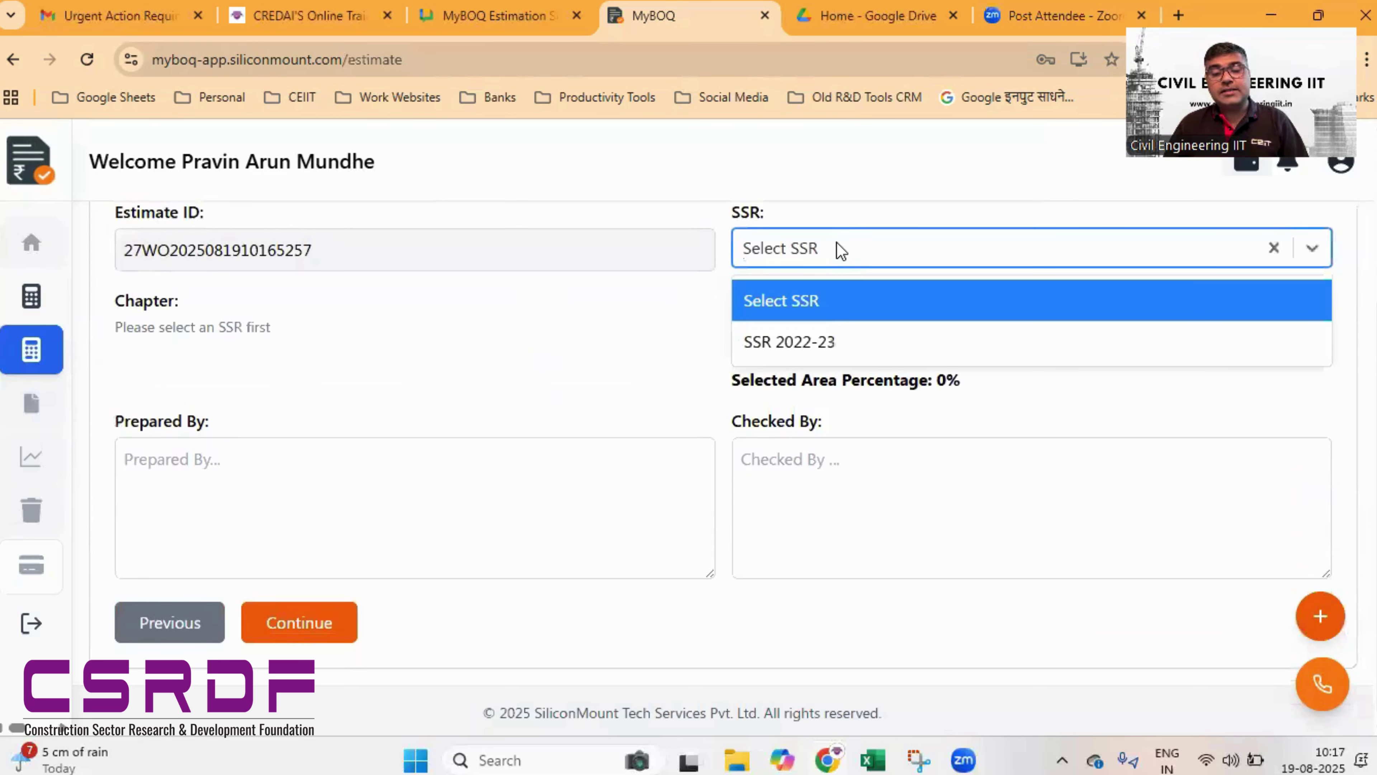
pyautogui.click(816, 343)
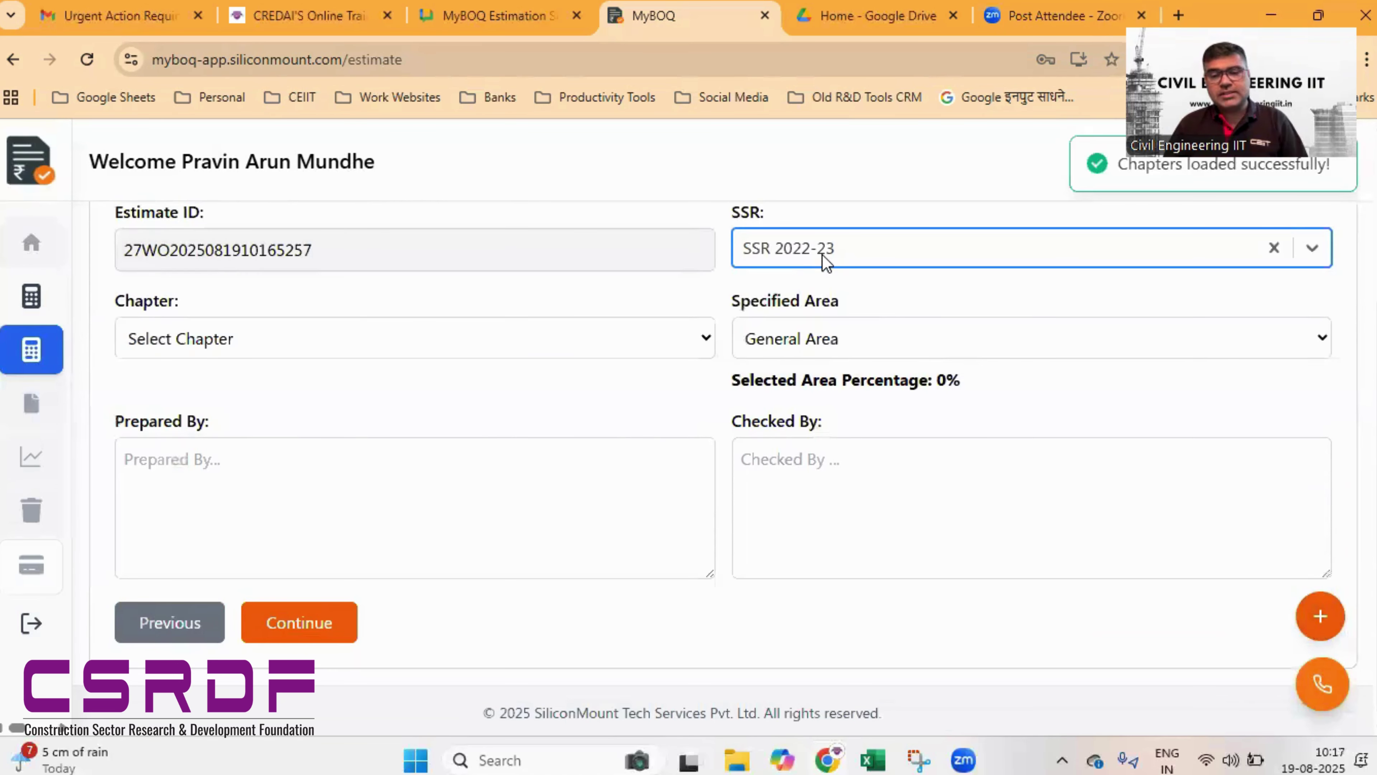
# - Set the chapter to Building Works and leave Multiple Floor unchecked
pyautogui.click(348, 338)
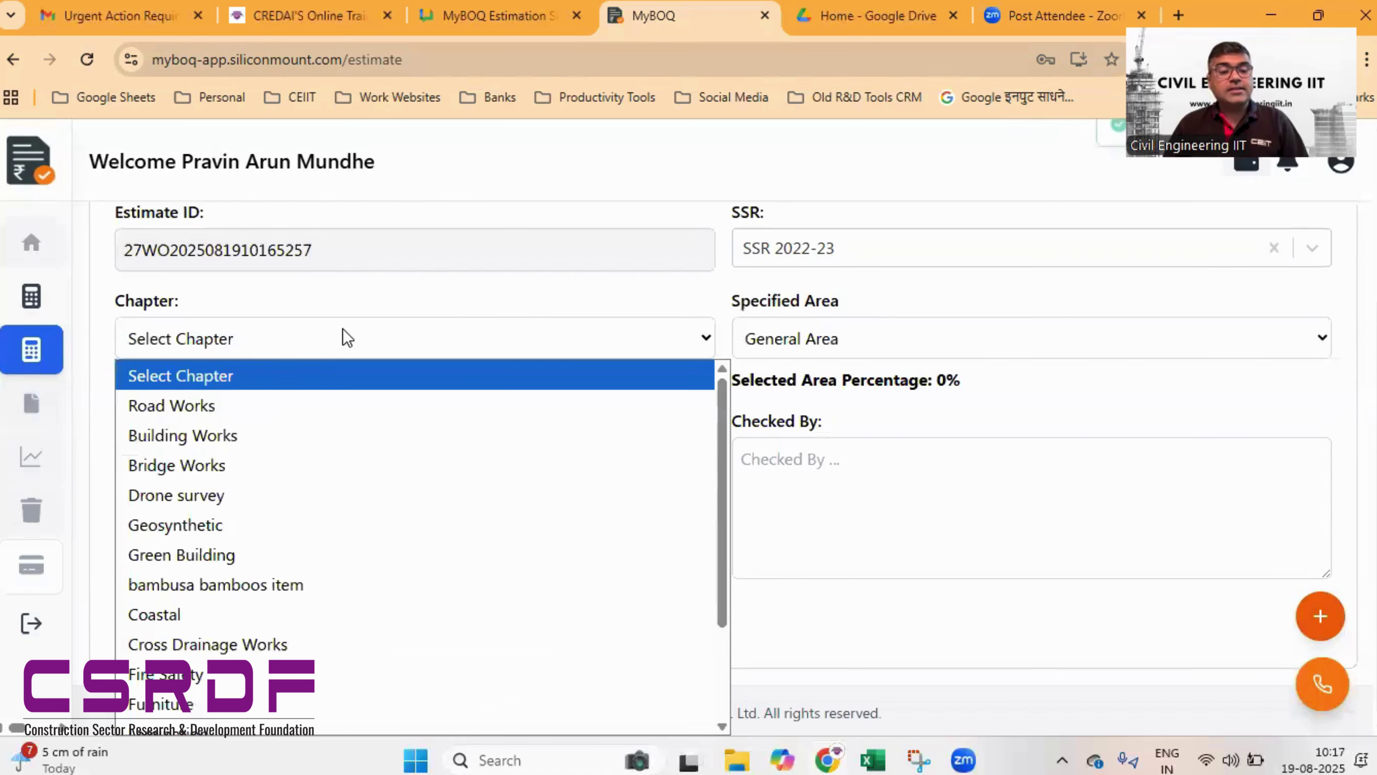
pyautogui.click(310, 435)
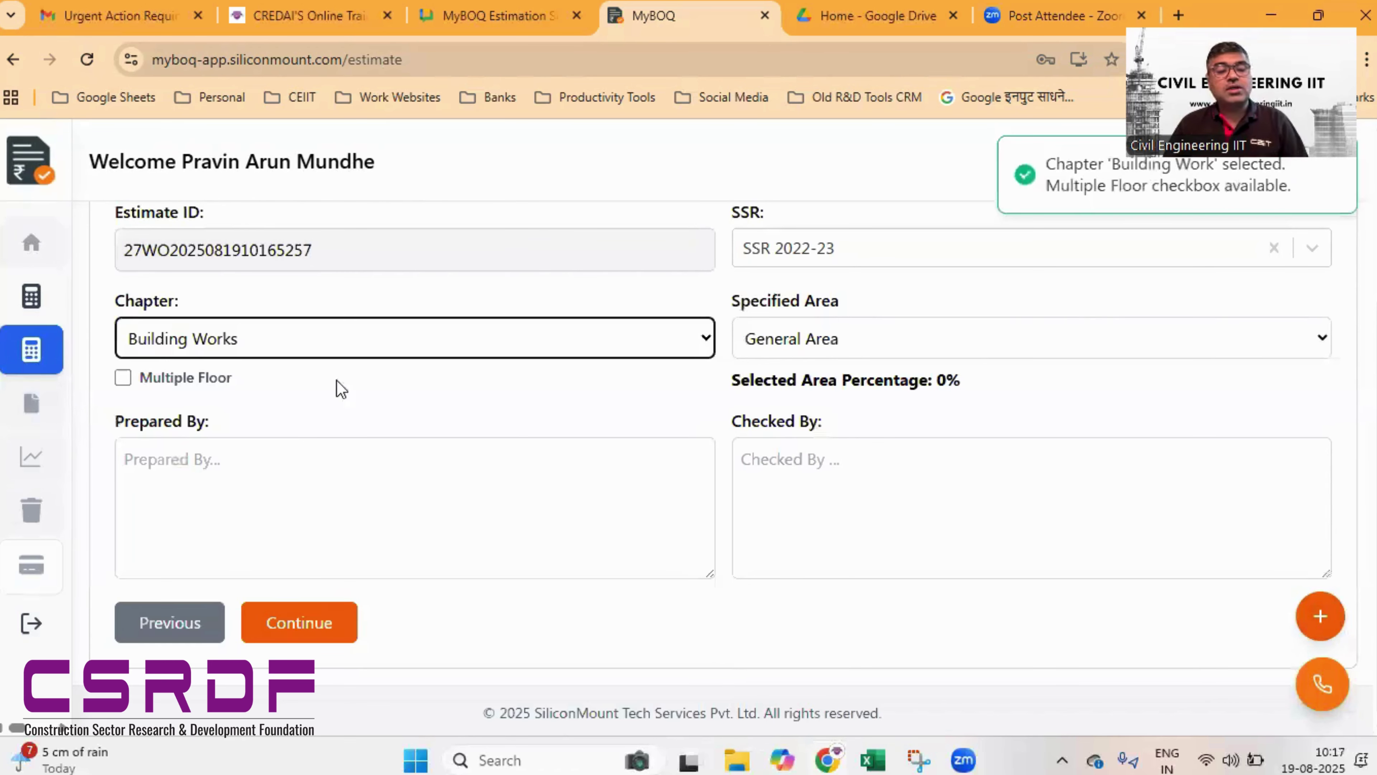
pyautogui.click(339, 339)
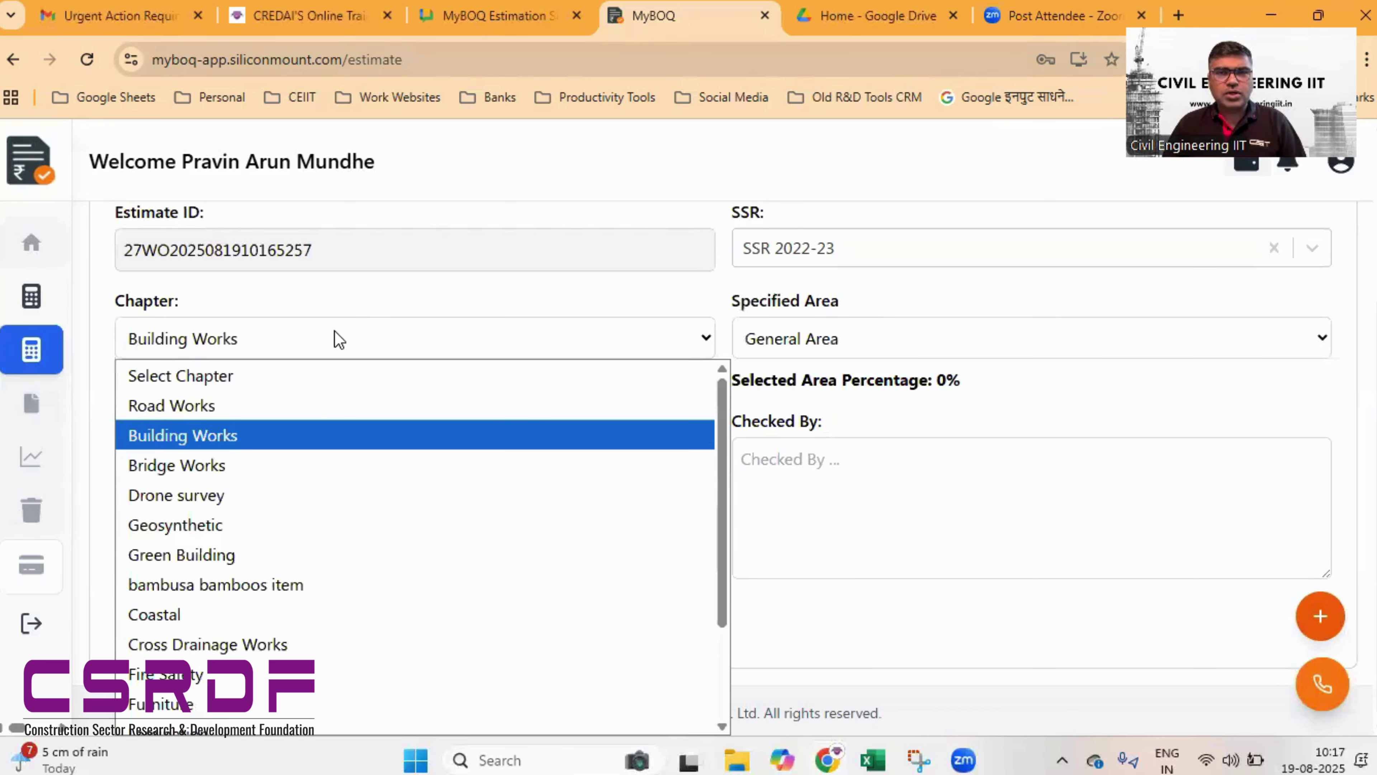
pyautogui.click(337, 339)
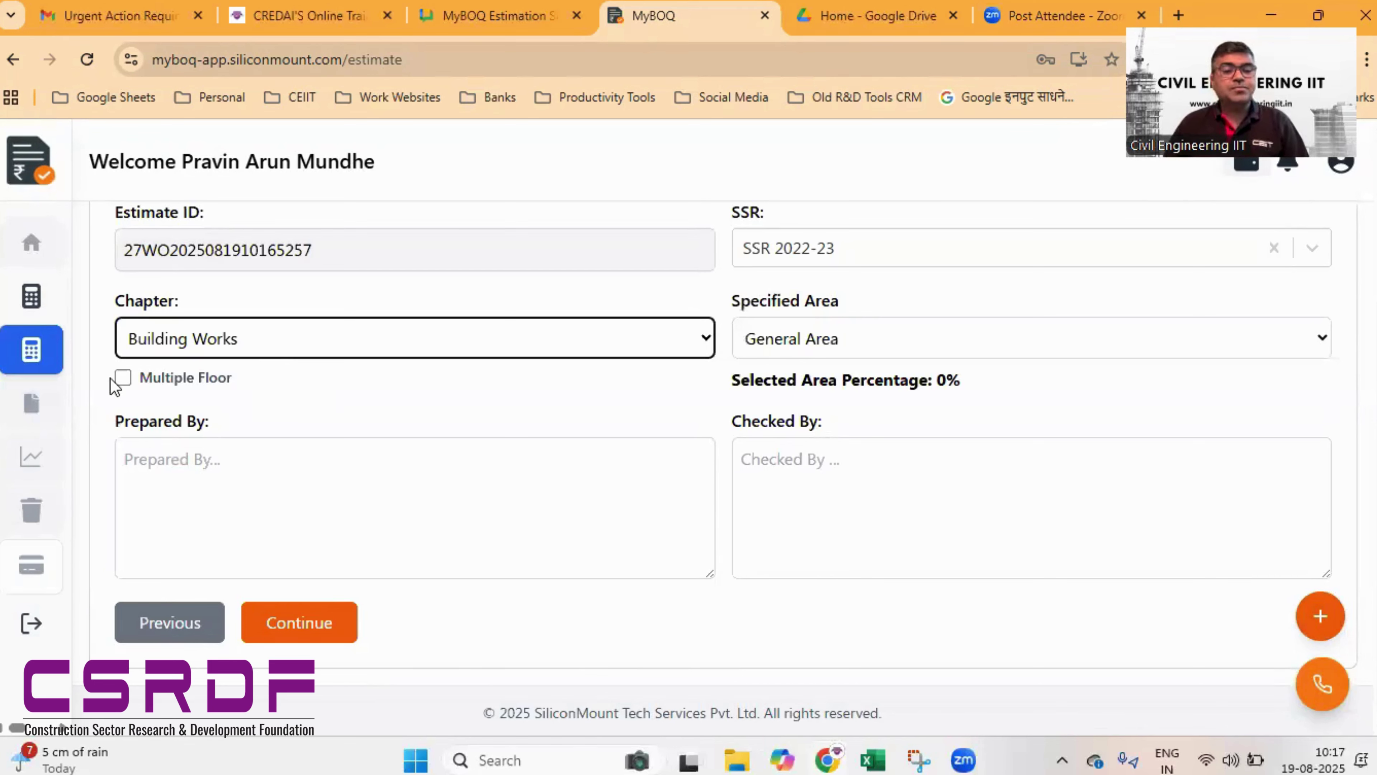
pyautogui.click(123, 378)
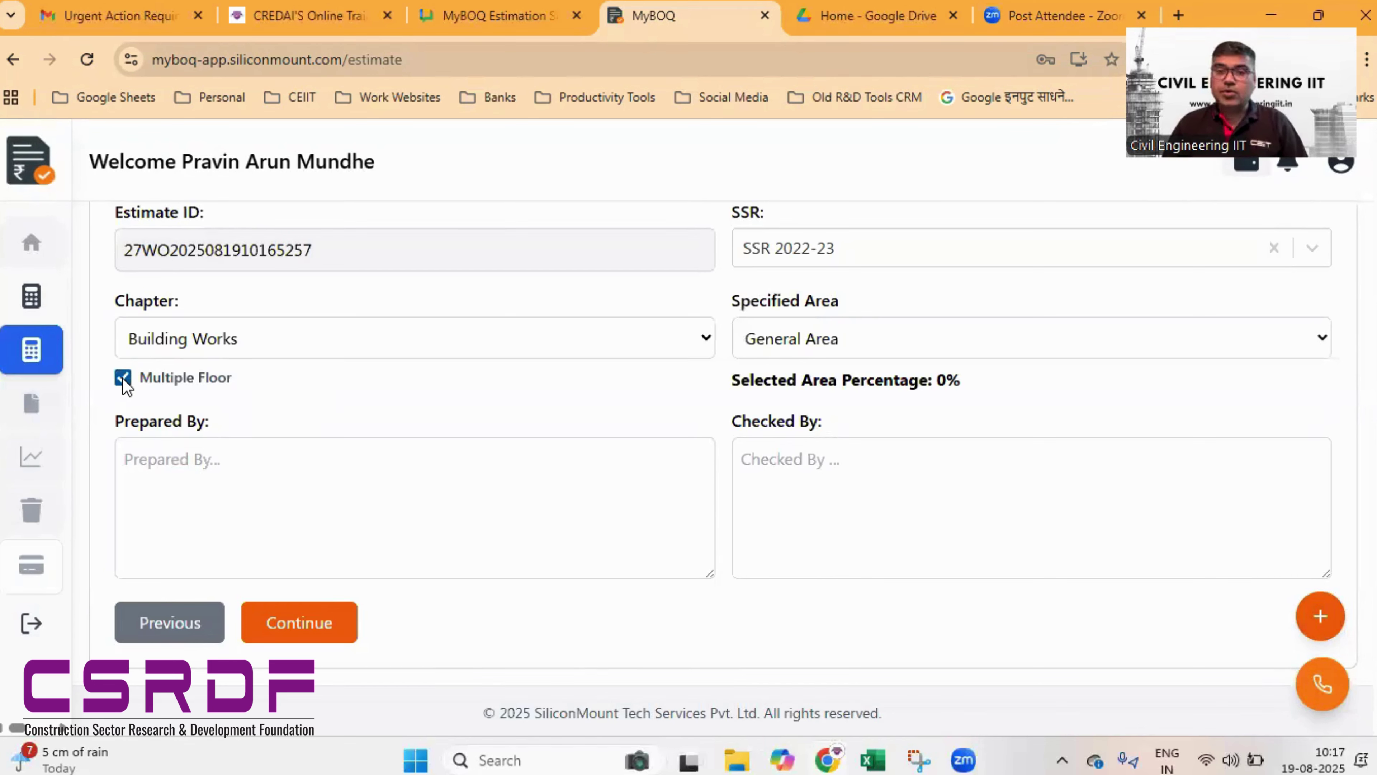
pyautogui.click(122, 378)
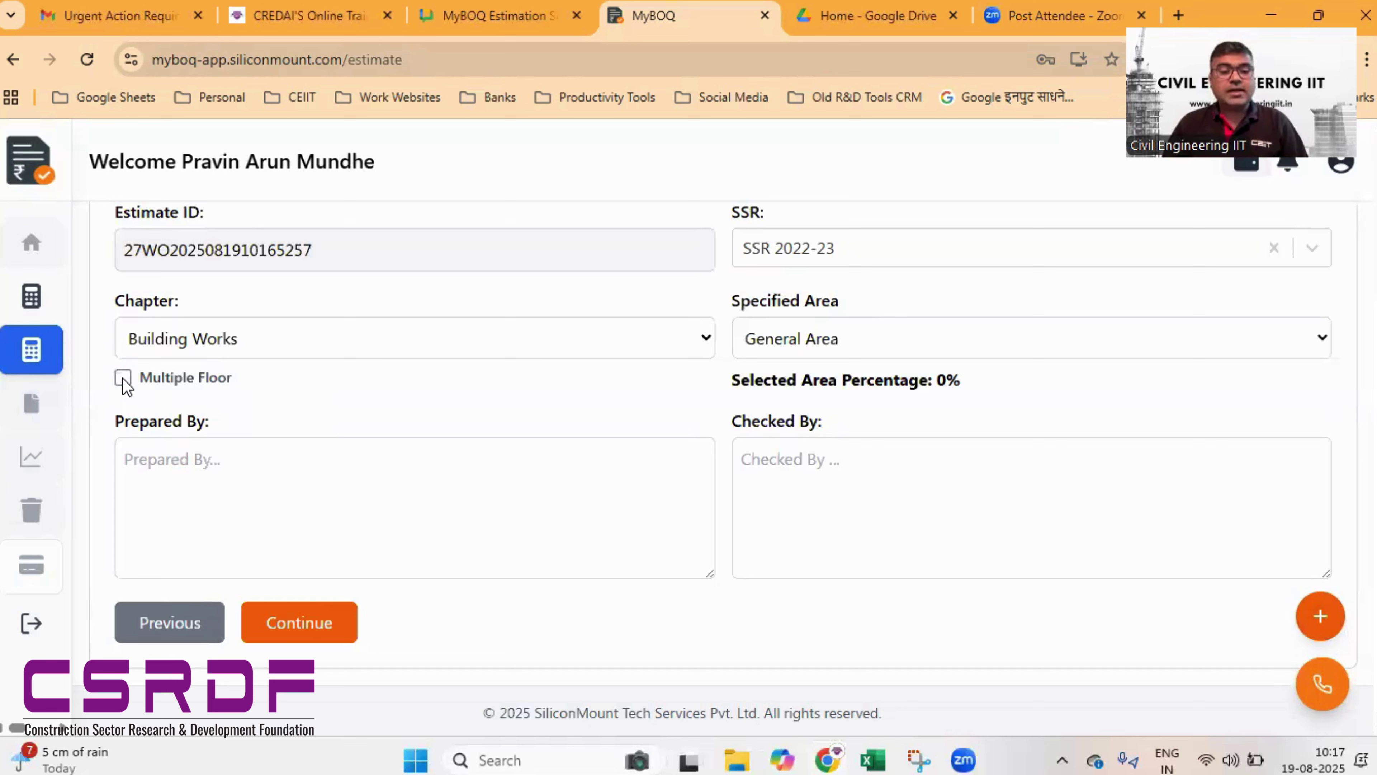
# - Set the specified area to General Area at 0%
pyautogui.click(883, 344)
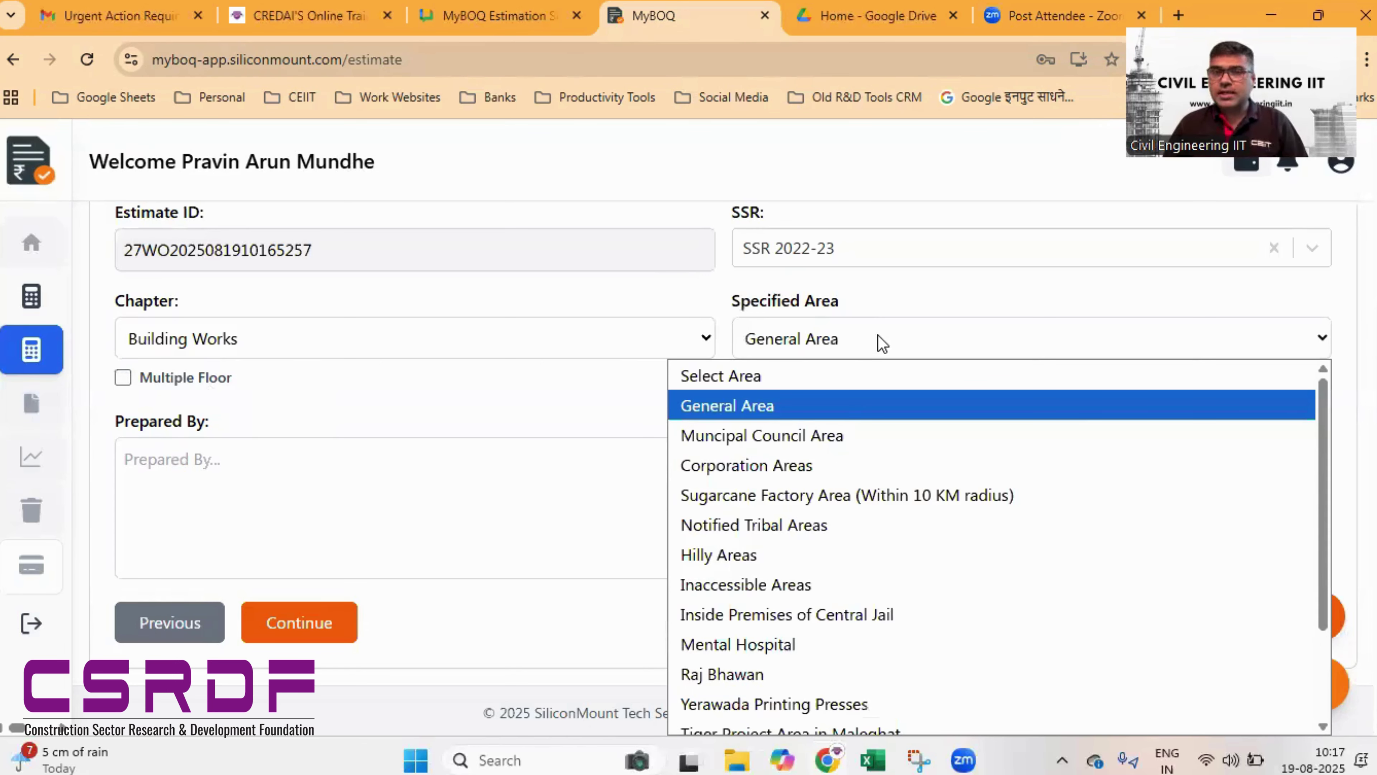
pyautogui.press('Down')
pyautogui.press('Down')
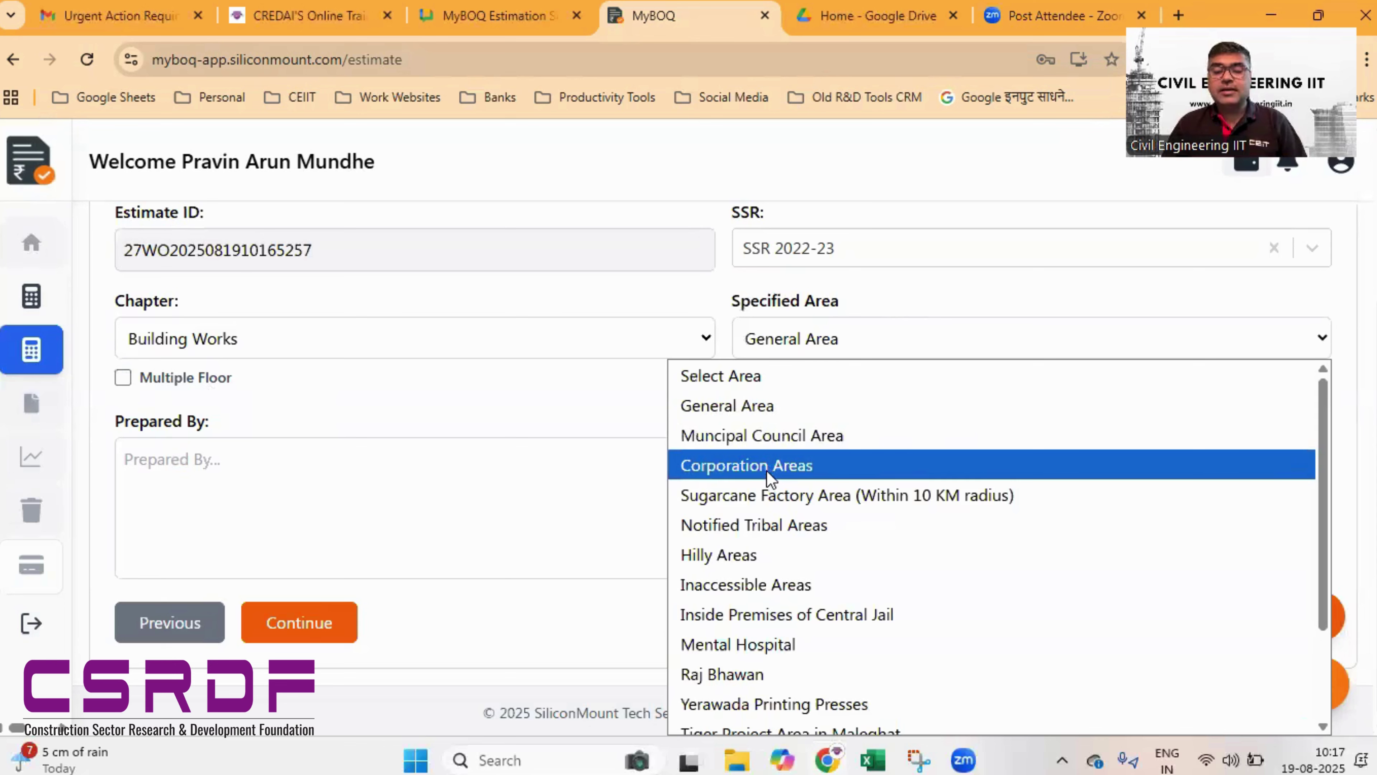
pyautogui.click(746, 406)
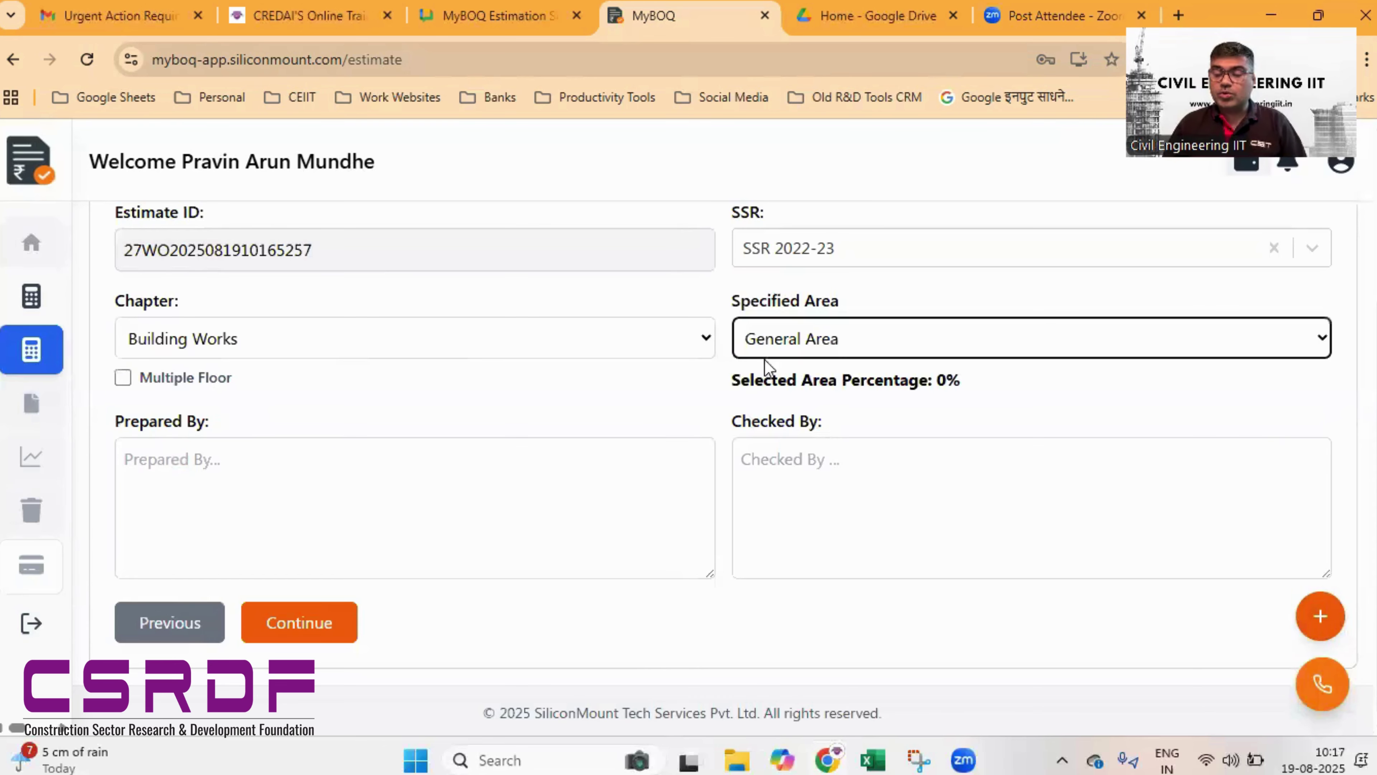
pyautogui.click(856, 350)
pyautogui.click(801, 426)
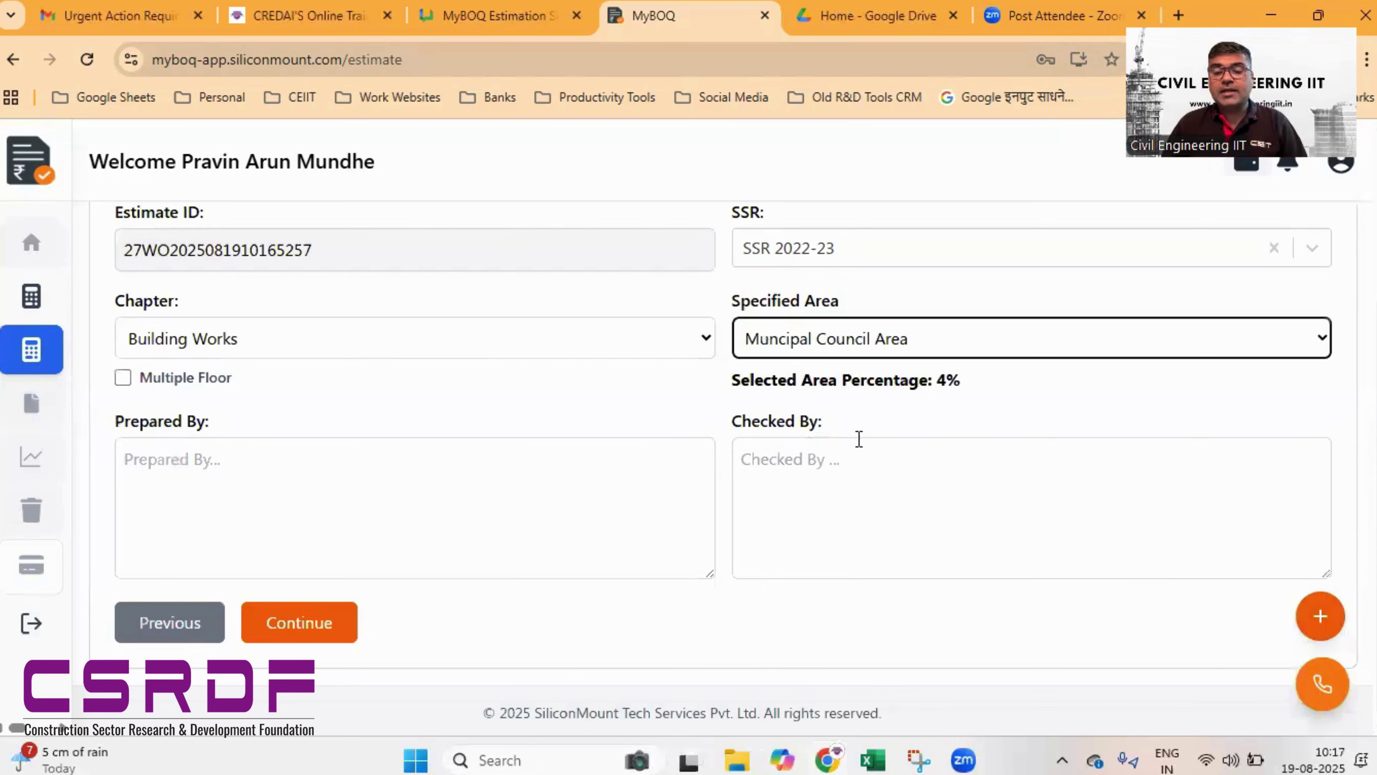
pyautogui.click(878, 342)
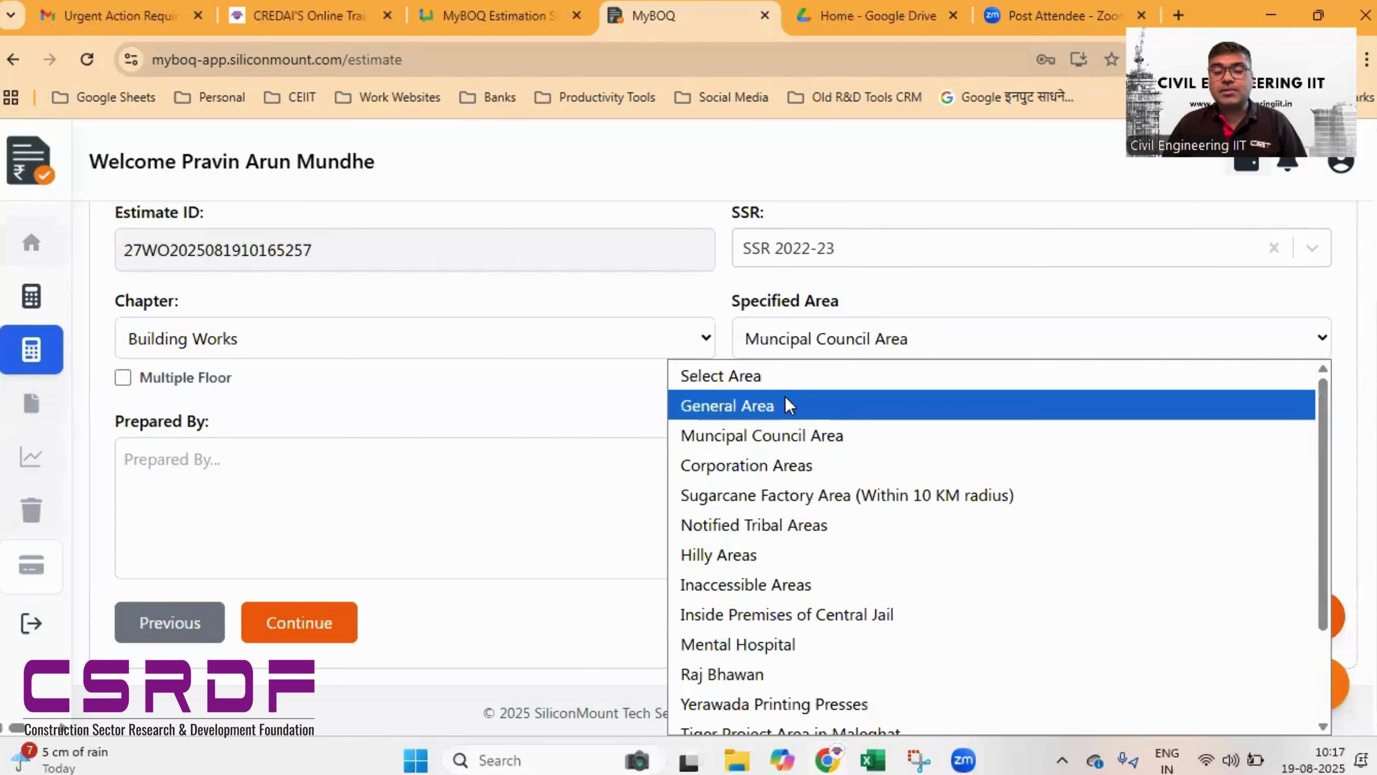
pyautogui.click(786, 406)
pyautogui.click(802, 342)
pyautogui.click(835, 373)
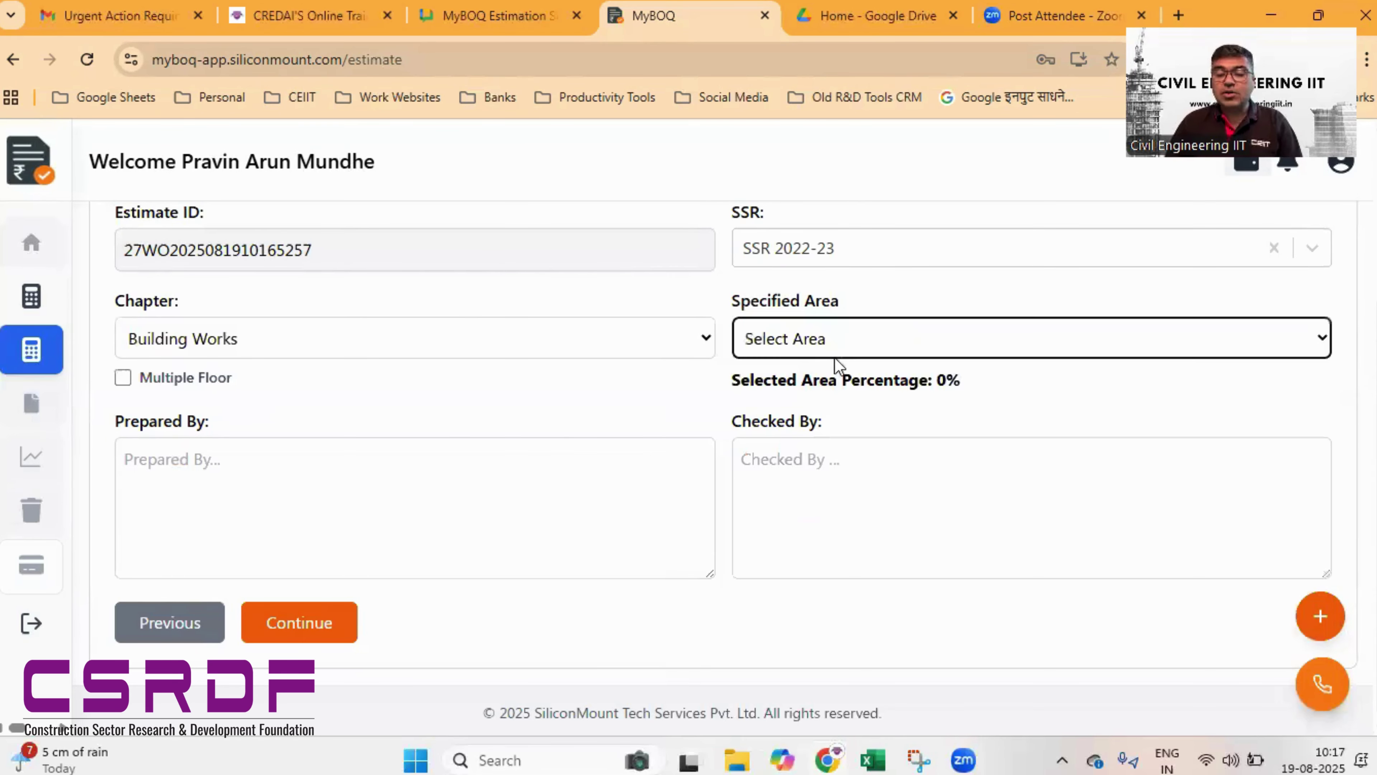
pyautogui.click(830, 347)
pyautogui.click(805, 406)
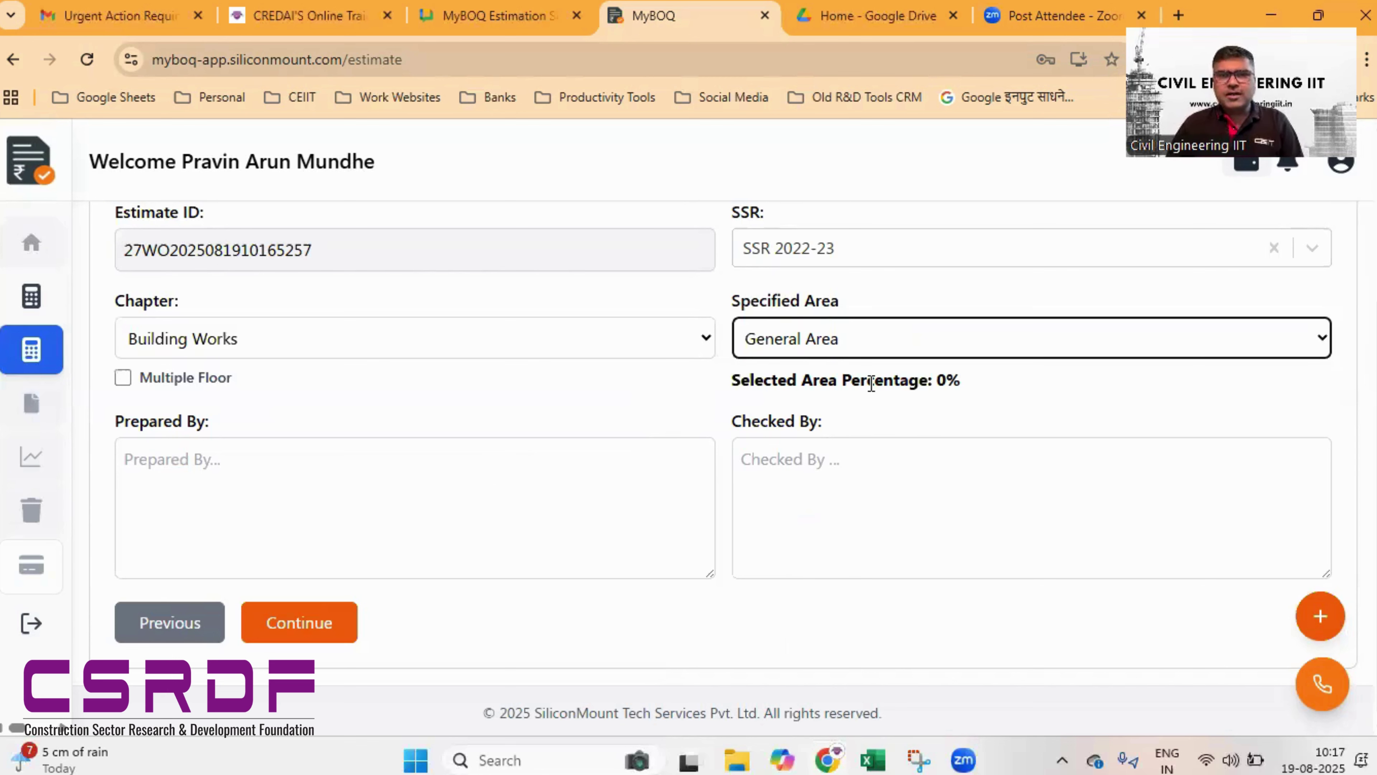
pyautogui.click(458, 477)
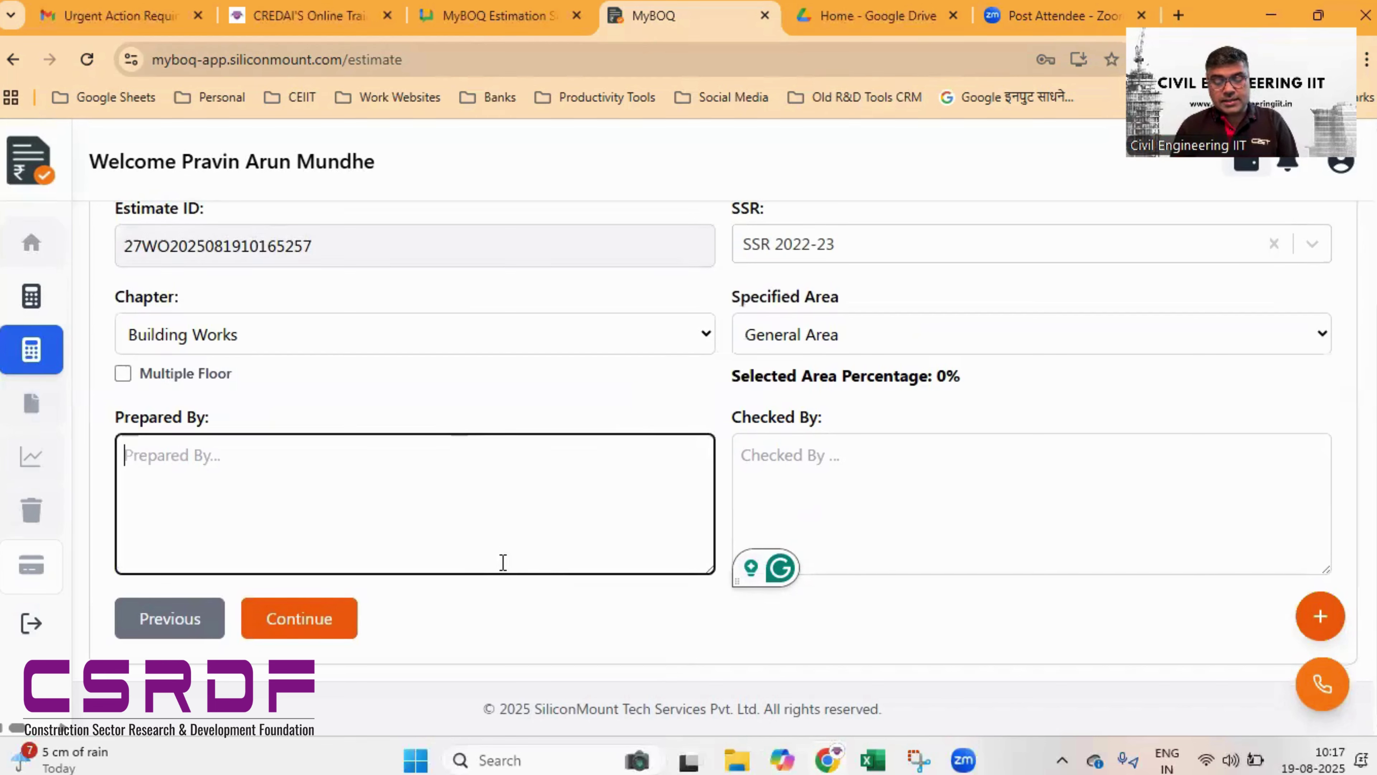
# - Enter the preparing engineer's name in Prepared By and the checking engineer's name in Checked By
pyautogui.write('Er.')
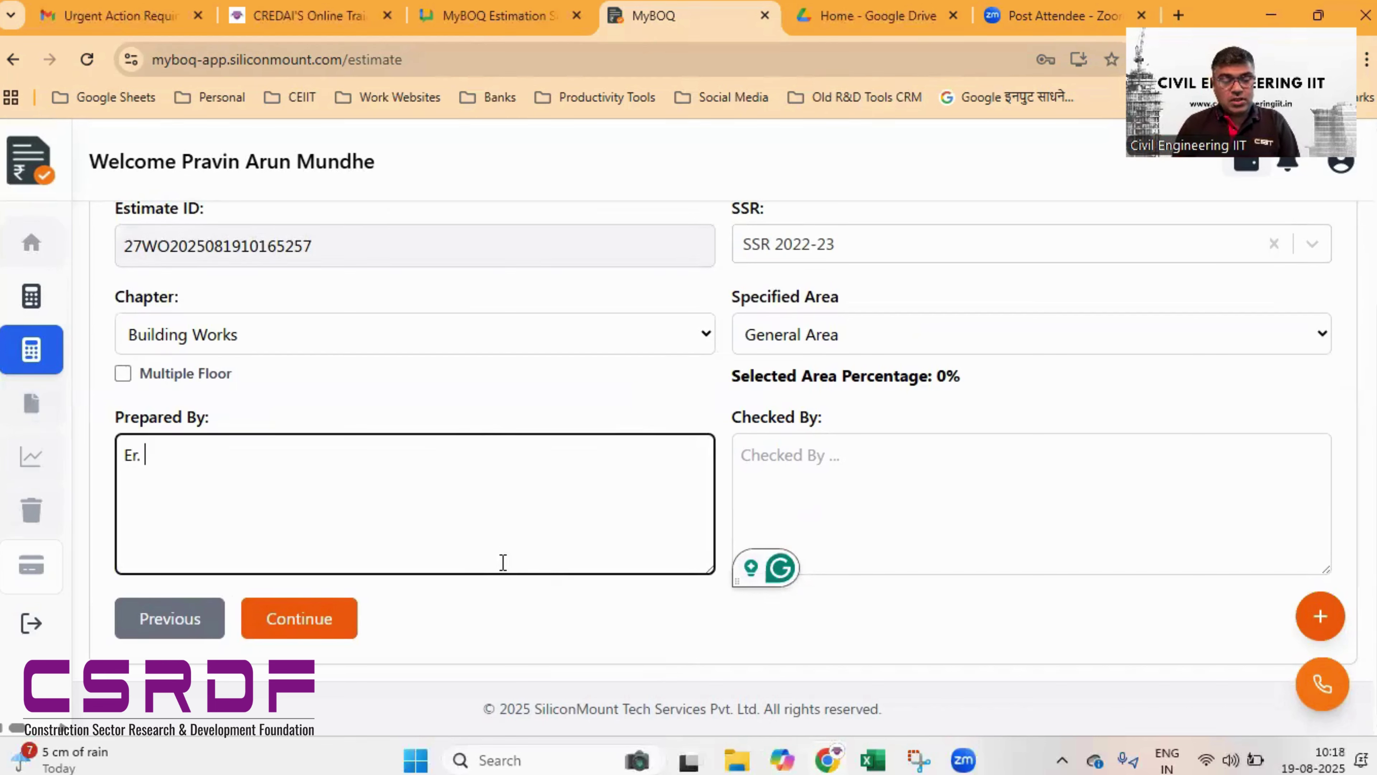
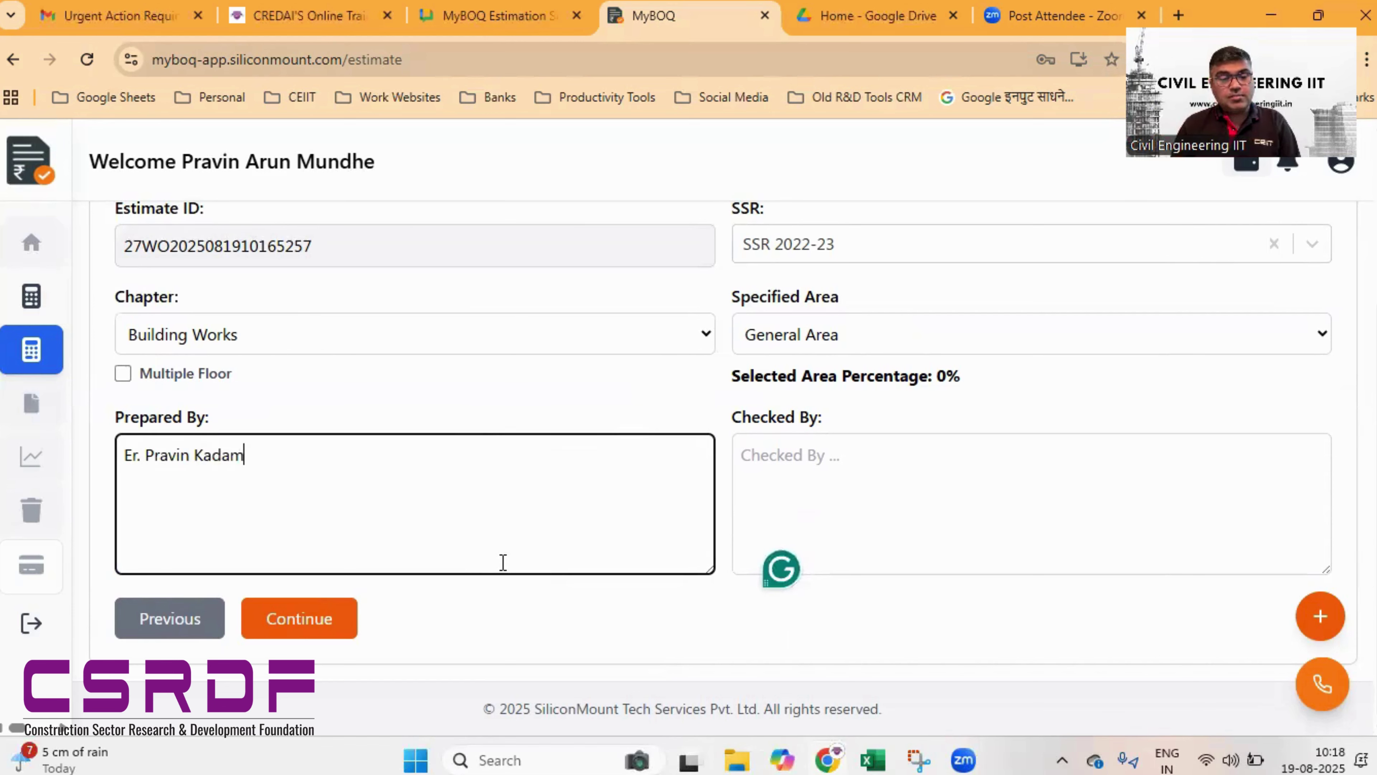
pyautogui.press('Tab')
pyautogui.click(504, 562)
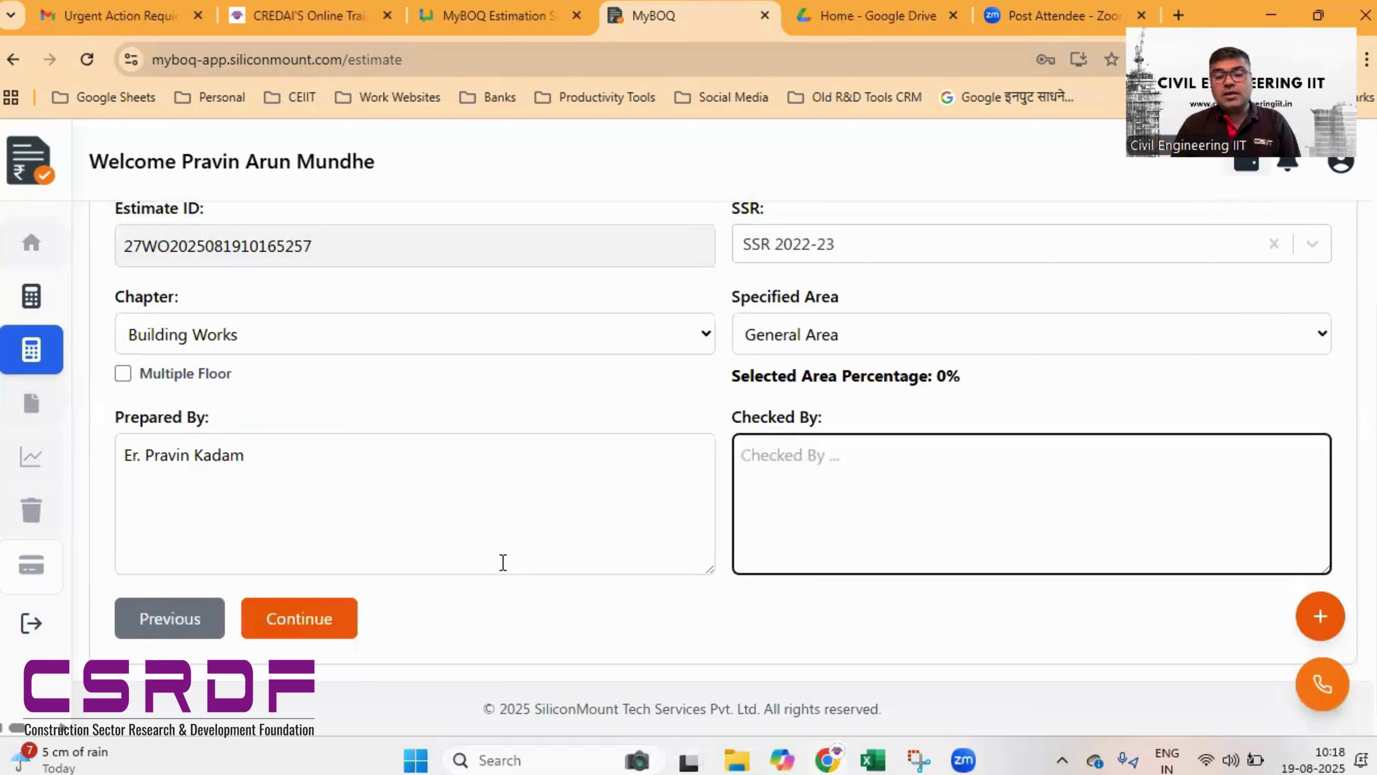
pyautogui.write('Er.')
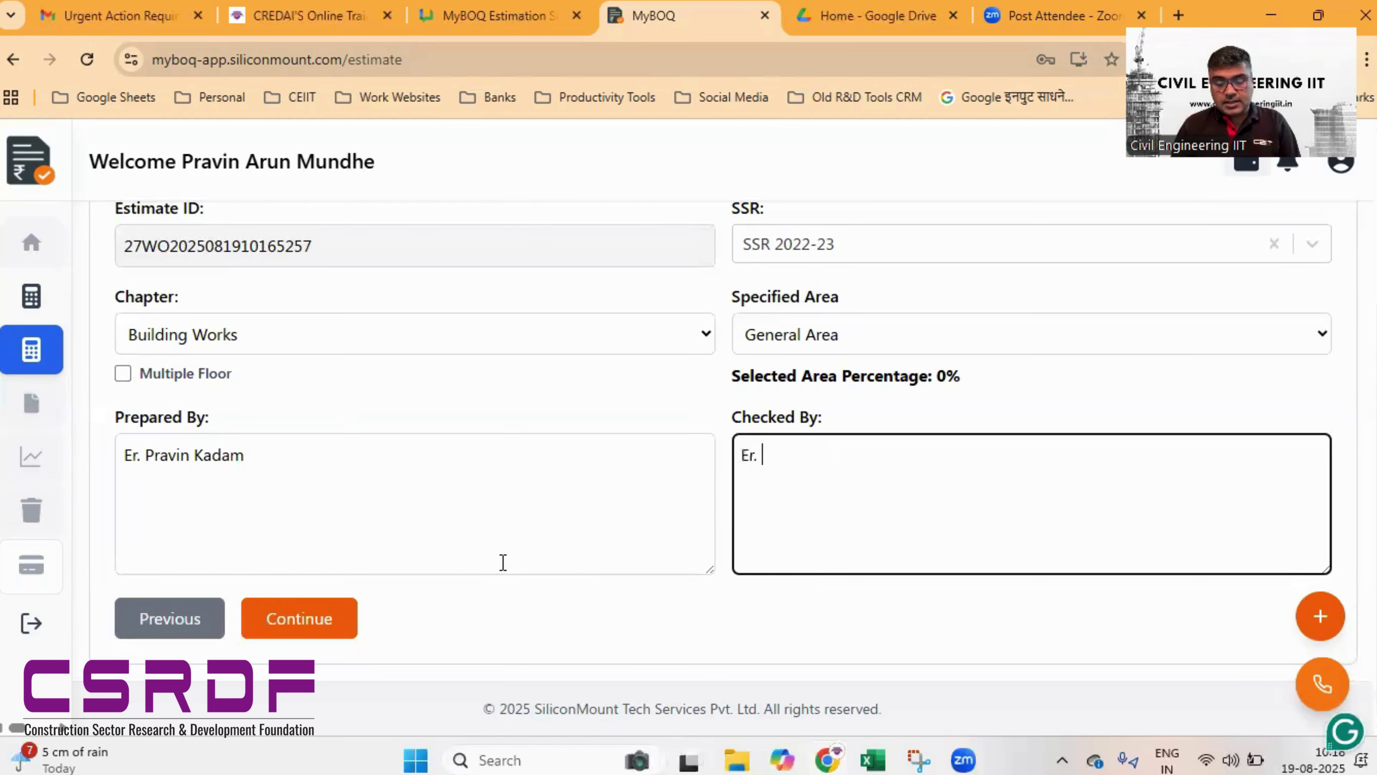
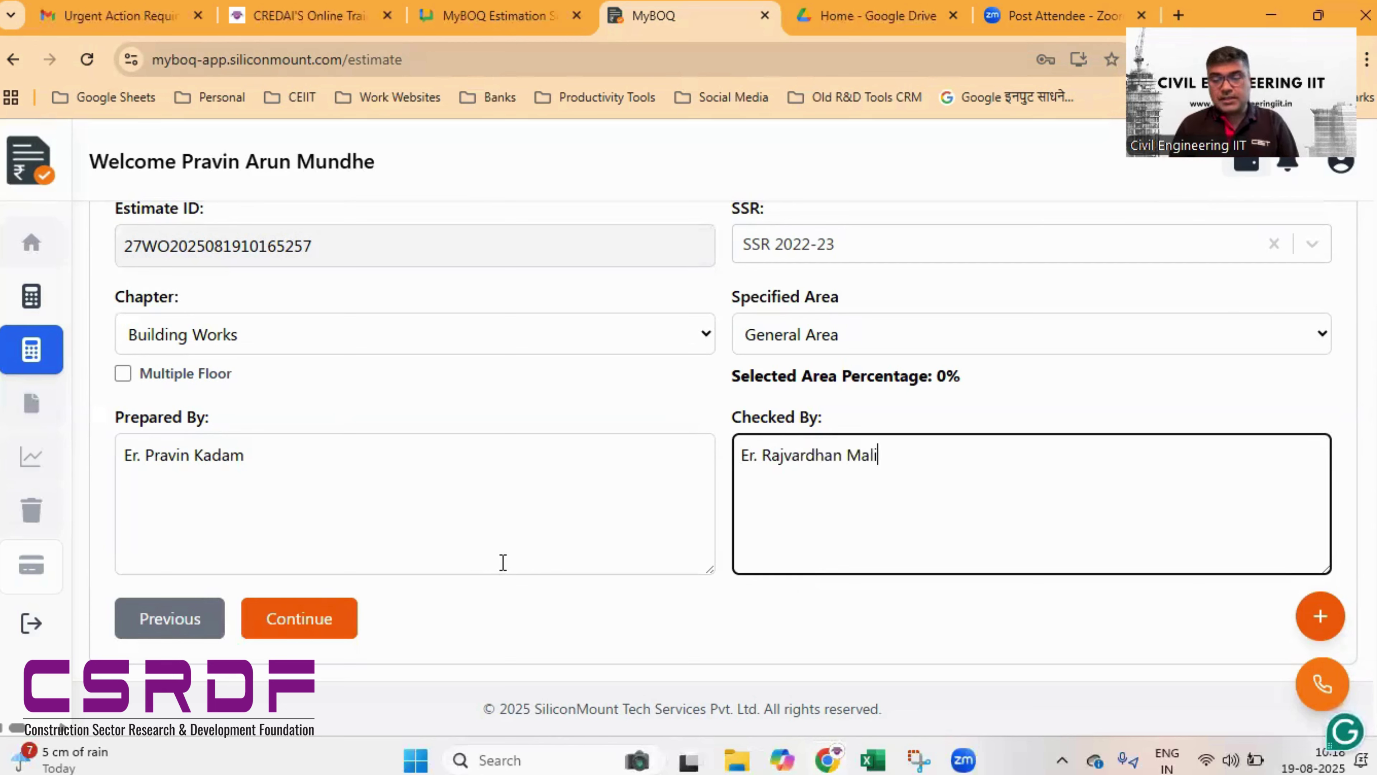
# - Save the estimate as revision 1.0 and scroll to the Add New SubEstimate section
pyautogui.click(292, 631)
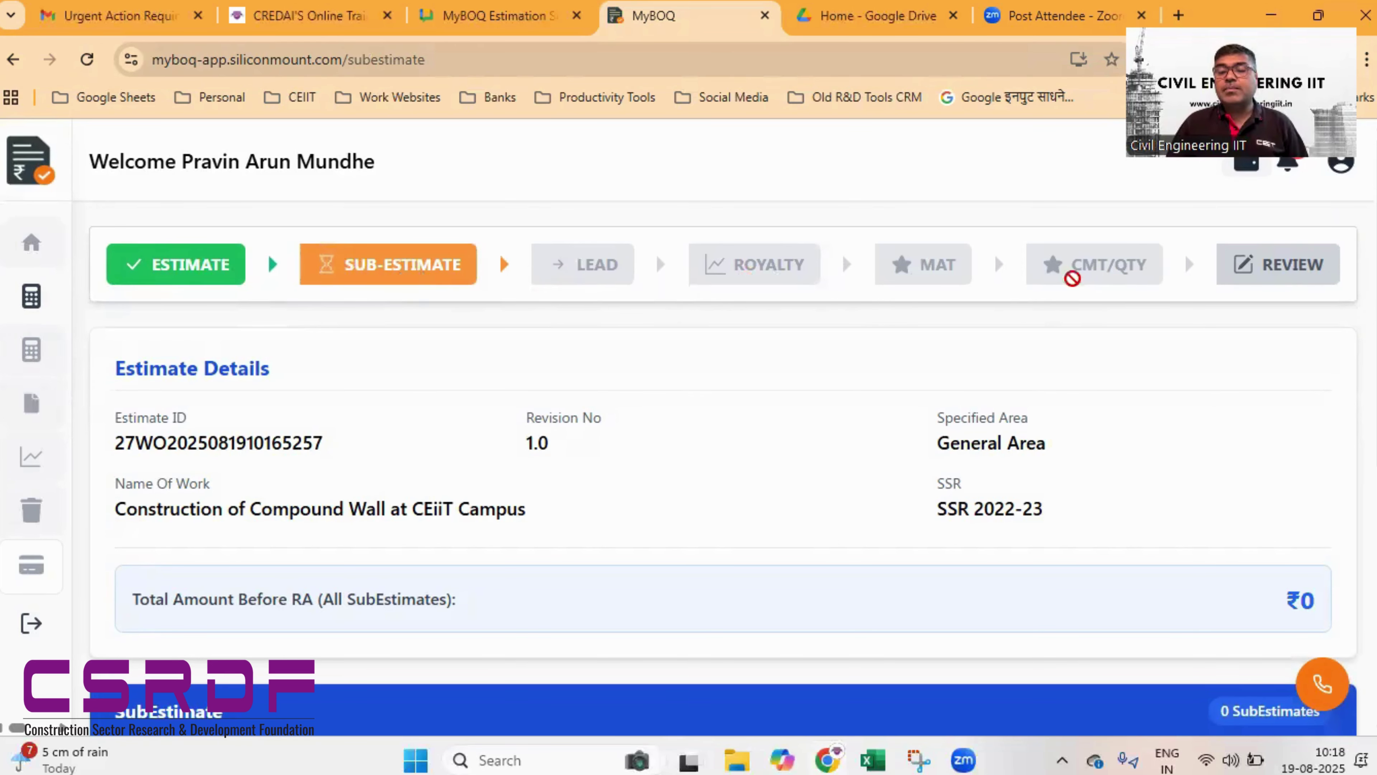
pyautogui.scroll(-3, 658, 382)
pyautogui.scroll(3, 513, 342)
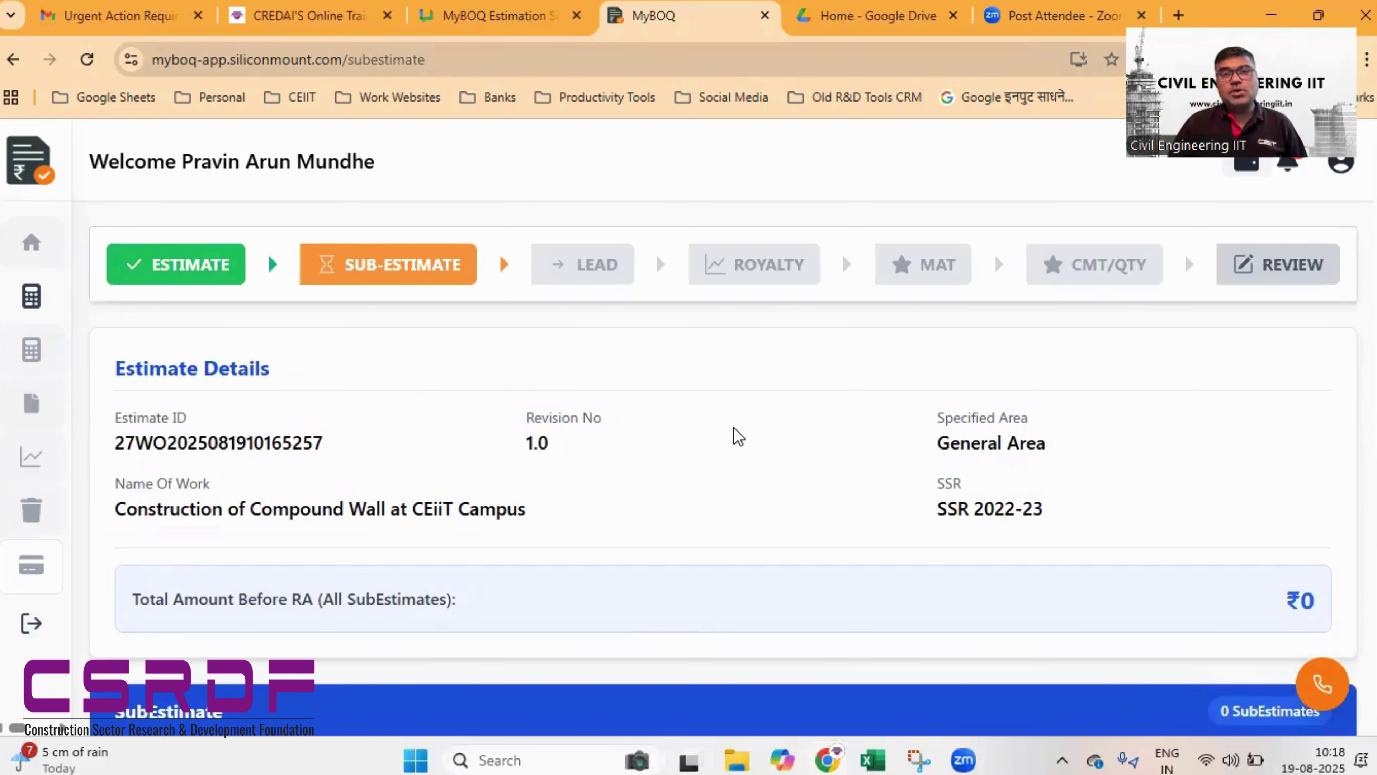
pyautogui.scroll(-2, 738, 436)
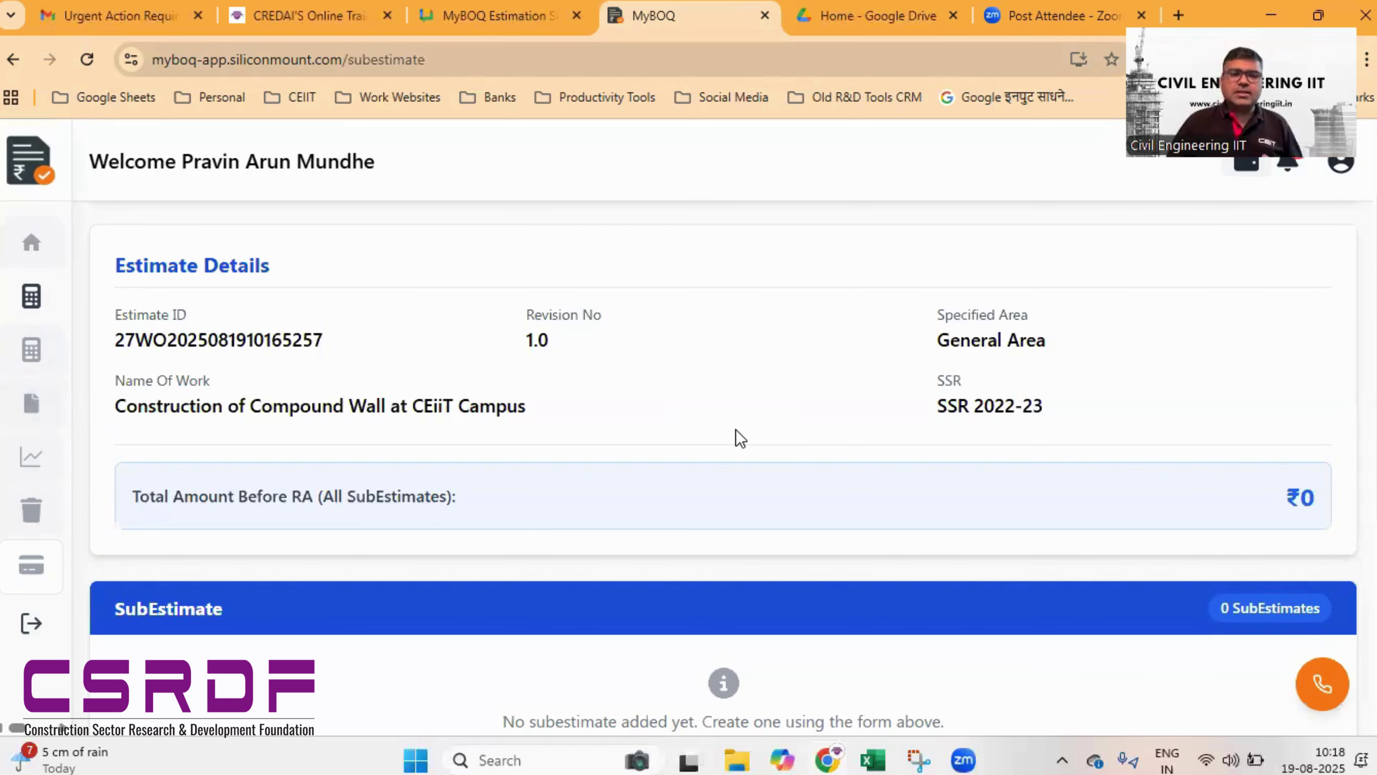
pyautogui.scroll(2, 705, 449)
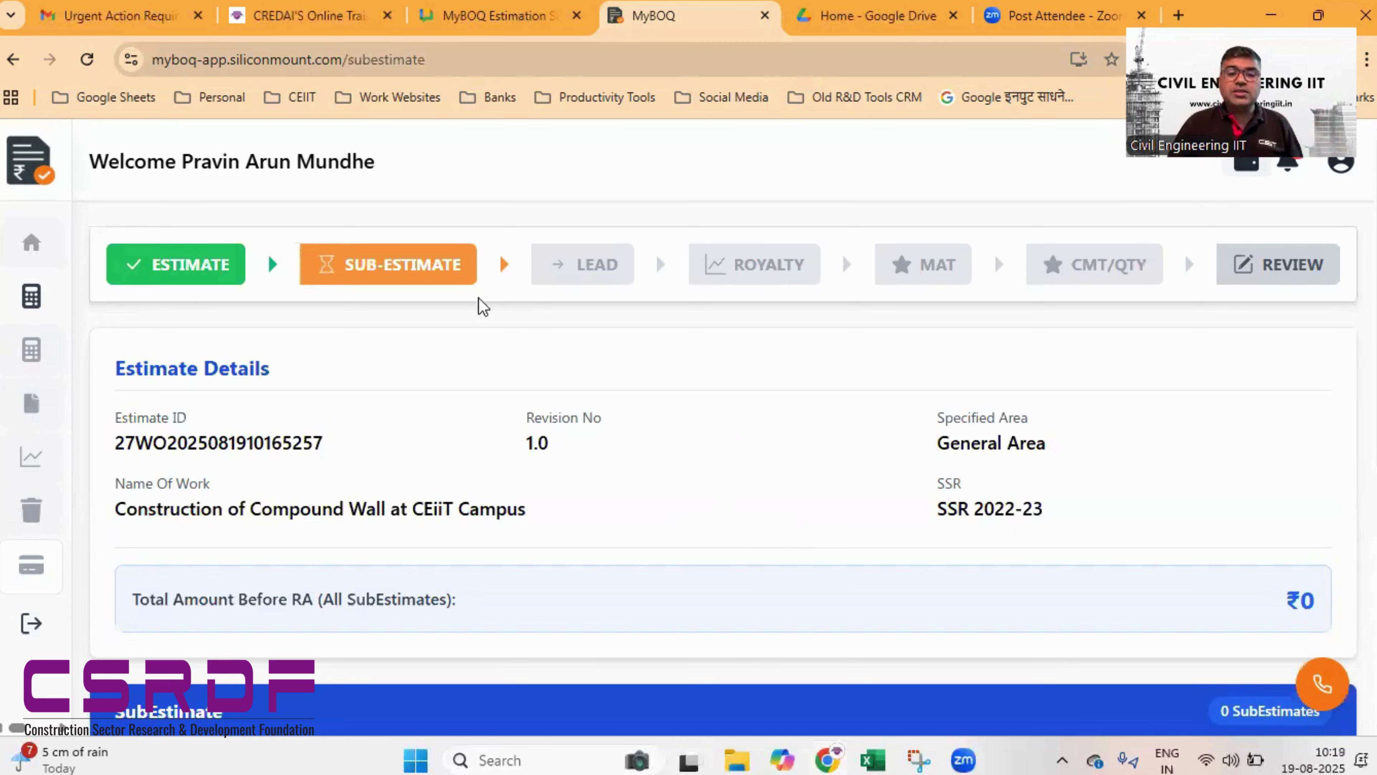
pyautogui.scroll(-2, 680, 415)
pyautogui.scroll(-2, 685, 417)
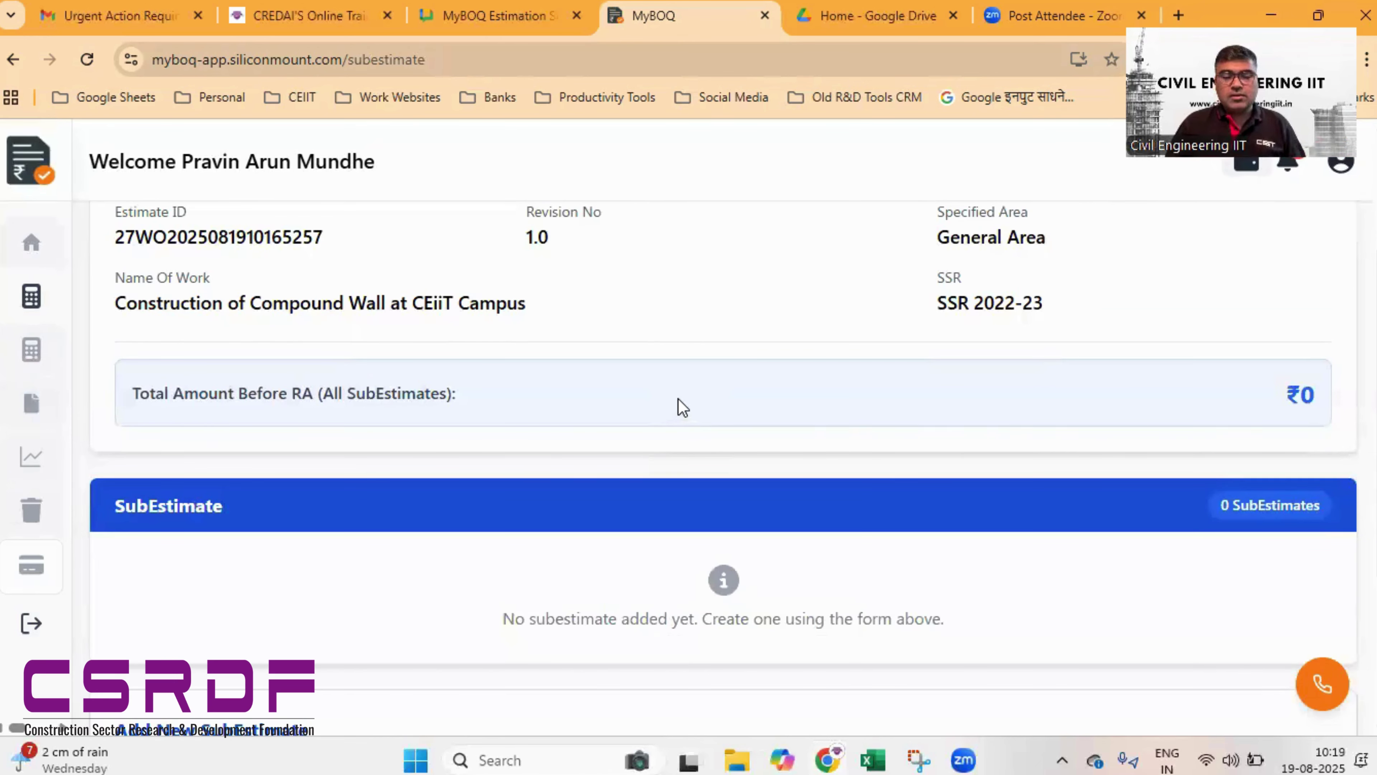
pyautogui.scroll(-2, 681, 404)
pyautogui.scroll(2, 679, 404)
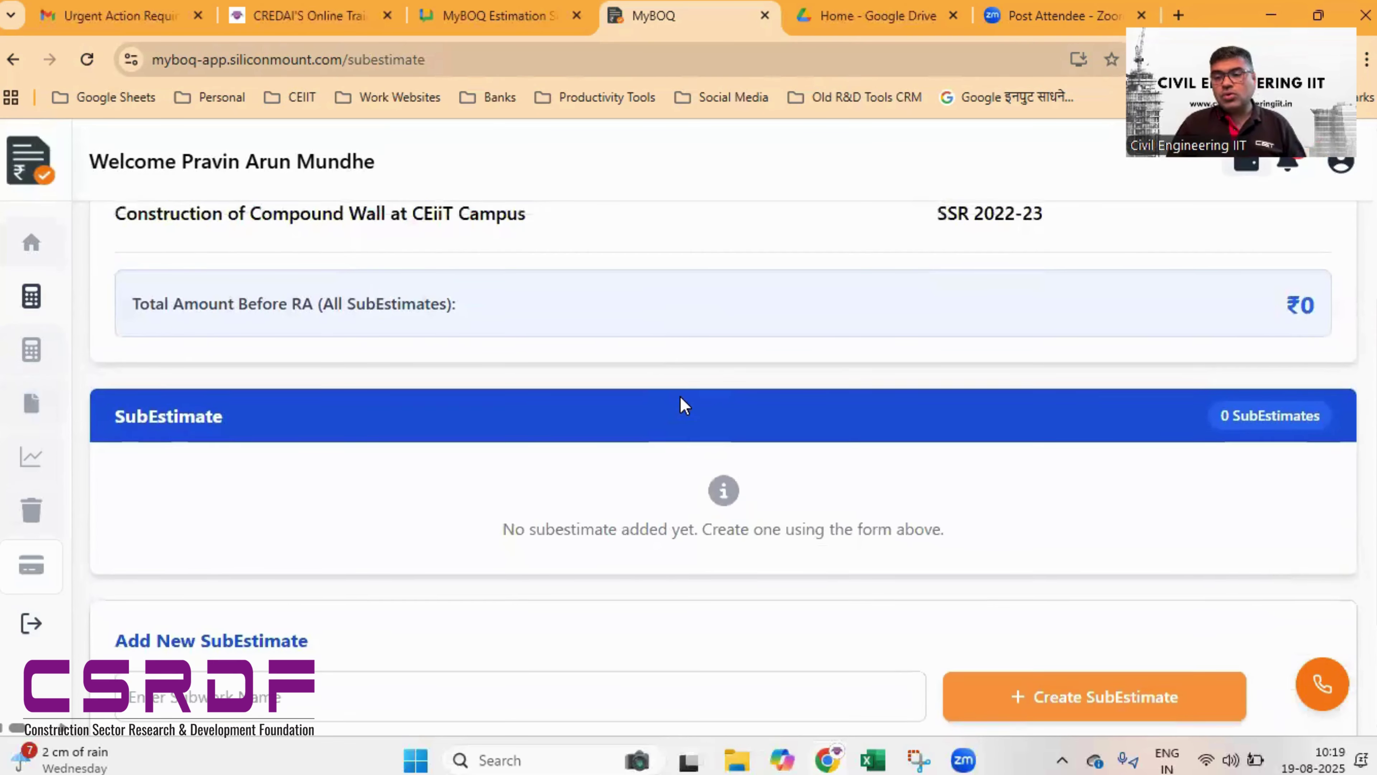
pyautogui.scroll(-5, 1120, 498)
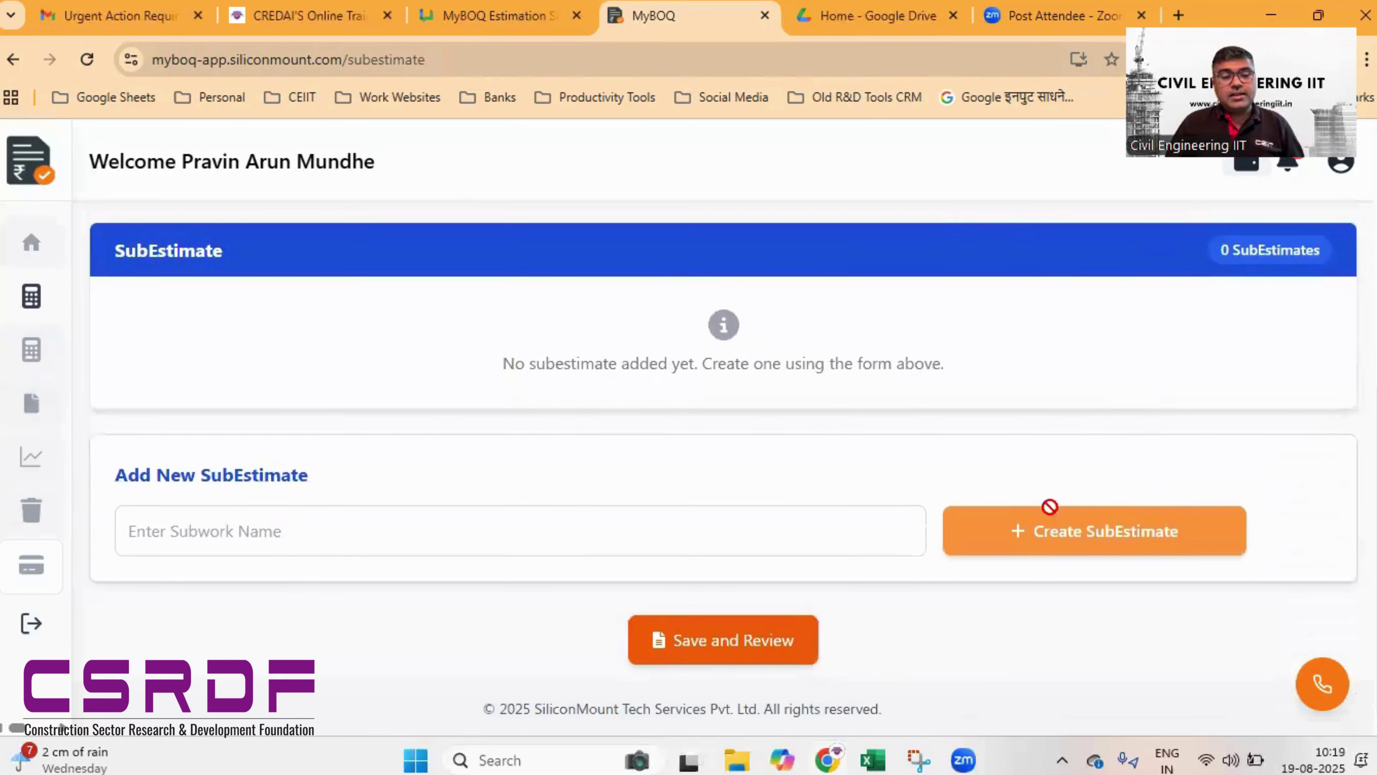
# - Create a sub-estimate with the subwork name 'For Hostel Building Campus'
pyautogui.click(449, 541)
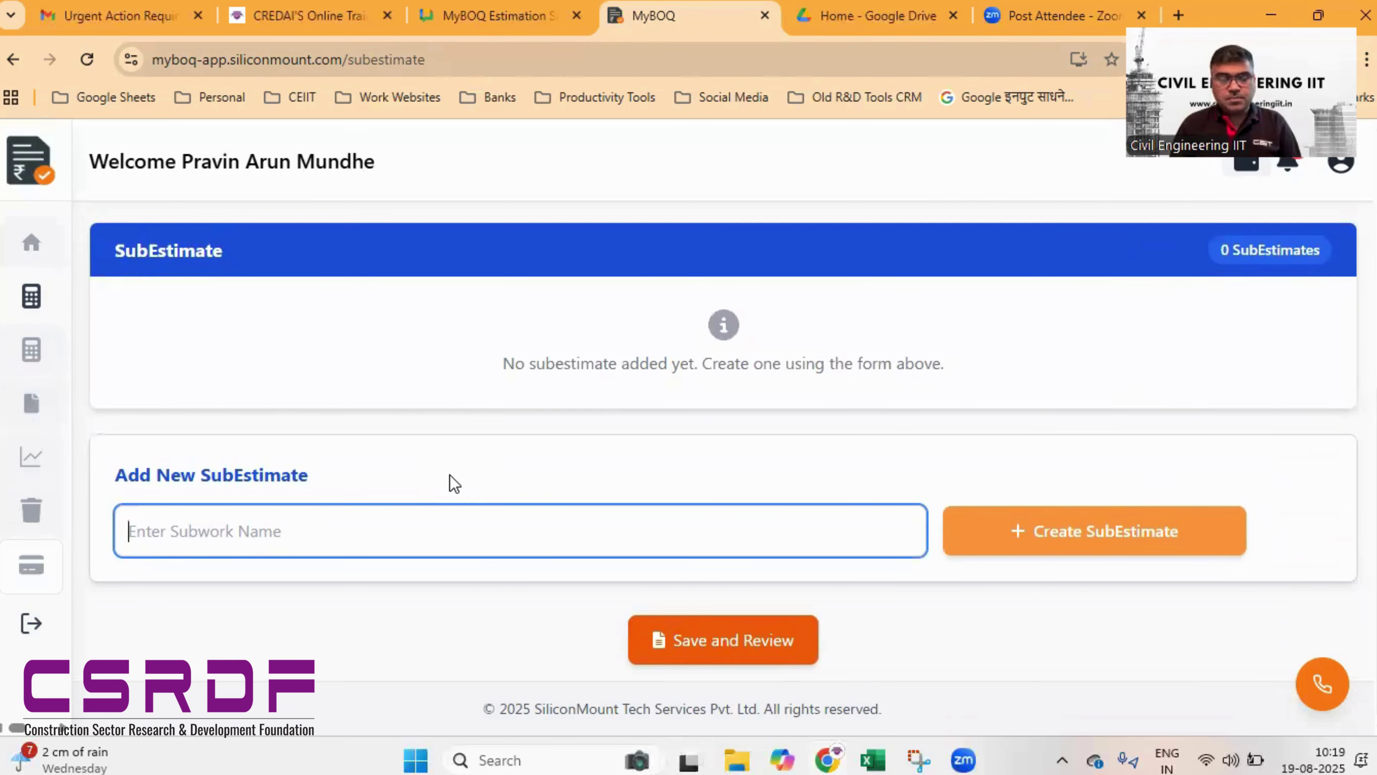
pyautogui.write('For ')
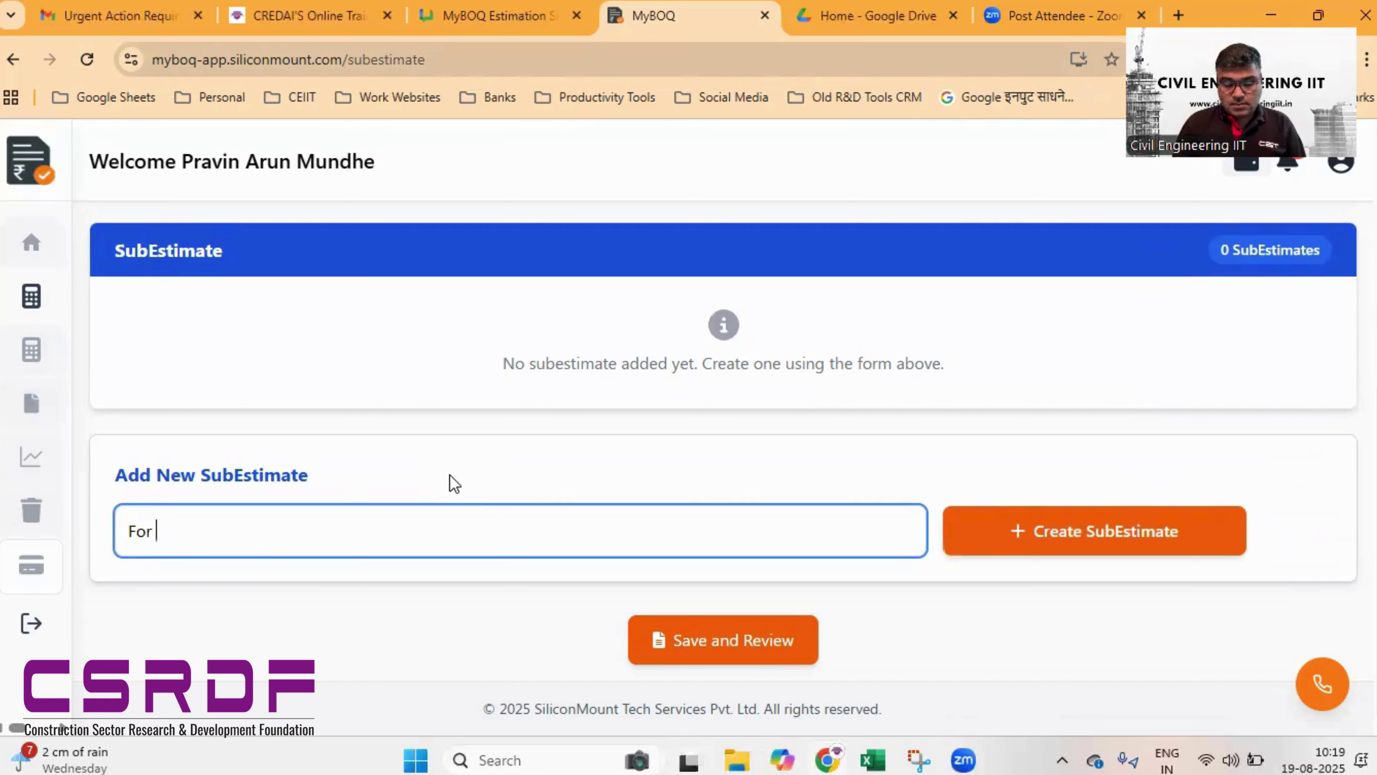
pyautogui.write('Hostel ')
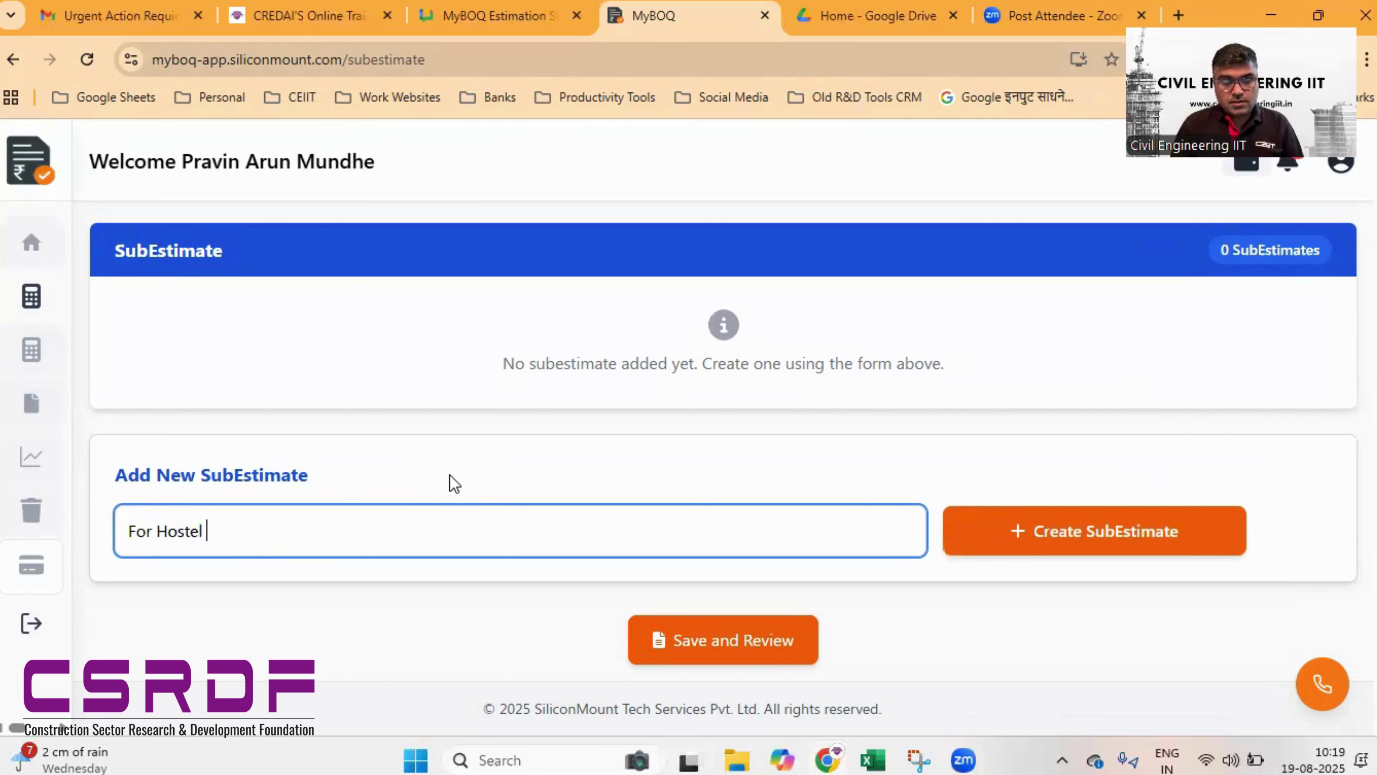
pyautogui.write('Buildin')
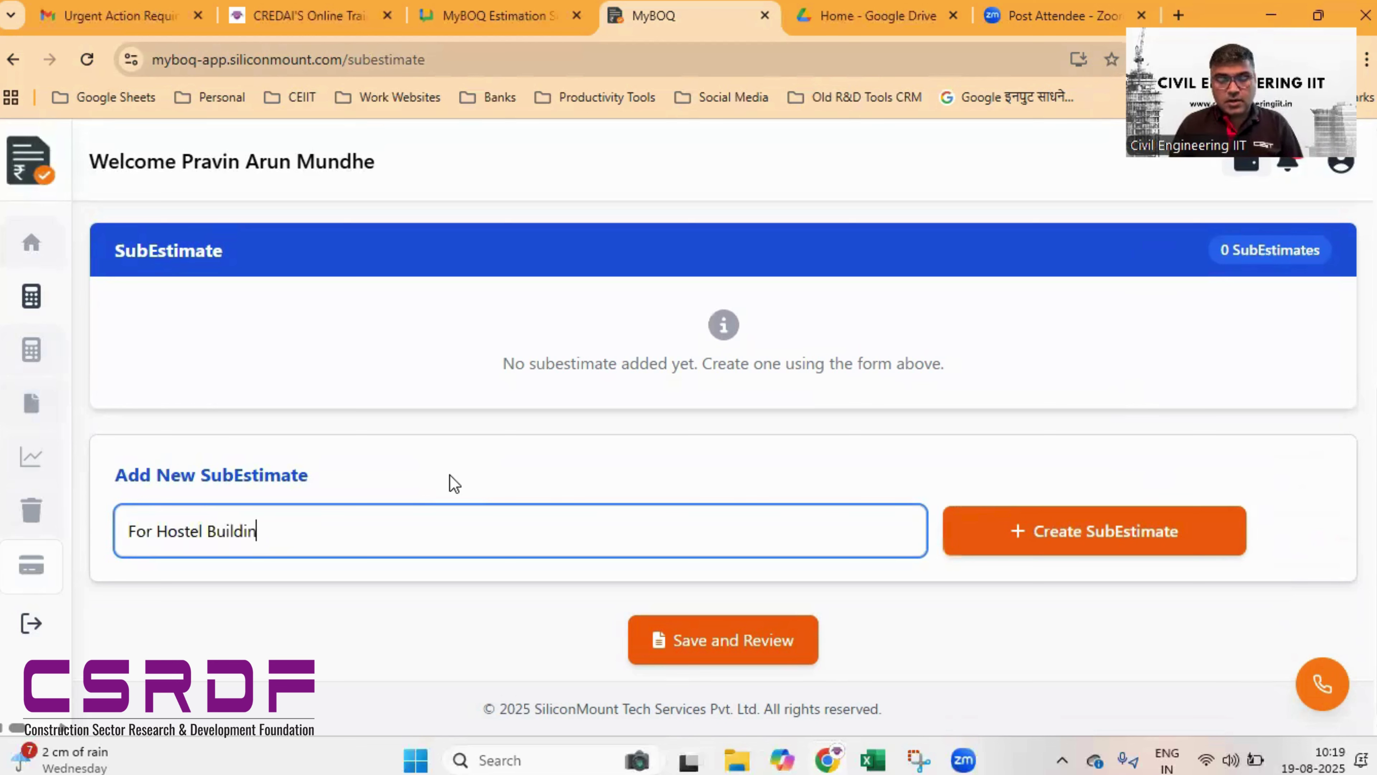
pyautogui.write('g Campus')
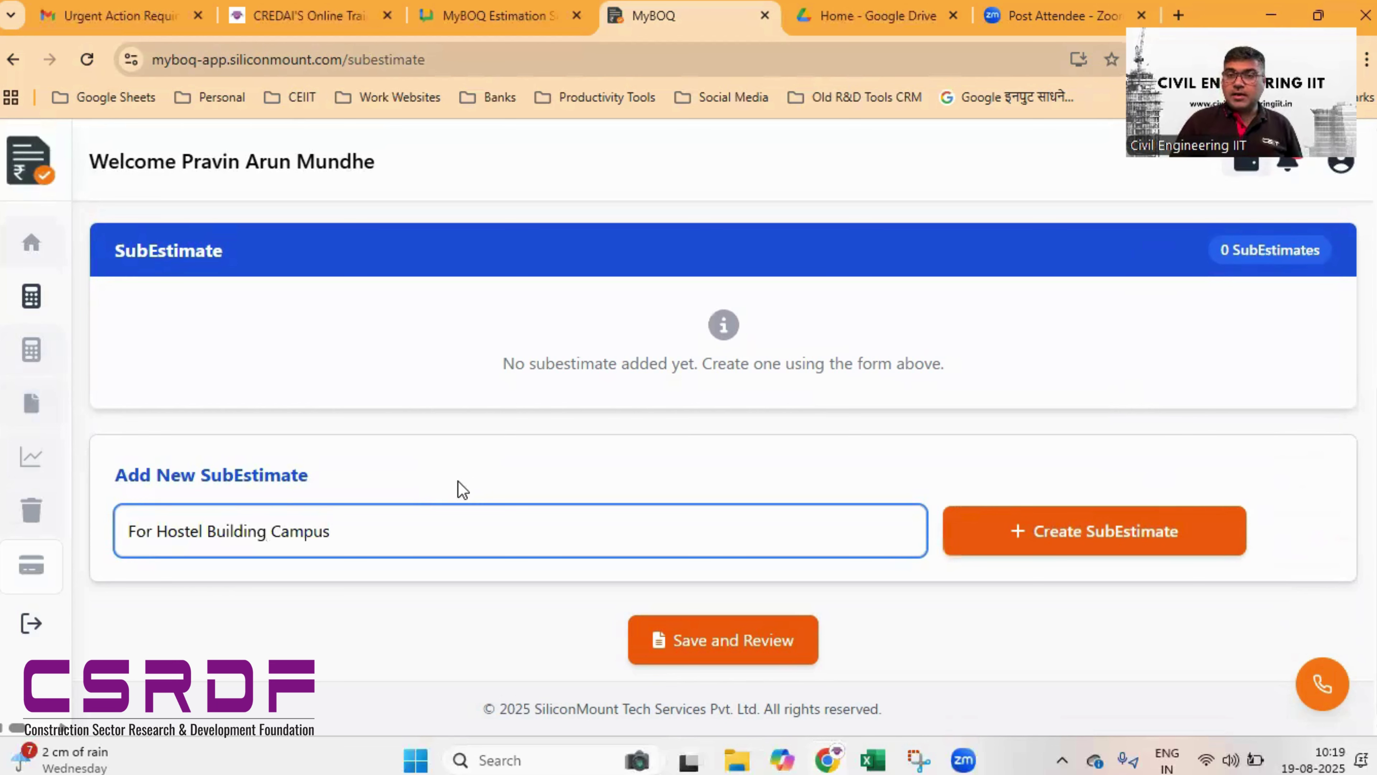
pyautogui.click(1031, 534)
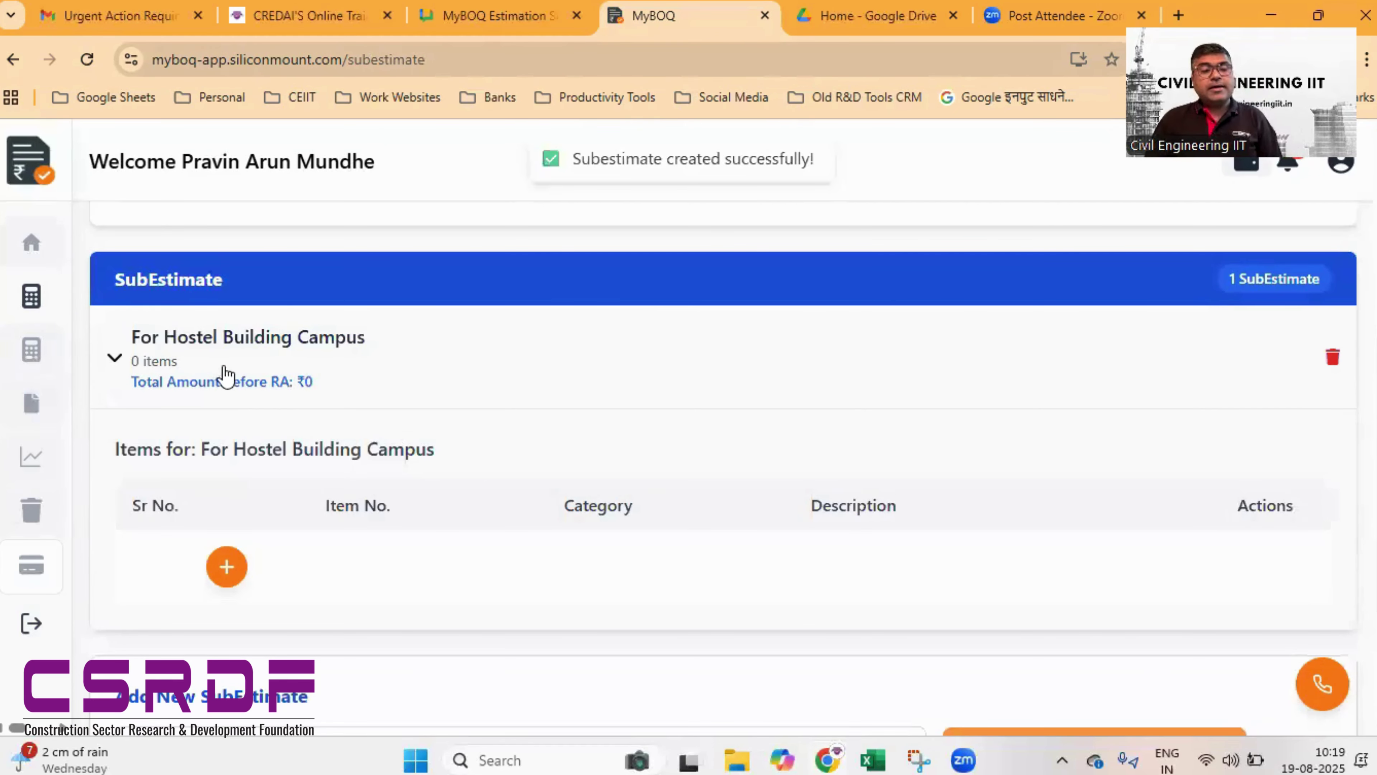
pyautogui.scroll(3, 1011, 461)
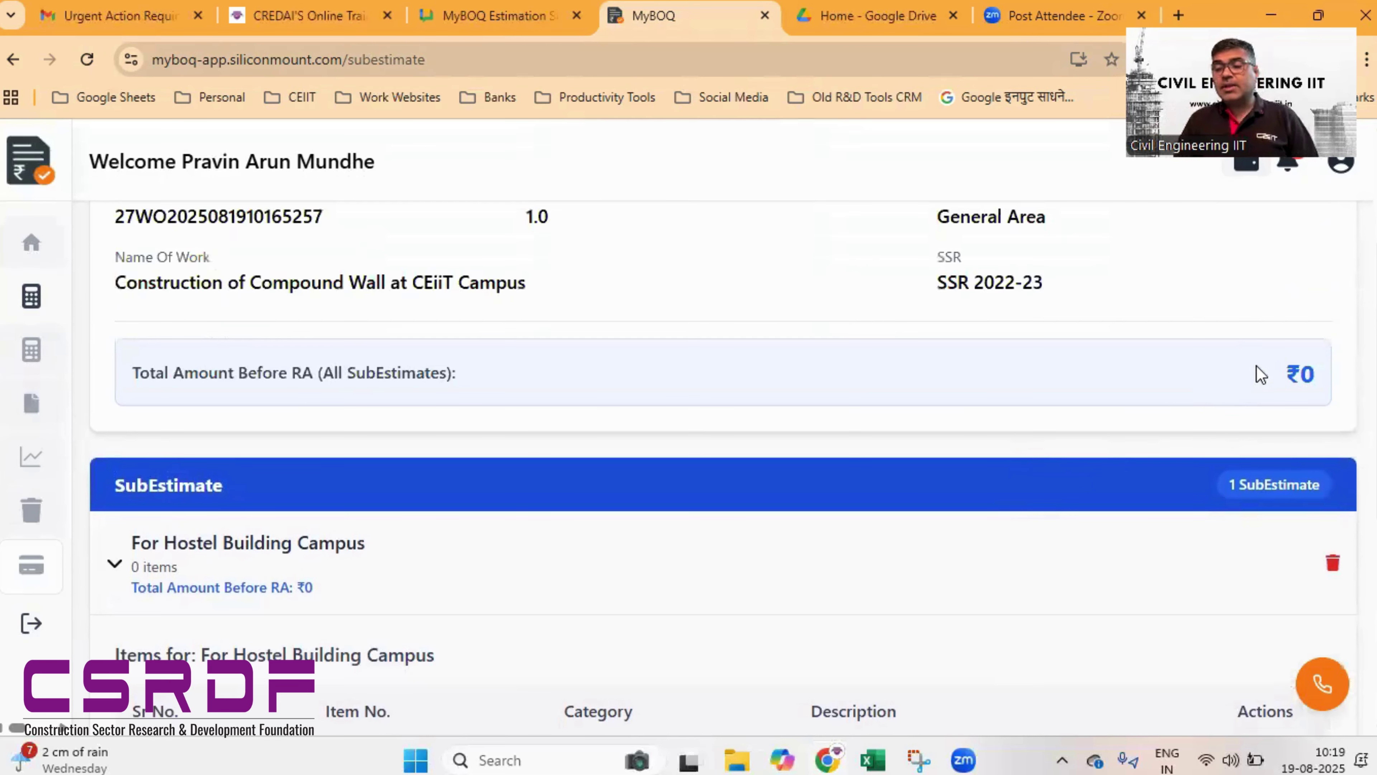
pyautogui.scroll(-5, 1264, 385)
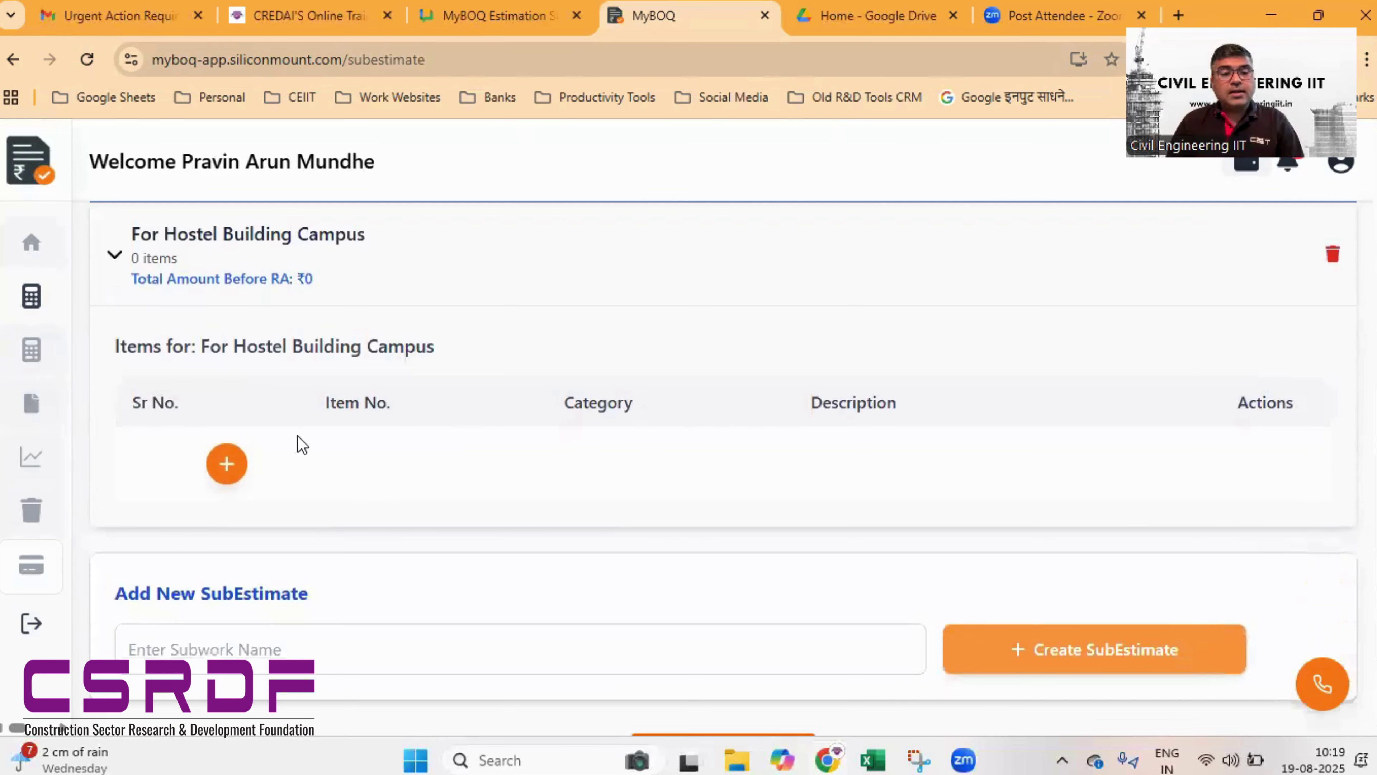
pyautogui.scroll(-2, 293, 461)
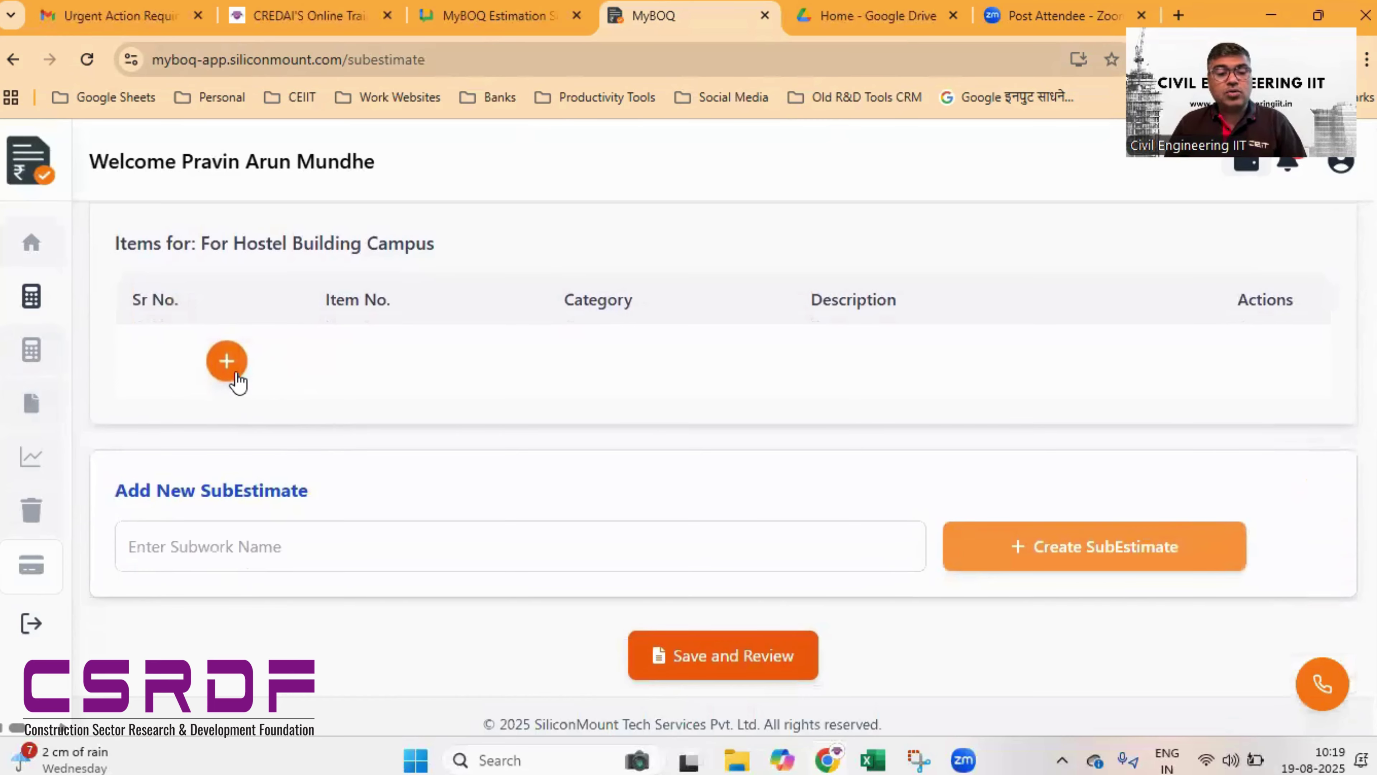
# - Add a new item row and select item 21.04, excavation for foundation
pyautogui.click(227, 361)
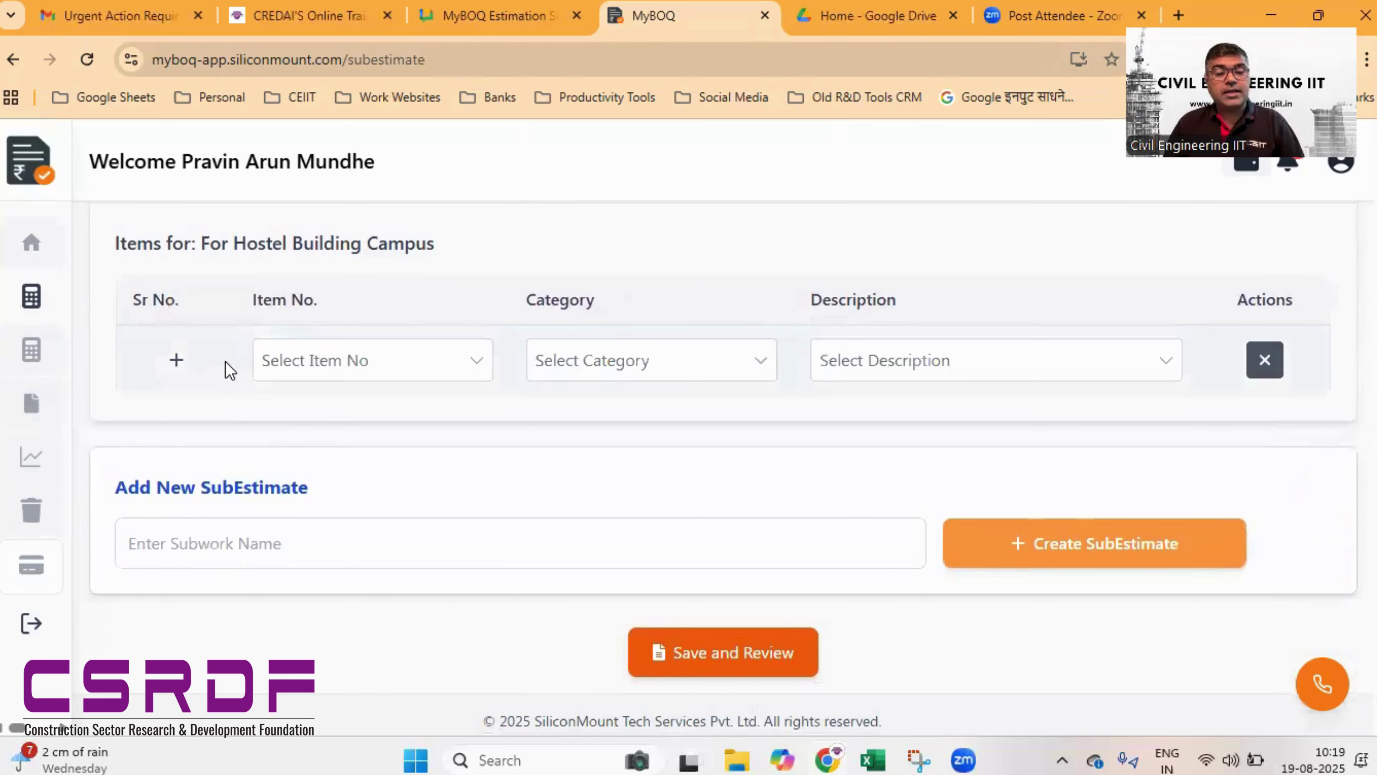
pyautogui.click(345, 362)
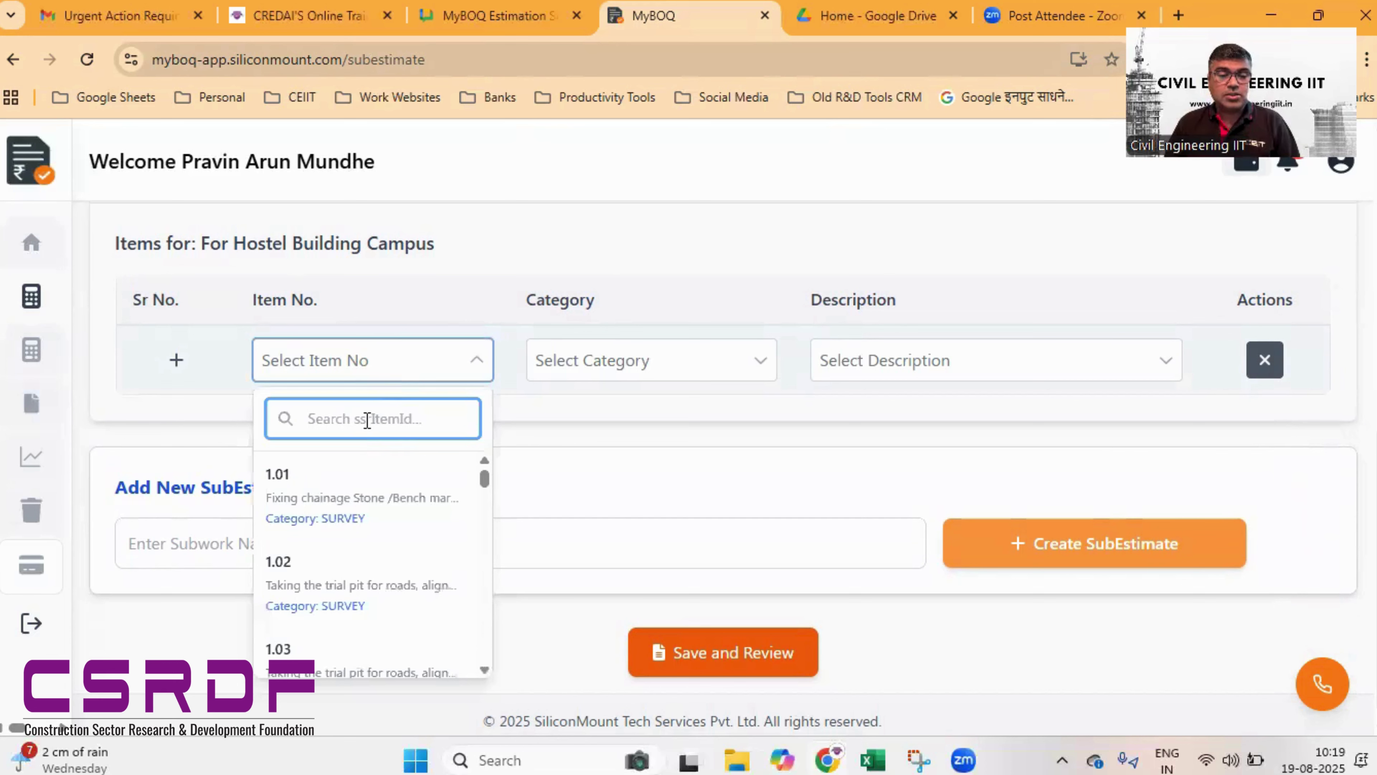
pyautogui.click(367, 419)
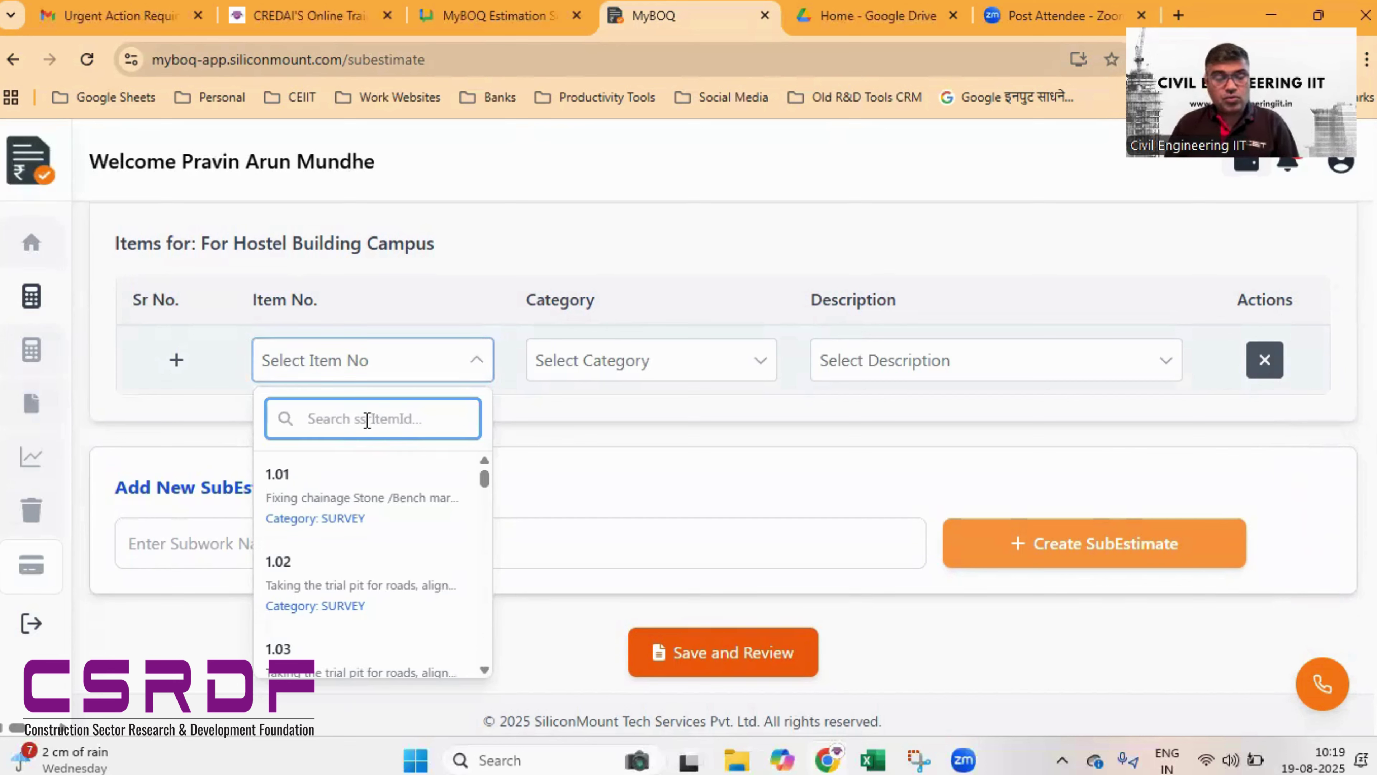
pyautogui.write('21.04')
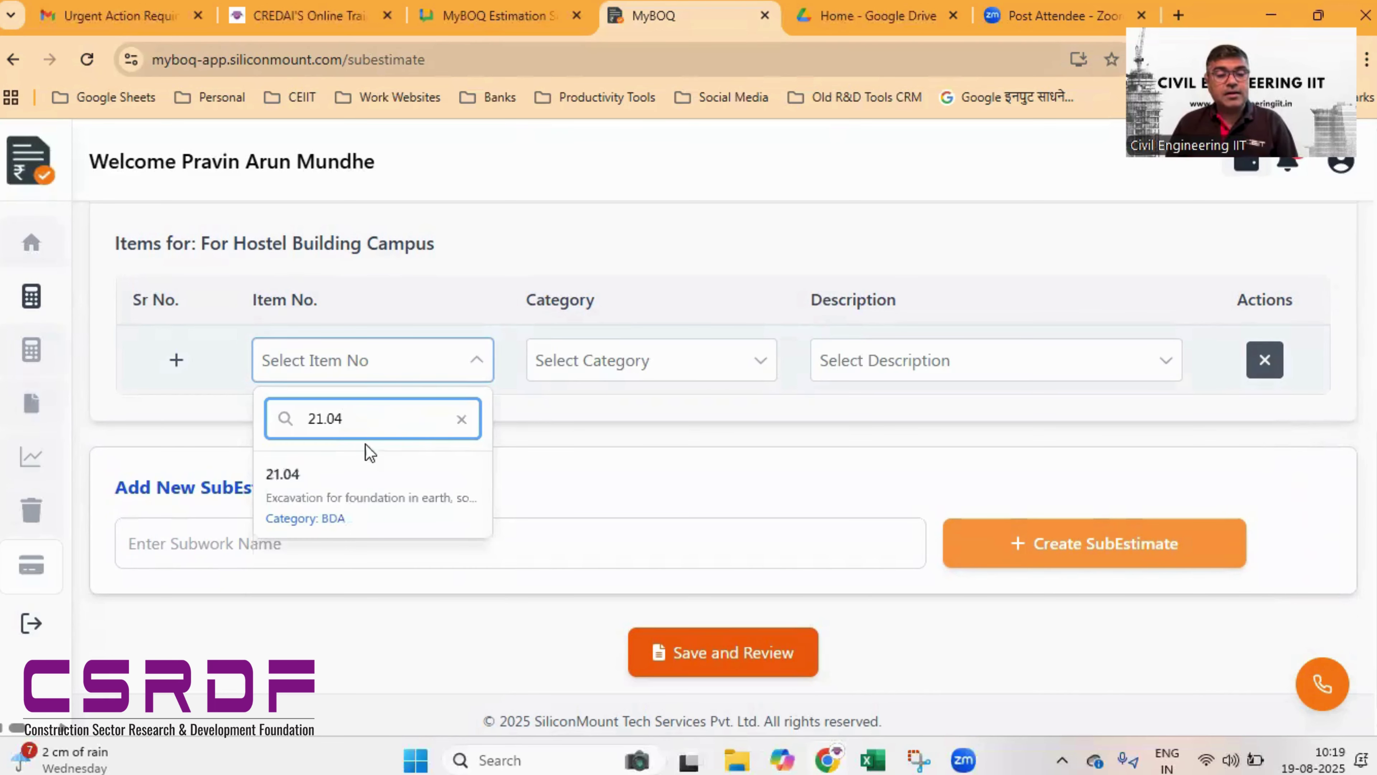
pyautogui.click(352, 492)
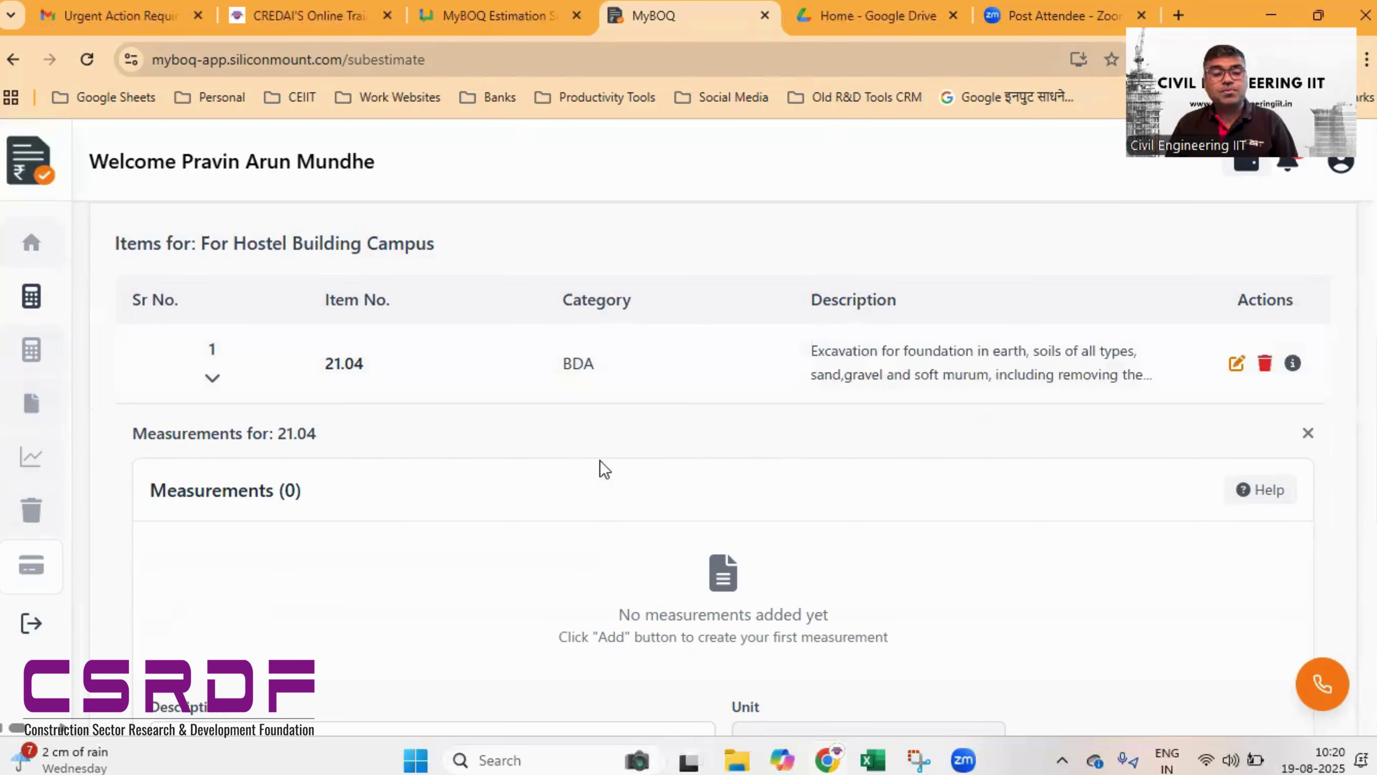
# - Enter the 'For Foundation' measurement: number 40, 1.2 × 1.2 × 1.5 m
pyautogui.scroll(-2, 534, 466)
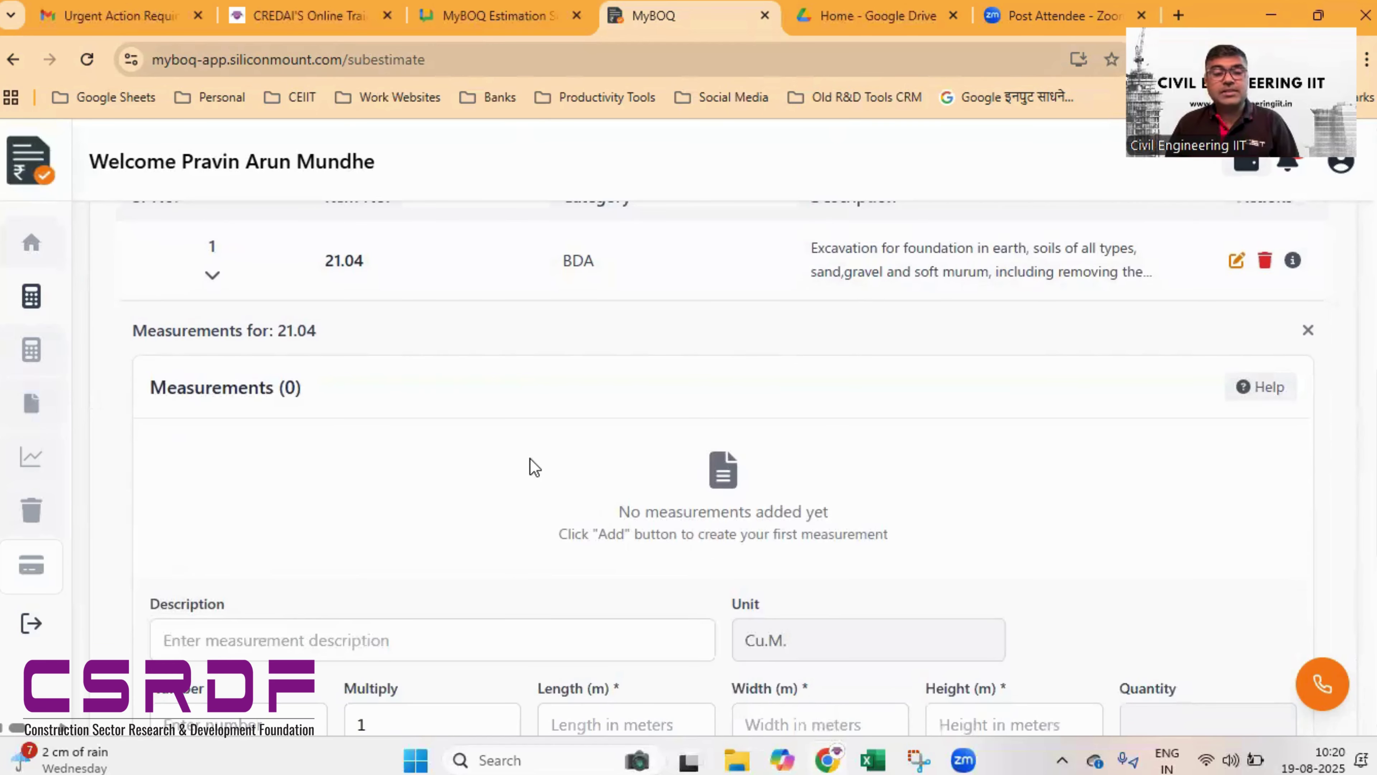
pyautogui.scroll(-4, 534, 467)
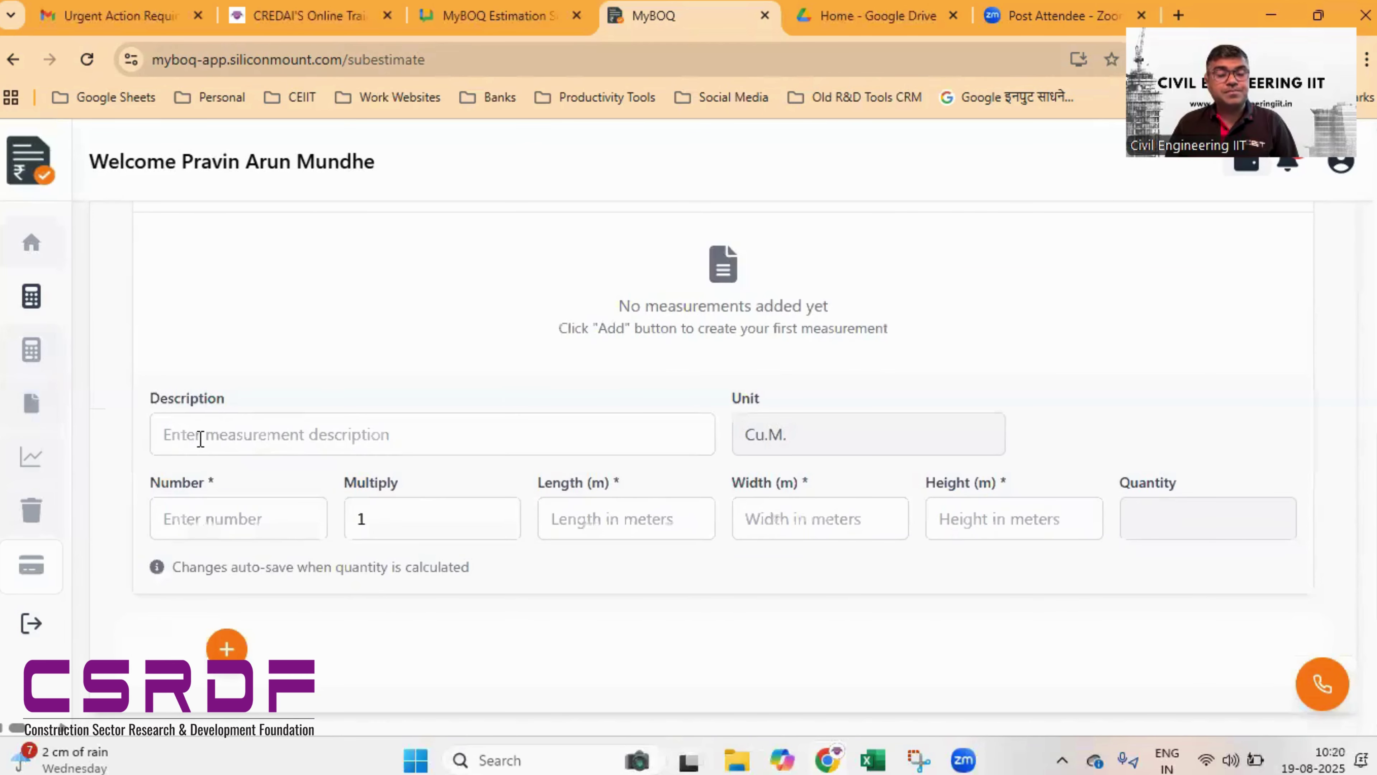
pyautogui.click(200, 438)
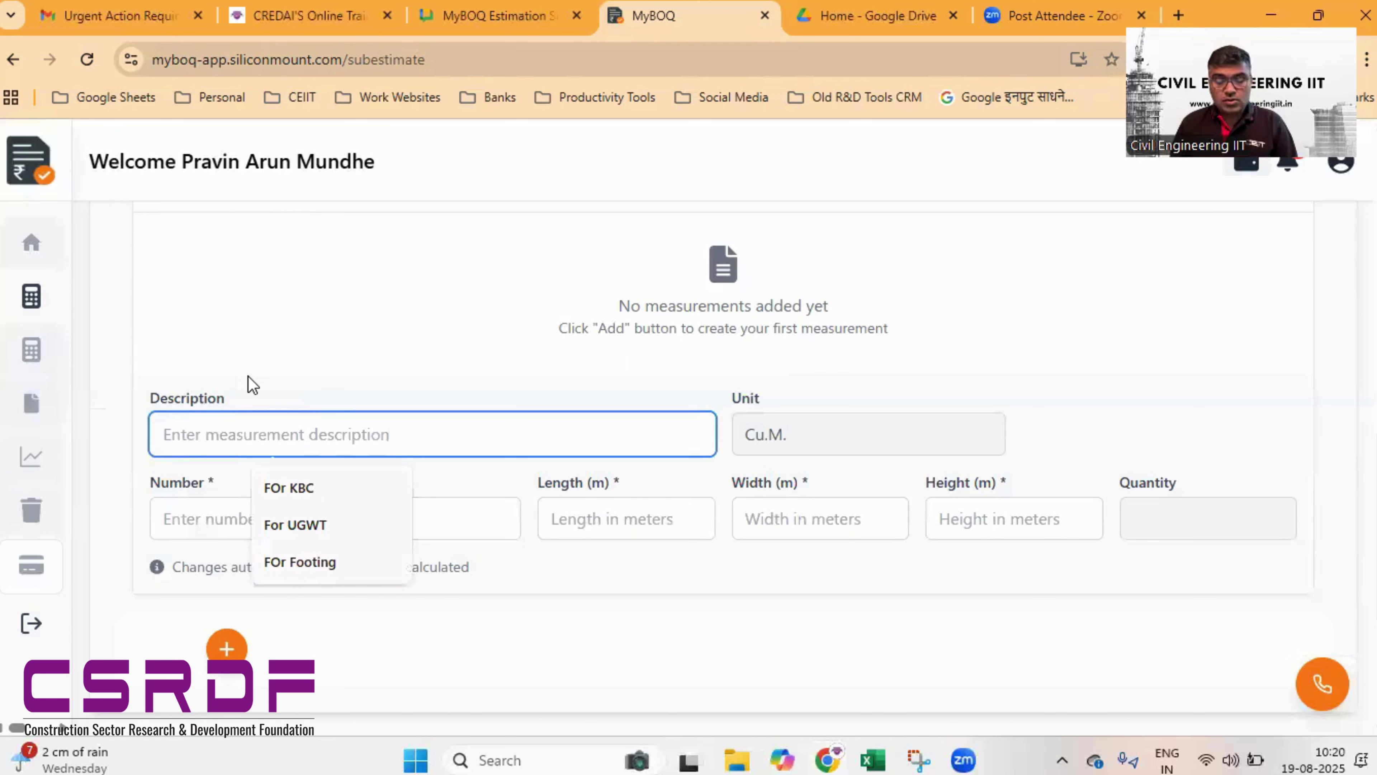
pyautogui.write('For Fou')
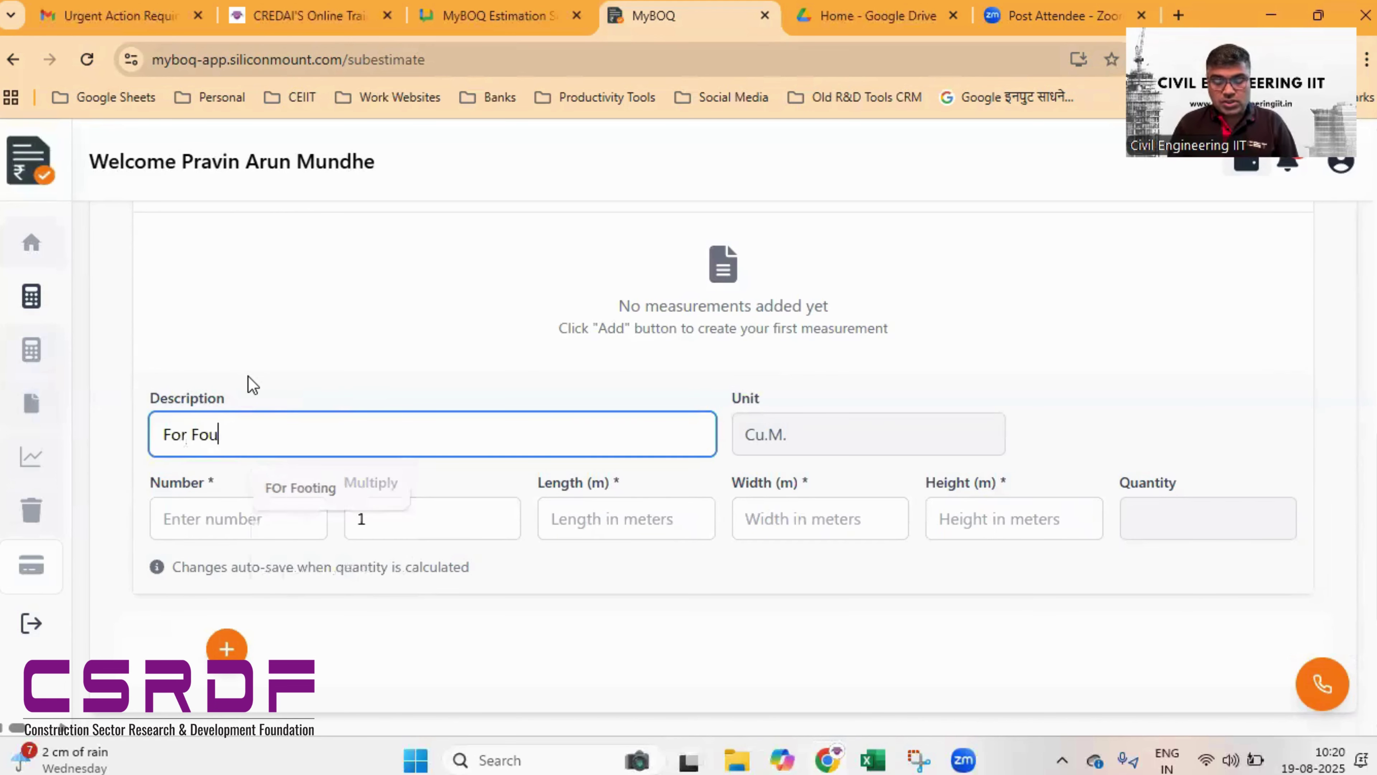
pyautogui.write('ndation')
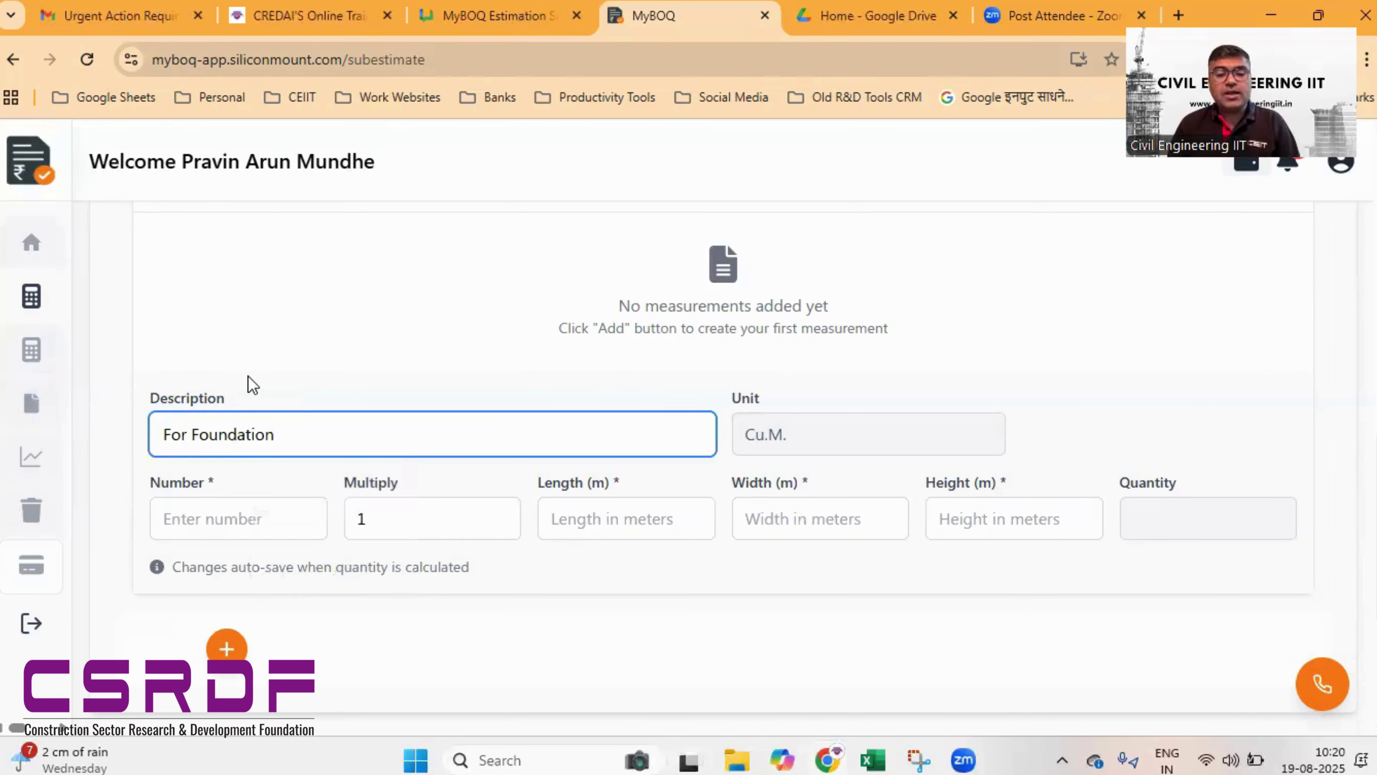
pyautogui.click(233, 522)
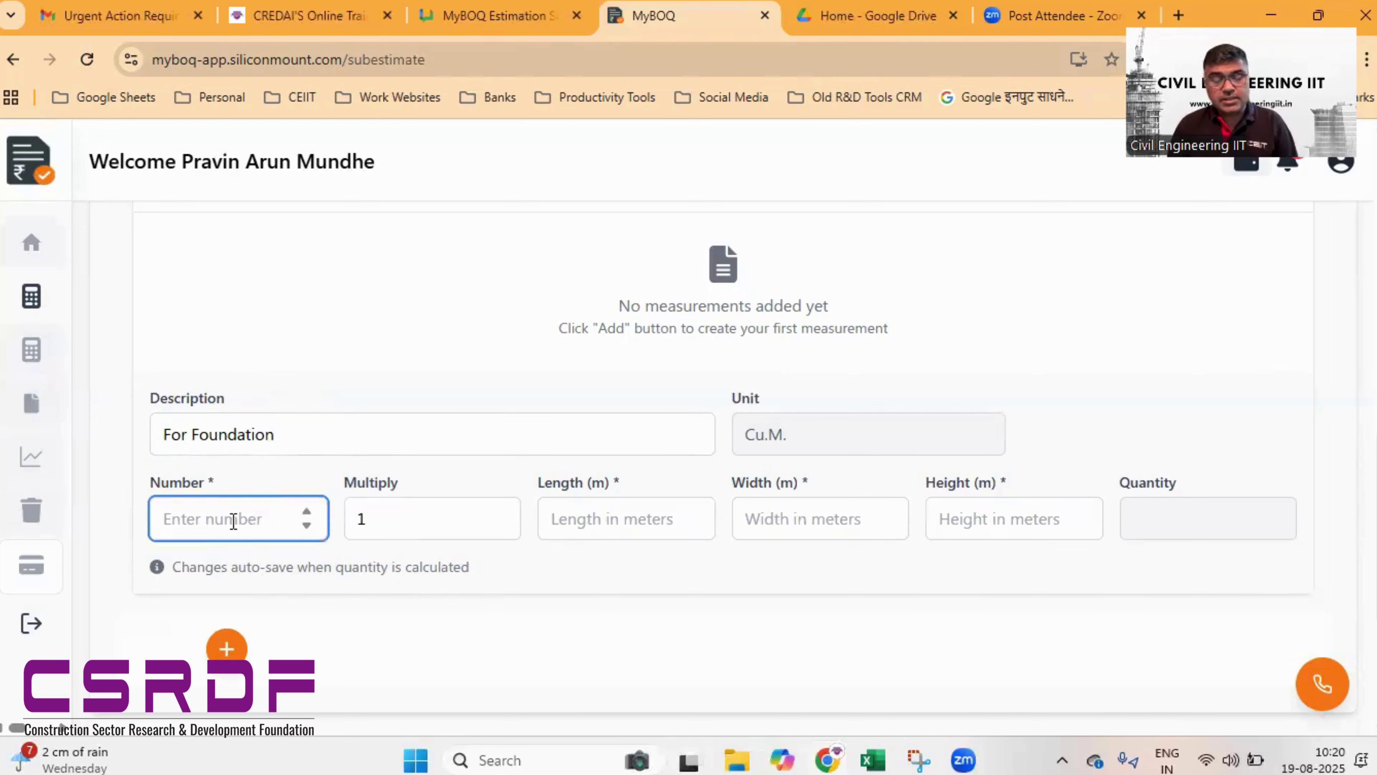
pyautogui.write('40')
pyautogui.press('Tab')
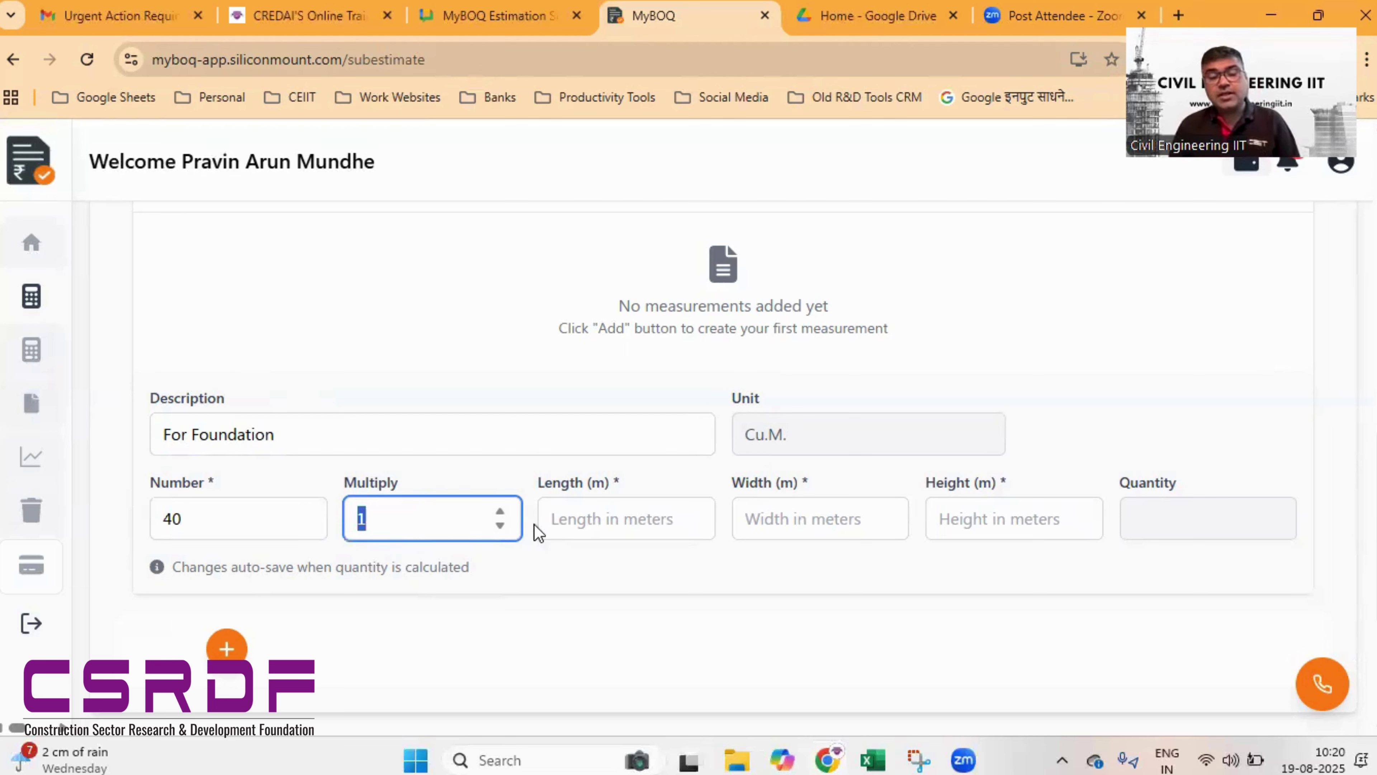
pyautogui.click(580, 535)
pyautogui.write('1.2')
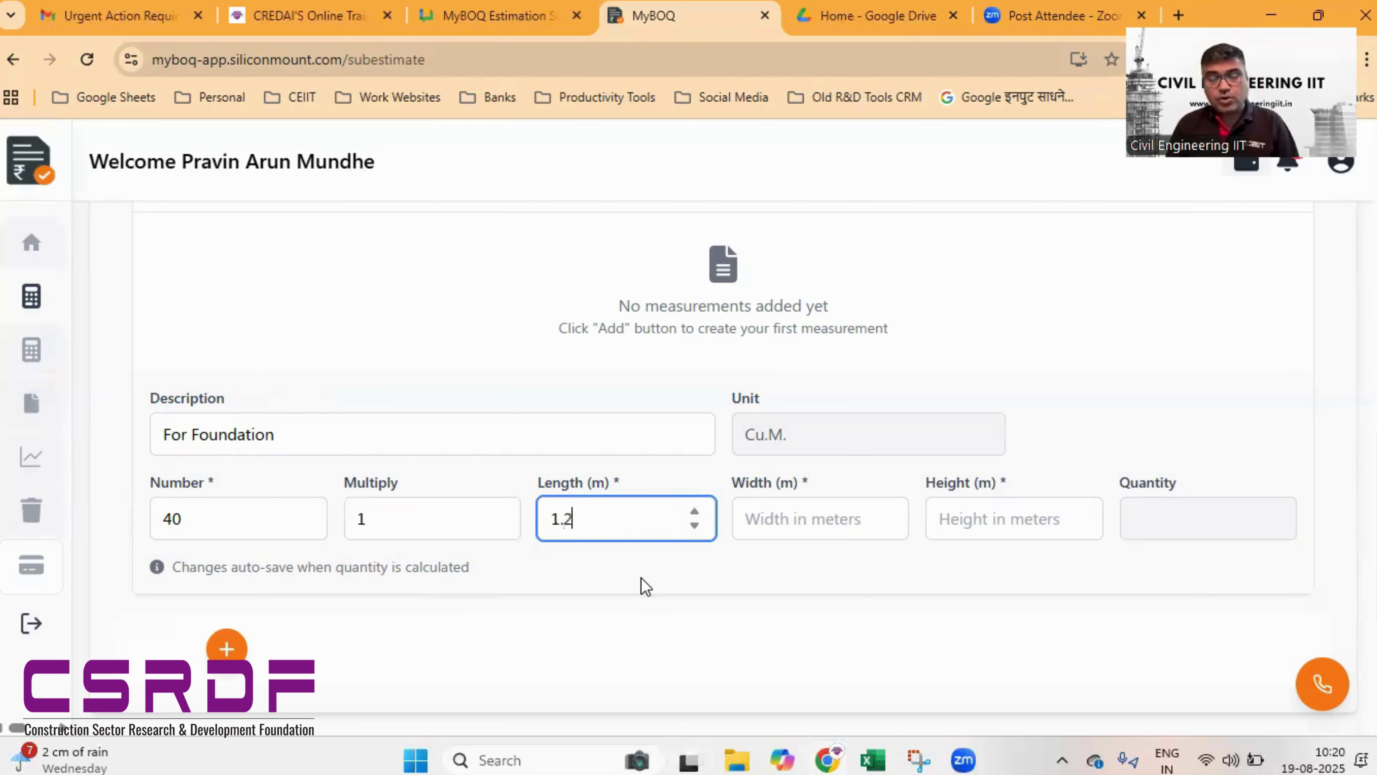
pyautogui.press('Tab')
pyautogui.write('1.2')
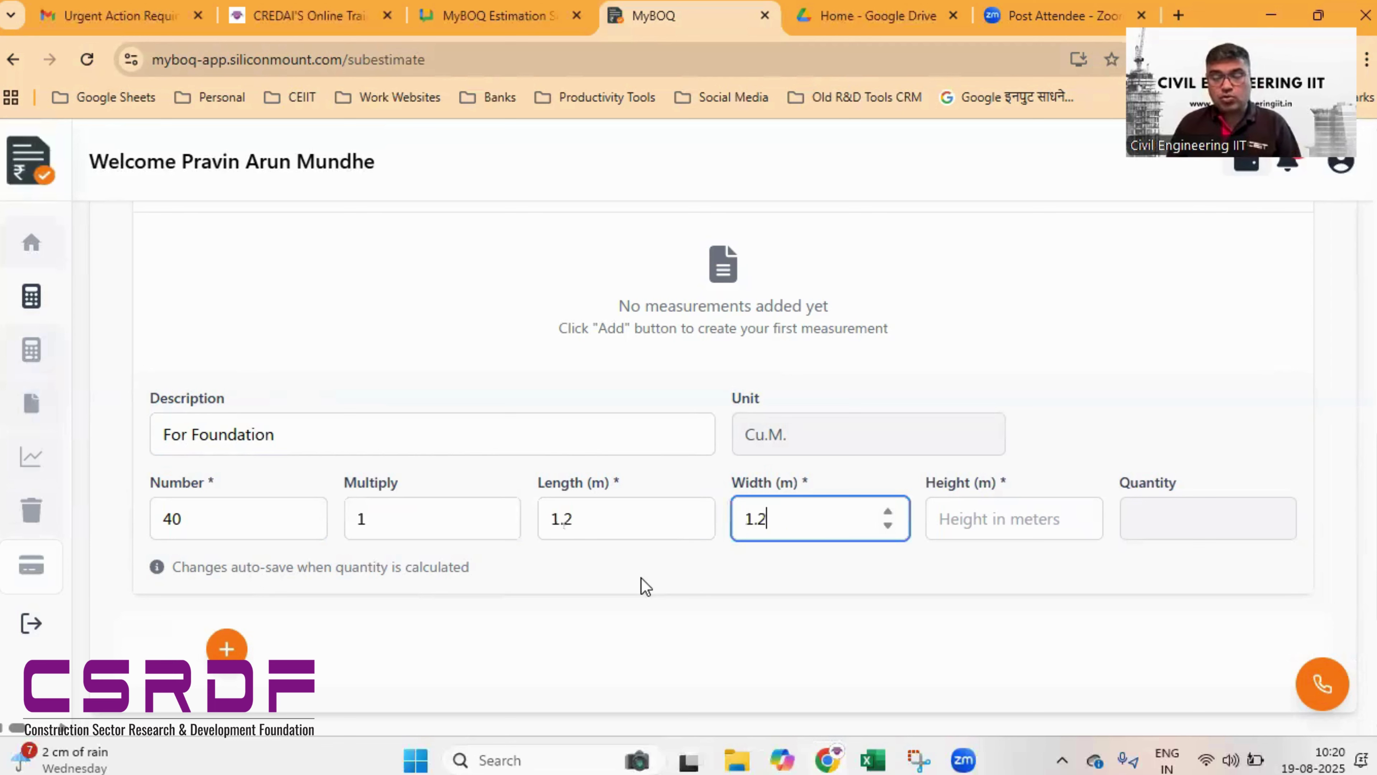
pyautogui.press('Tab')
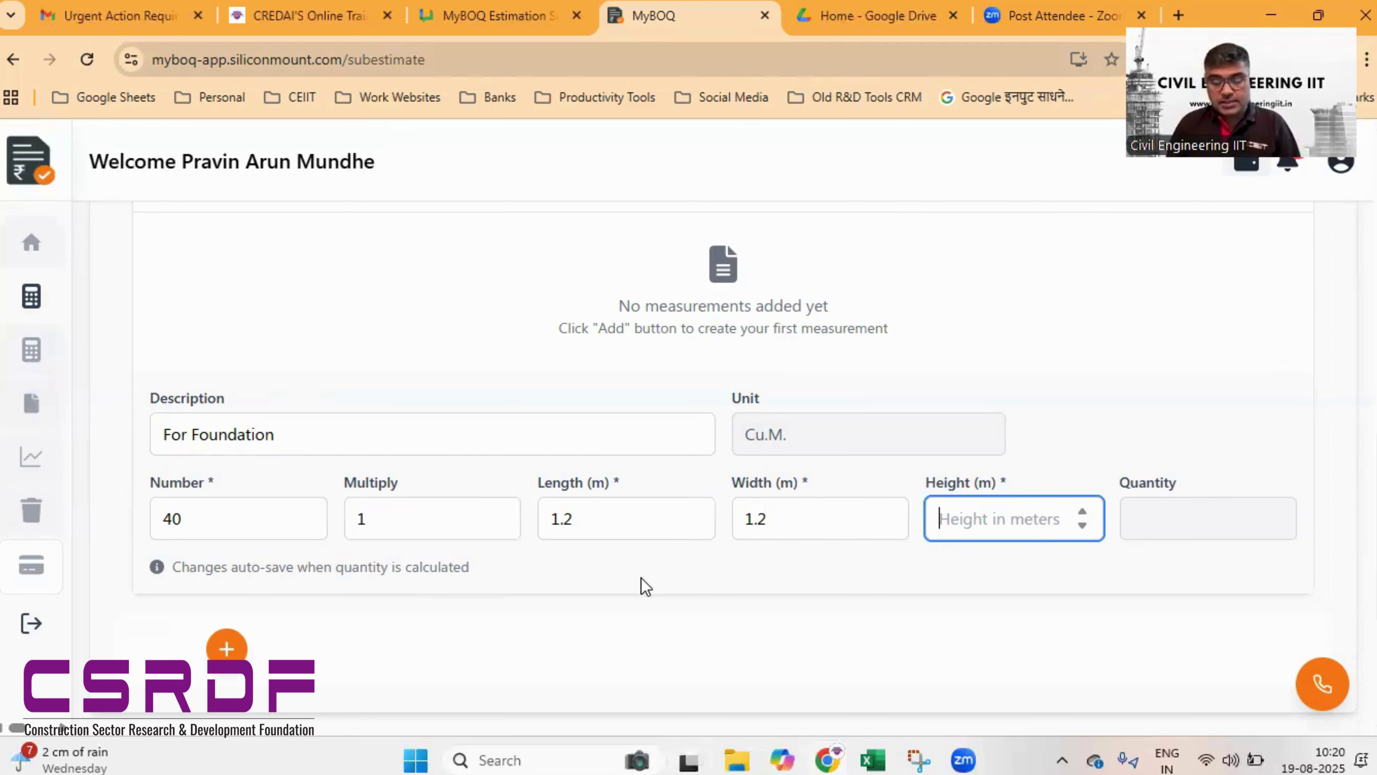
pyautogui.write('1.5')
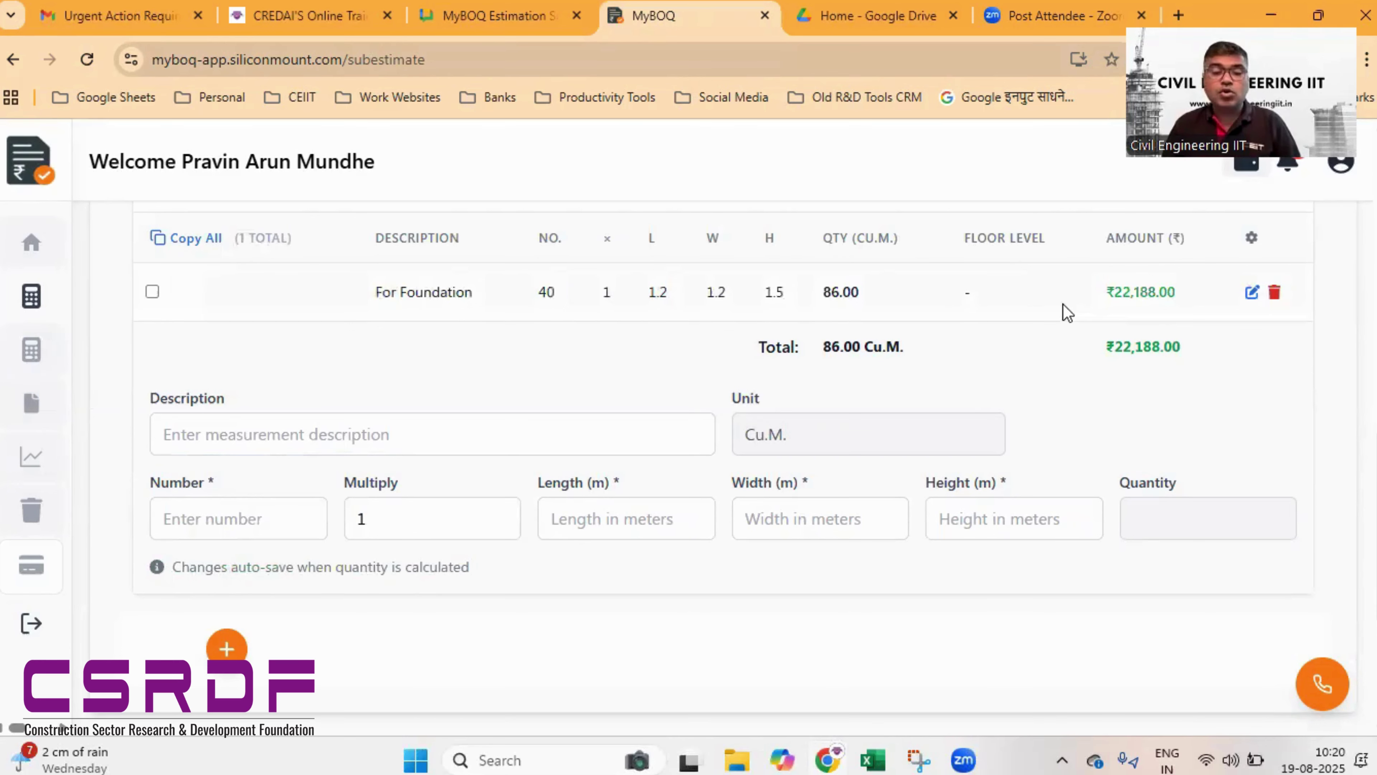
# - Enter the 'For Plinth Beam' measurement: number 35, 3 × 0.3 × 0.3 m
pyautogui.click(232, 449)
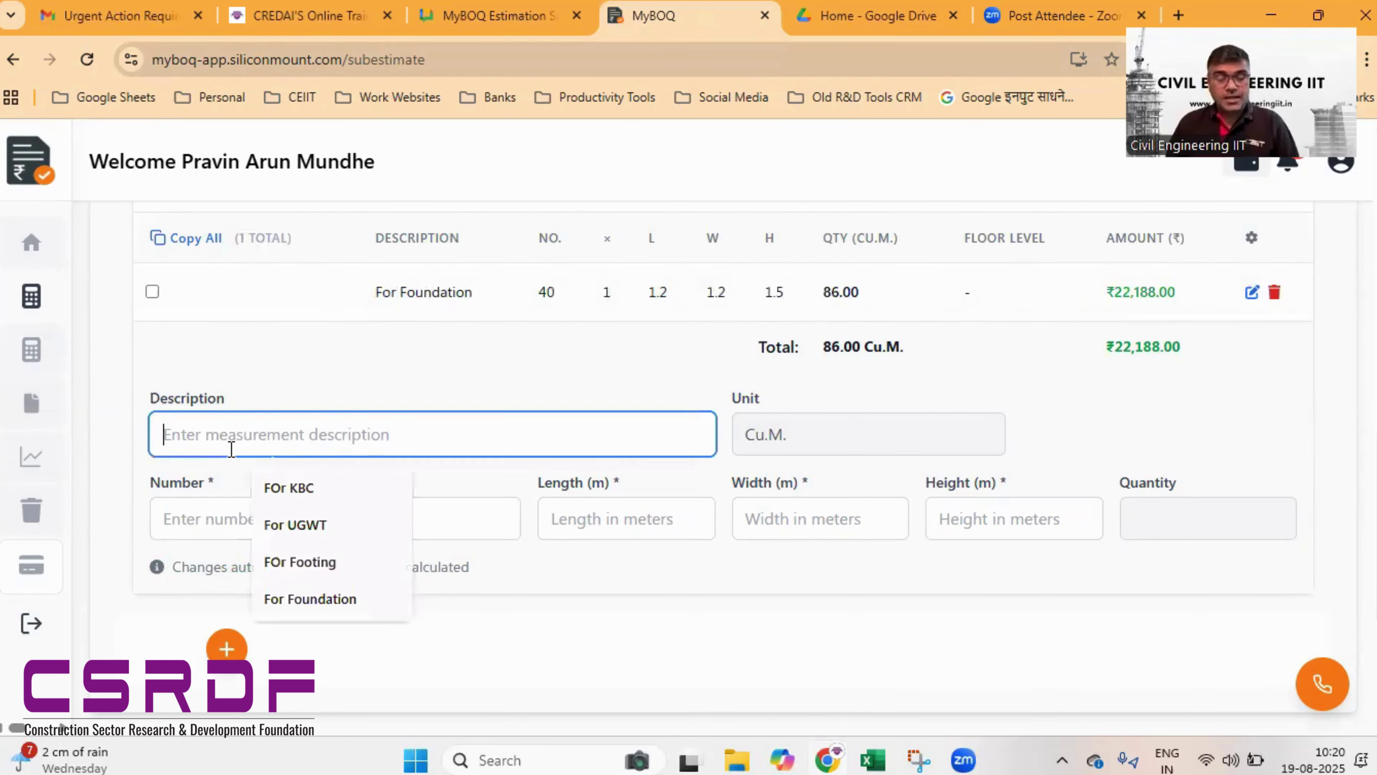
pyautogui.write('For Plinh')
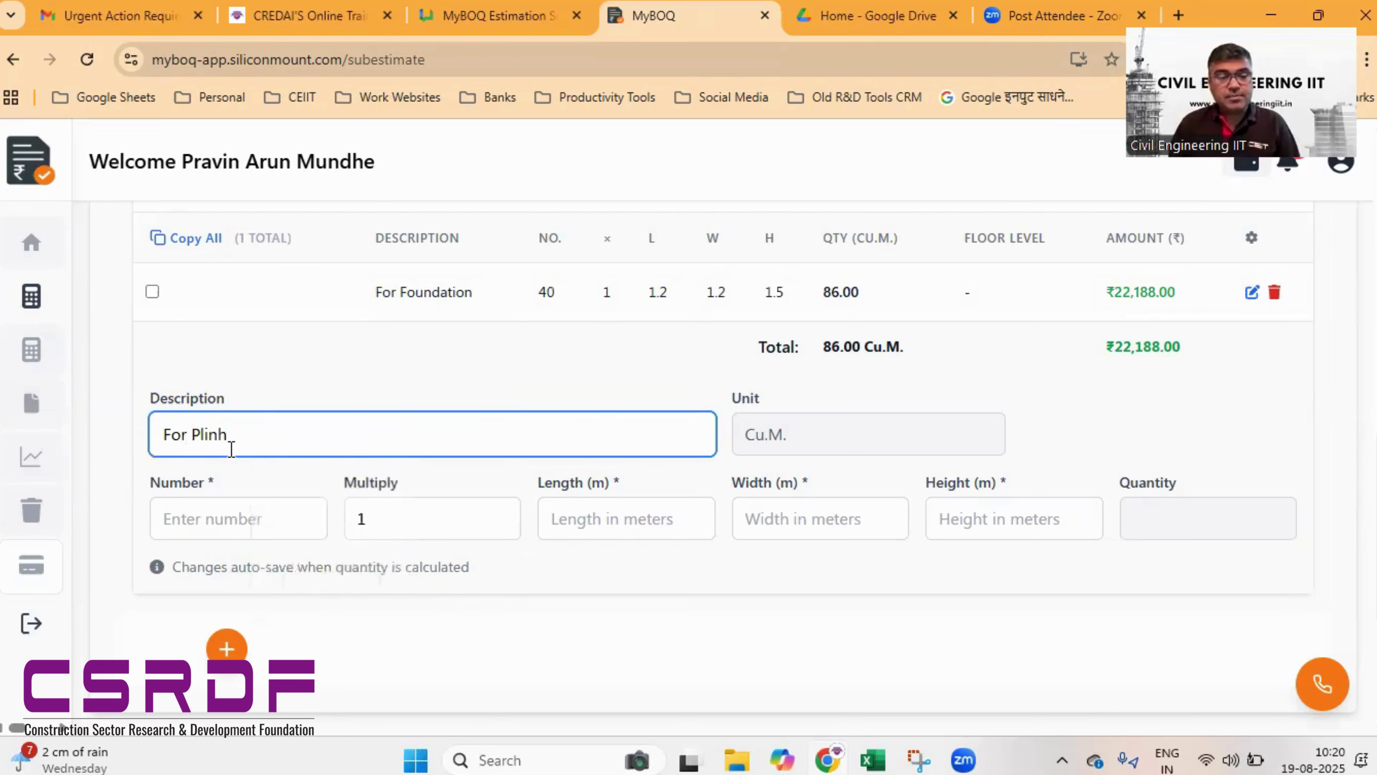
pyautogui.press('BackSpace')
pyautogui.write('th Beam')
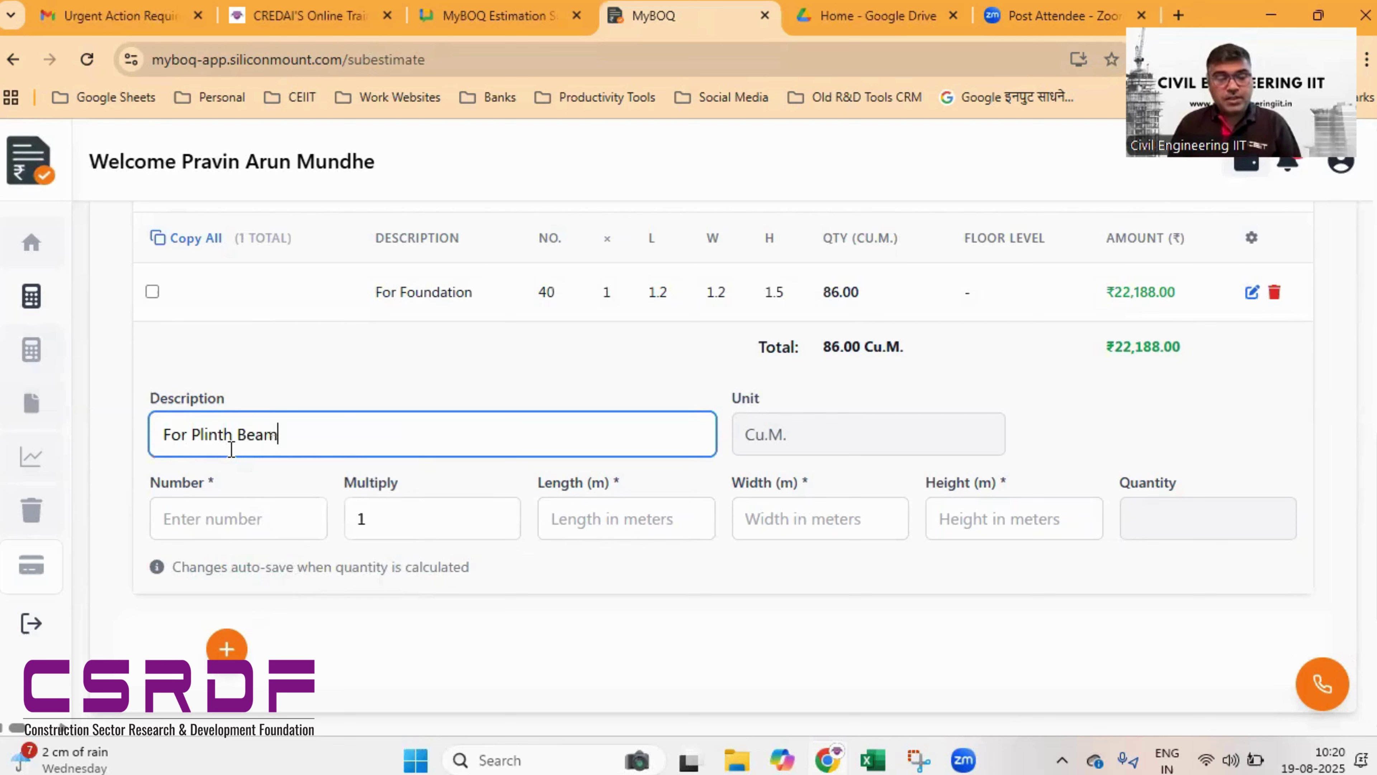
pyautogui.press('Tab')
pyautogui.press('Tab')
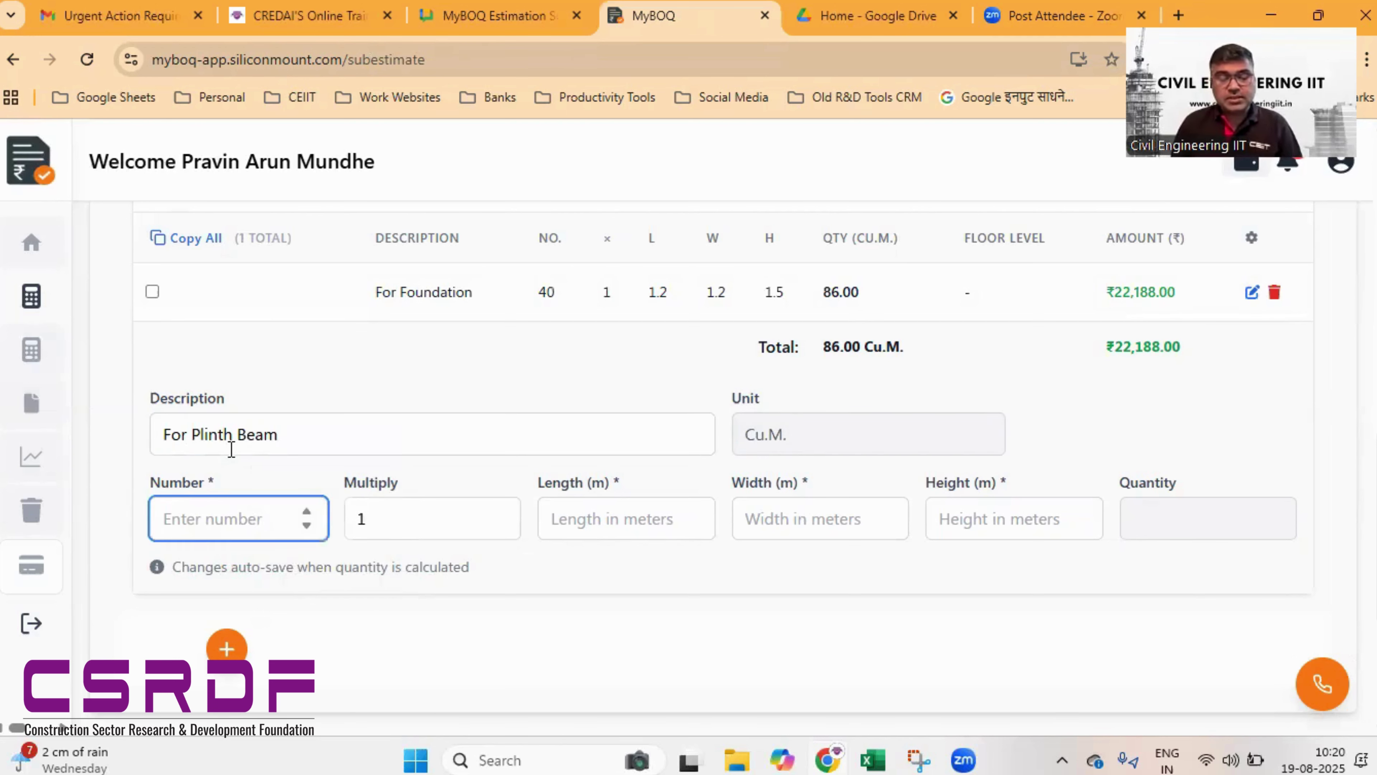
pyautogui.write('35')
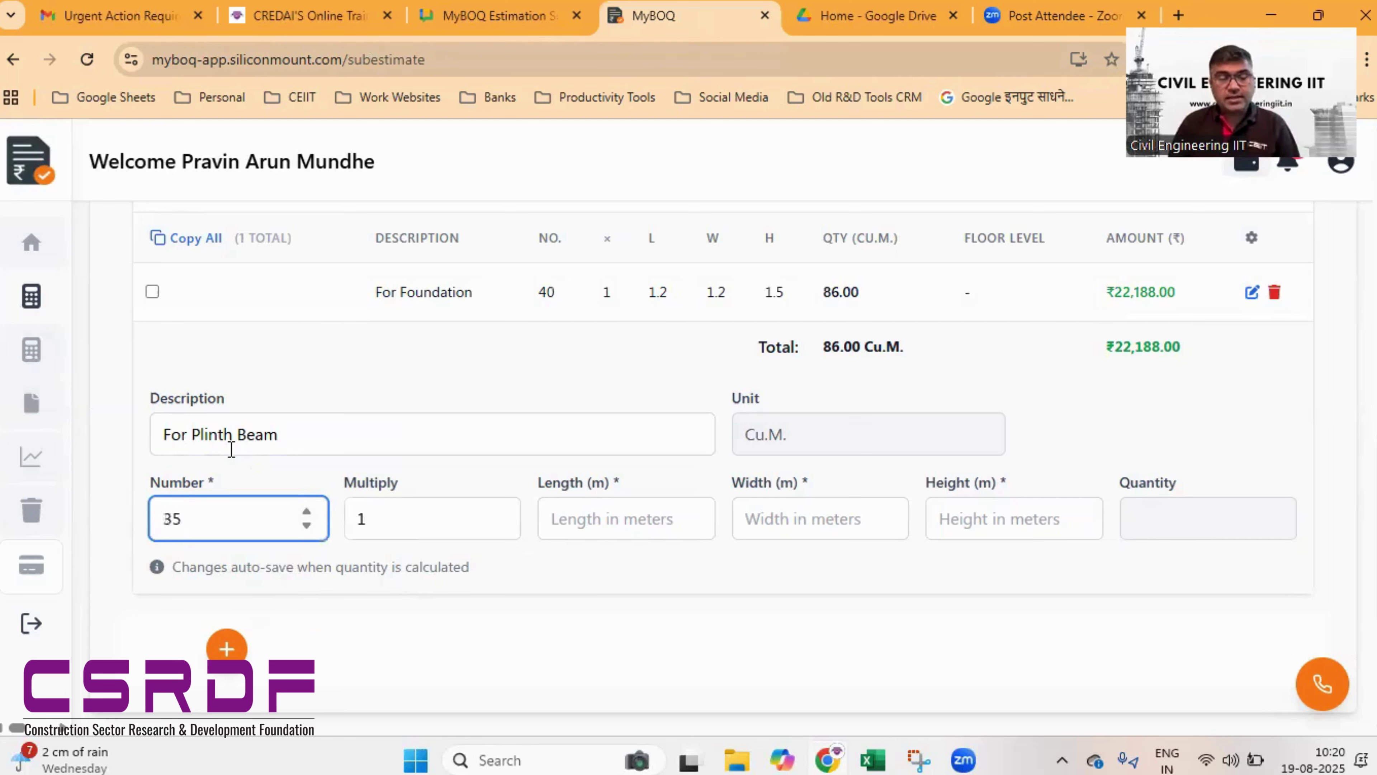
pyautogui.press('Tab')
pyautogui.press('Tab')
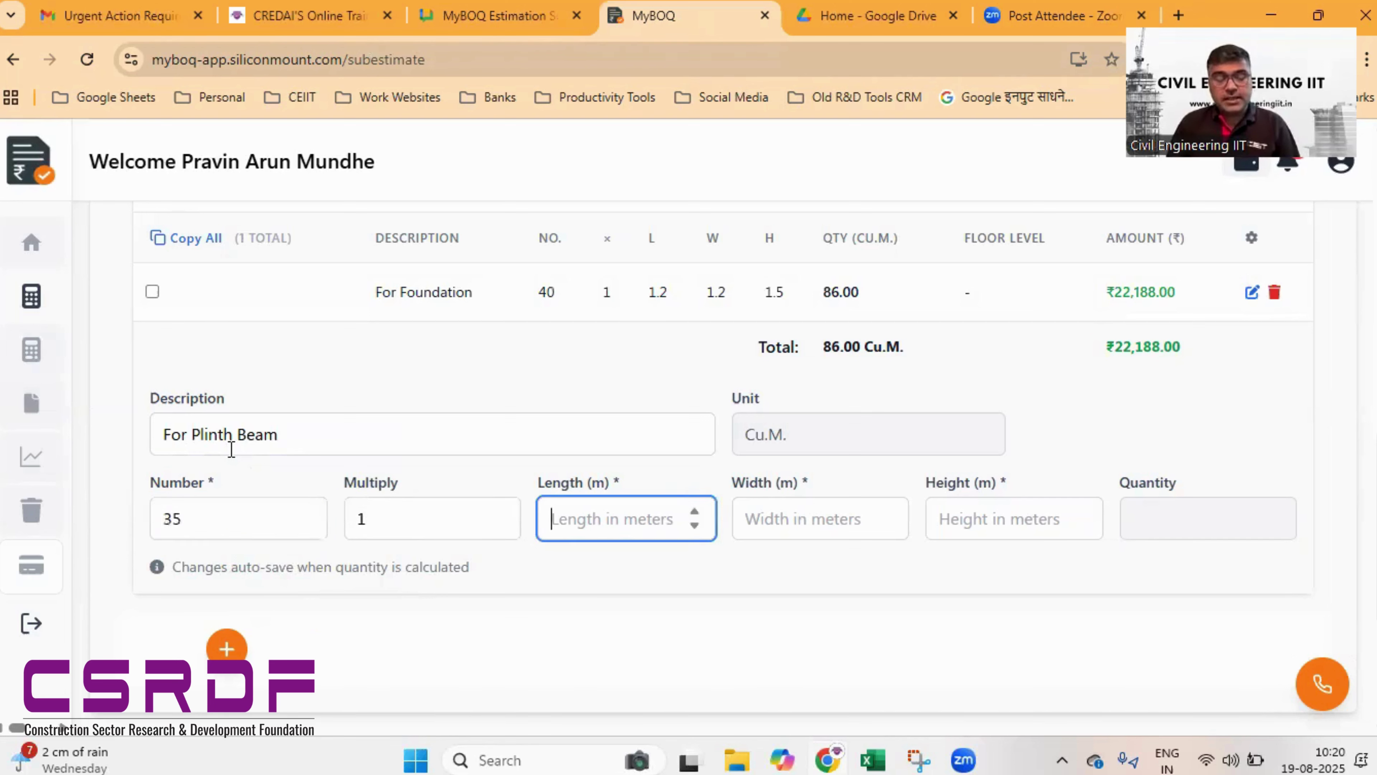
pyautogui.write('3')
pyautogui.press('Tab')
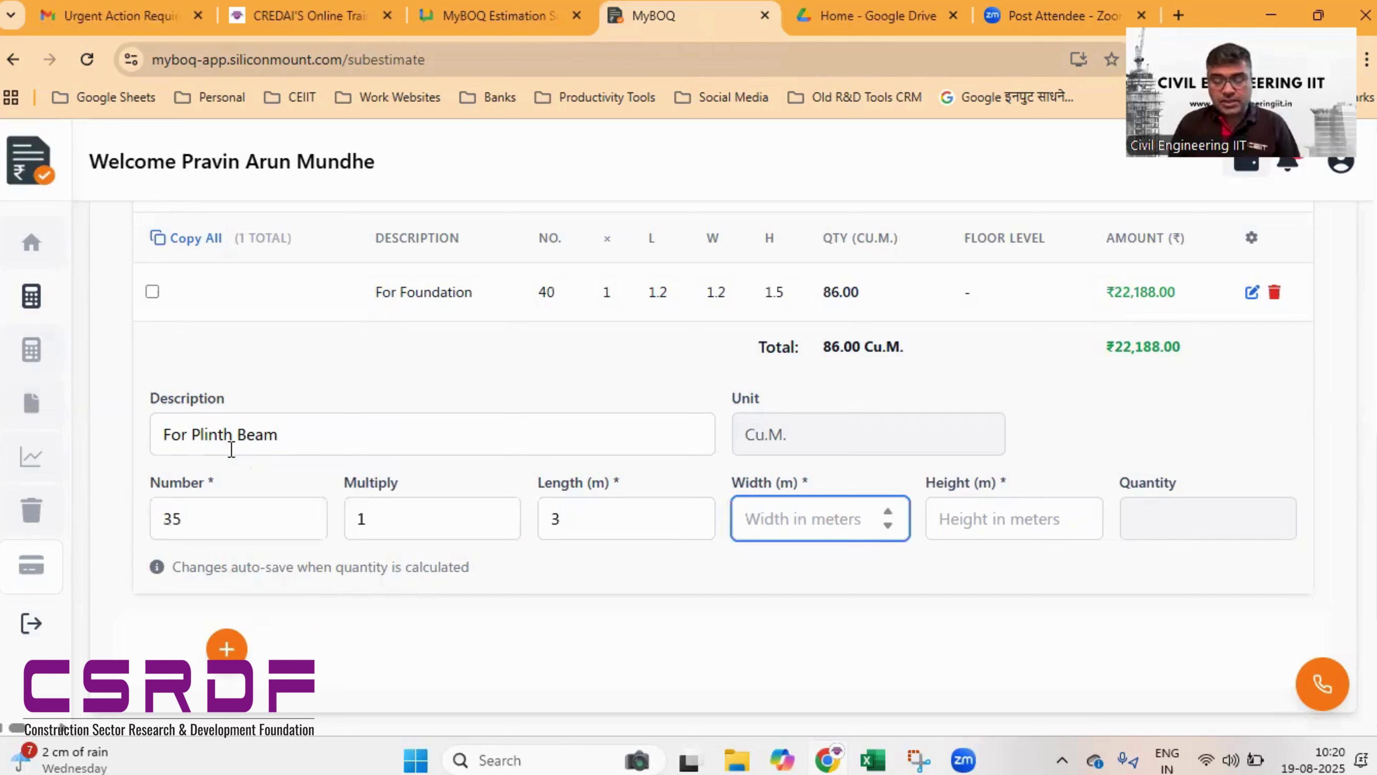
pyautogui.write('0.3')
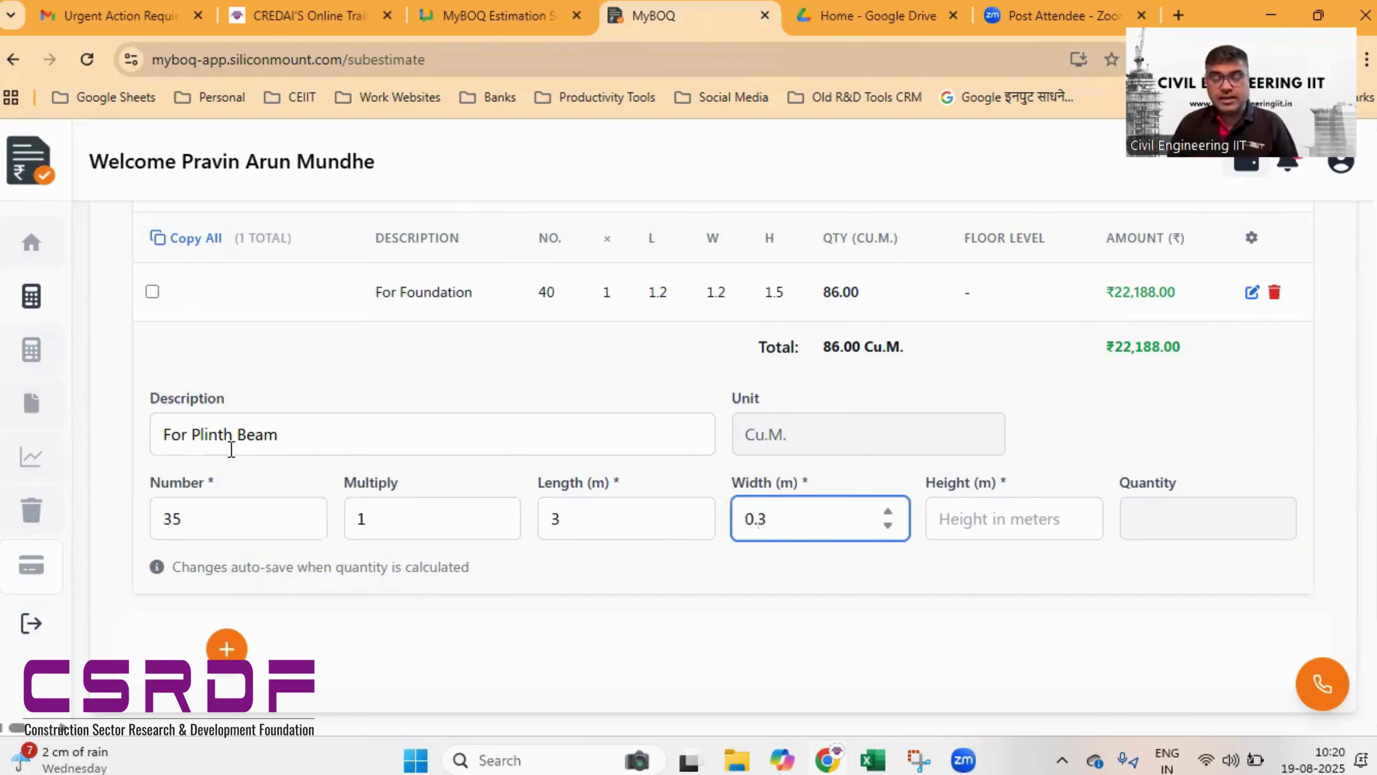
pyautogui.press('Tab')
pyautogui.write('0')
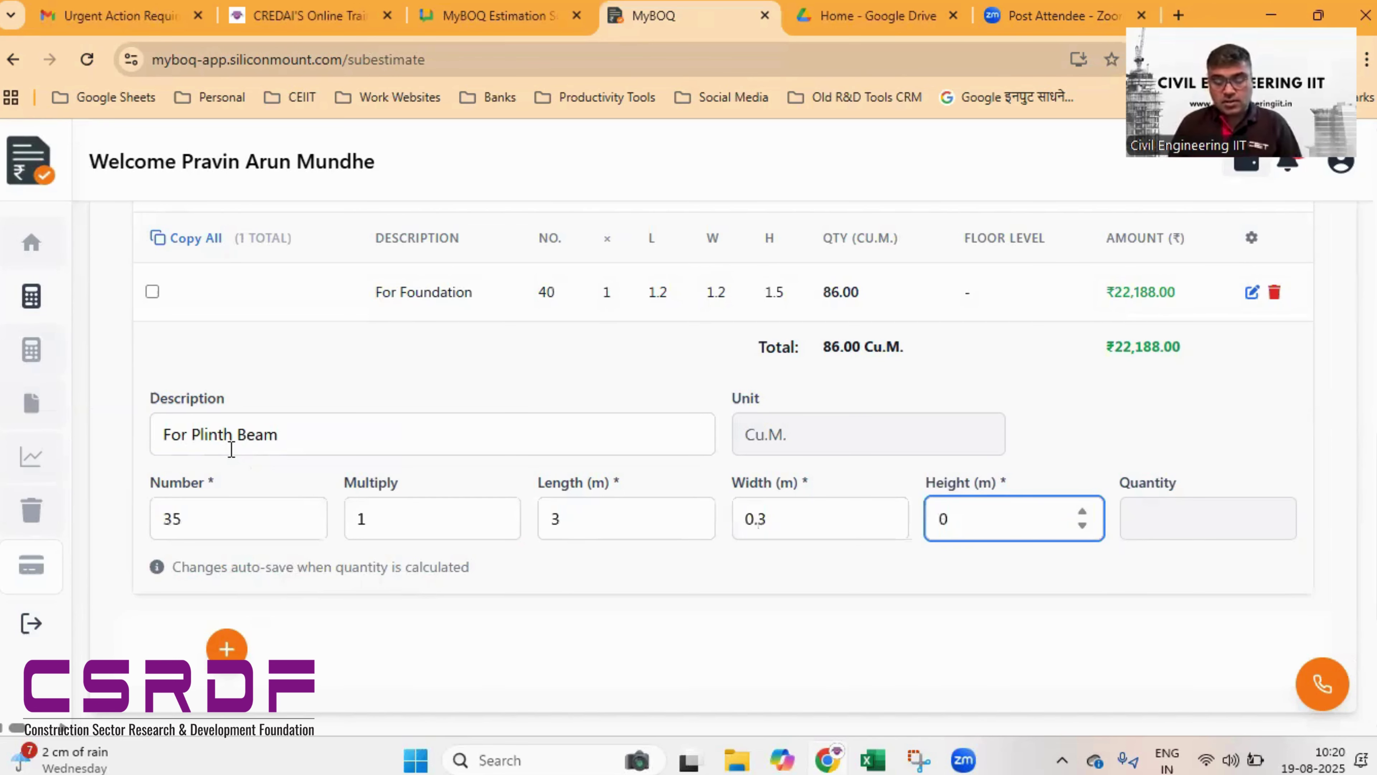
pyautogui.write('.')
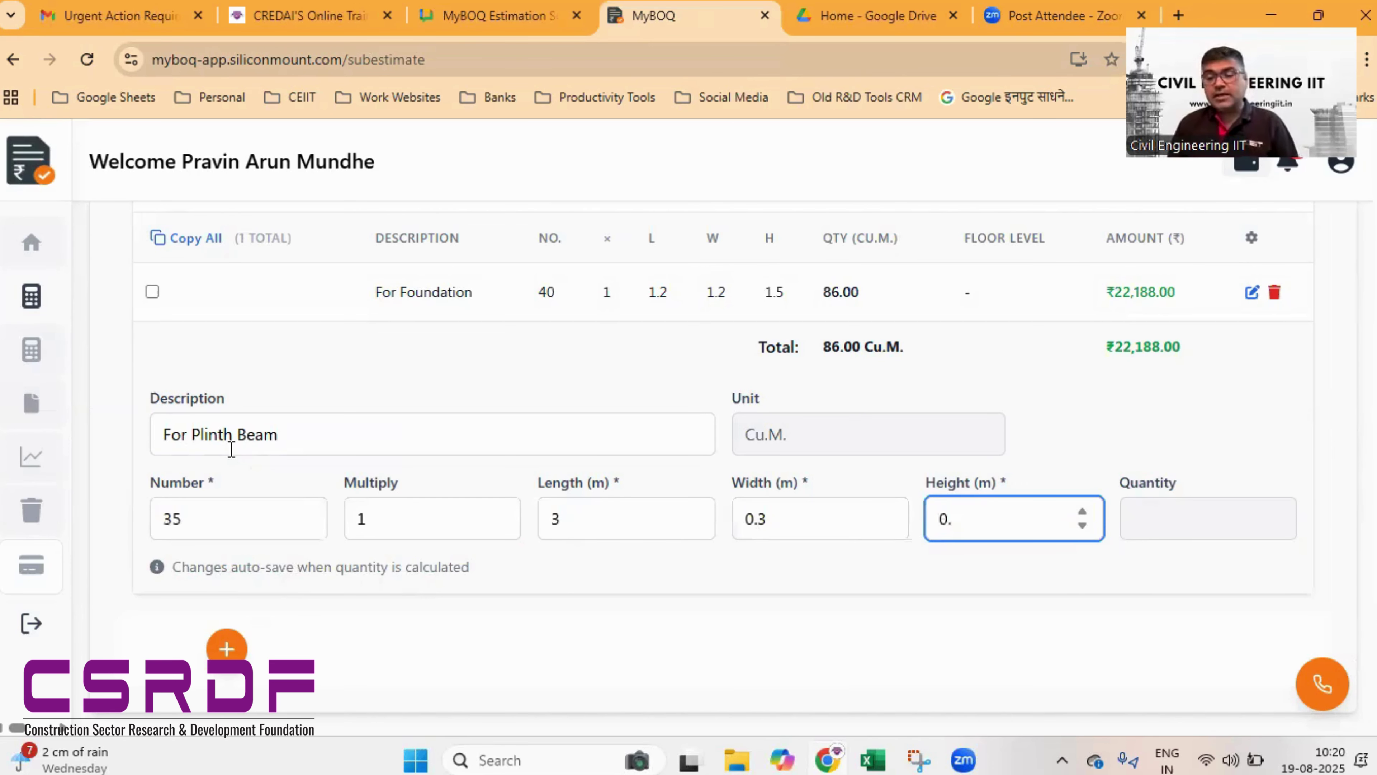
pyautogui.write('3')
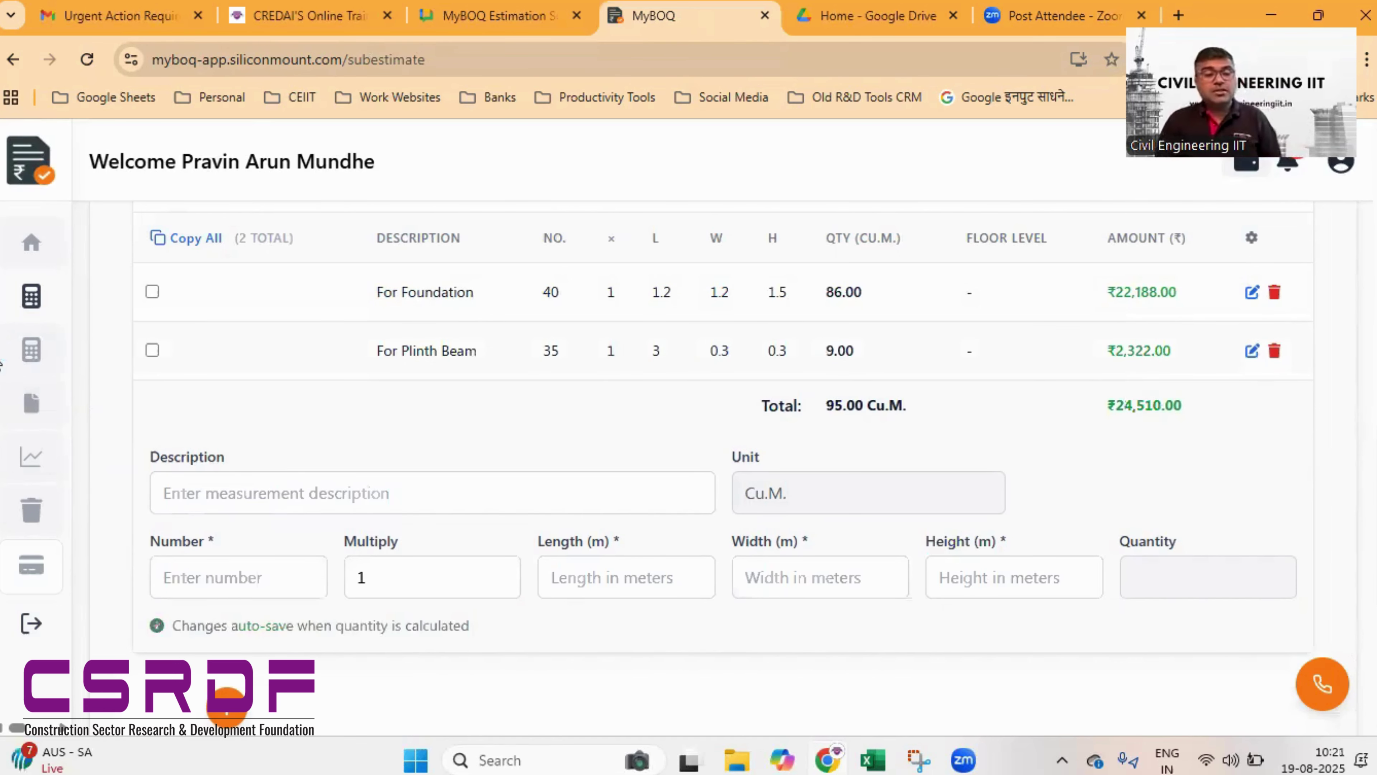
pyautogui.moveTo(1, 364)
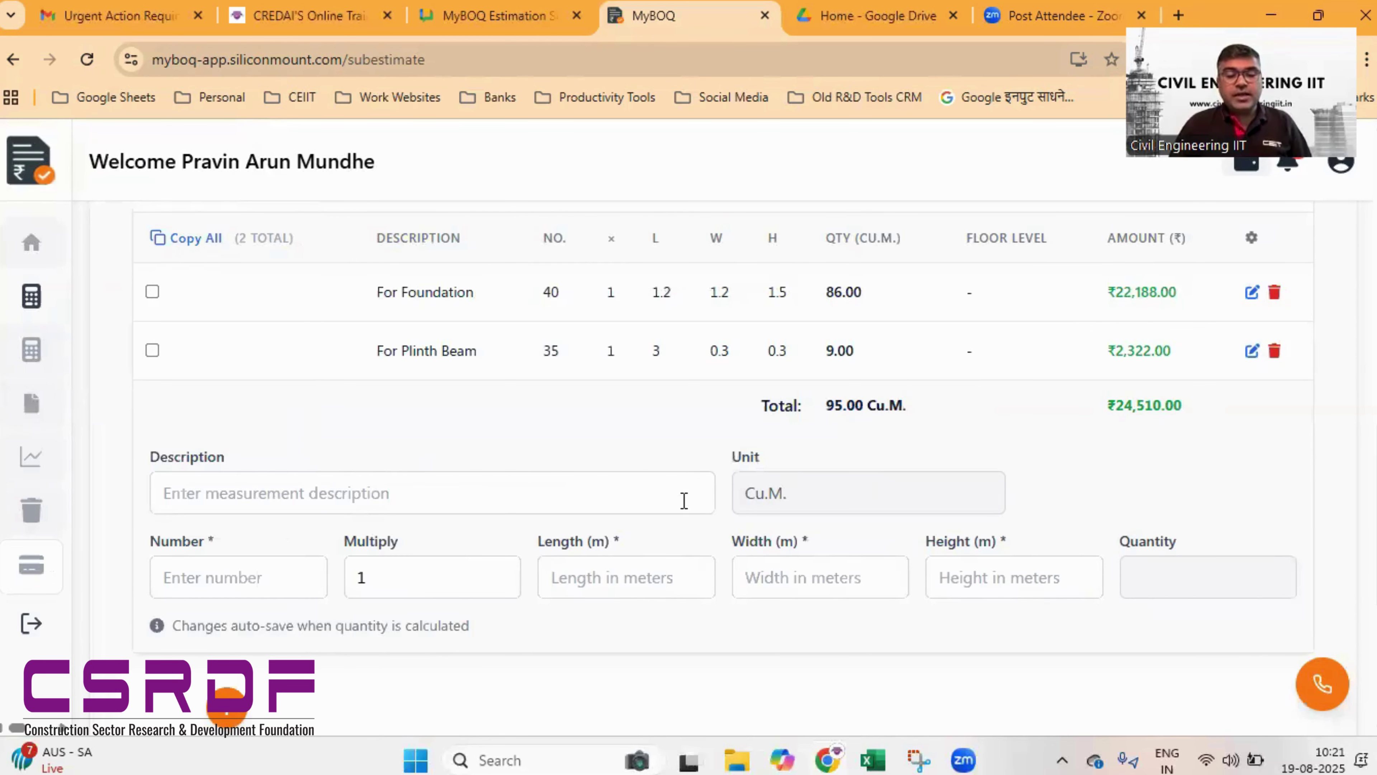
pyautogui.scroll(-2, 683, 498)
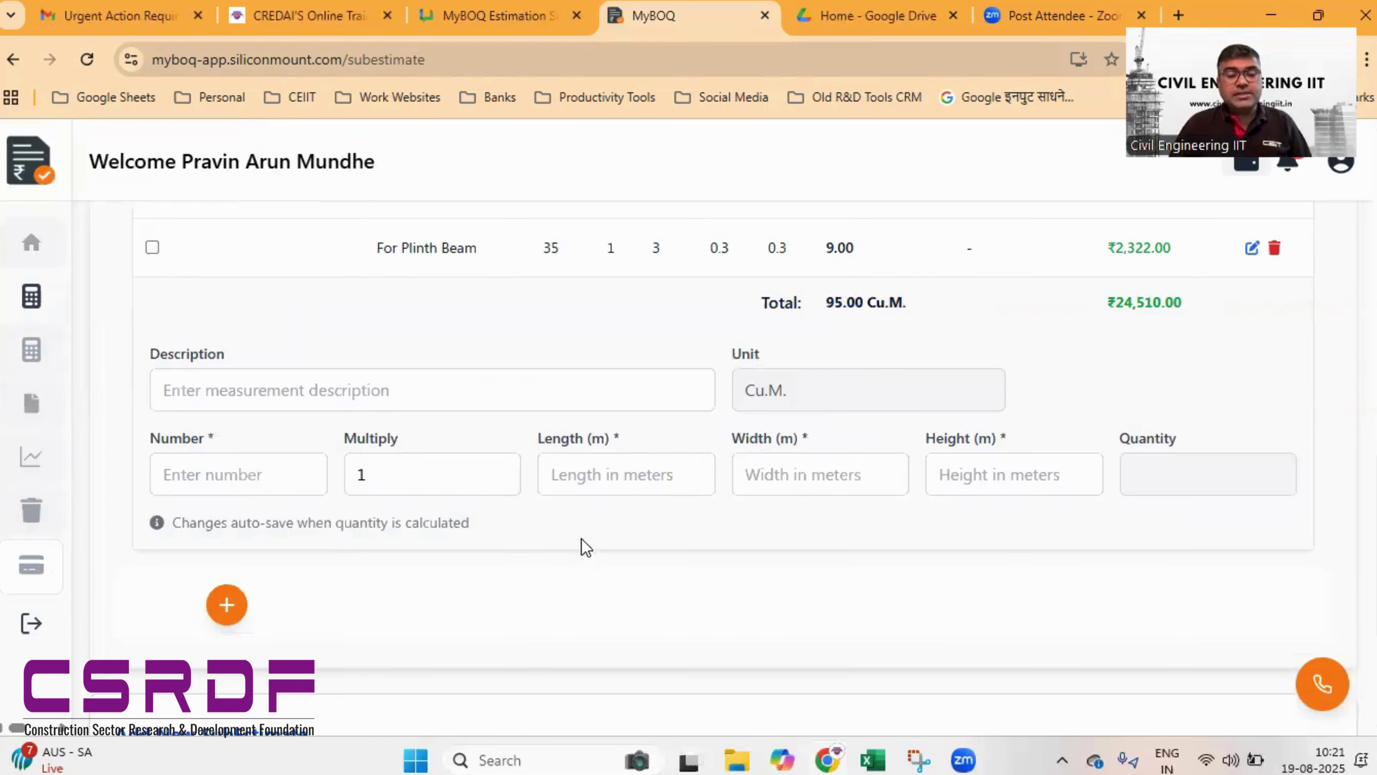
# - Add a second item row and select item 25.17, M-35 ready-mix concrete
pyautogui.click(227, 605)
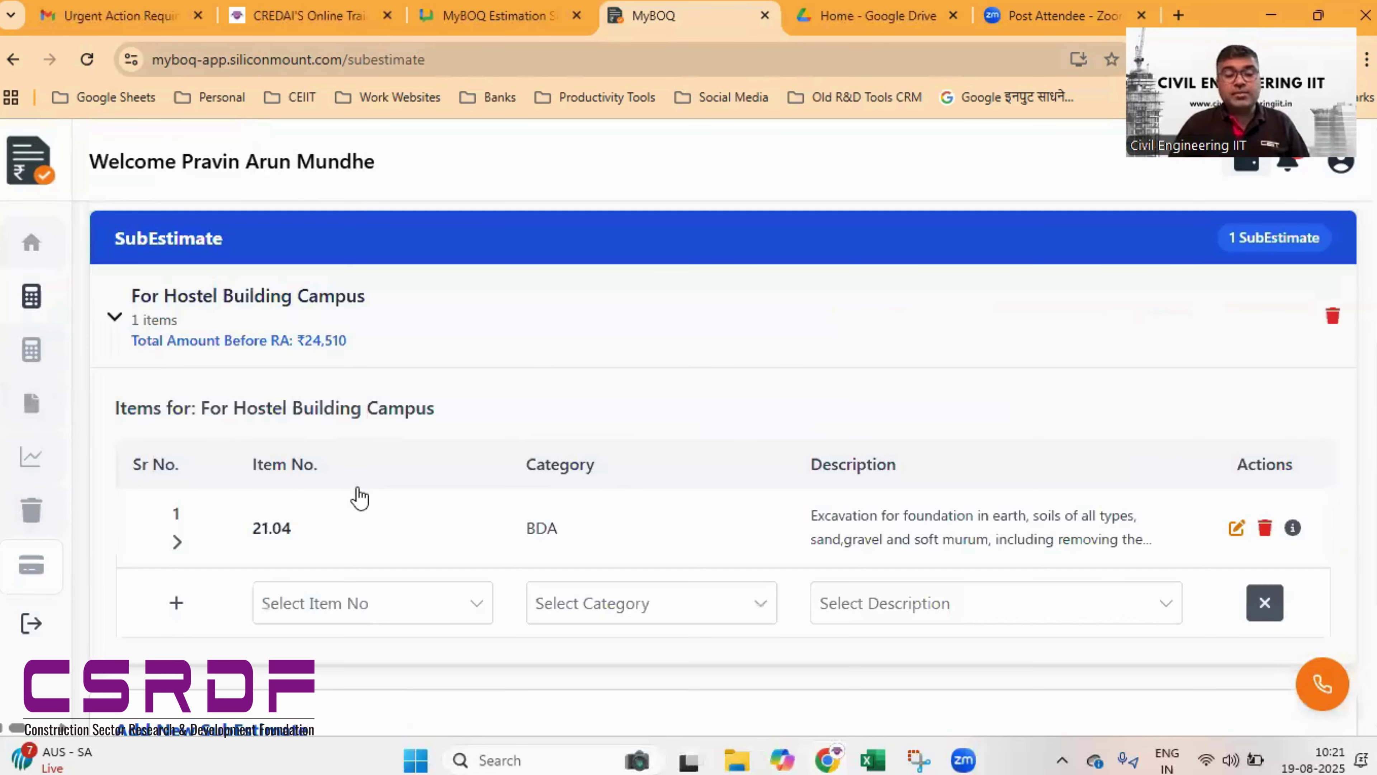
pyautogui.scroll(-3, 359, 498)
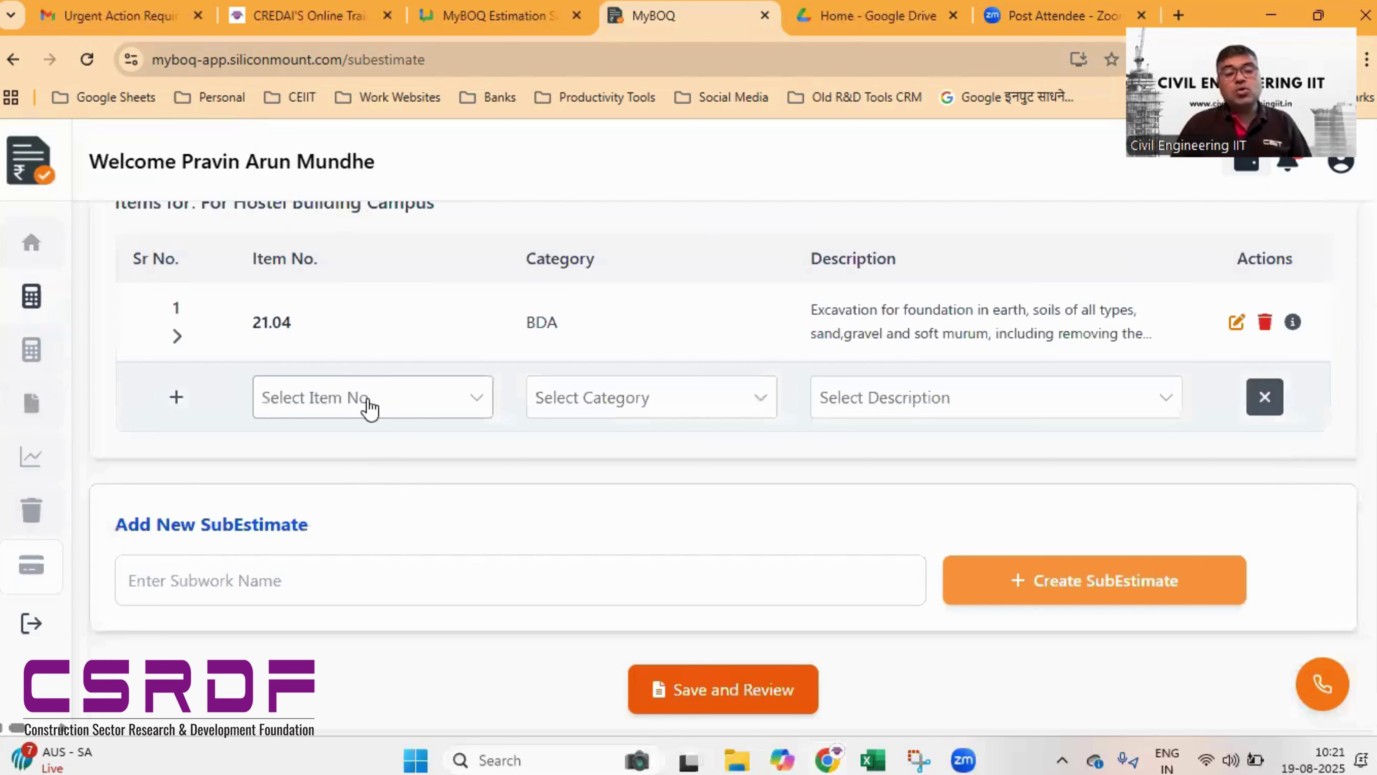
pyautogui.click(477, 405)
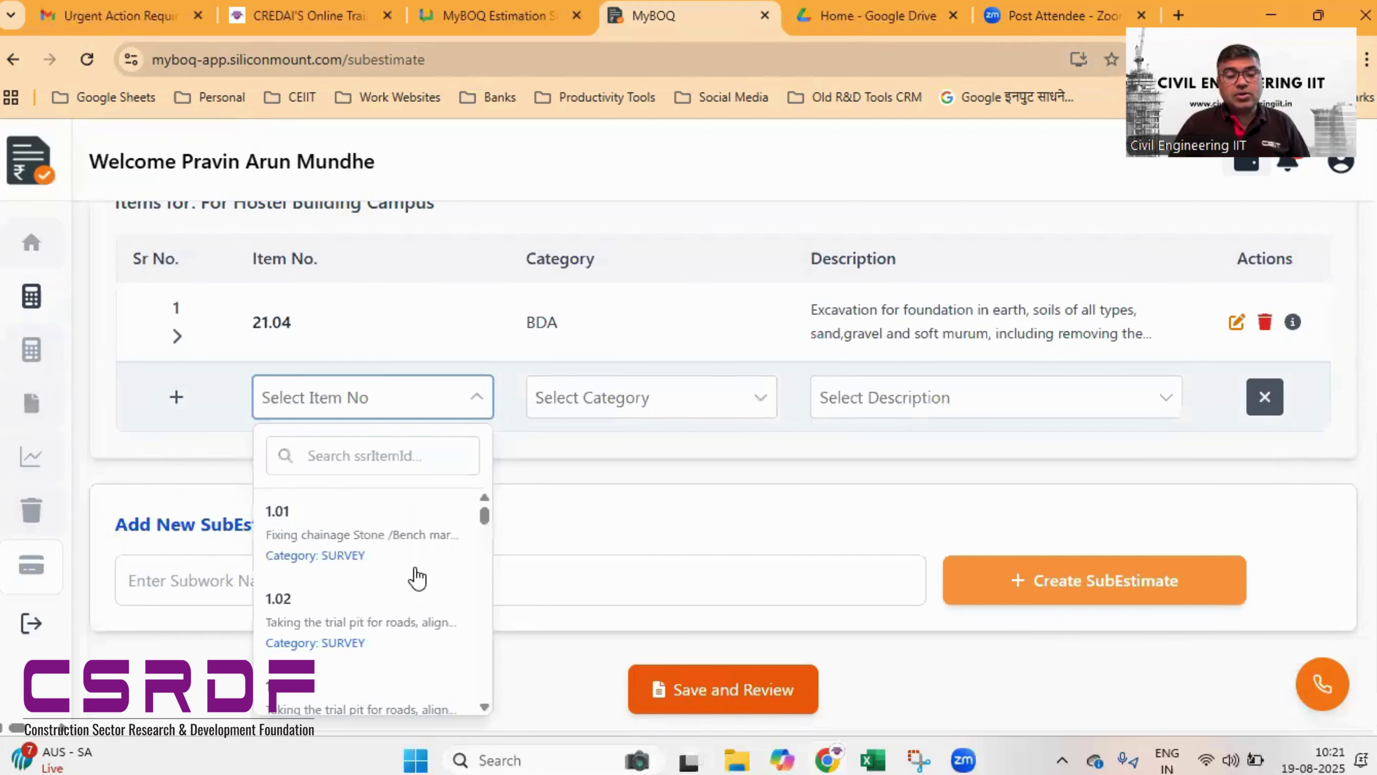
pyautogui.scroll(-1, 417, 578)
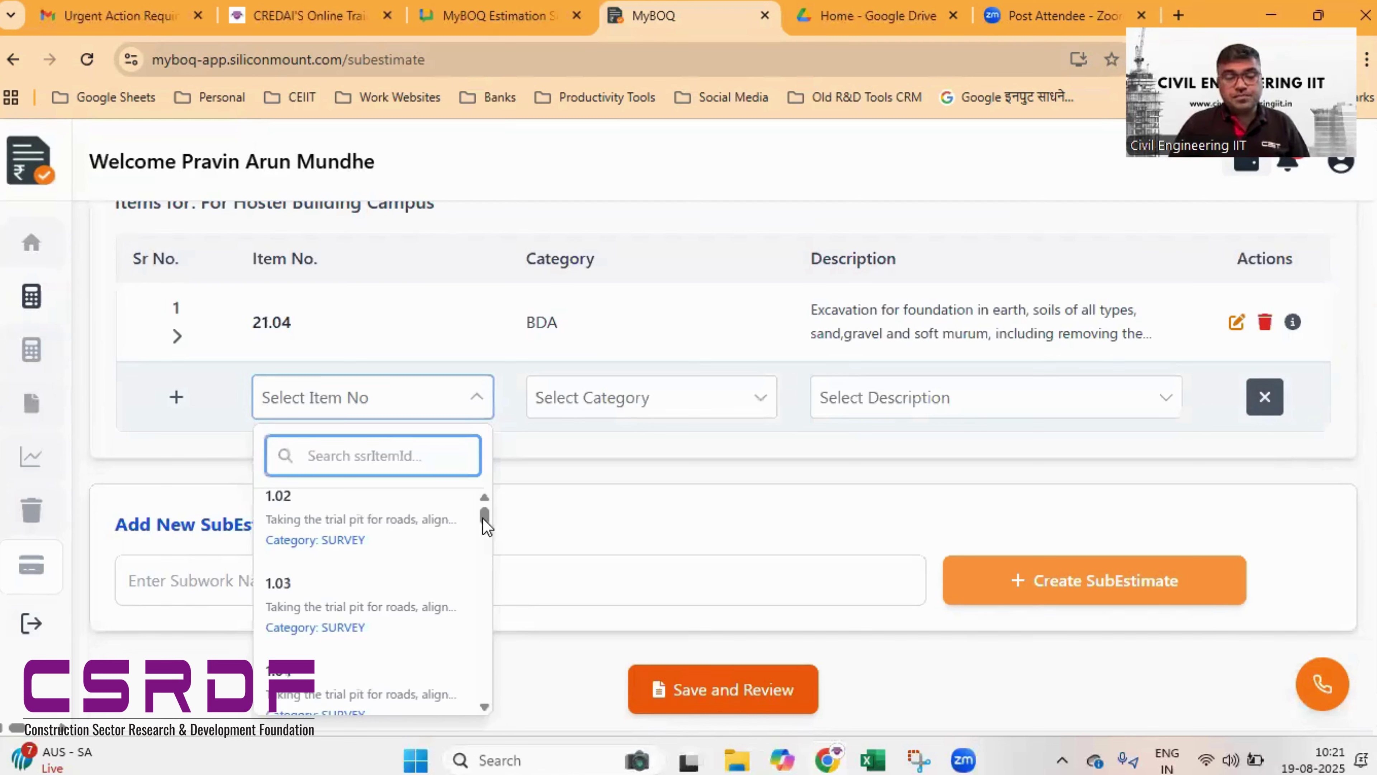
pyautogui.moveTo(486, 524); pyautogui.dragTo(486, 582)
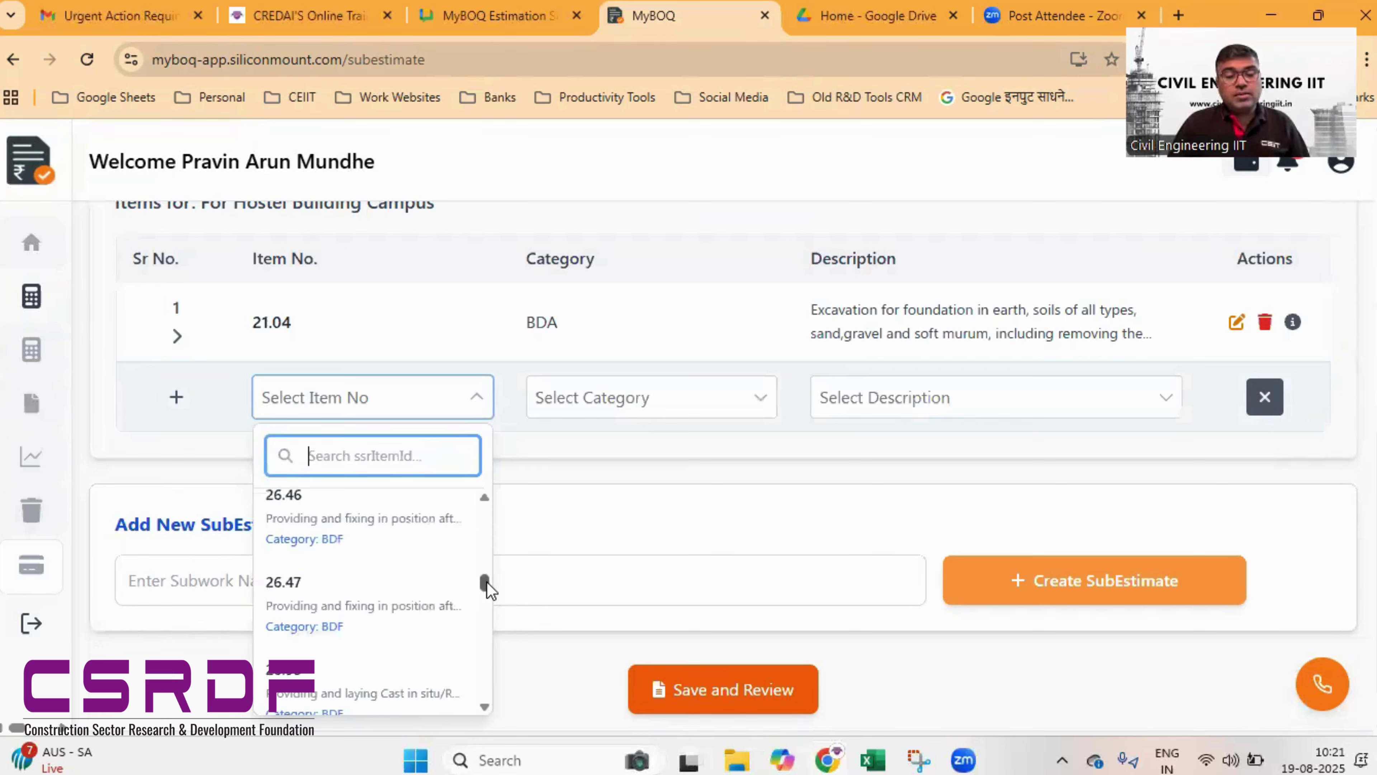
pyautogui.scroll(3, 486, 580)
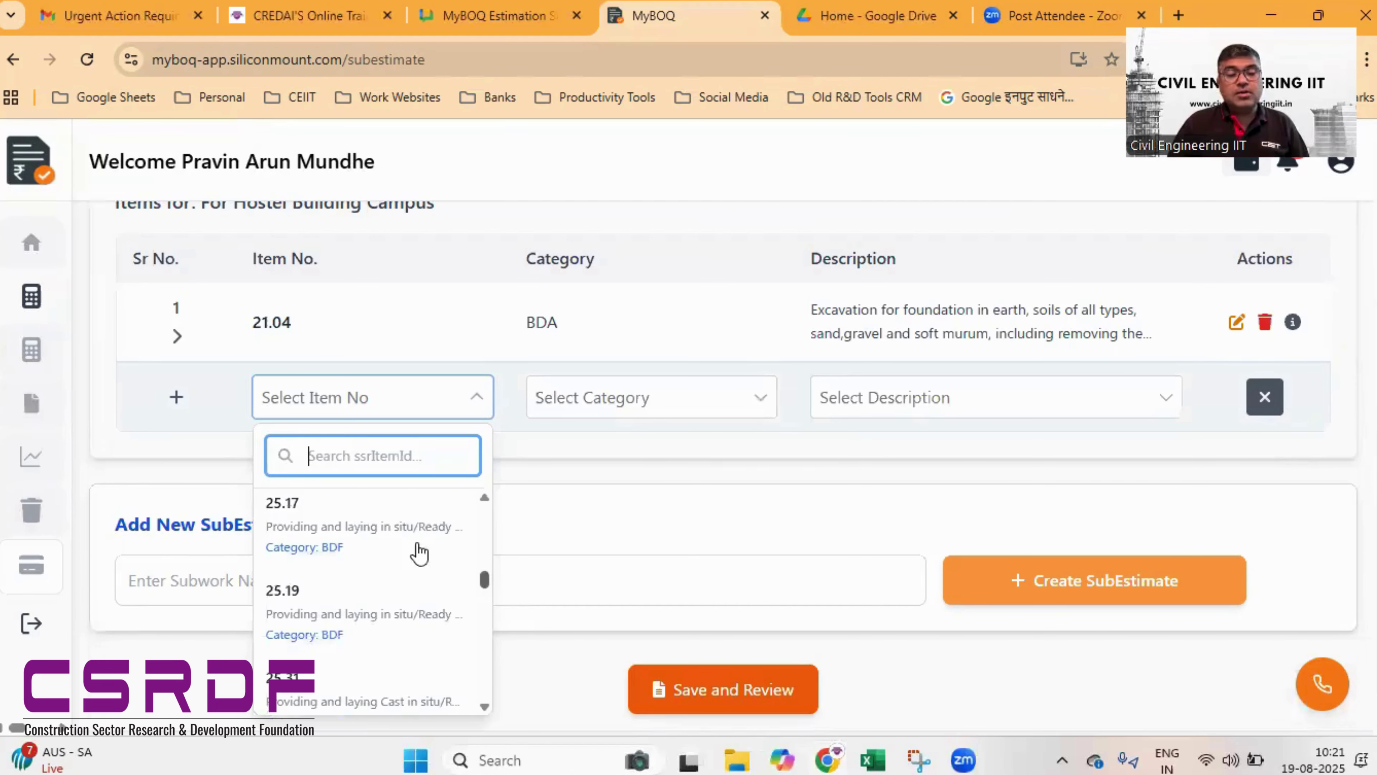
pyautogui.click(391, 530)
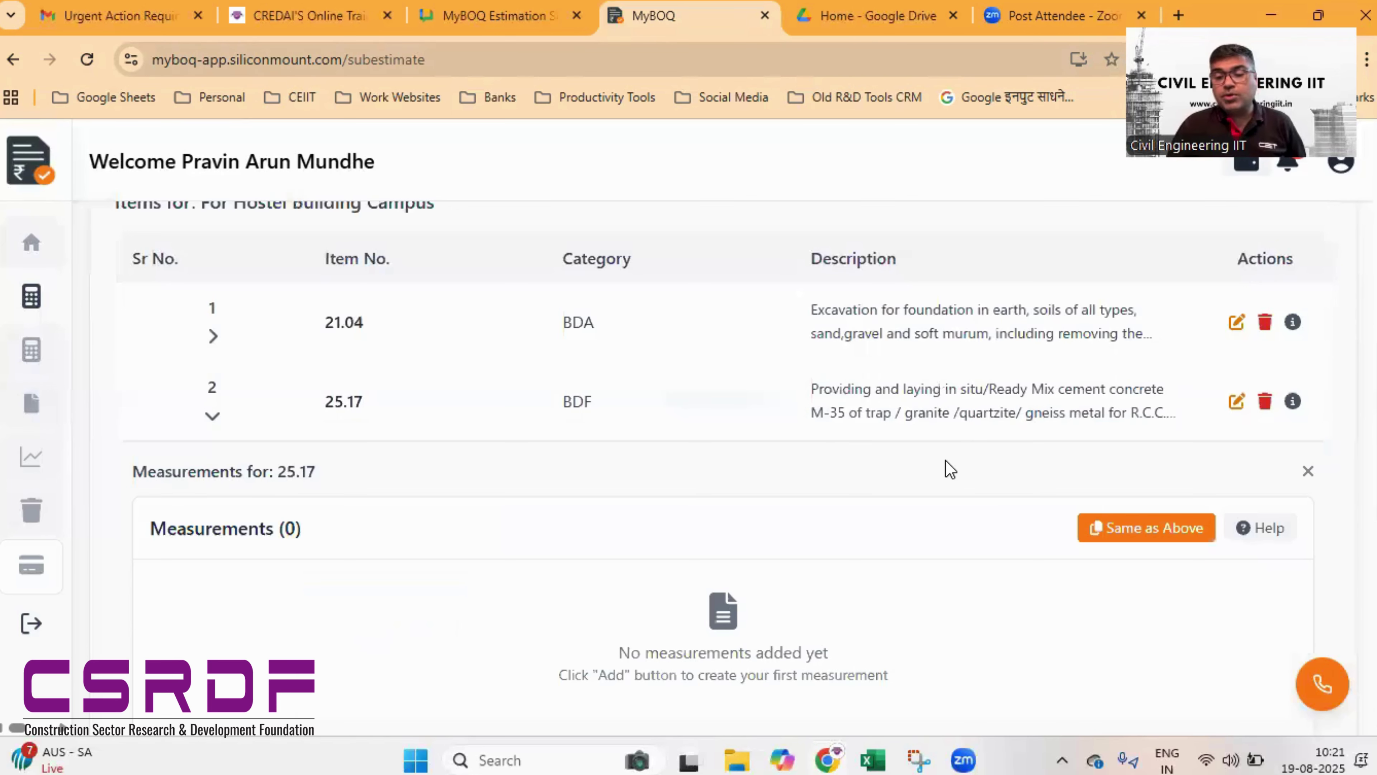
pyautogui.scroll(-5, 955, 471)
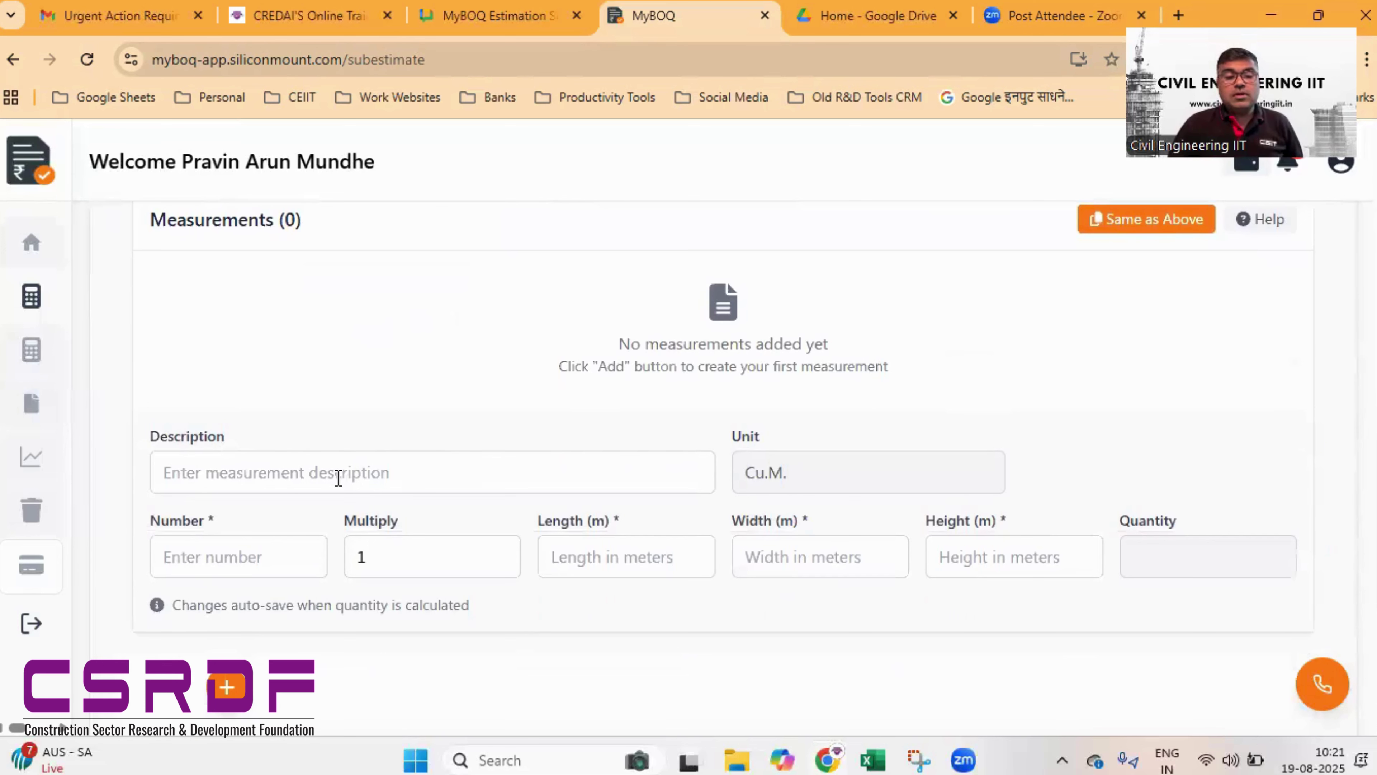
# - Add a 'For Footing' measurement to item 25.17: number 40, multiply 1, length 1, width 1, height 0.1
pyautogui.click(373, 462)
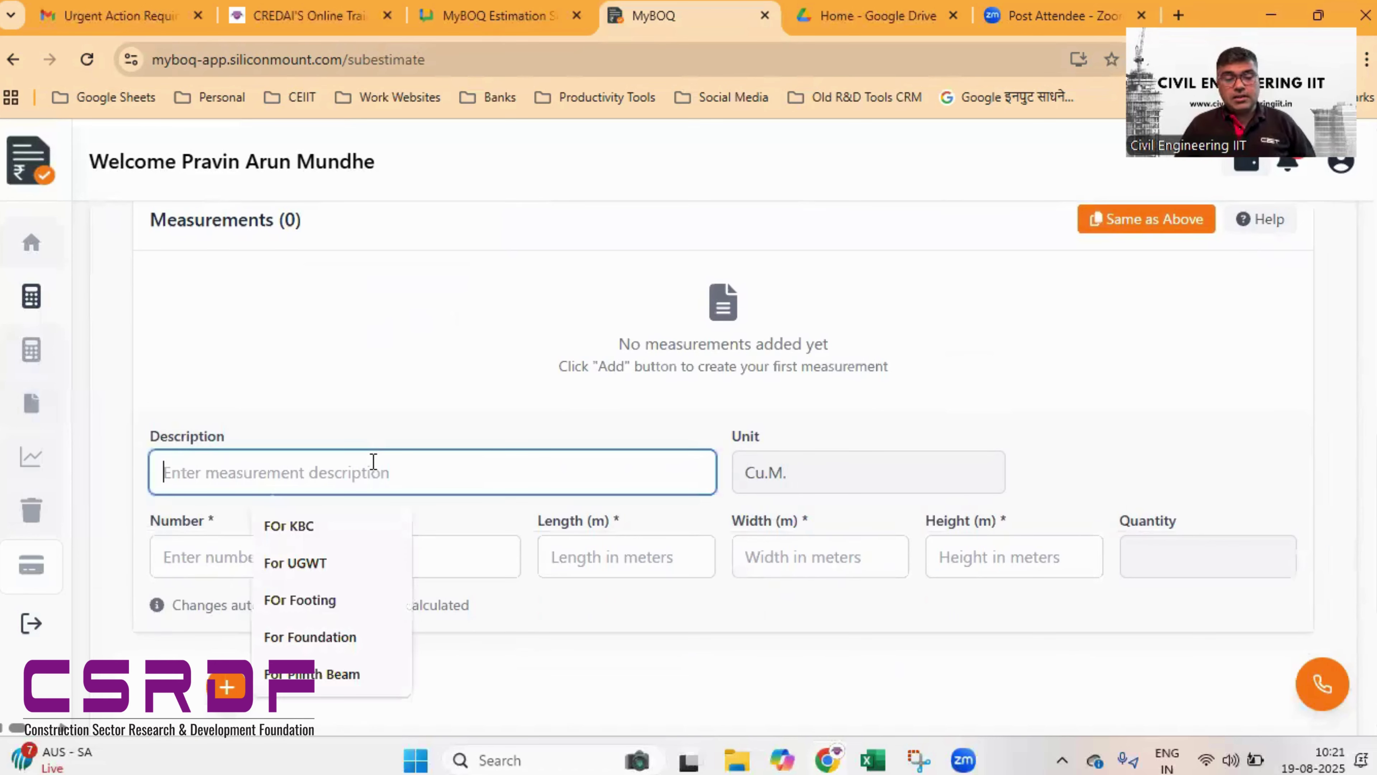
pyautogui.write('For ')
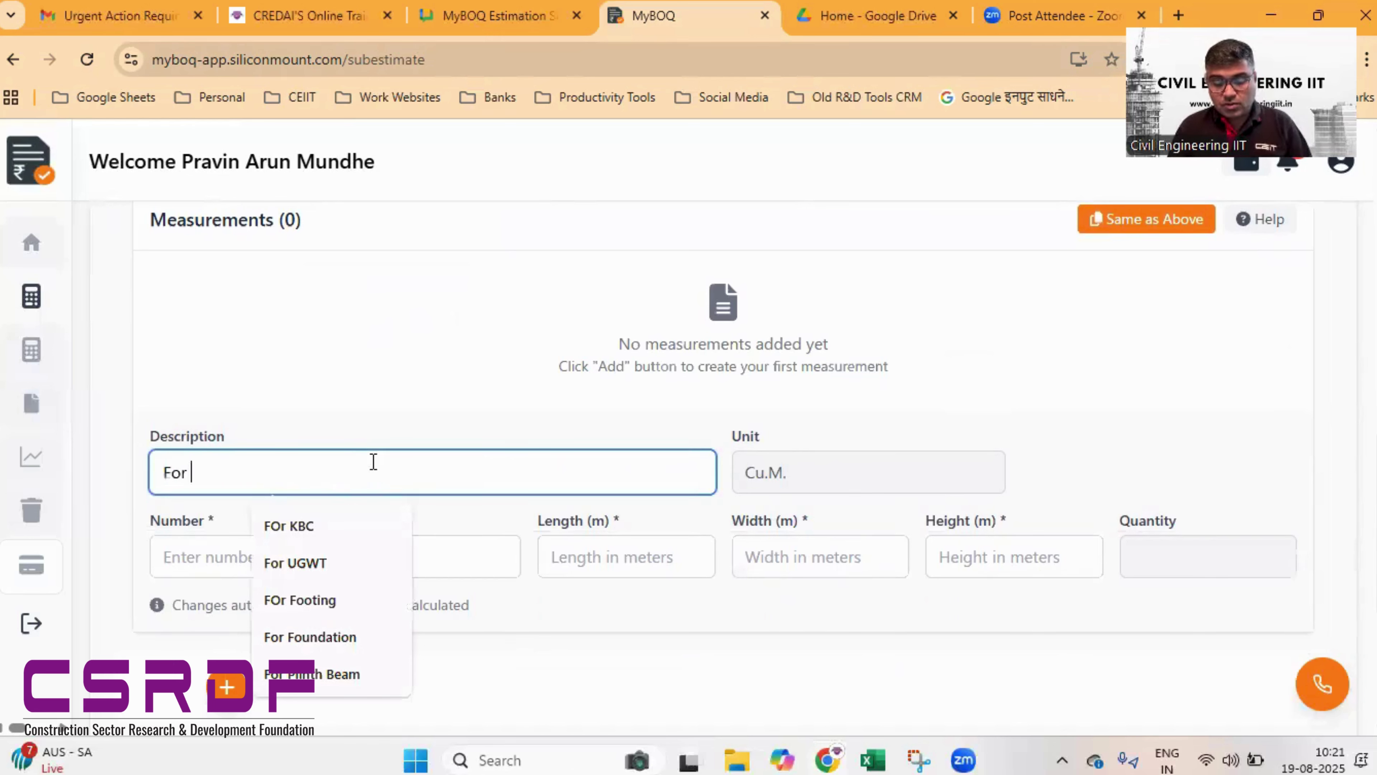
pyautogui.write('Footing')
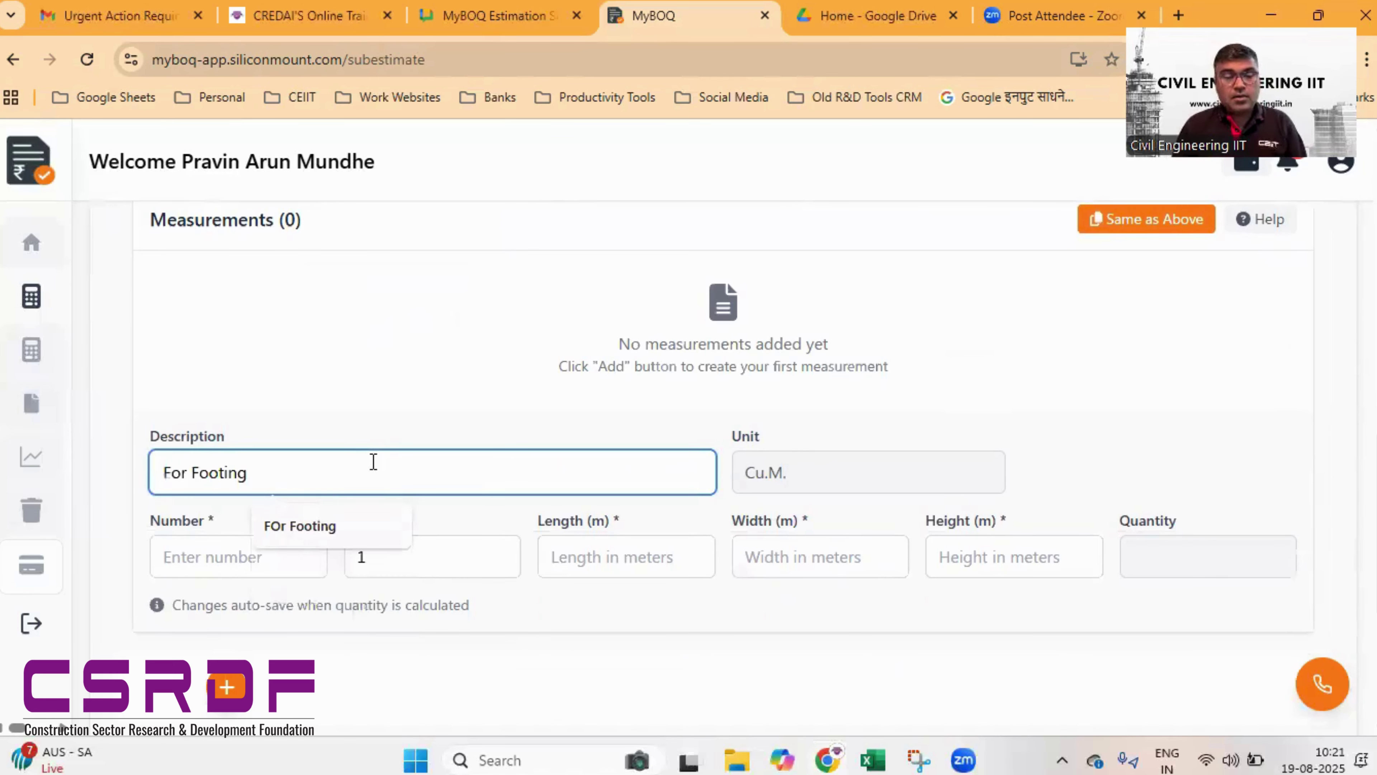
pyautogui.press('Tab')
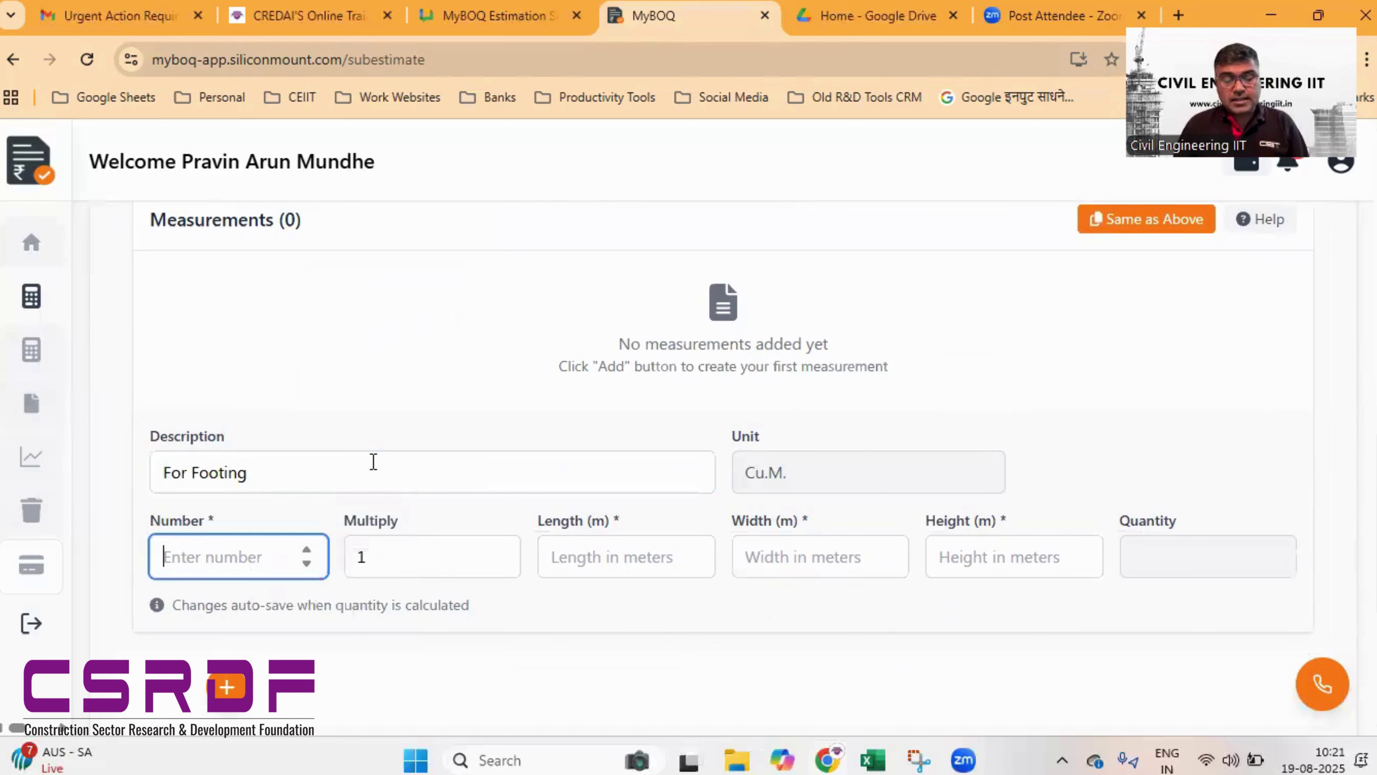
pyautogui.write('40')
pyautogui.press('Tab')
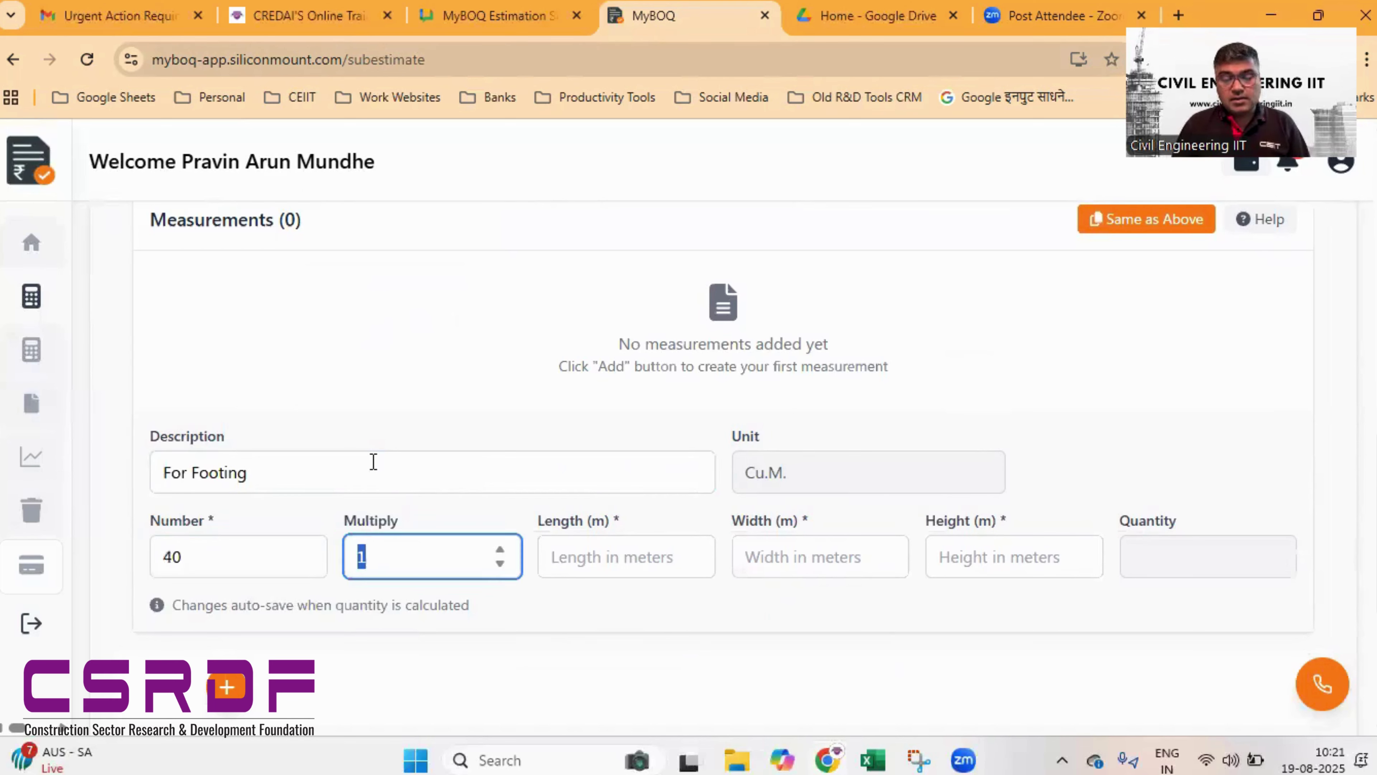
pyautogui.press('Tab')
pyautogui.write('1')
pyautogui.press('Tab')
pyautogui.write('11')
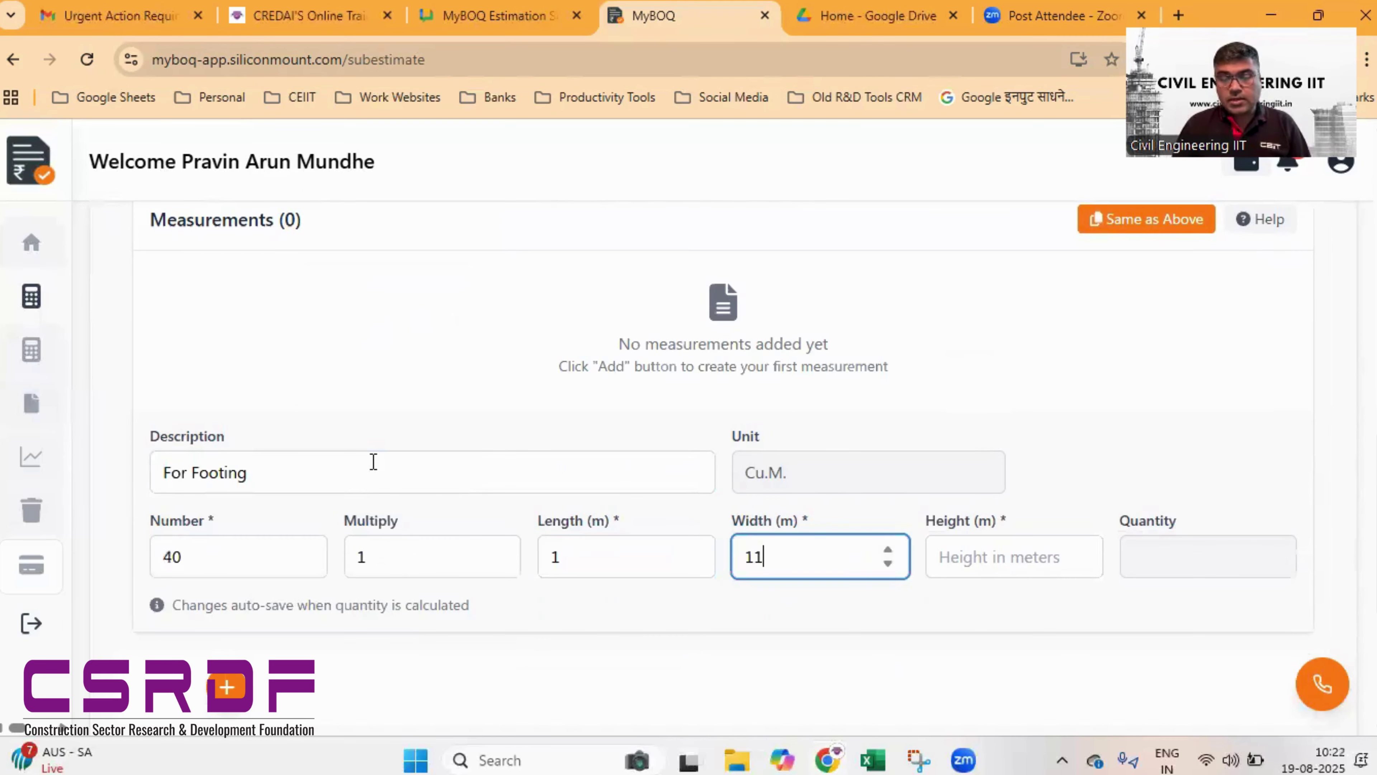
pyautogui.press('BackSpace')
pyautogui.press('Tab')
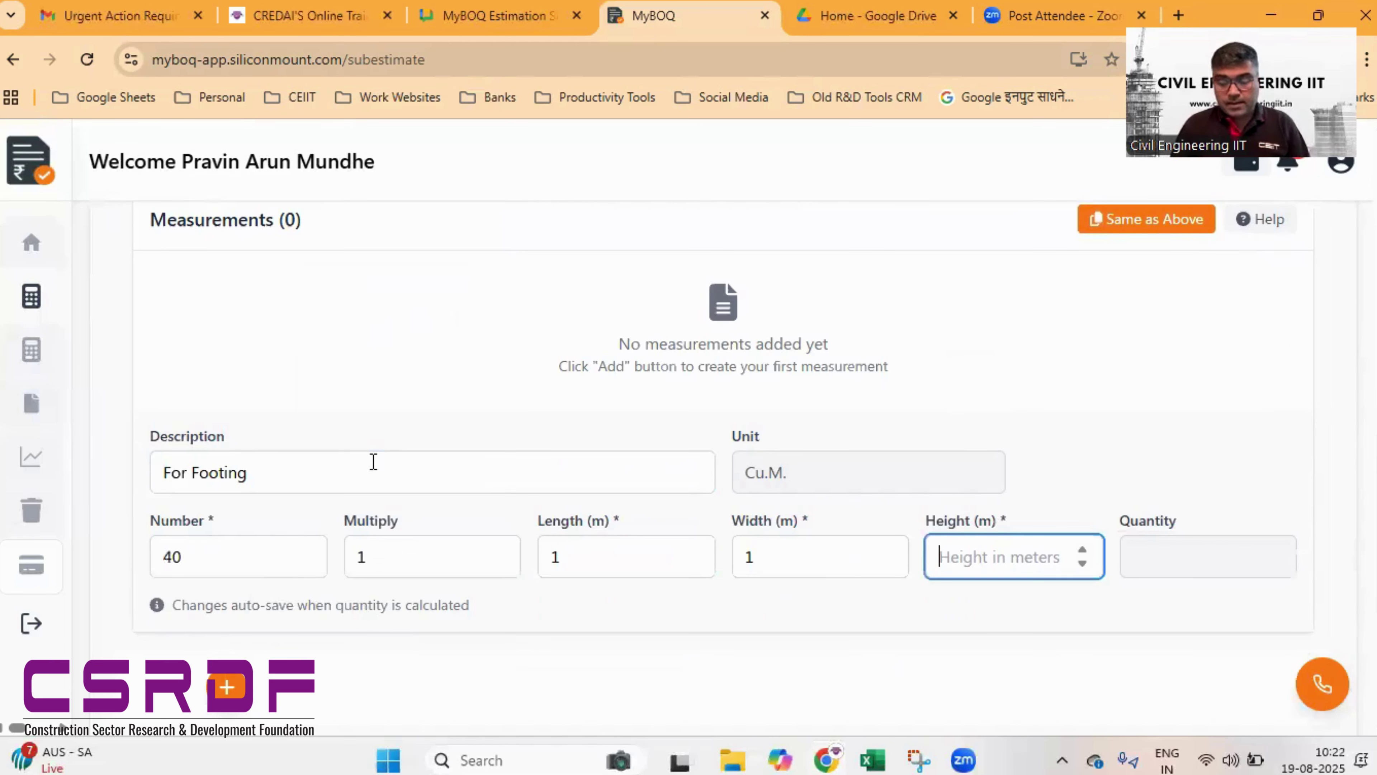
pyautogui.write('0.1')
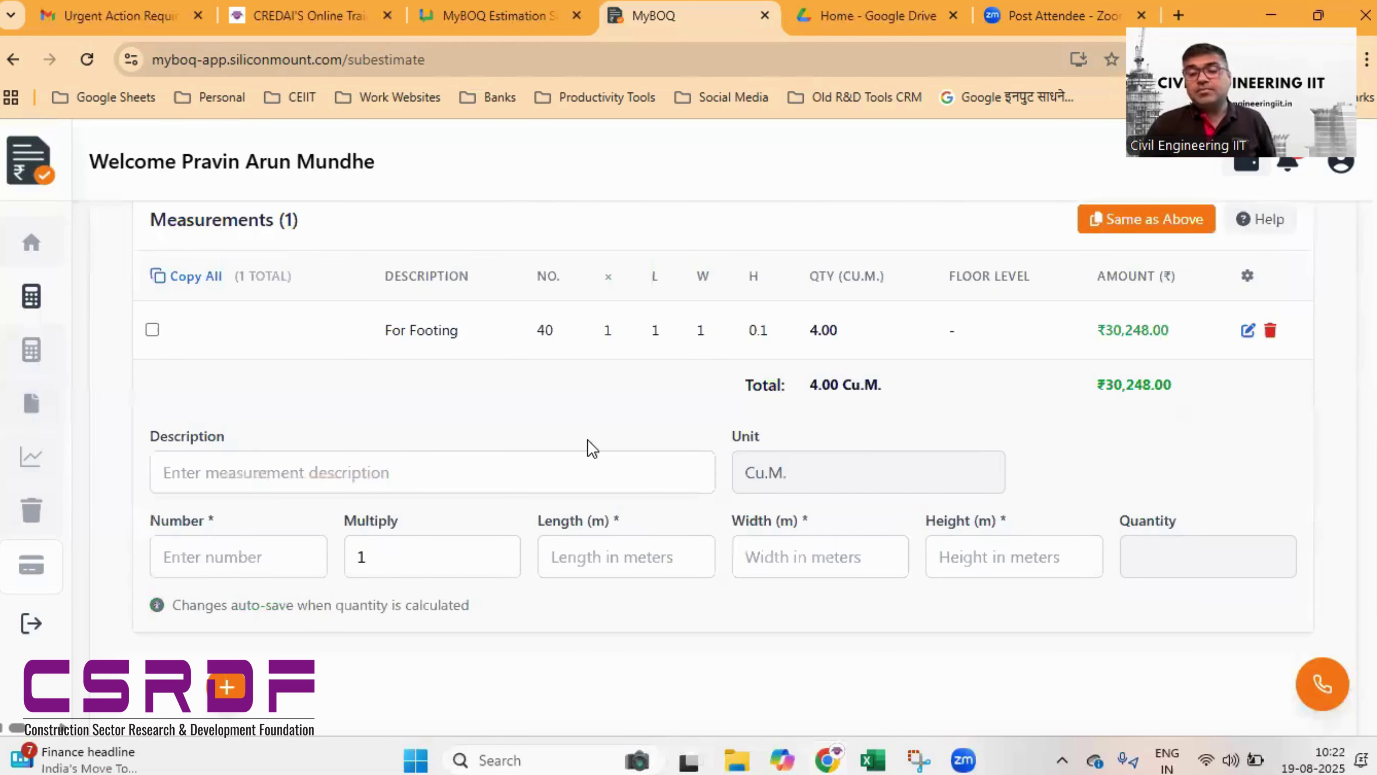
pyautogui.scroll(5, 1068, 461)
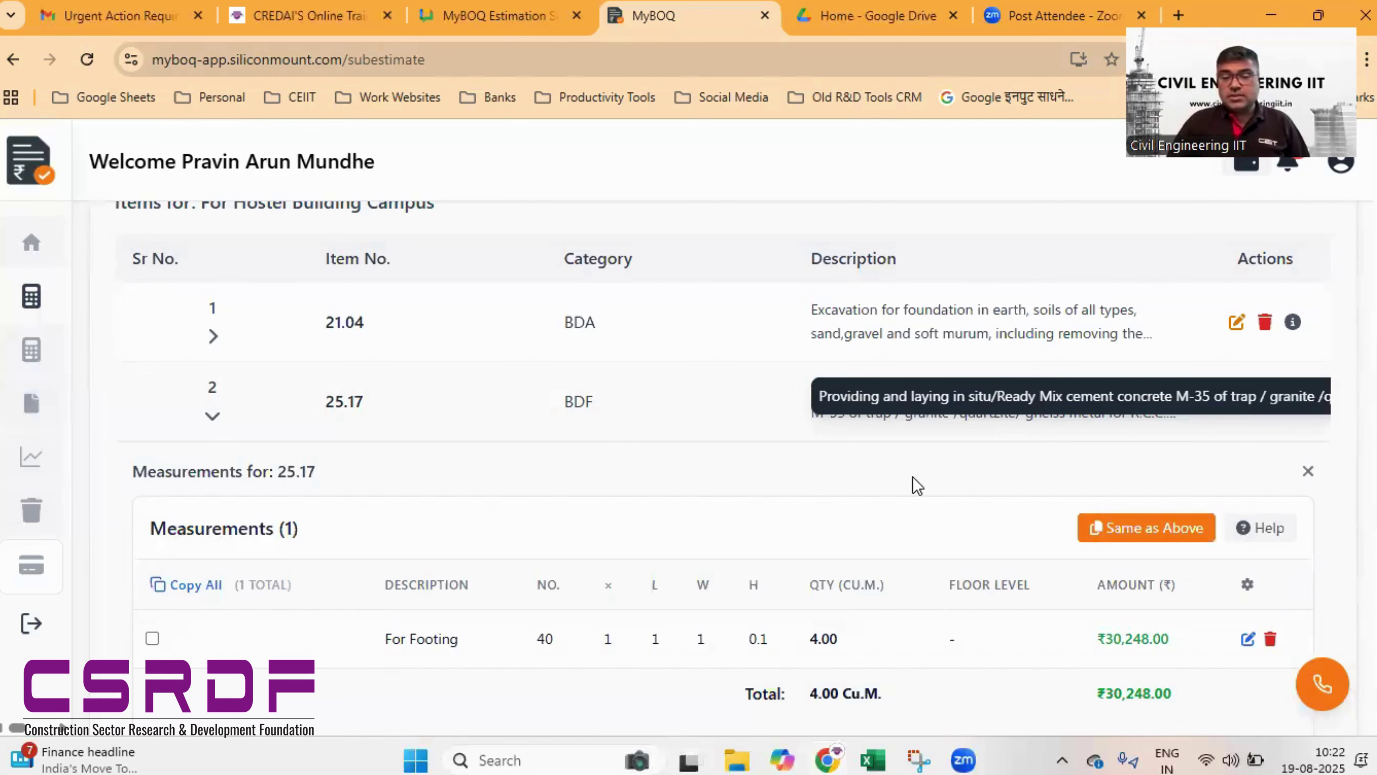
# - Change row 2's item number from 25.17 to 24.01 and save the row
pyautogui.scroll(-2, 779, 366)
pyautogui.scroll(-1, 785, 377)
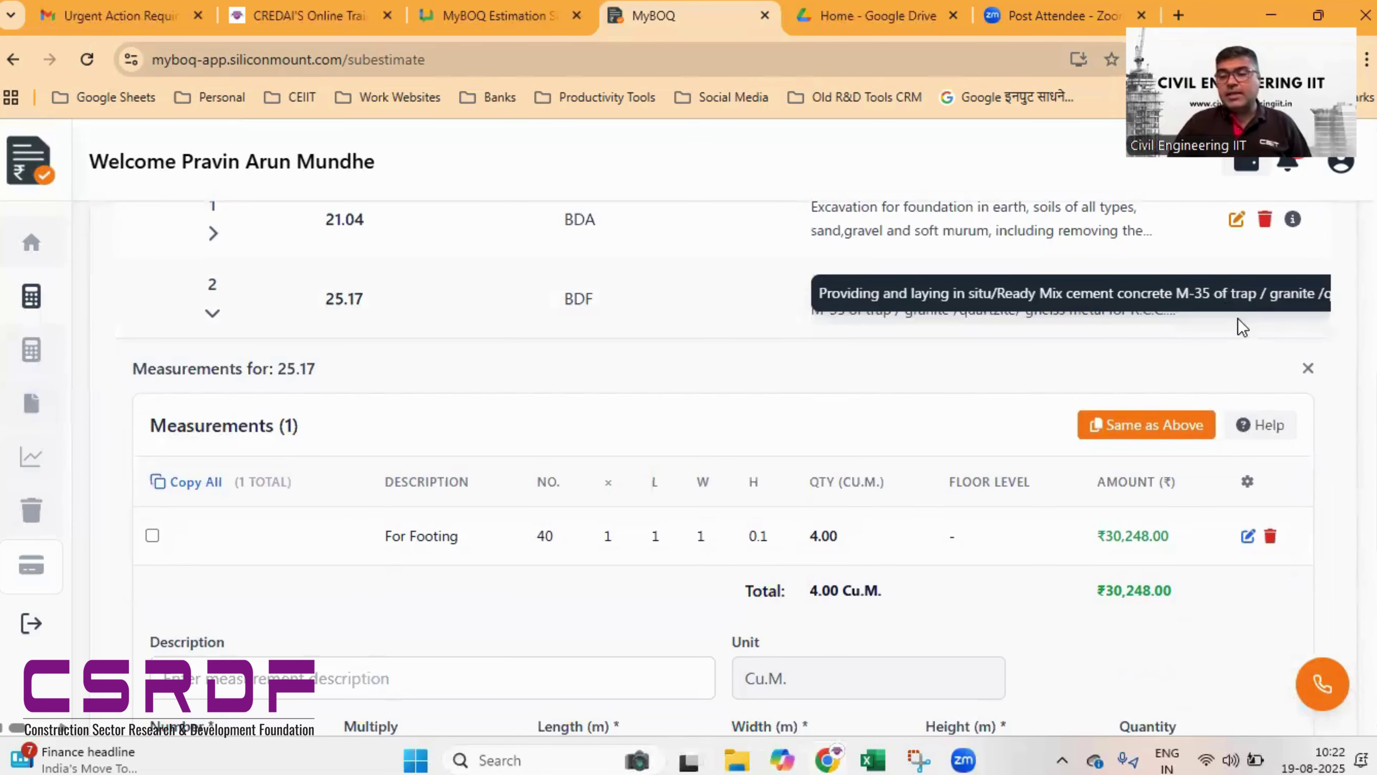
pyautogui.click(1237, 302)
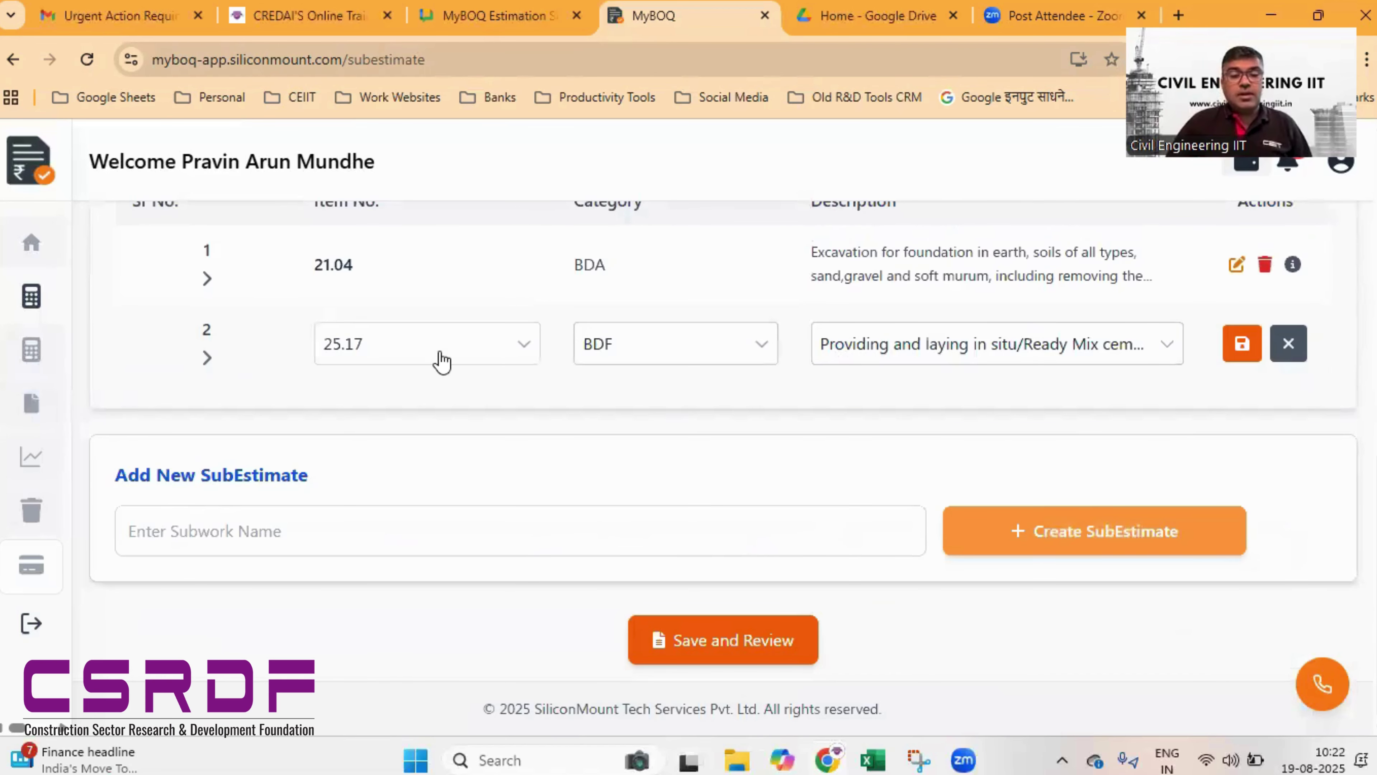
pyautogui.click(523, 351)
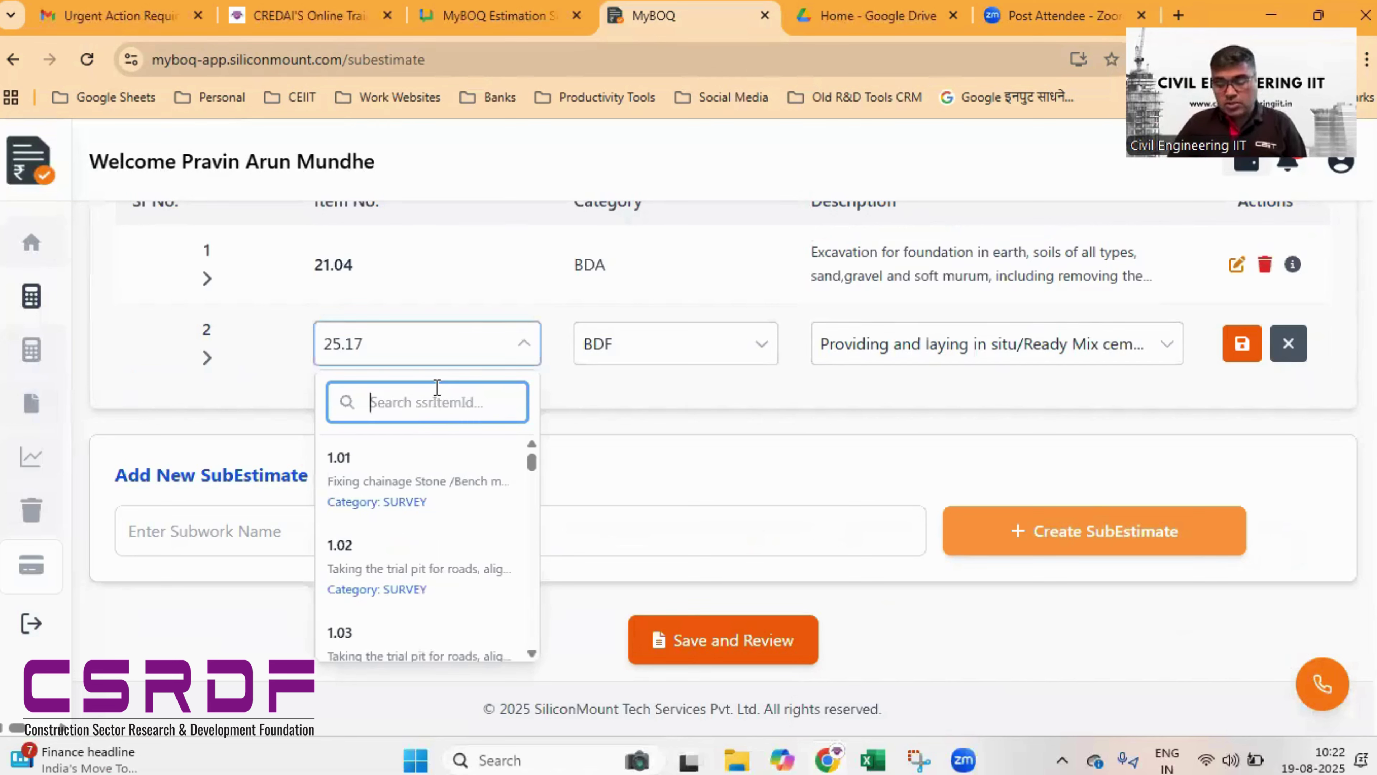
pyautogui.write('24.01')
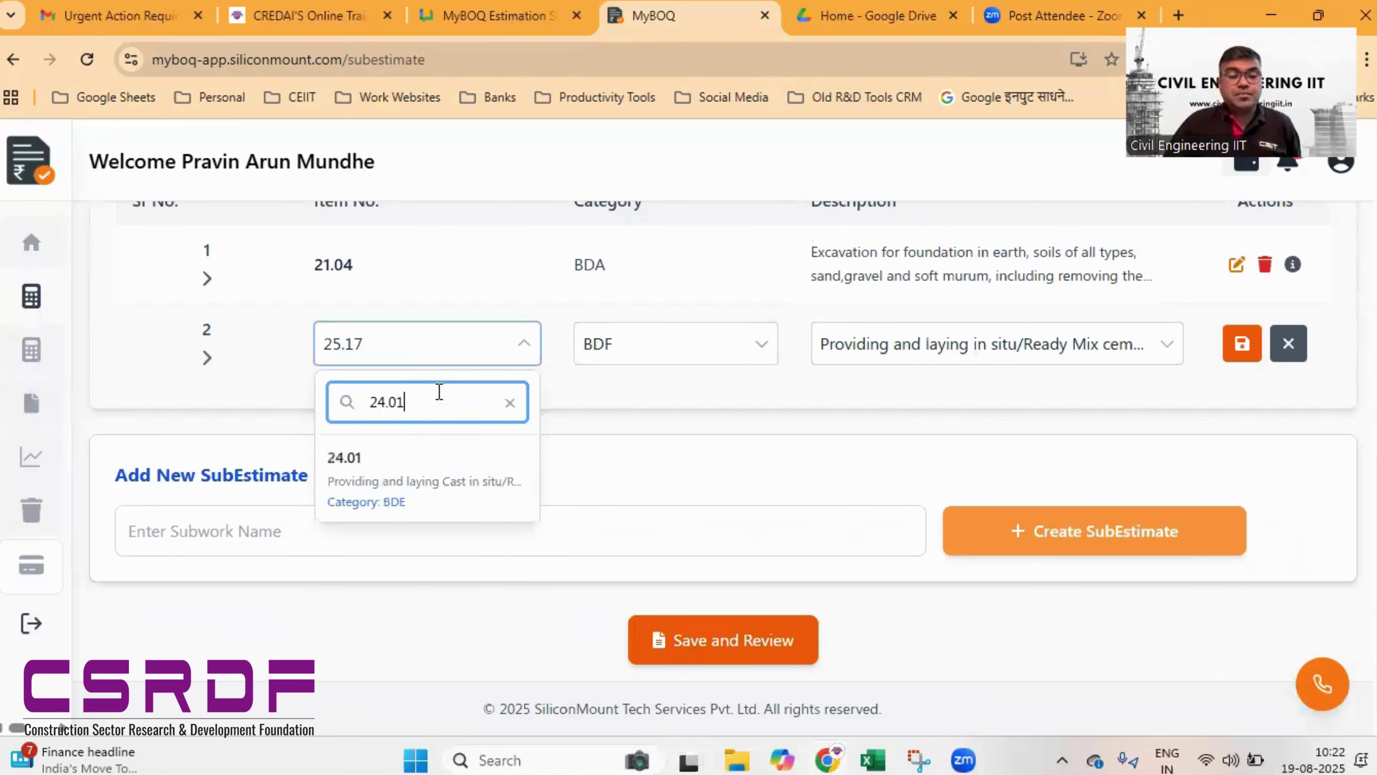
pyautogui.click(426, 489)
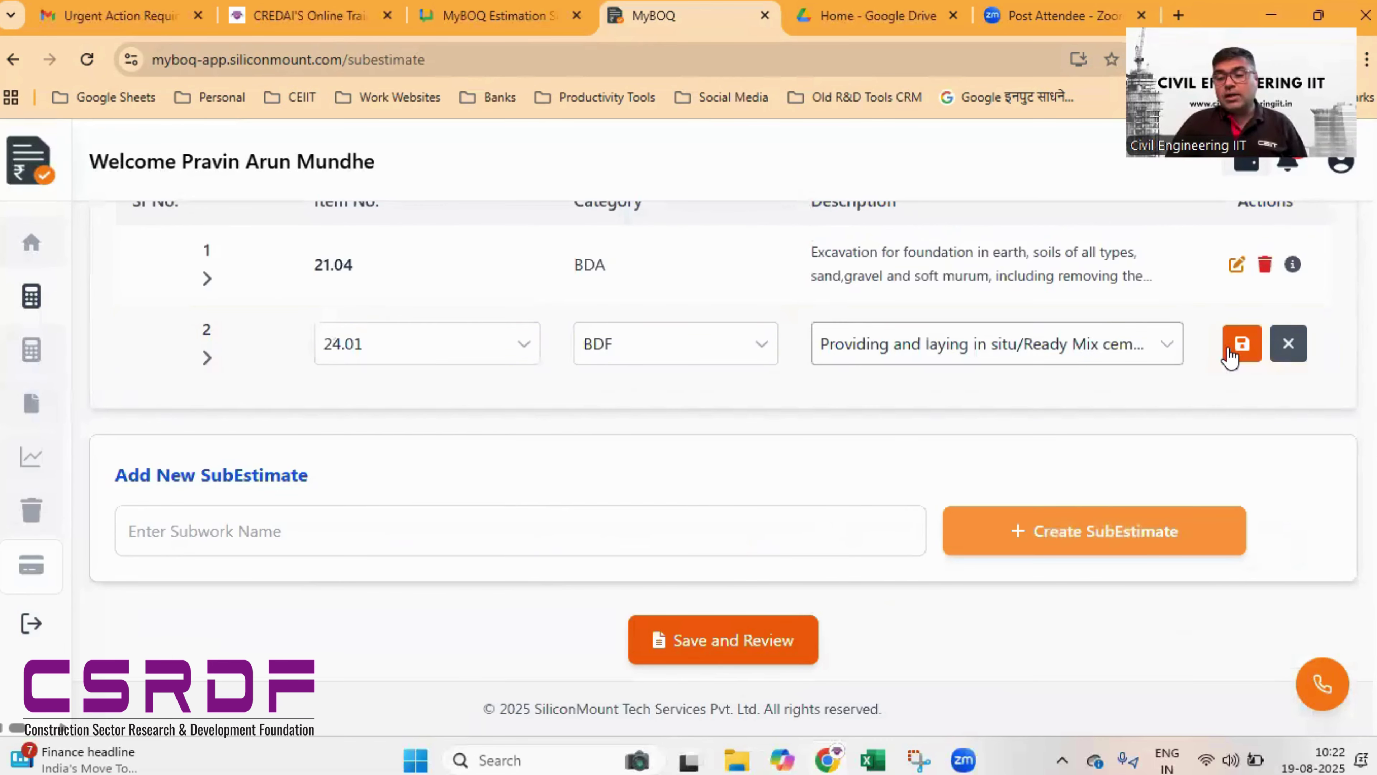
pyautogui.click(1242, 343)
pyautogui.click(439, 523)
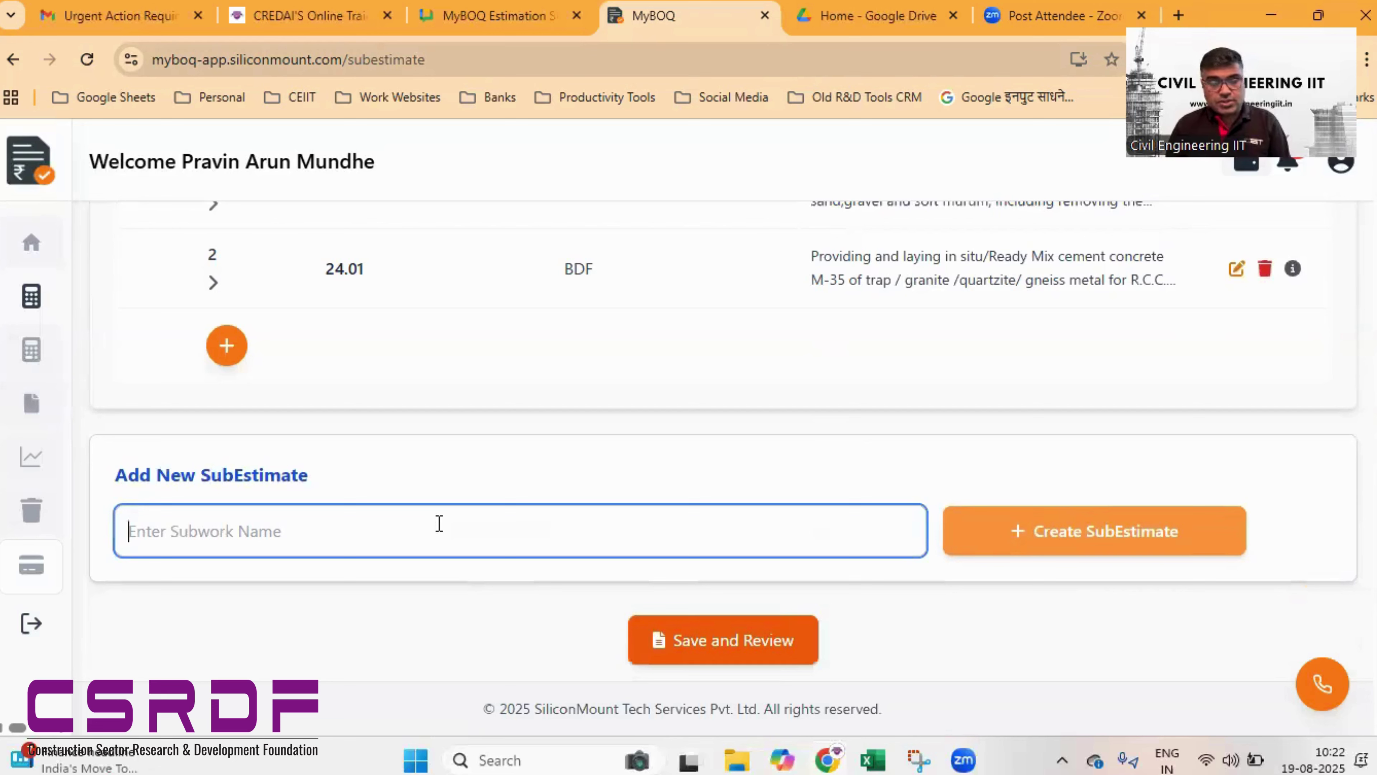
# - Create a sub-estimate named 'For Playground' next to For Hostel Building Campus
pyautogui.write('For ')
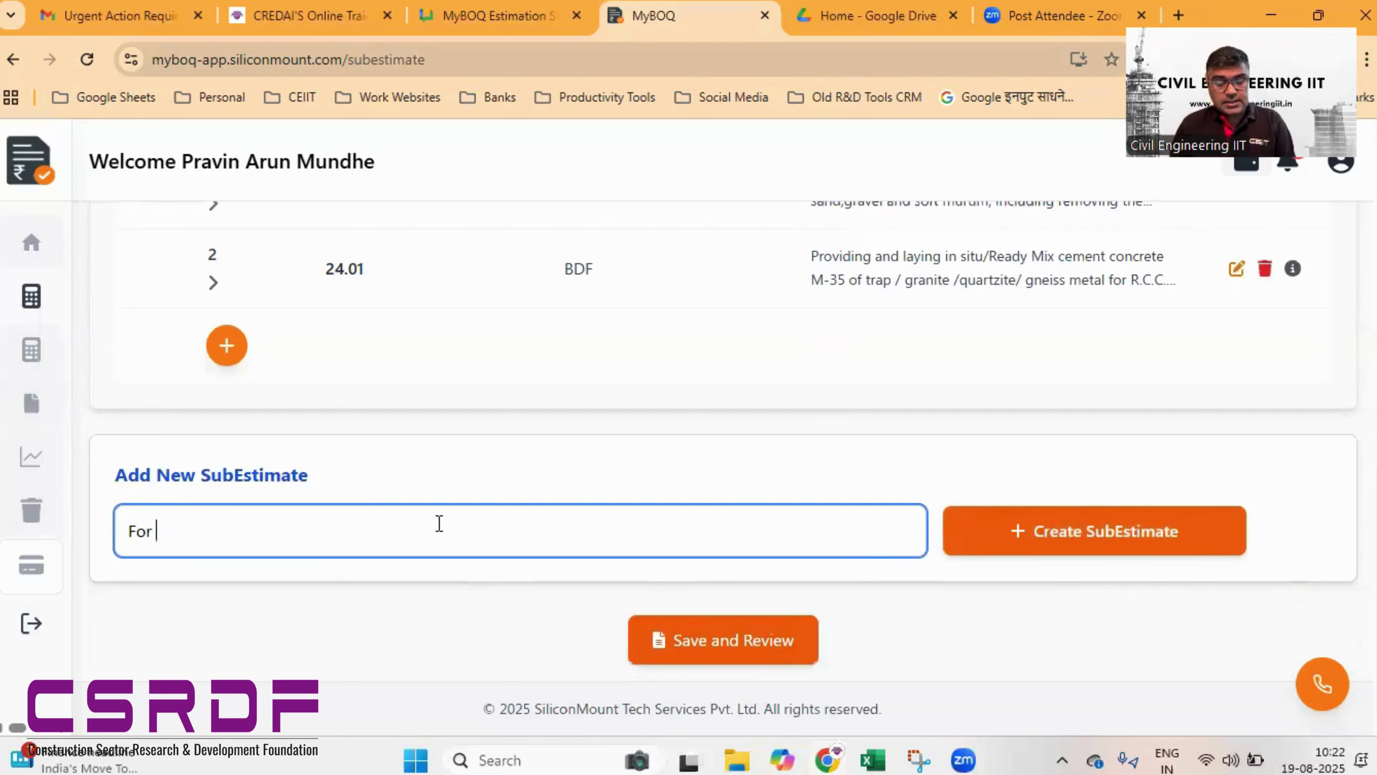
pyautogui.write('Pla')
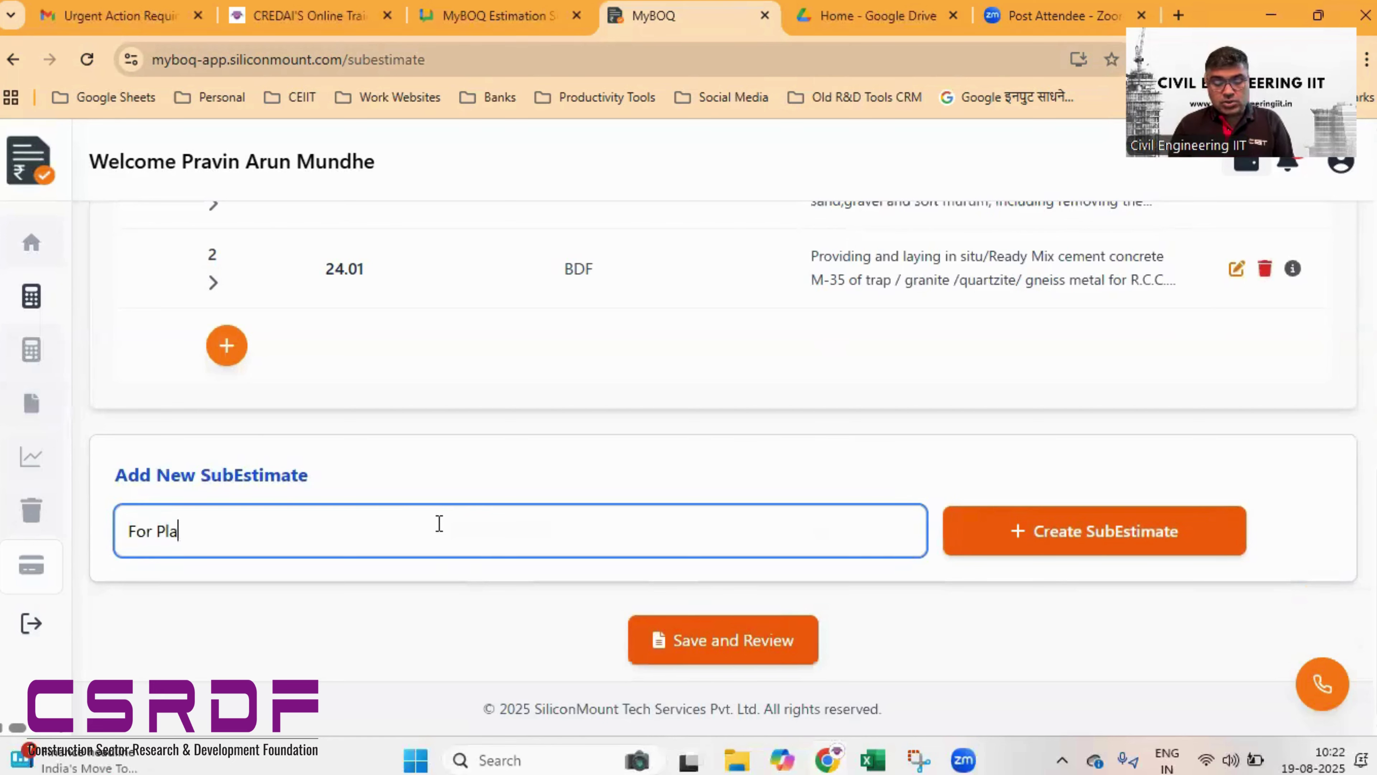
pyautogui.write('yground')
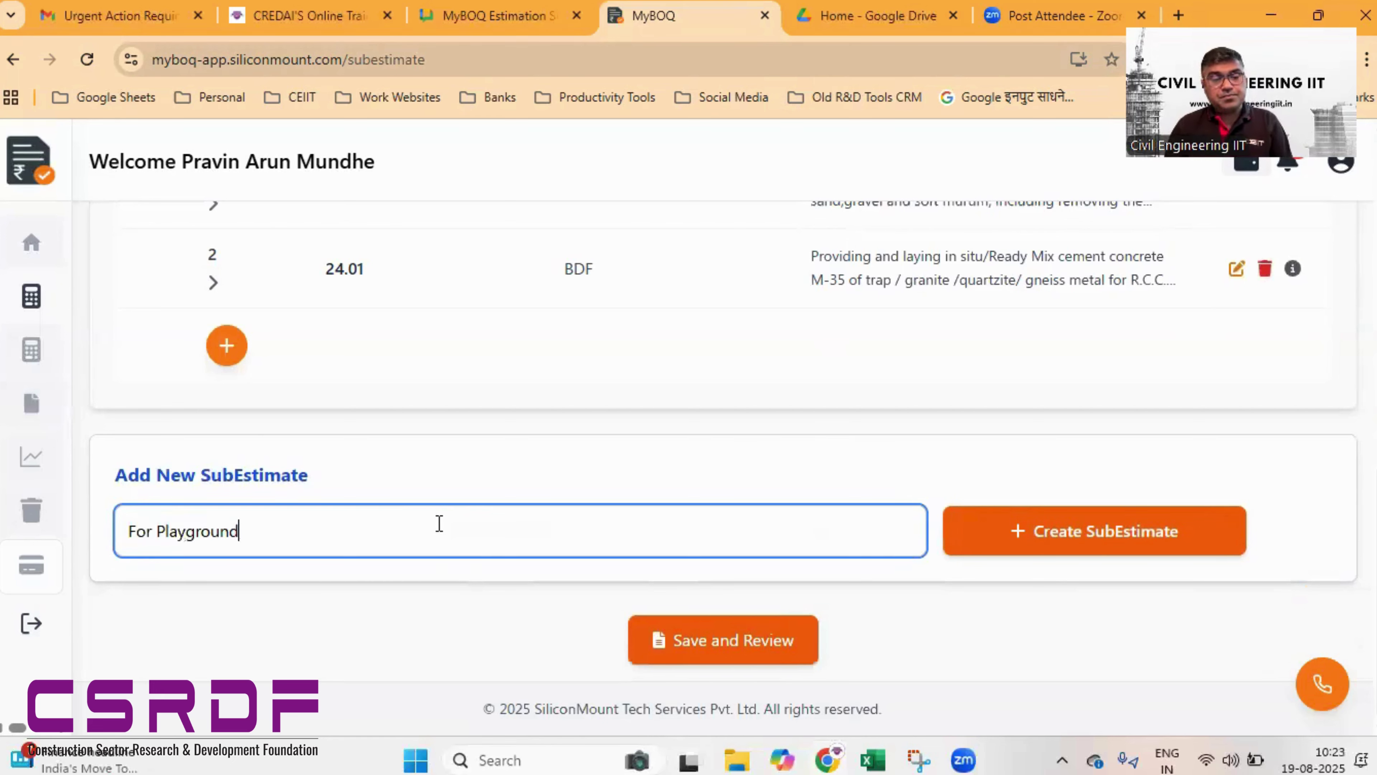
pyautogui.click(1101, 537)
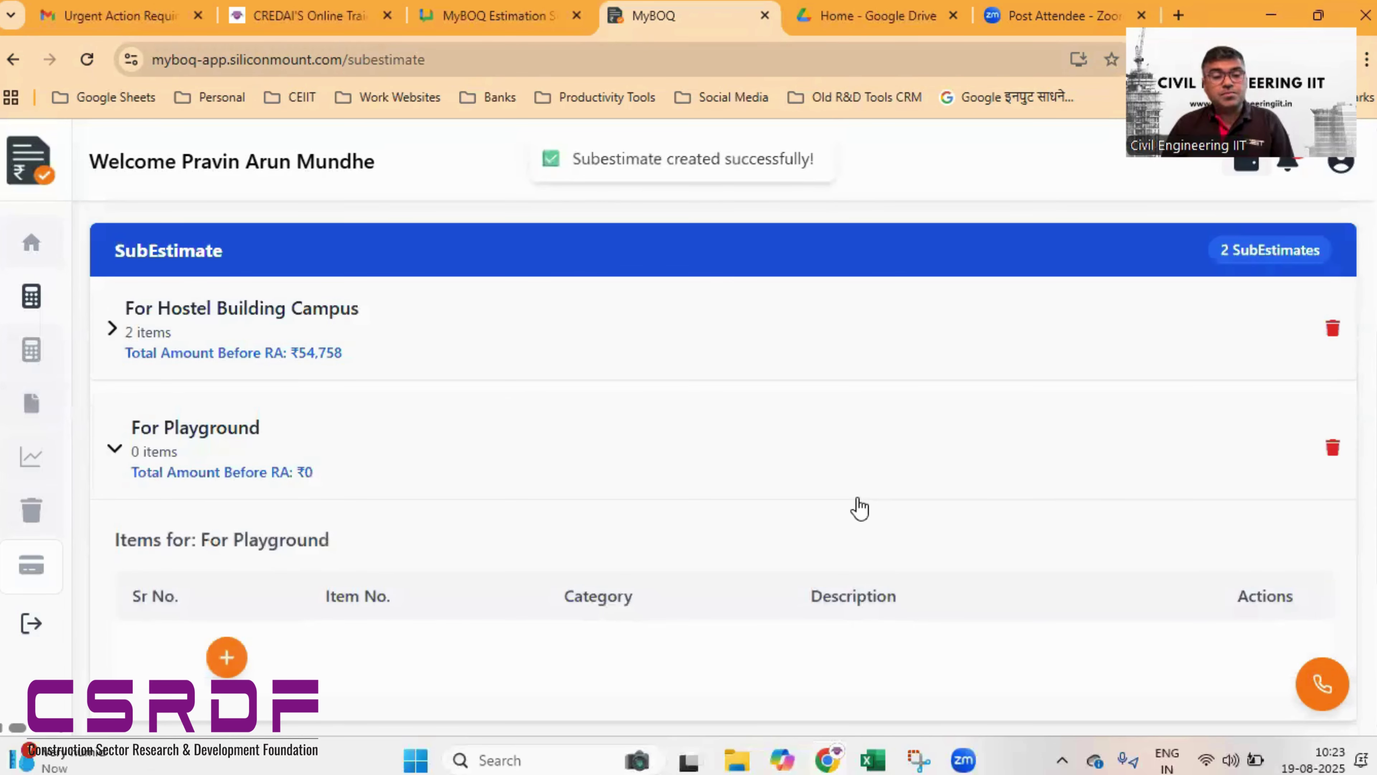
pyautogui.scroll(-3, 707, 523)
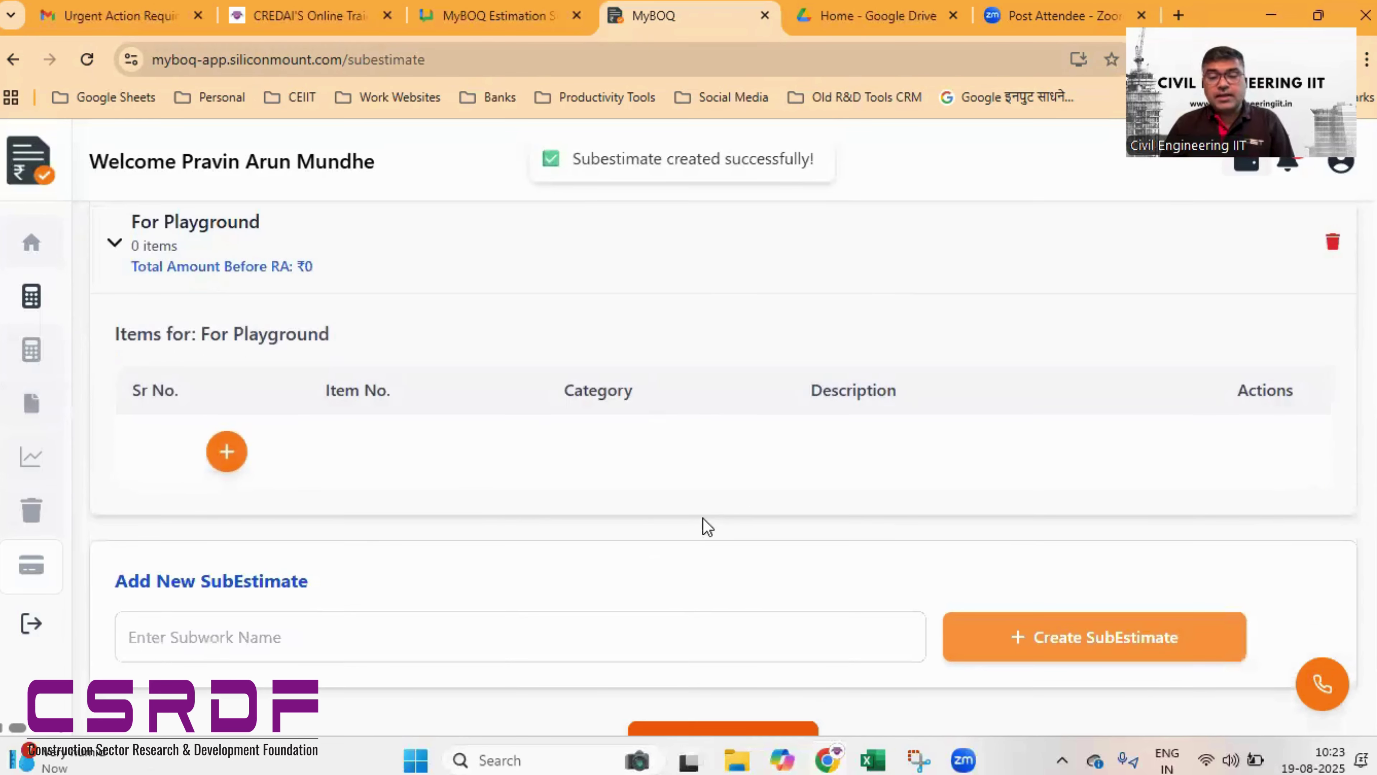
# - Delete the wrongly added item 51.34 from the For Playground sub-estimate
pyautogui.click(234, 464)
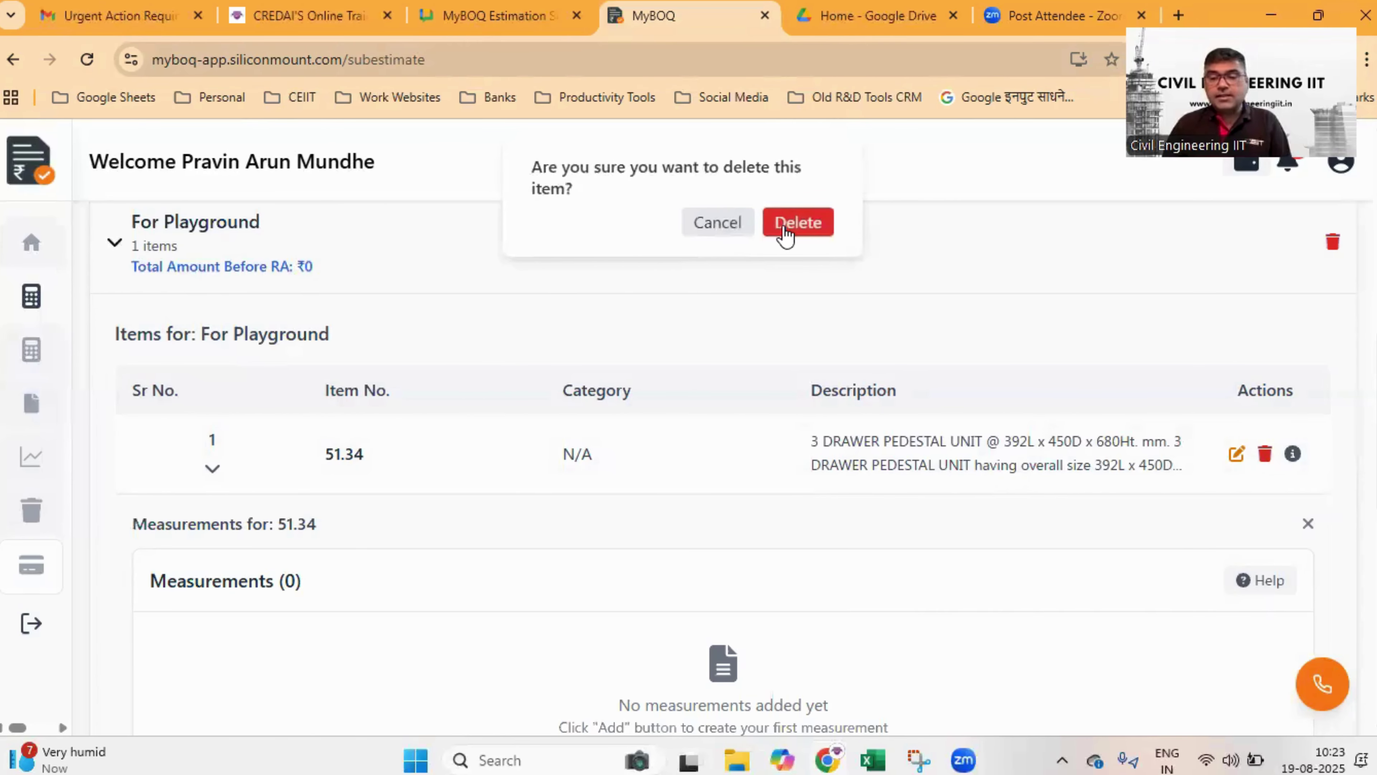
pyautogui.scroll(2, 790, 548)
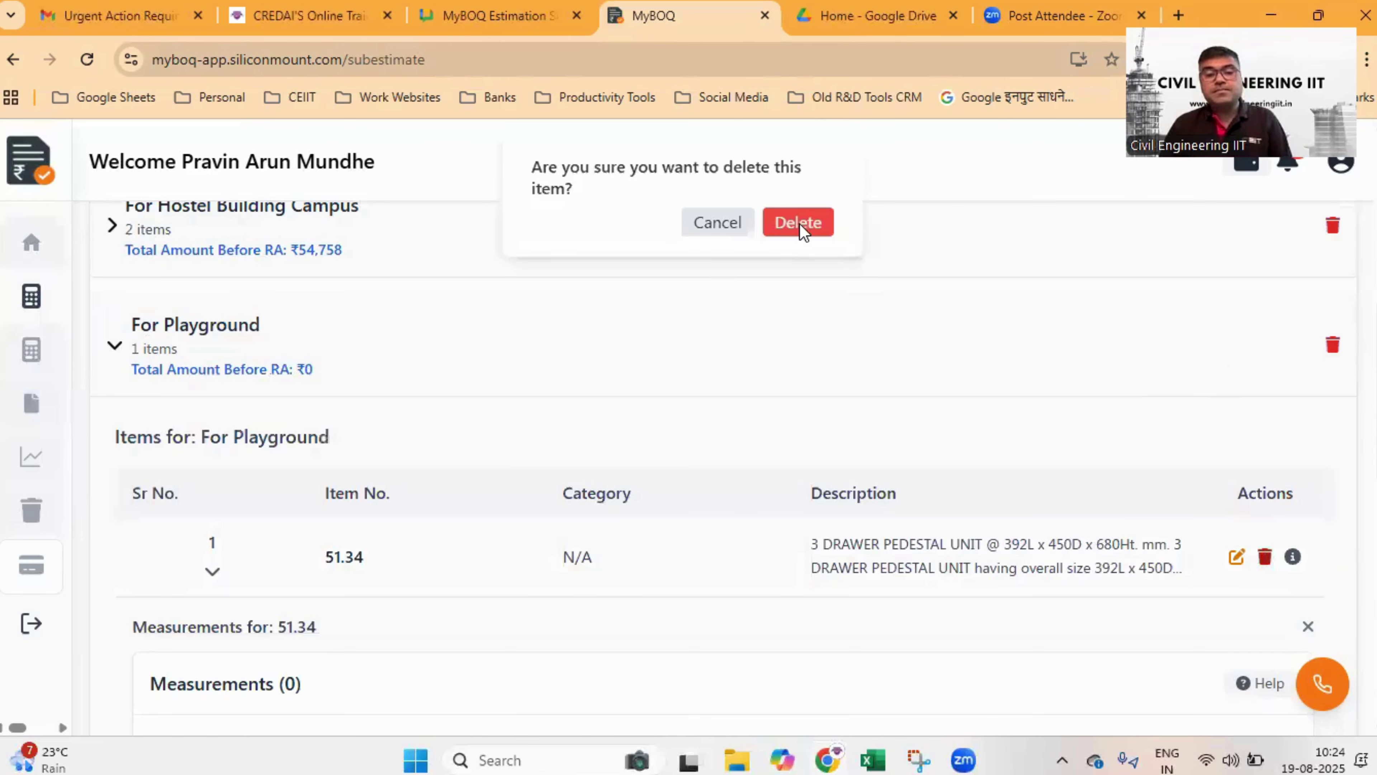
pyautogui.click(799, 223)
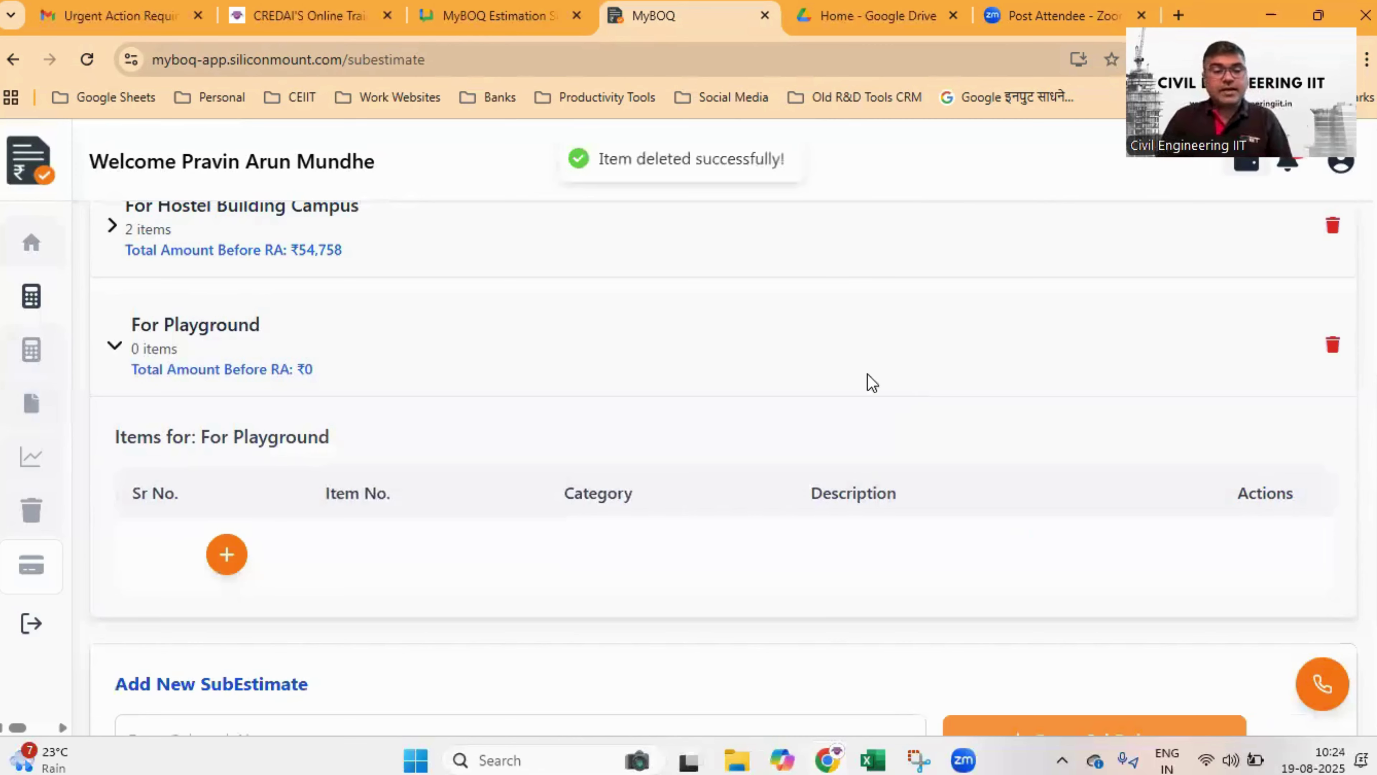
pyautogui.scroll(-3, 867, 371)
pyautogui.scroll(3, 846, 377)
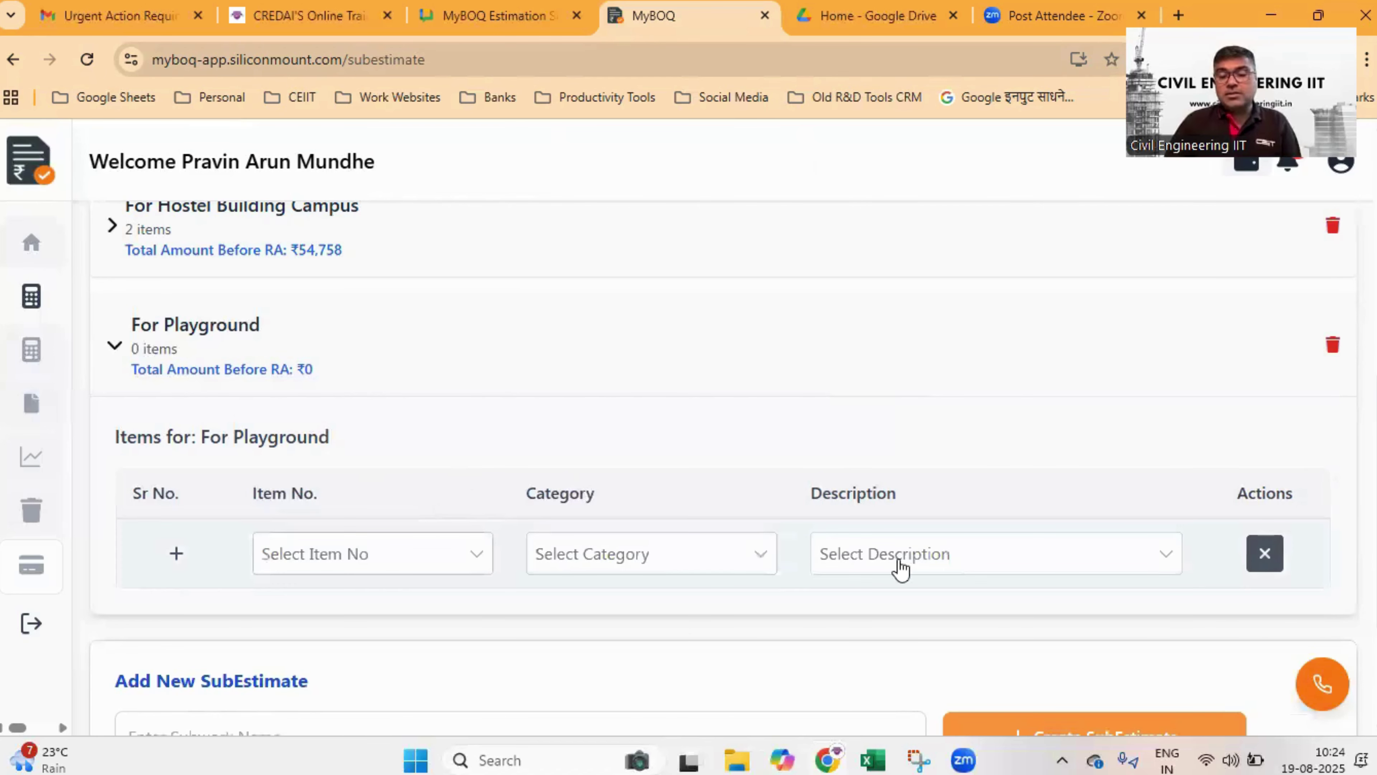
# - Choose the chain link fencing description (item 46.39) for the For Playground item
pyautogui.click(901, 567)
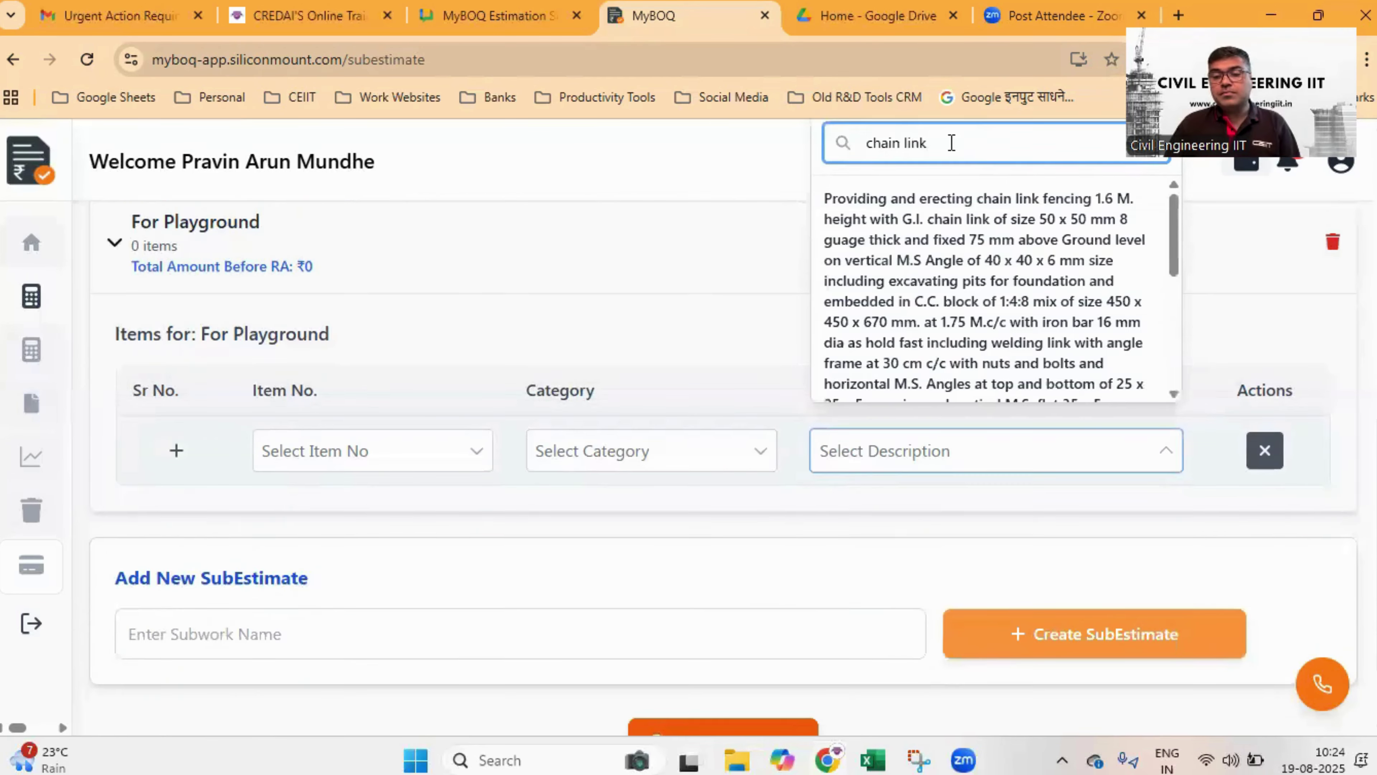
pyautogui.click(974, 239)
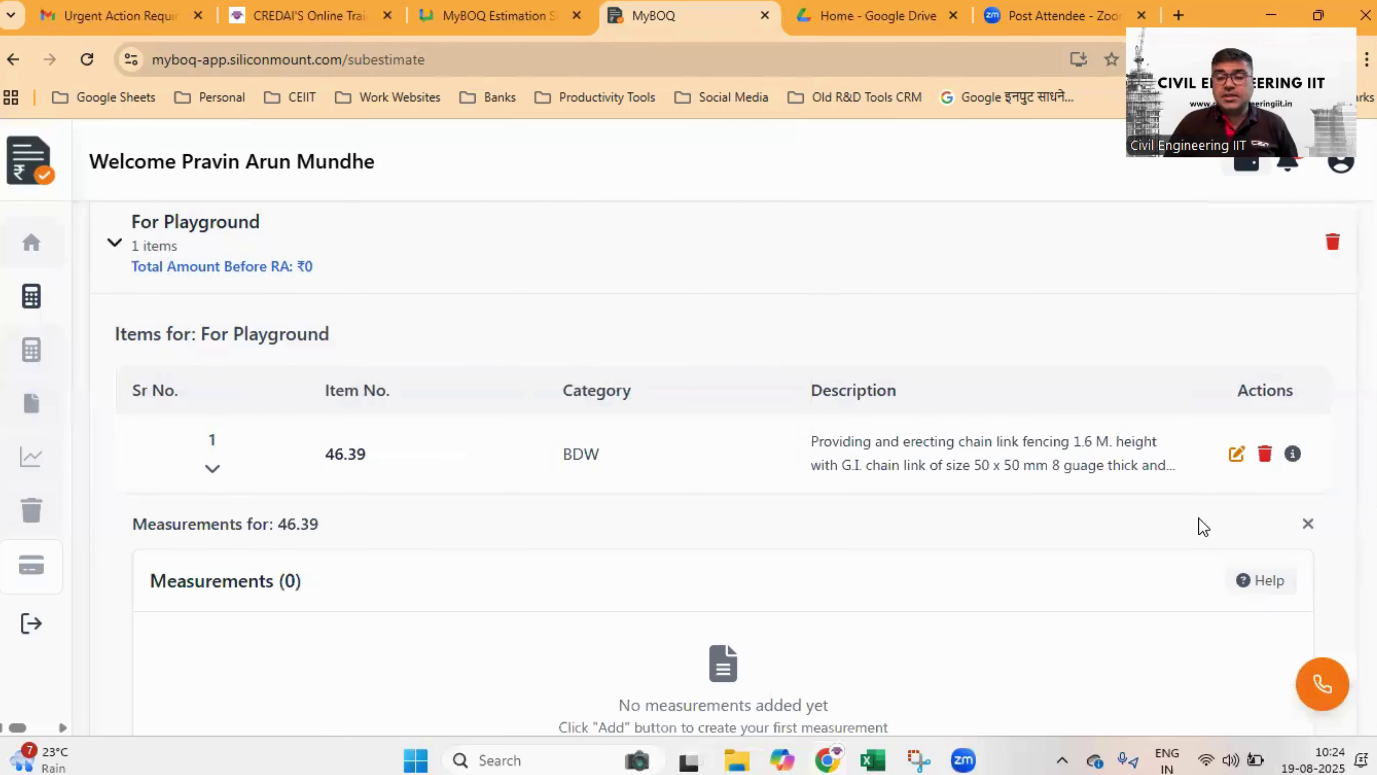
pyautogui.scroll(-2, 1186, 520)
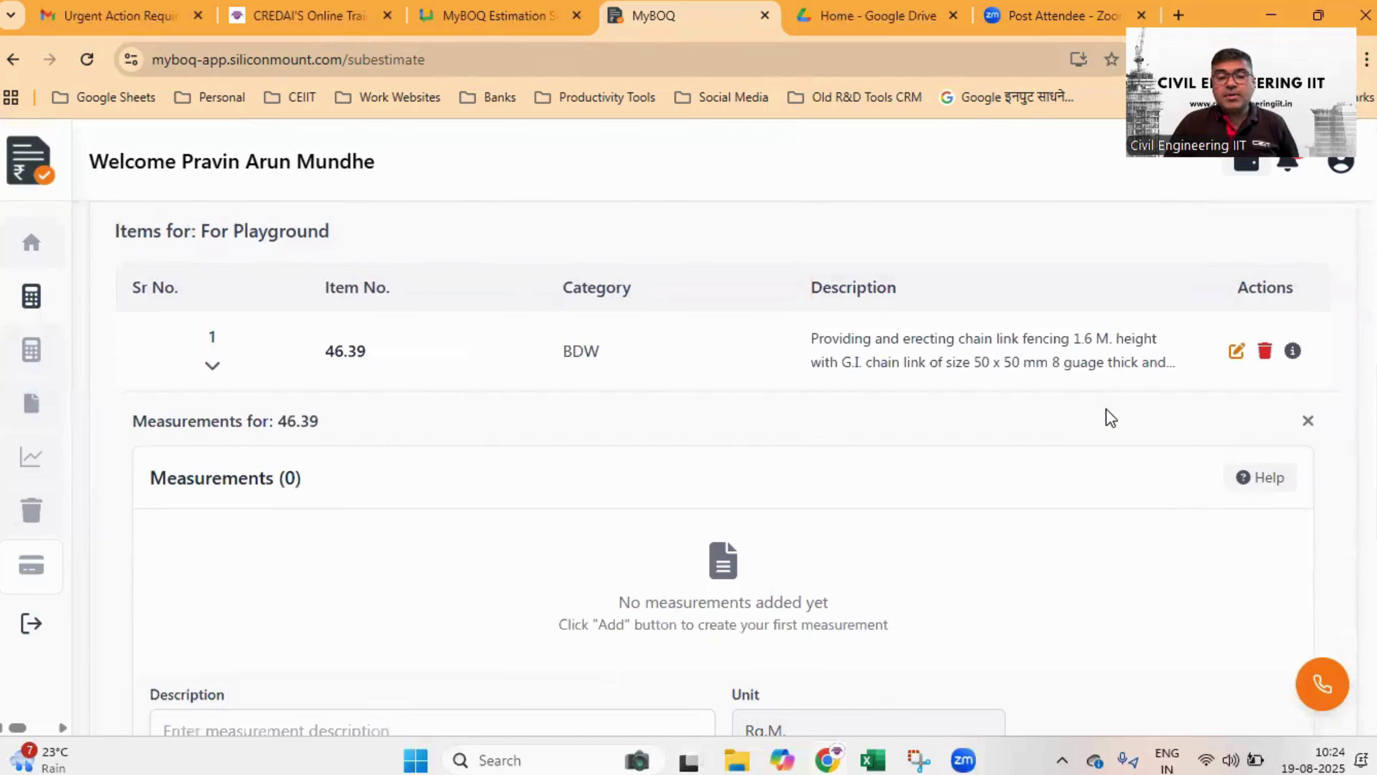
pyautogui.scroll(-4, 1108, 408)
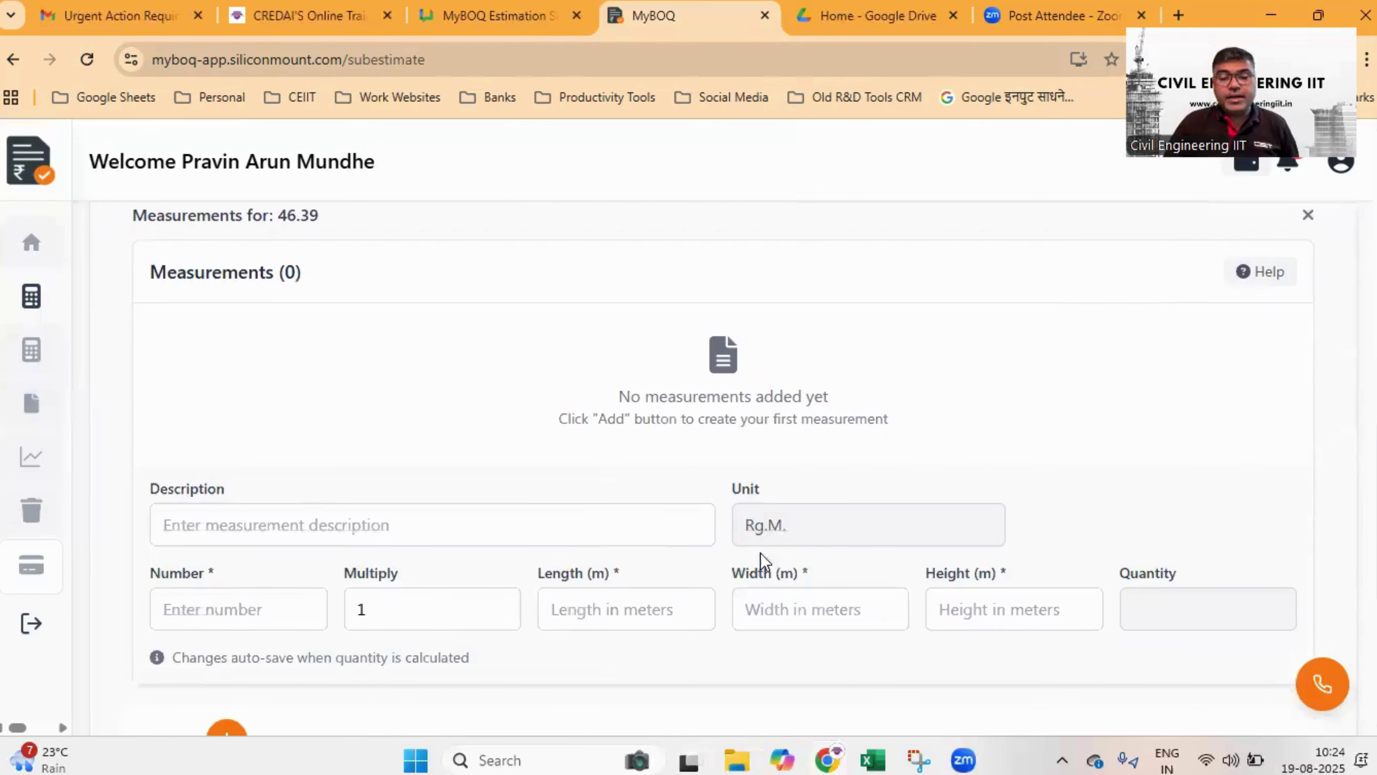
pyautogui.click(307, 523)
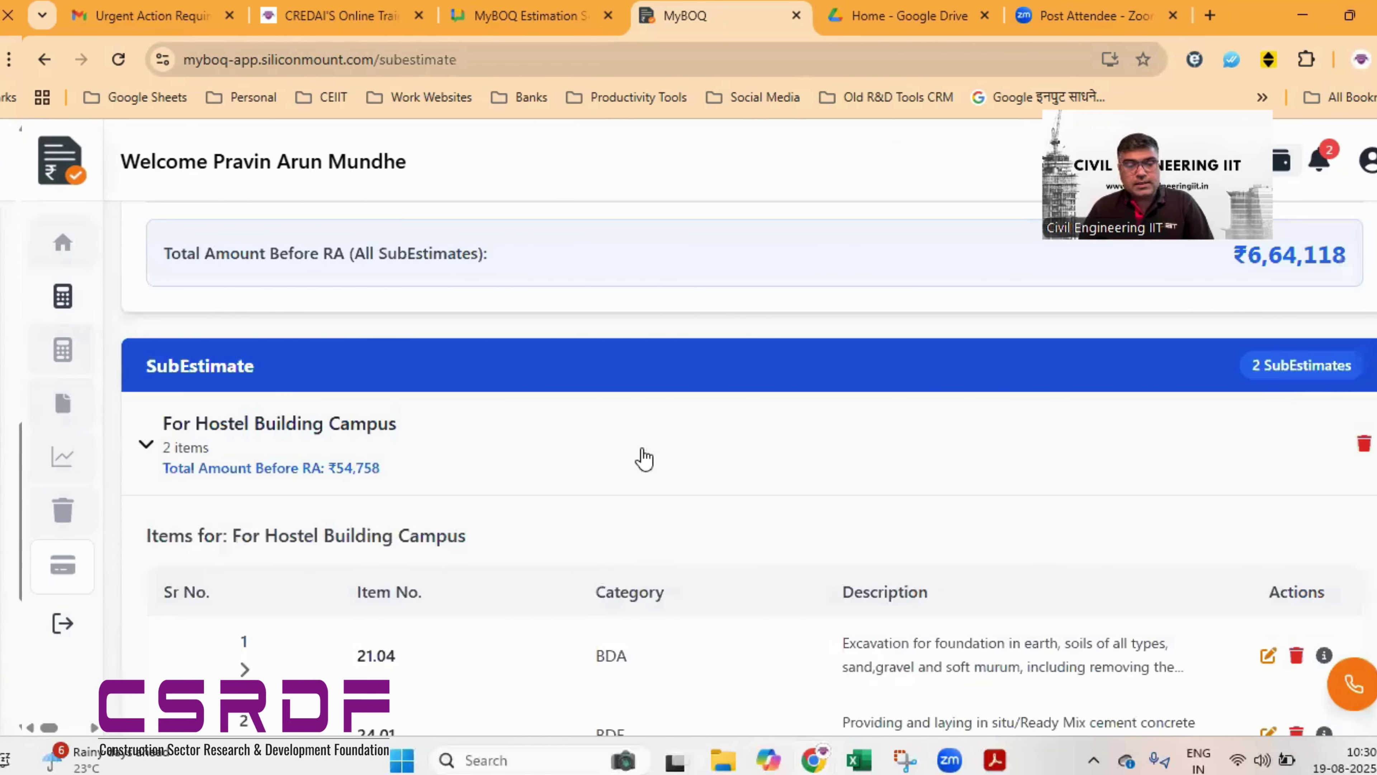
pyautogui.scroll(-4, 639, 455)
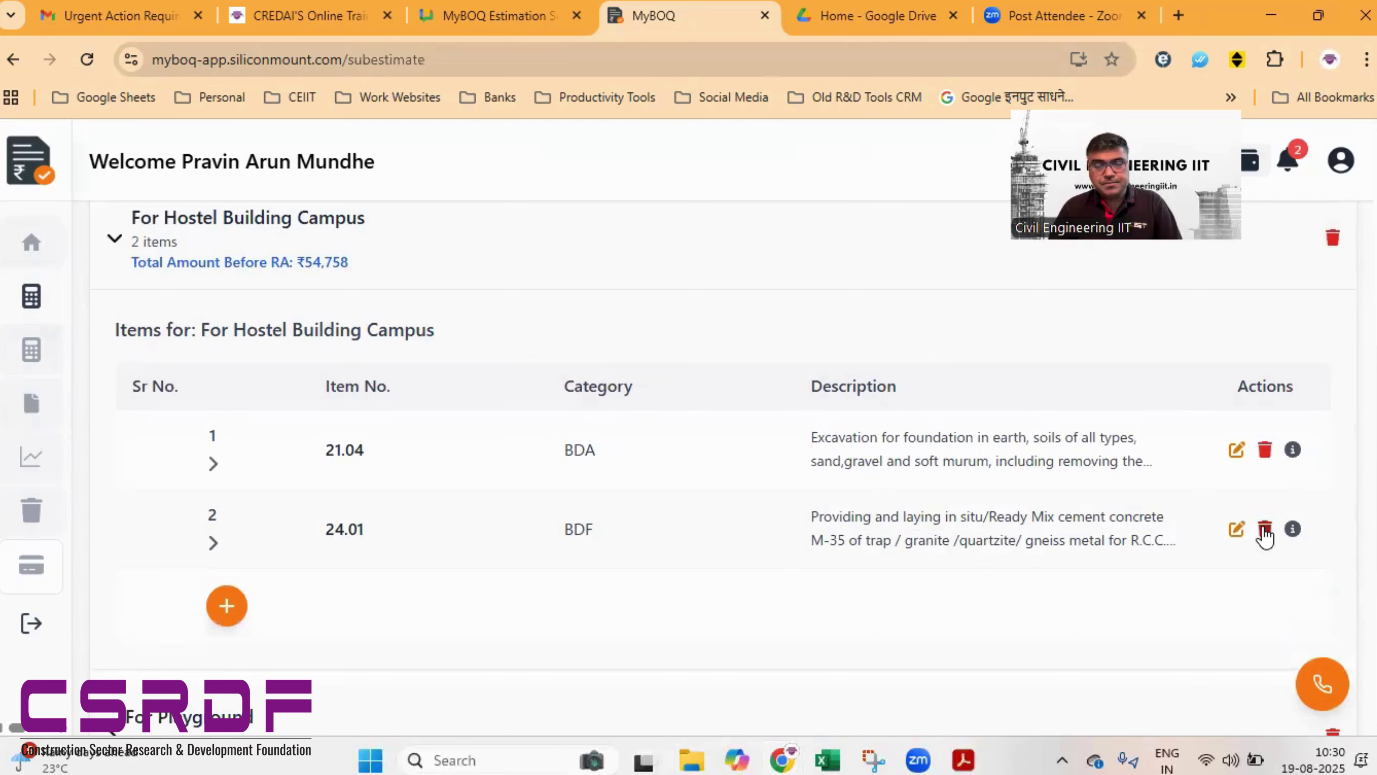
# - Delete item 24.01 and re-add it as the hostel sub-estimate's second item
pyautogui.click(1265, 531)
pyautogui.click(800, 223)
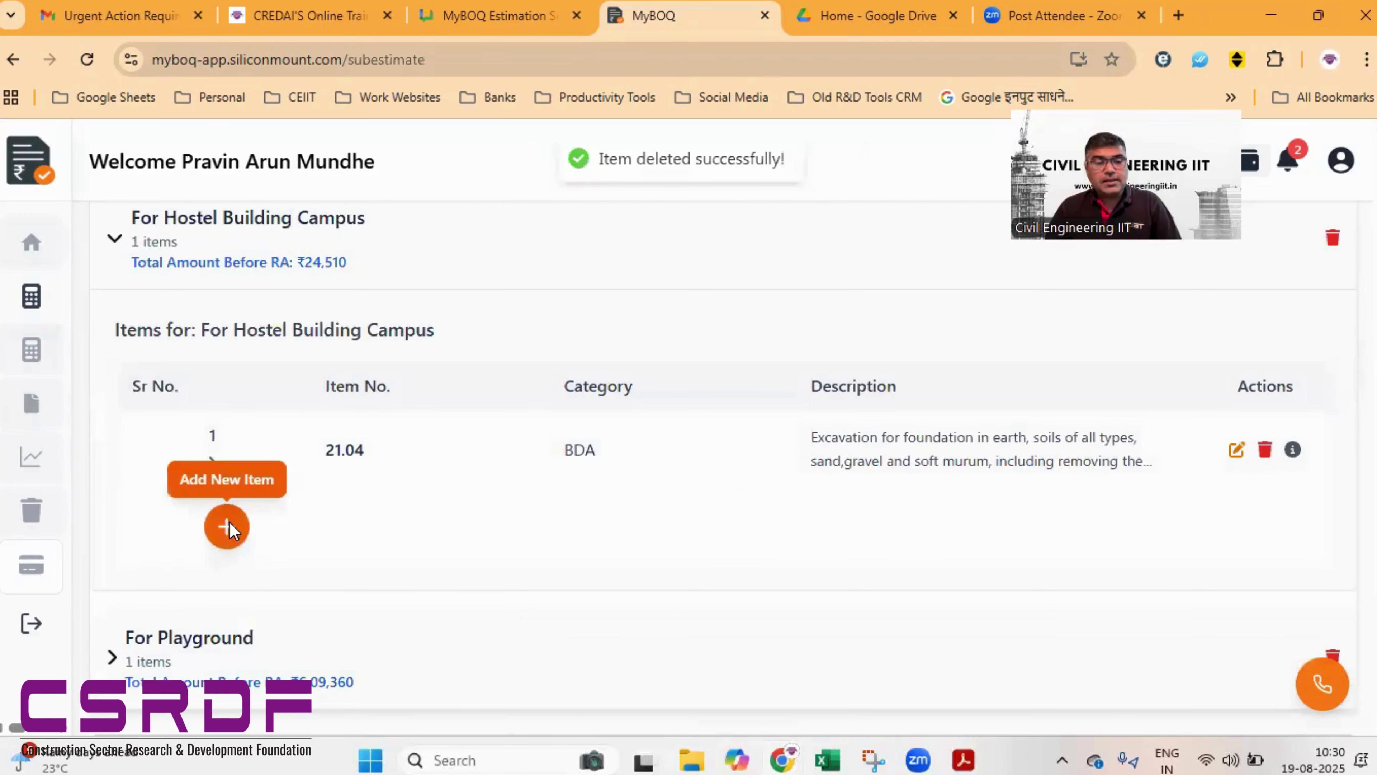
pyautogui.click(228, 526)
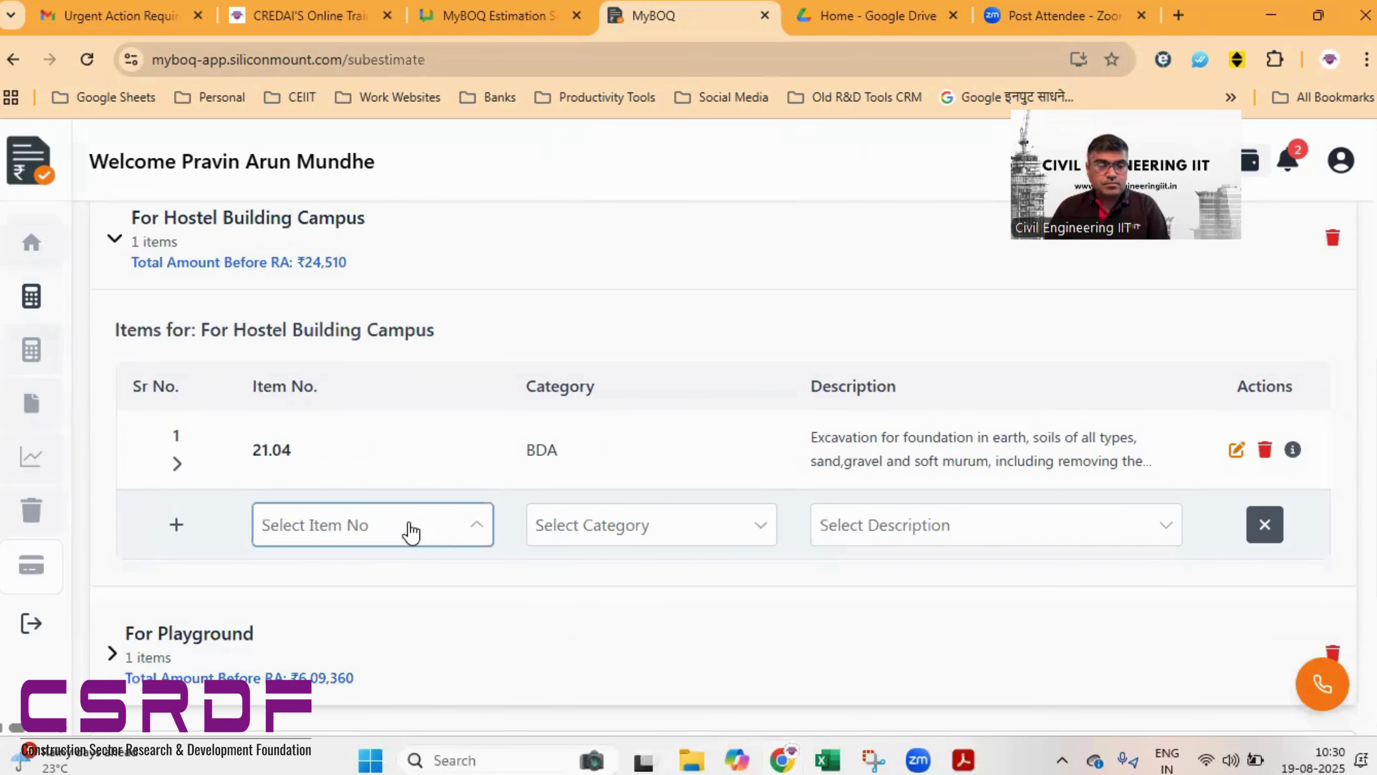
pyautogui.click(445, 527)
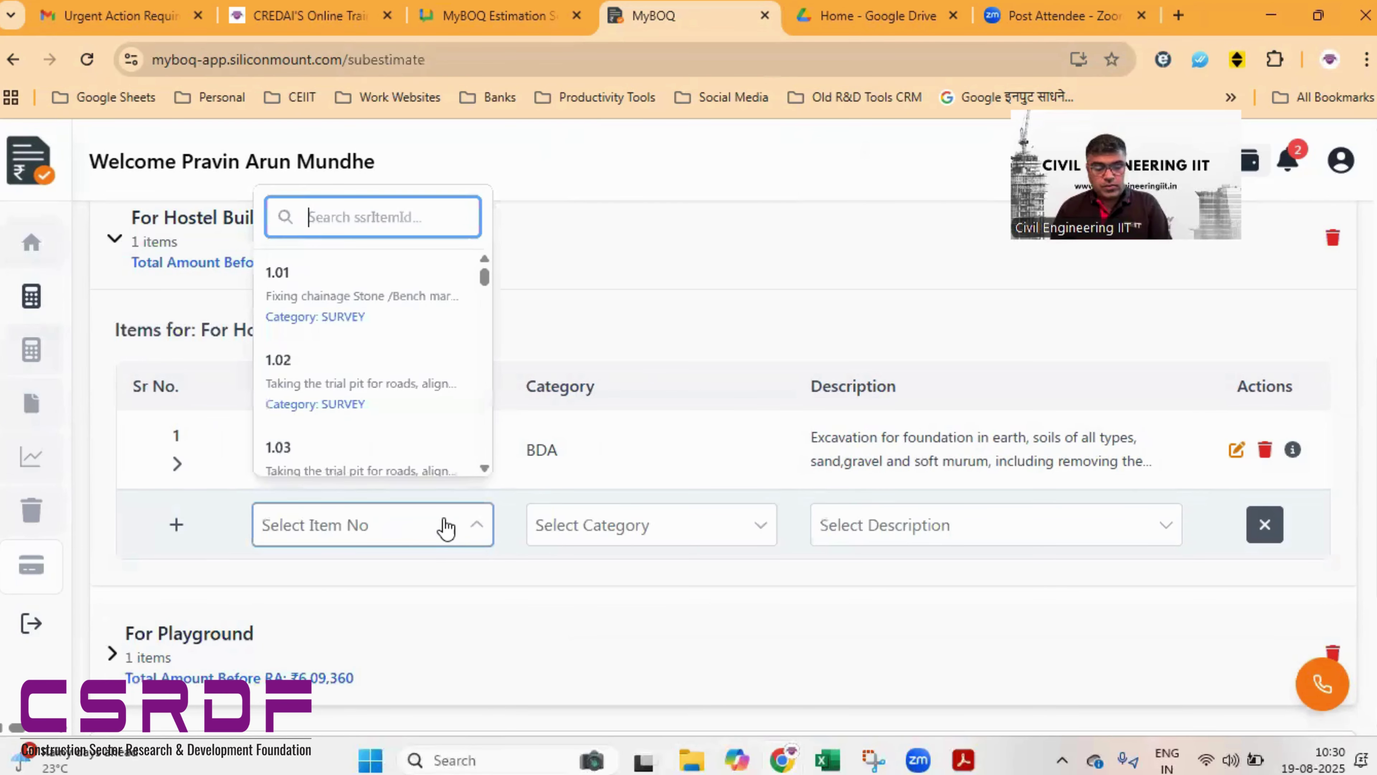
pyautogui.write('2')
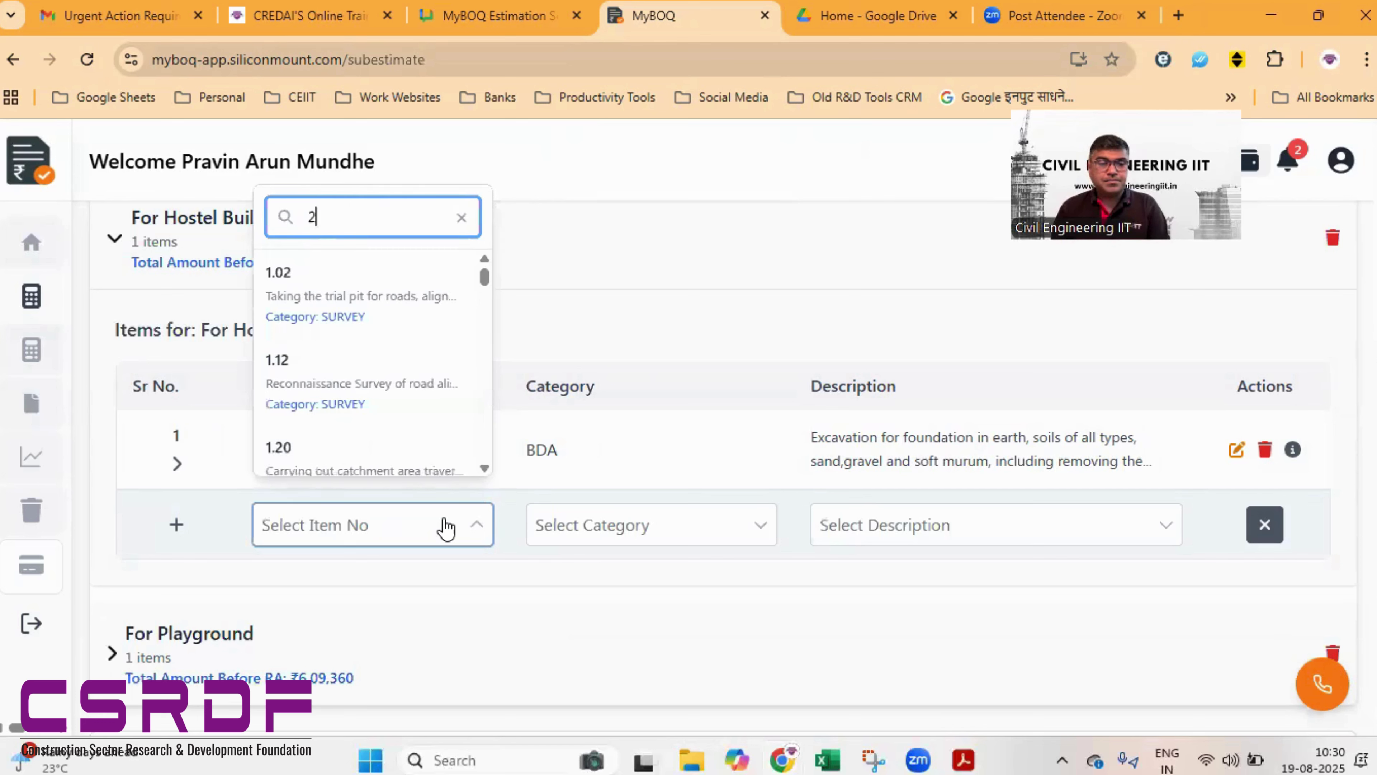
pyautogui.write('4.01')
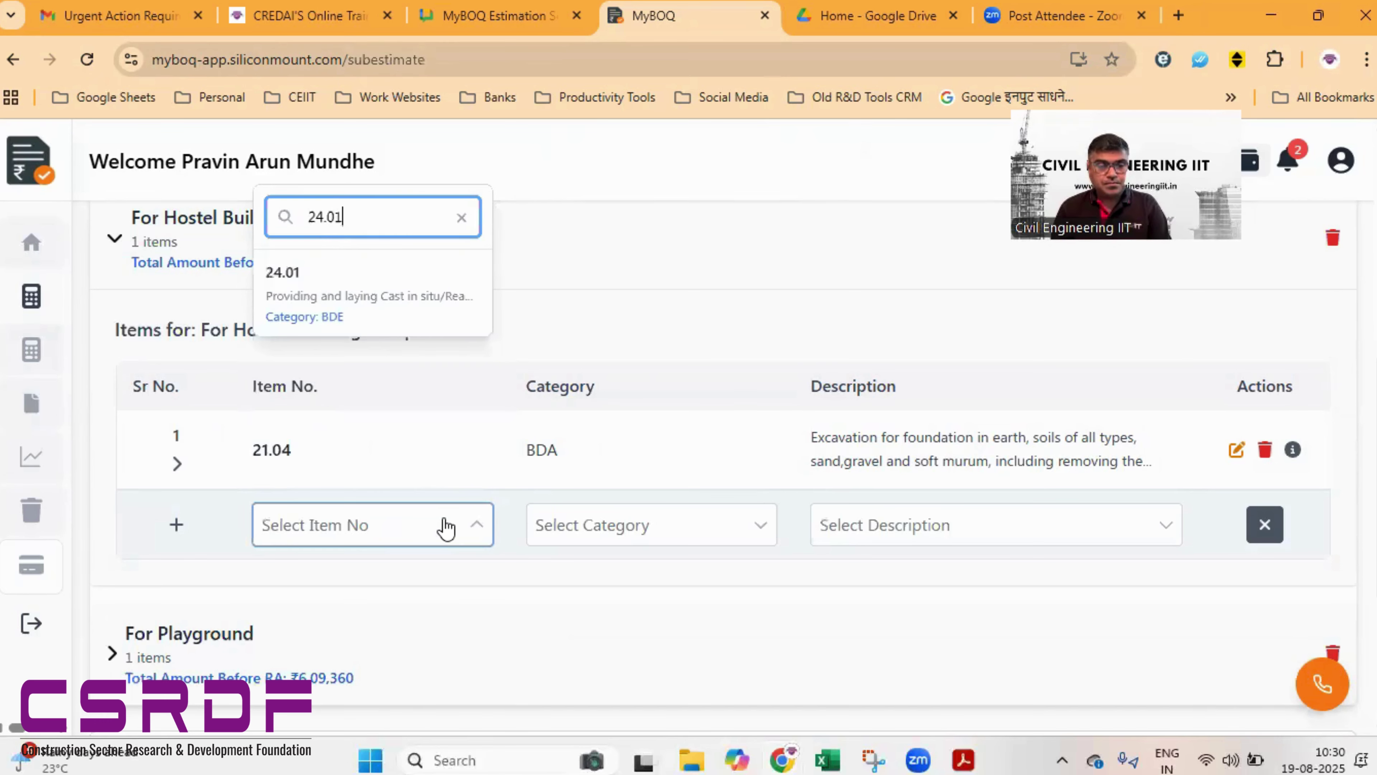
pyautogui.click(347, 298)
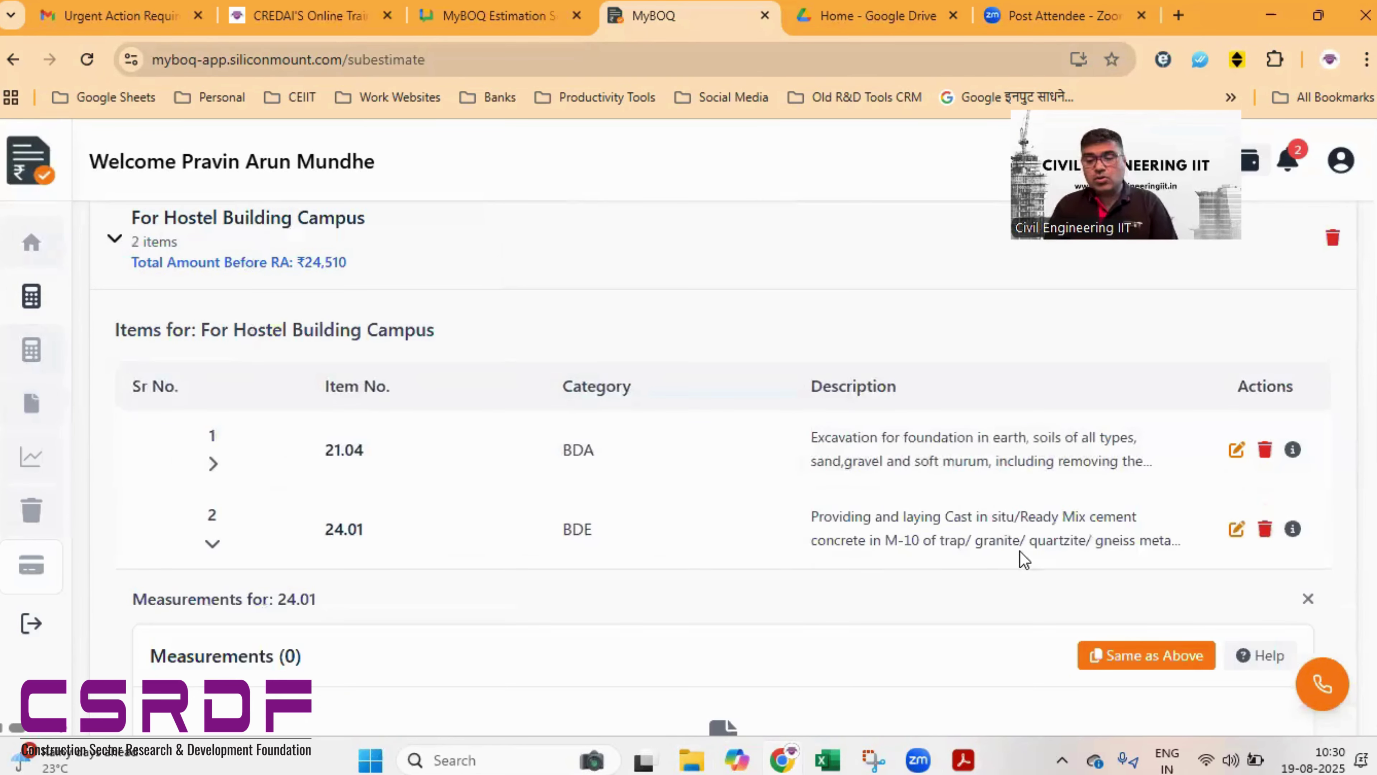
# - Enter item 24.01's measurement: number 40, length 1, width 1, height 0.15
pyautogui.scroll(-6, 351, 486)
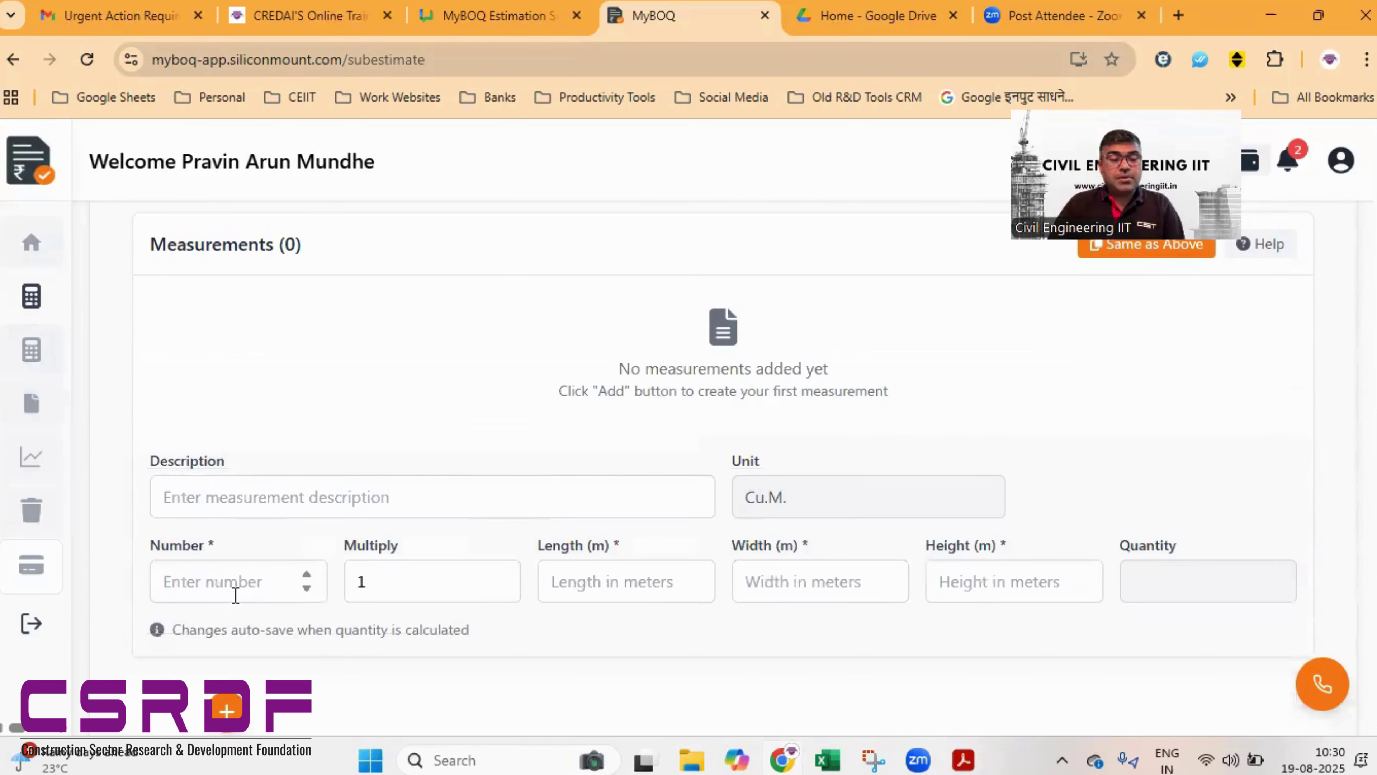
pyautogui.click(236, 585)
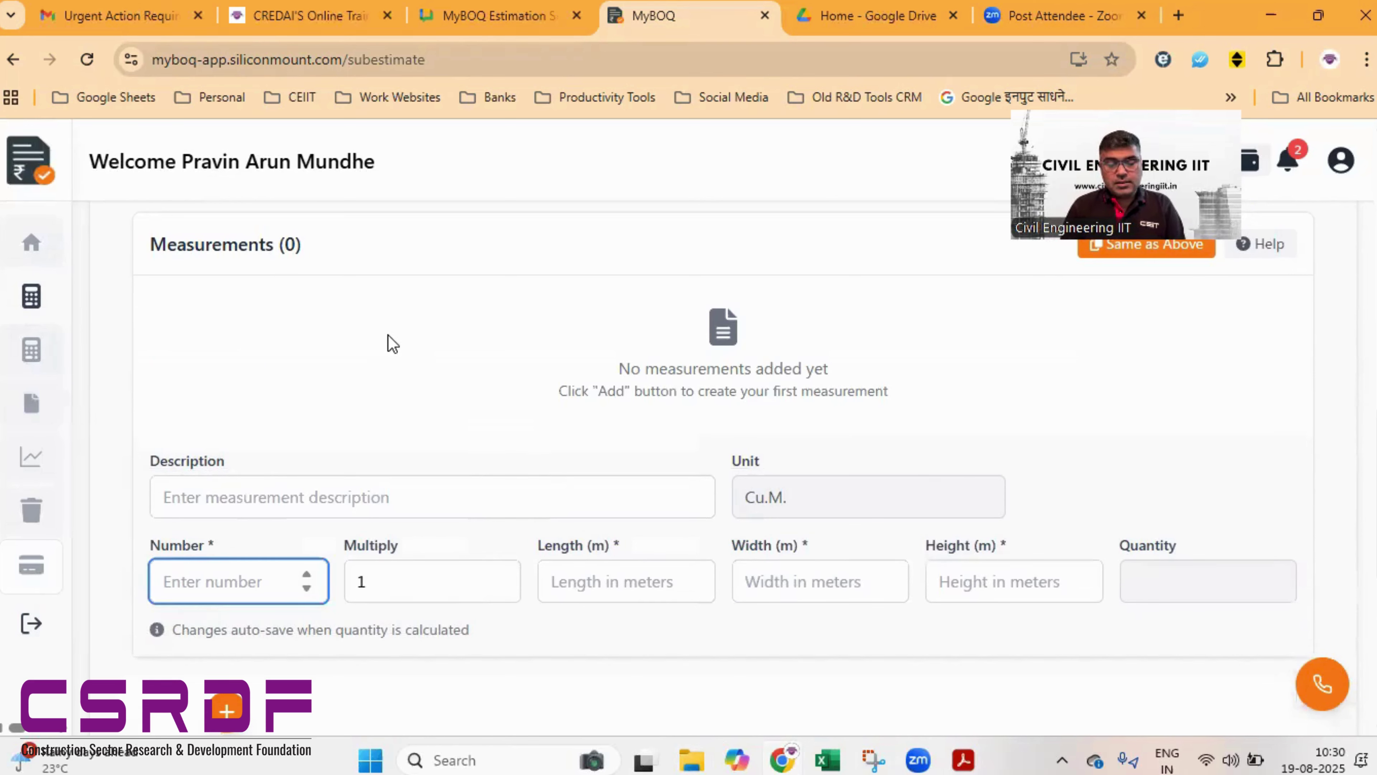
pyautogui.write('40')
pyautogui.press('Tab')
pyautogui.press('Tab')
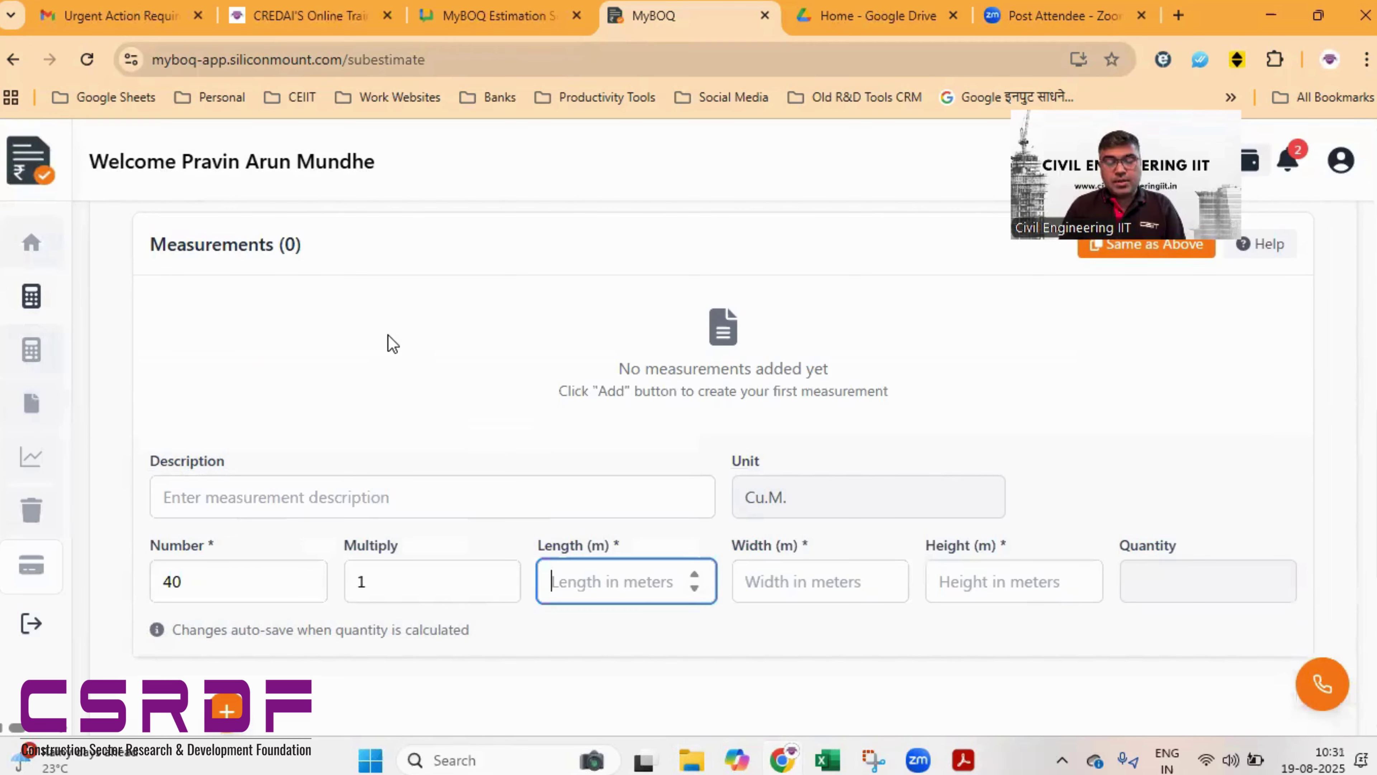
pyautogui.write('1')
pyautogui.press('Tab')
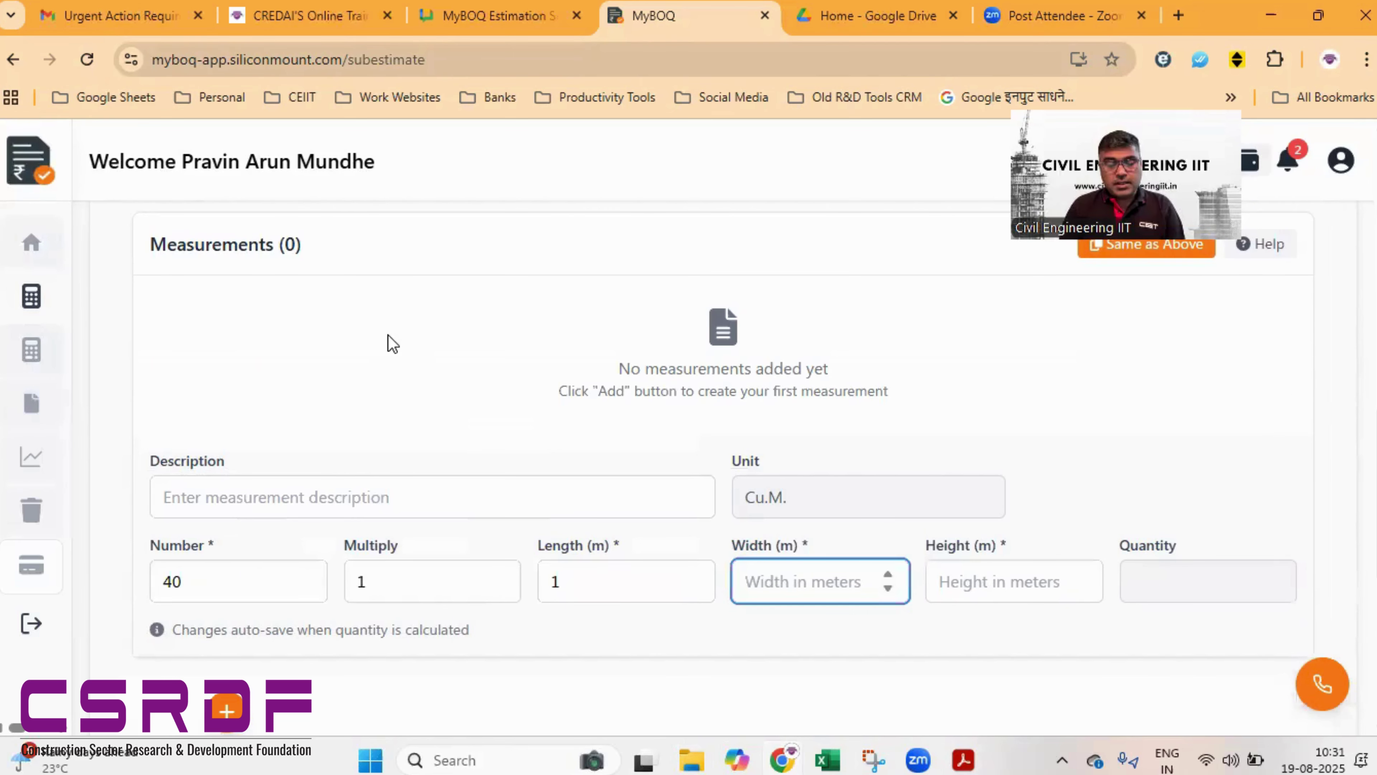
pyautogui.write('1')
pyautogui.press('Tab')
pyautogui.write('0.')
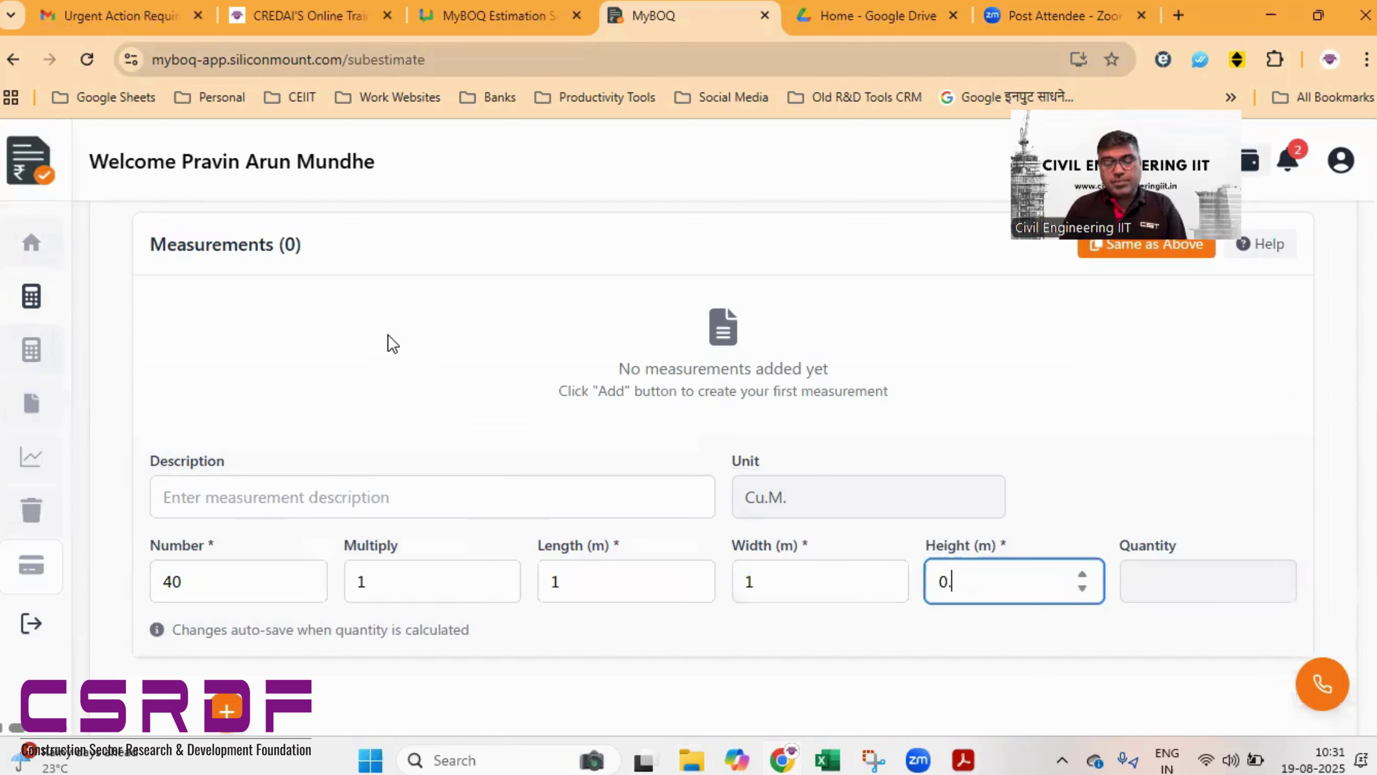
pyautogui.write('15')
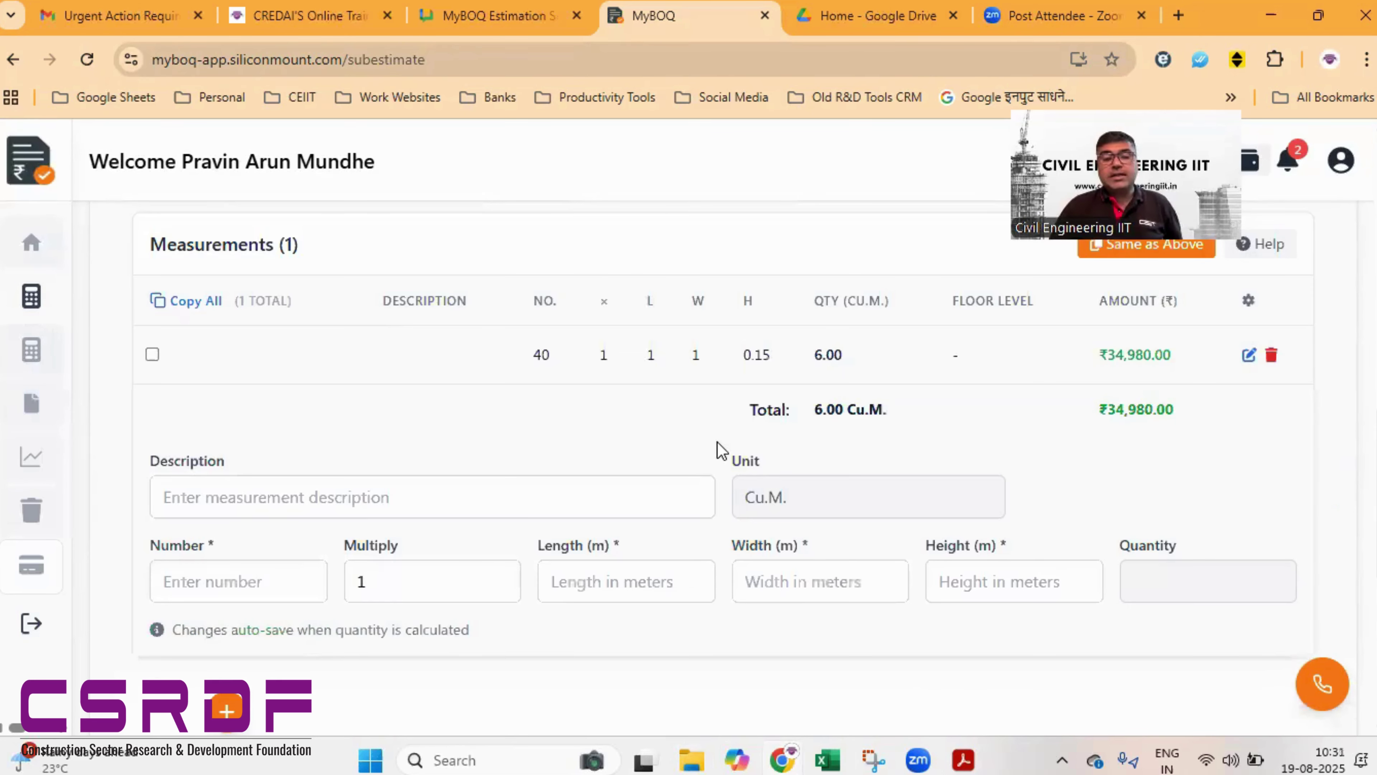
# - Expand the For Playground sub-estimate to show its chain link fencing item 46.39
pyautogui.scroll(5, 717, 442)
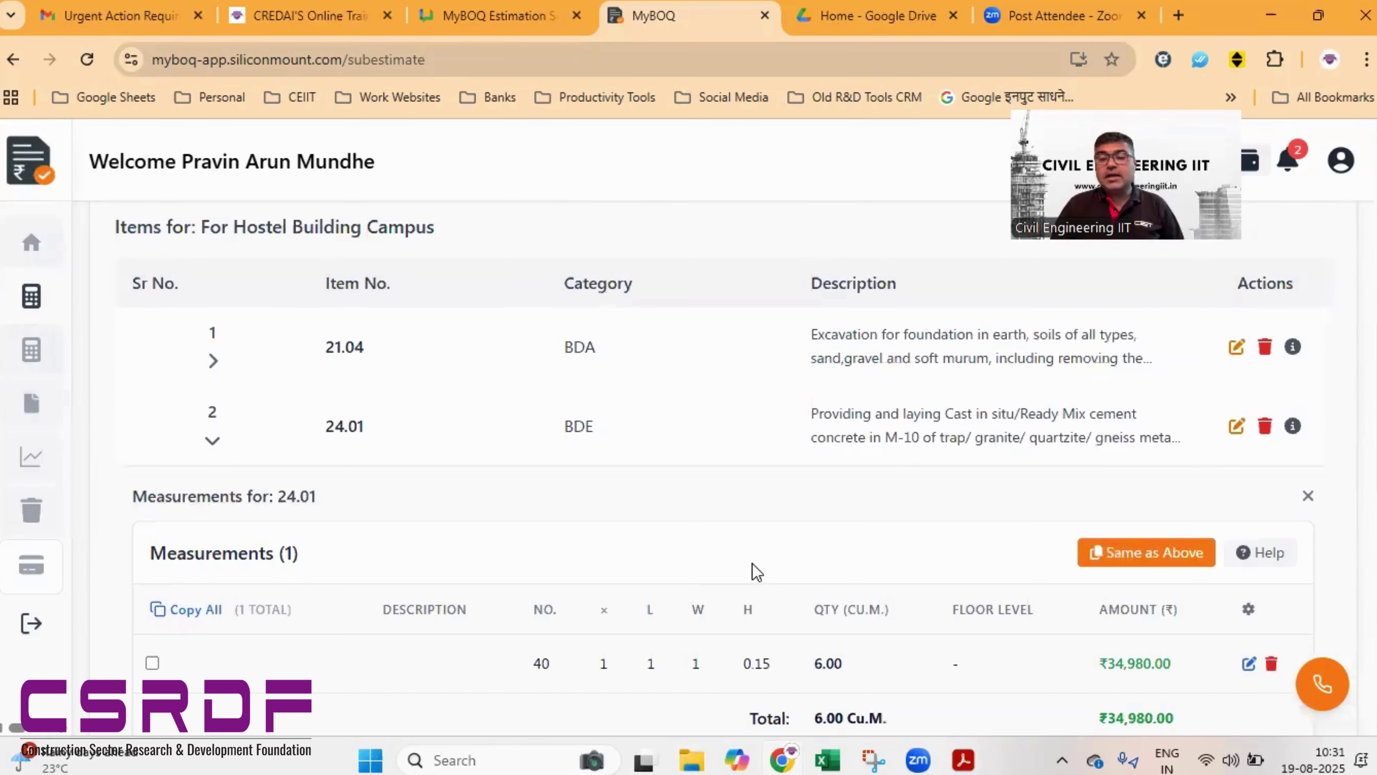
pyautogui.scroll(3, 1088, 428)
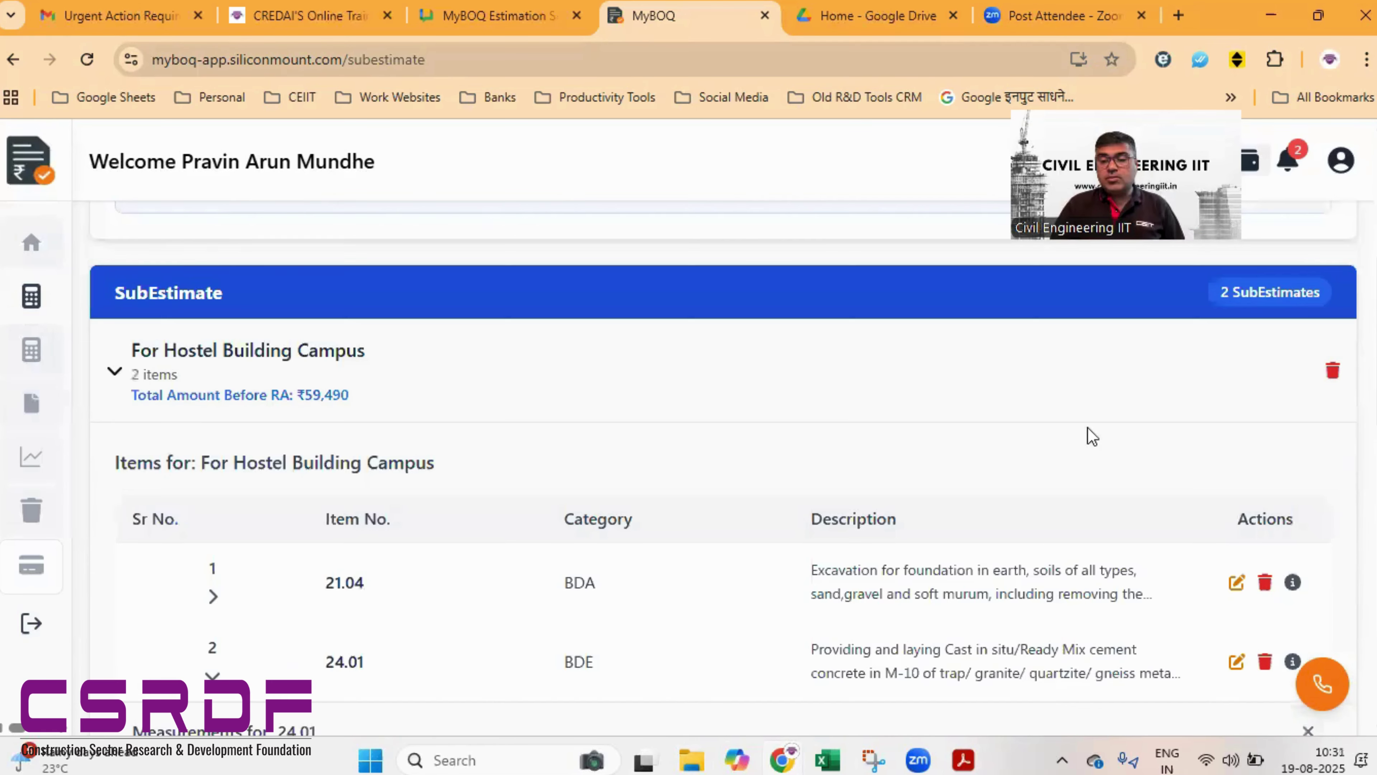
pyautogui.scroll(2, 1202, 448)
pyautogui.scroll(-5, 1156, 434)
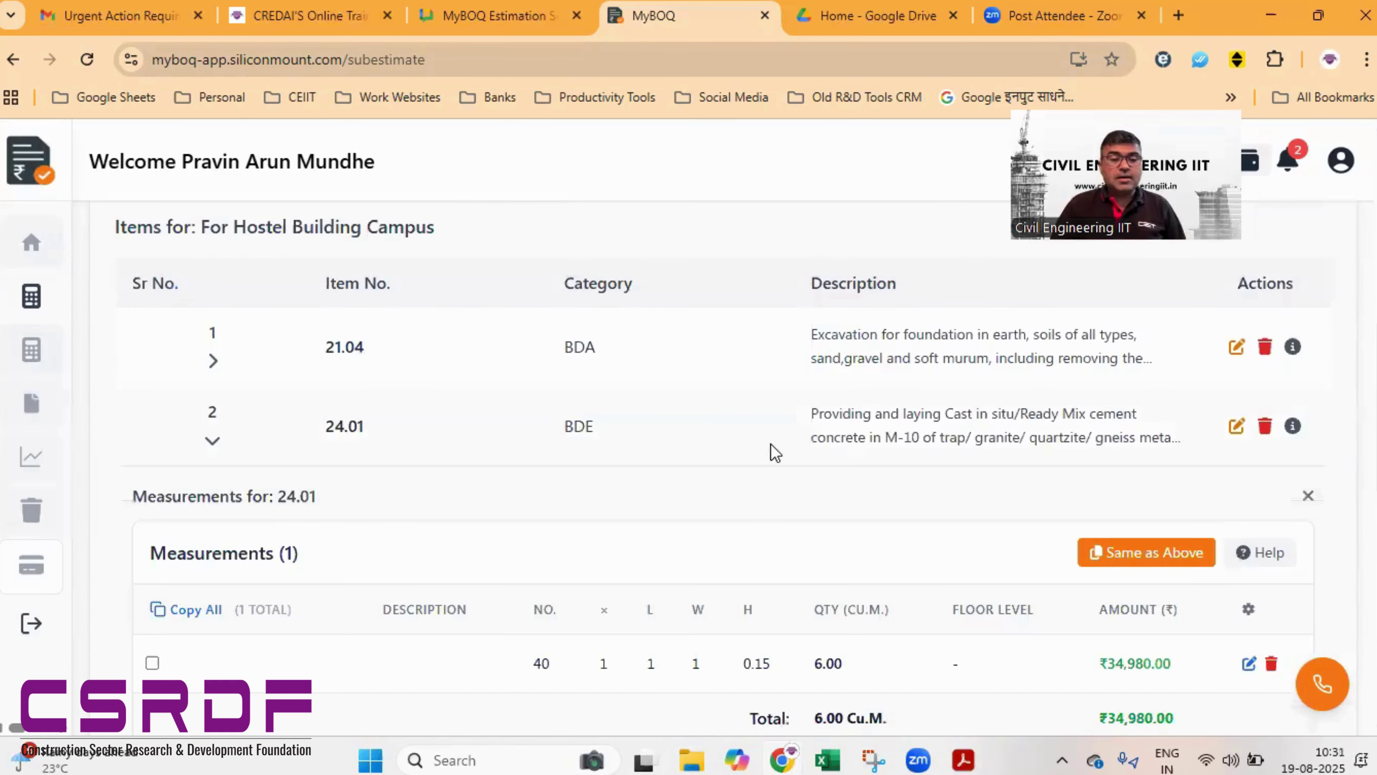
pyautogui.scroll(2, 492, 391)
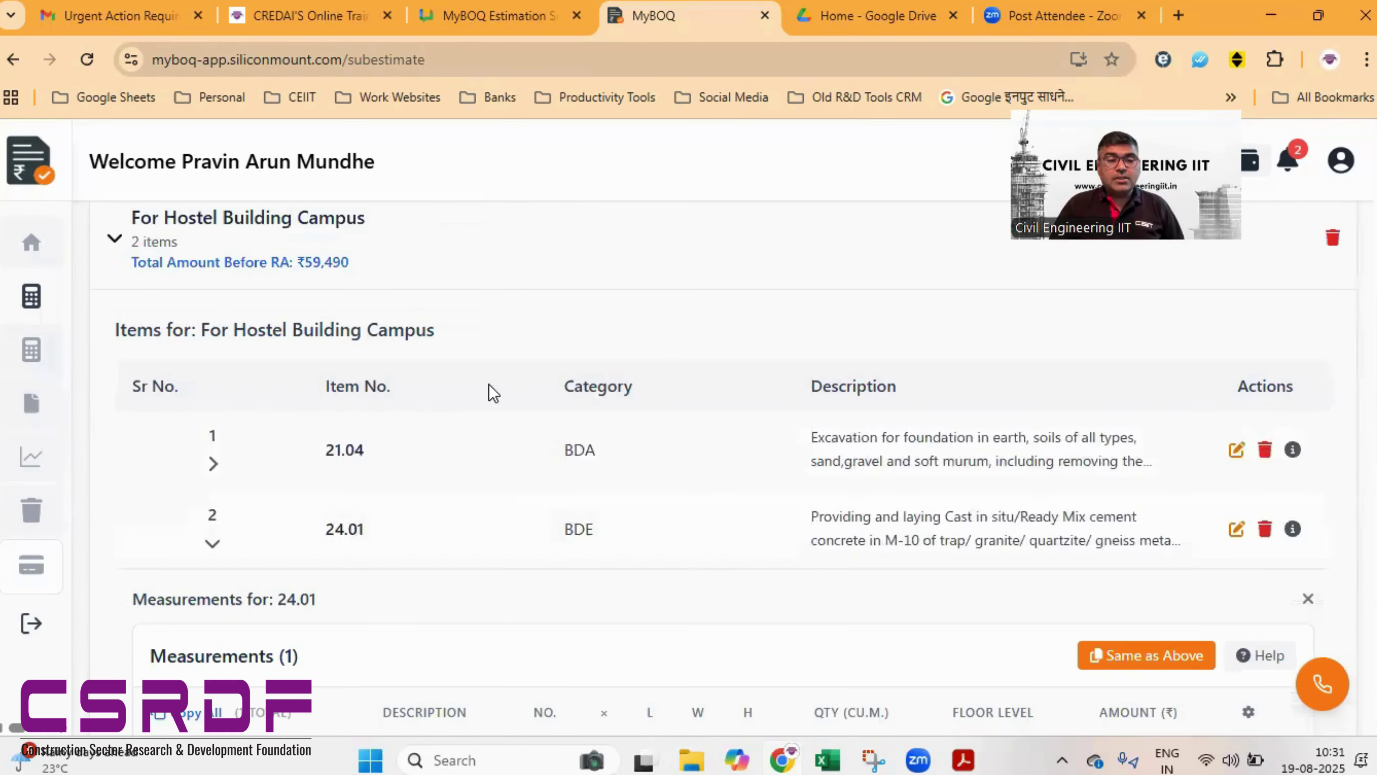
pyautogui.scroll(-8, 490, 388)
pyautogui.scroll(5, 490, 388)
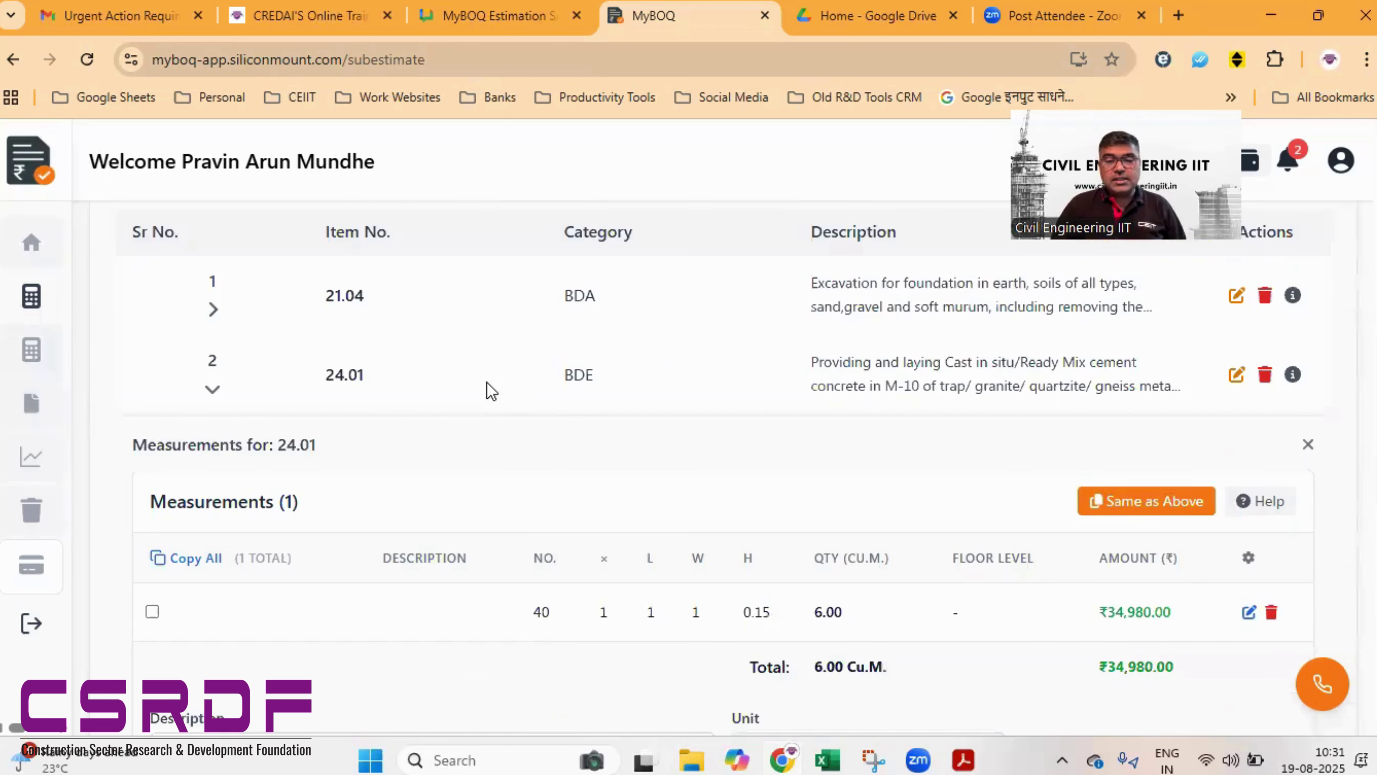
pyautogui.scroll(1, 862, 423)
pyautogui.scroll(-6, 865, 453)
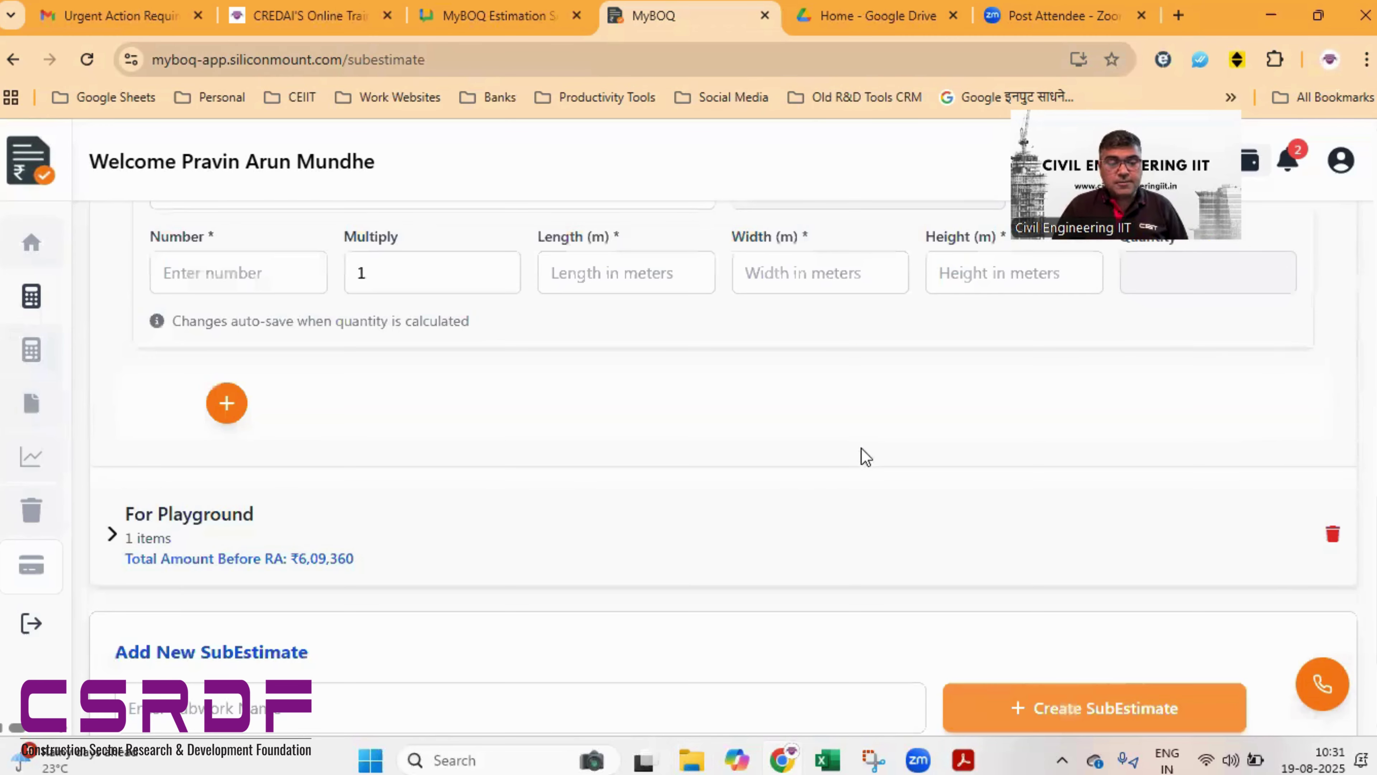
pyautogui.scroll(-3, 513, 471)
pyautogui.click(279, 385)
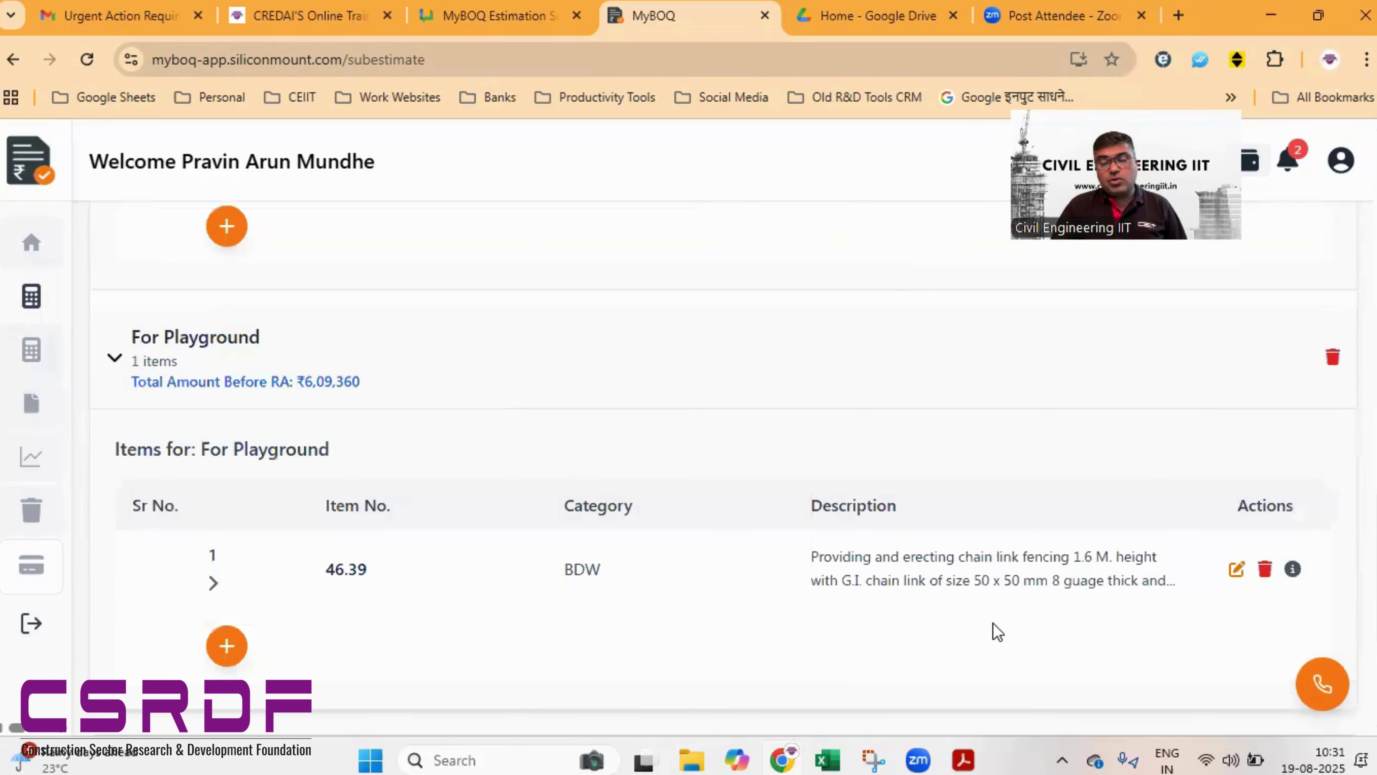
pyautogui.scroll(1, 926, 419)
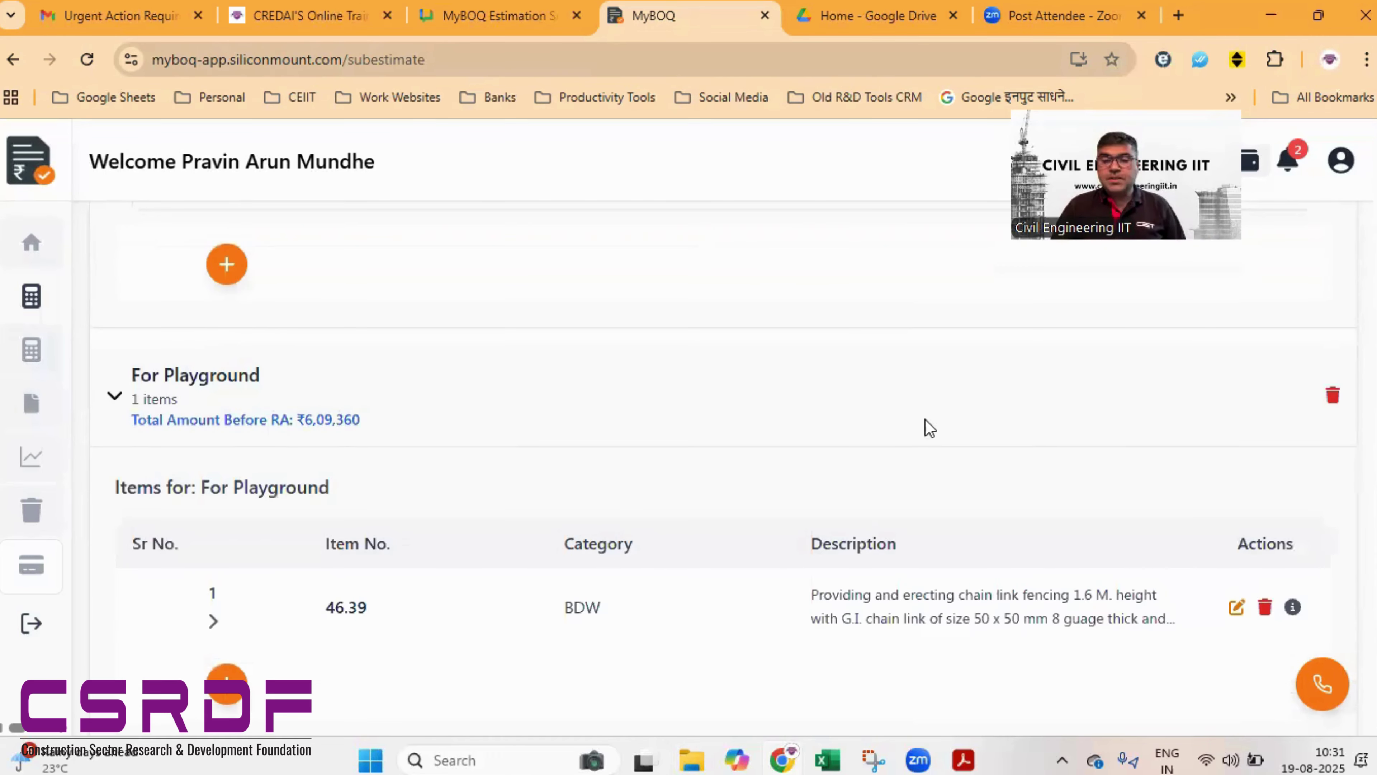
pyautogui.scroll(5, 925, 419)
pyautogui.scroll(4, 926, 429)
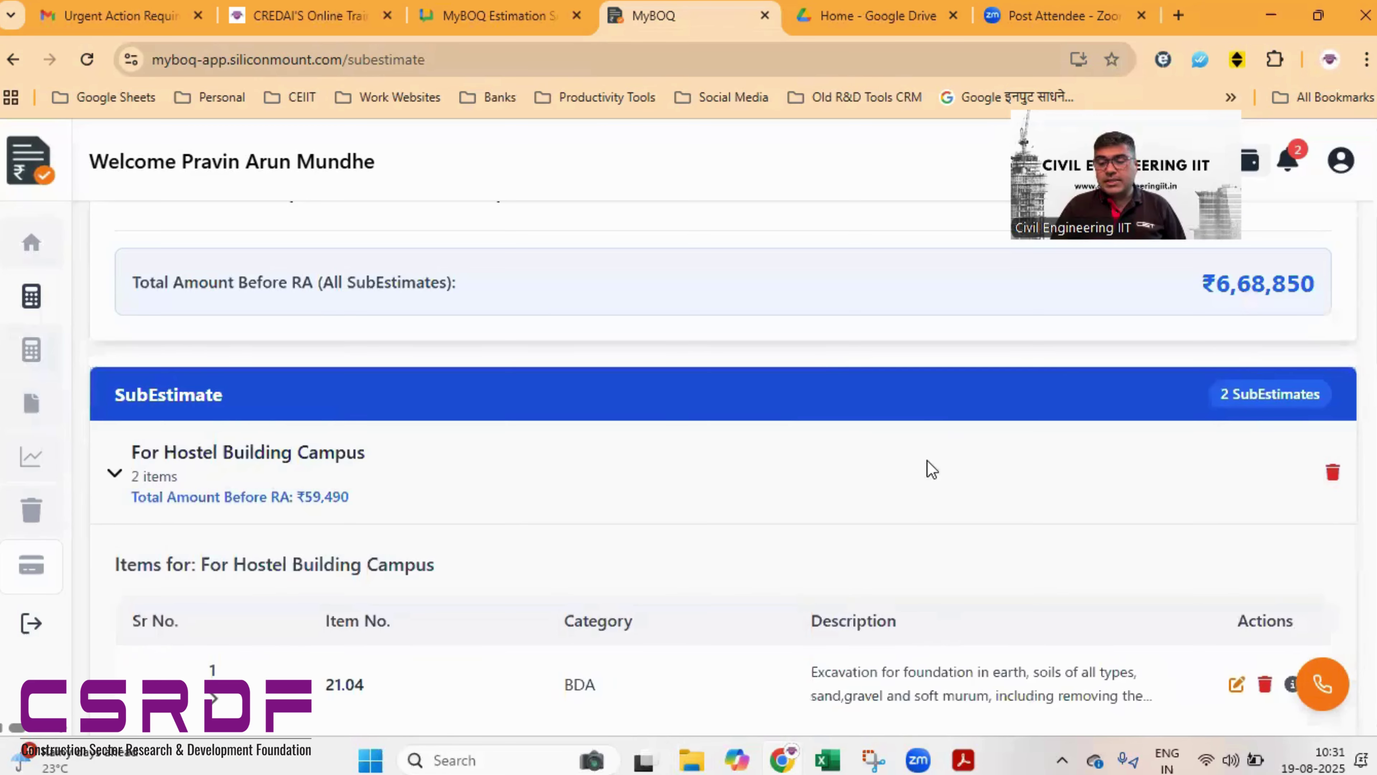
pyautogui.scroll(-9, 928, 458)
pyautogui.scroll(-2, 655, 652)
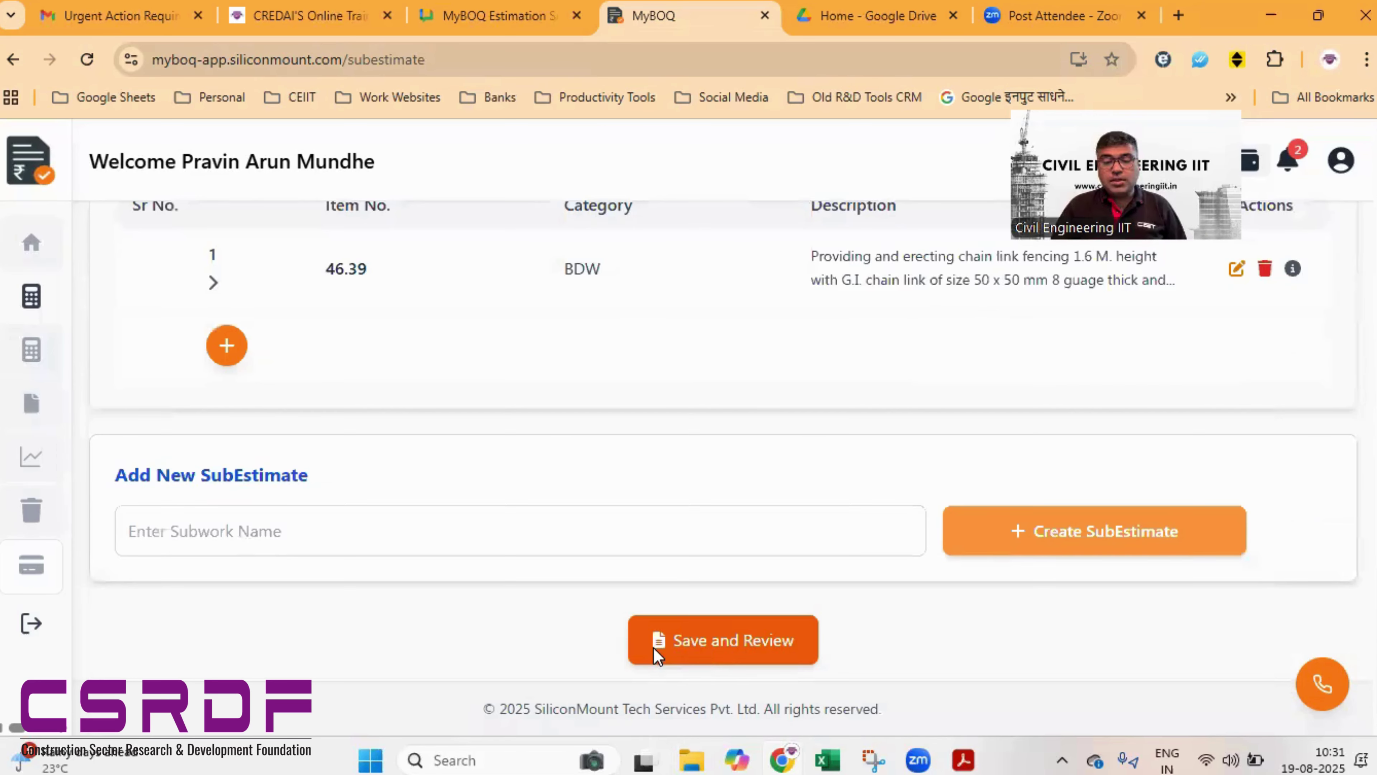
# - Save the estimate and bring up its review page
pyautogui.click(699, 648)
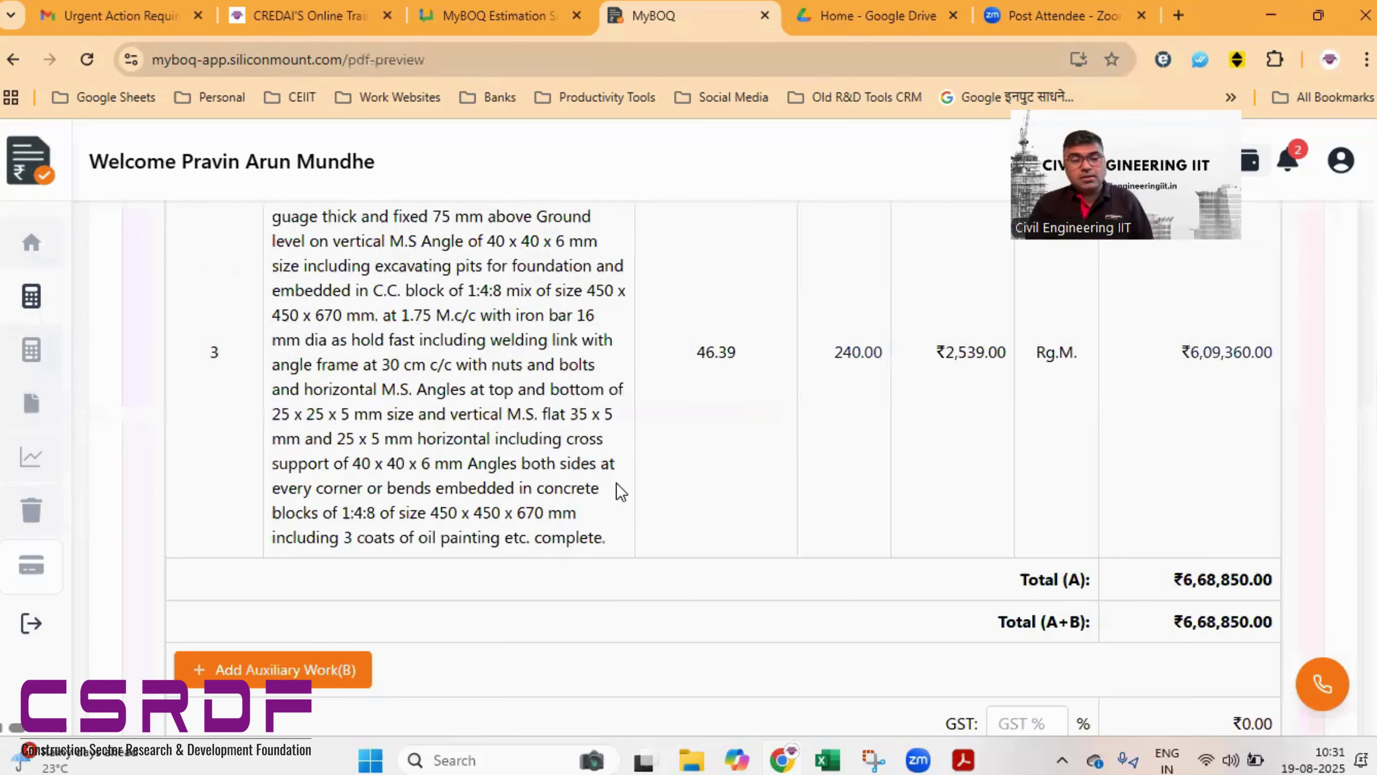
pyautogui.scroll(5, 597, 561)
pyautogui.scroll(10, 602, 563)
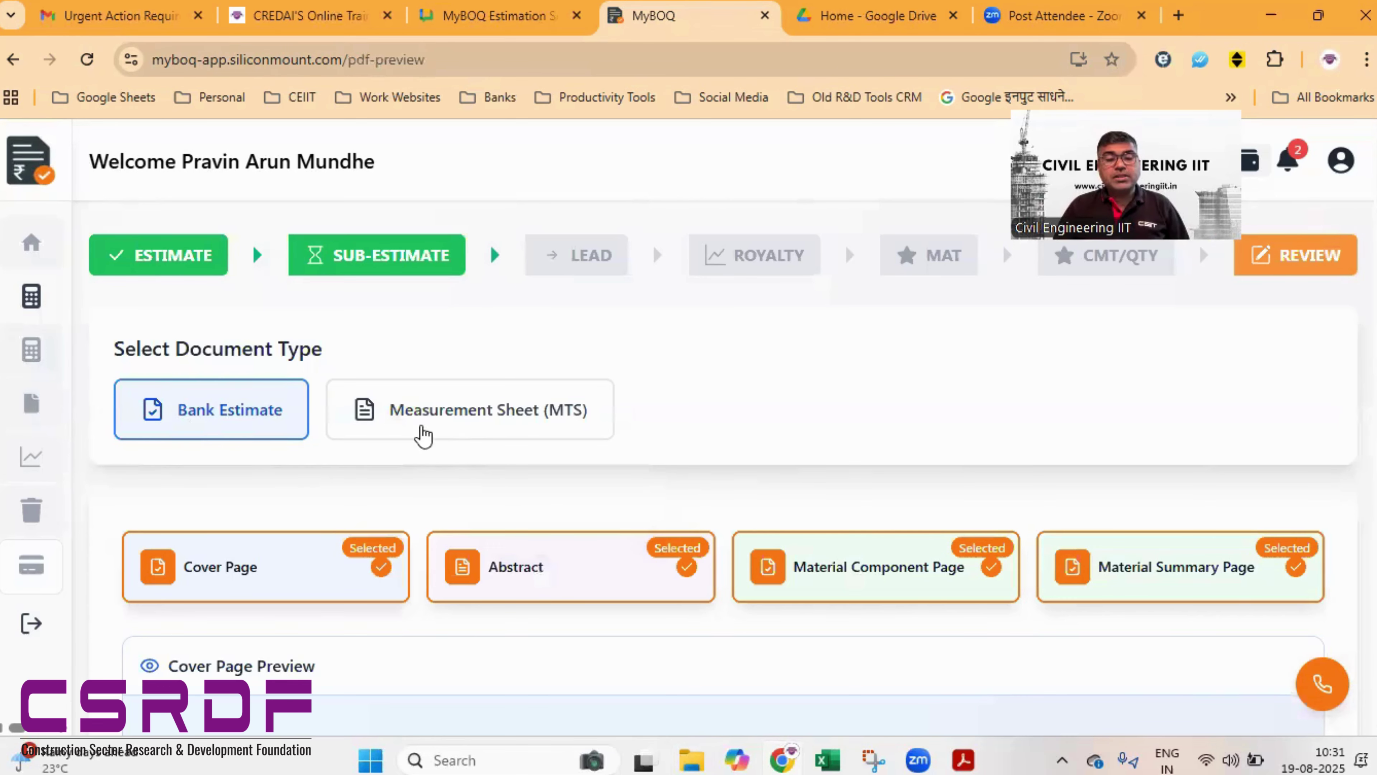
pyautogui.click(446, 433)
# - Keep Bank Estimate with all four report pages selected and start the cover page
pyautogui.scroll(-1, 445, 488)
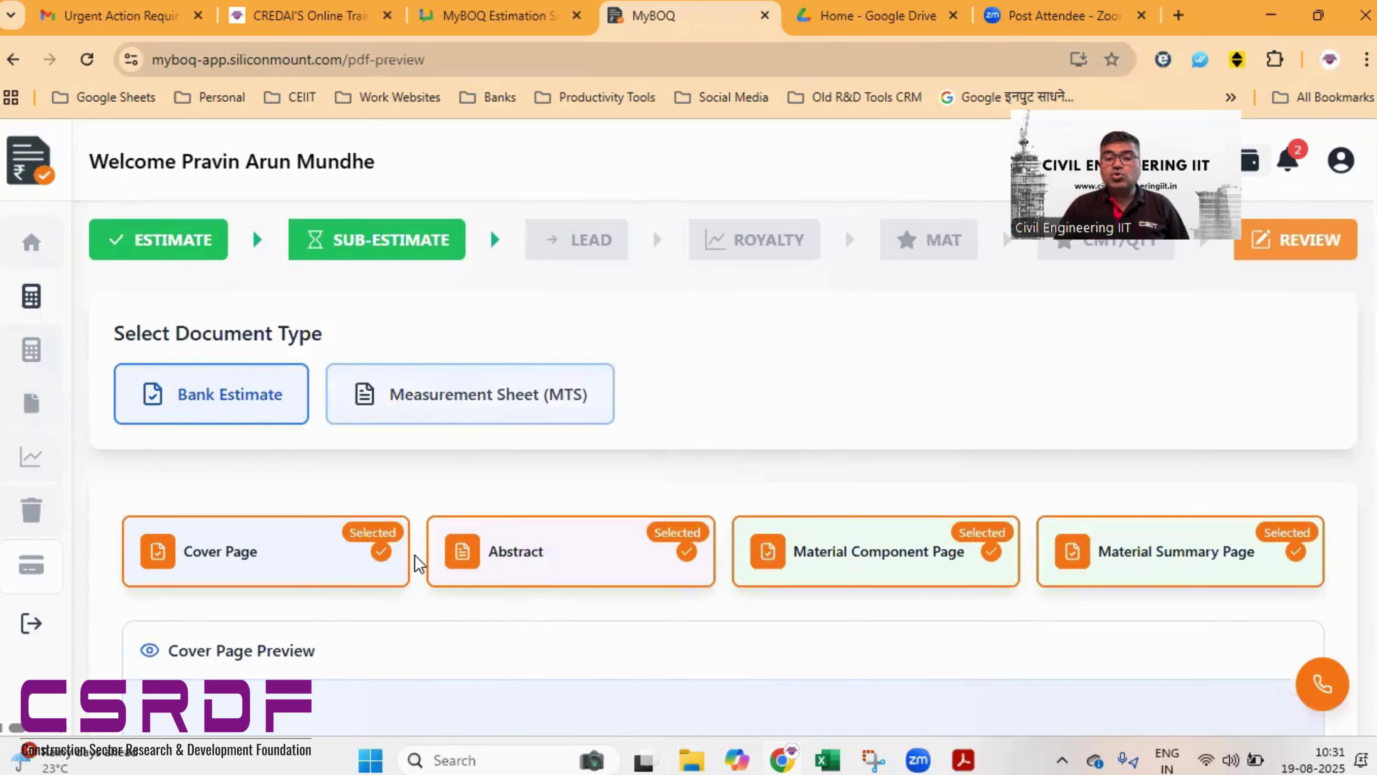
pyautogui.scroll(-2, 460, 368)
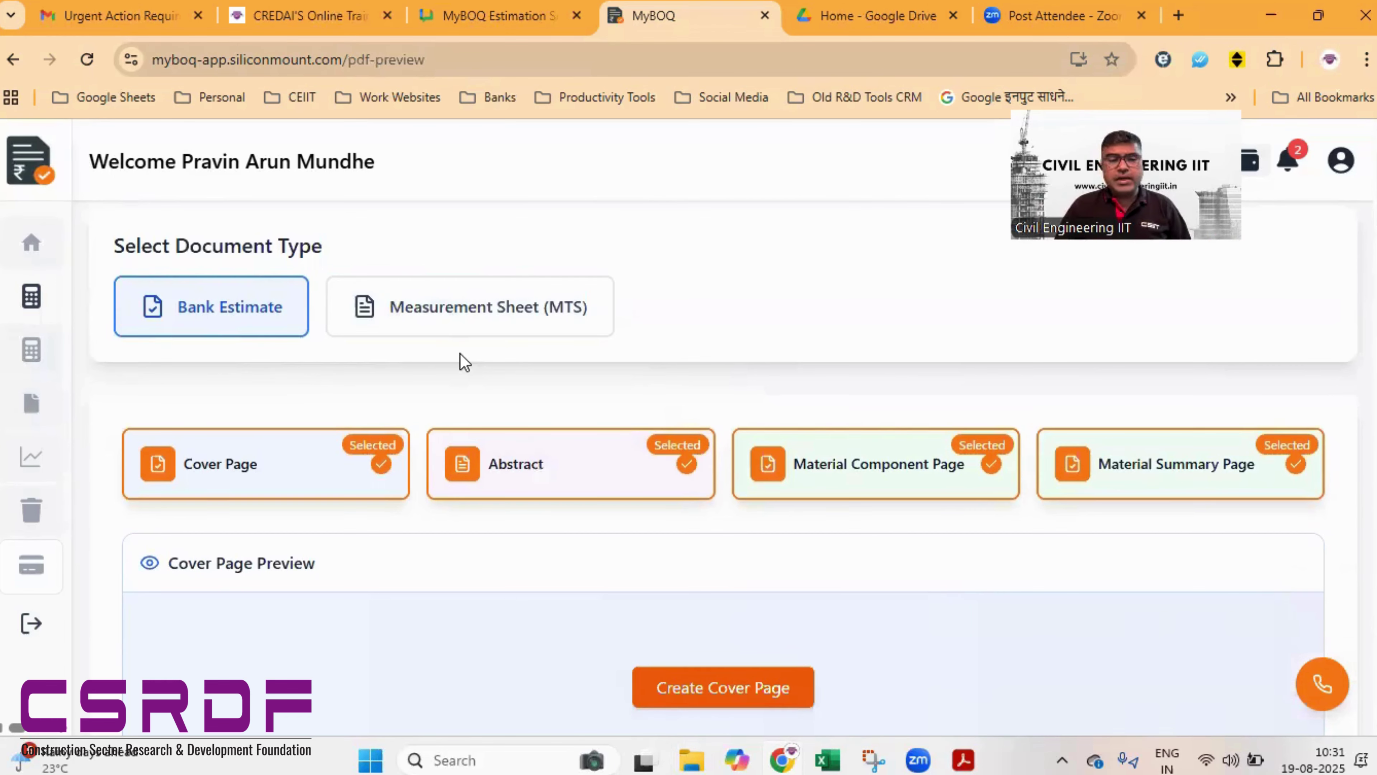
pyautogui.scroll(-2, 429, 413)
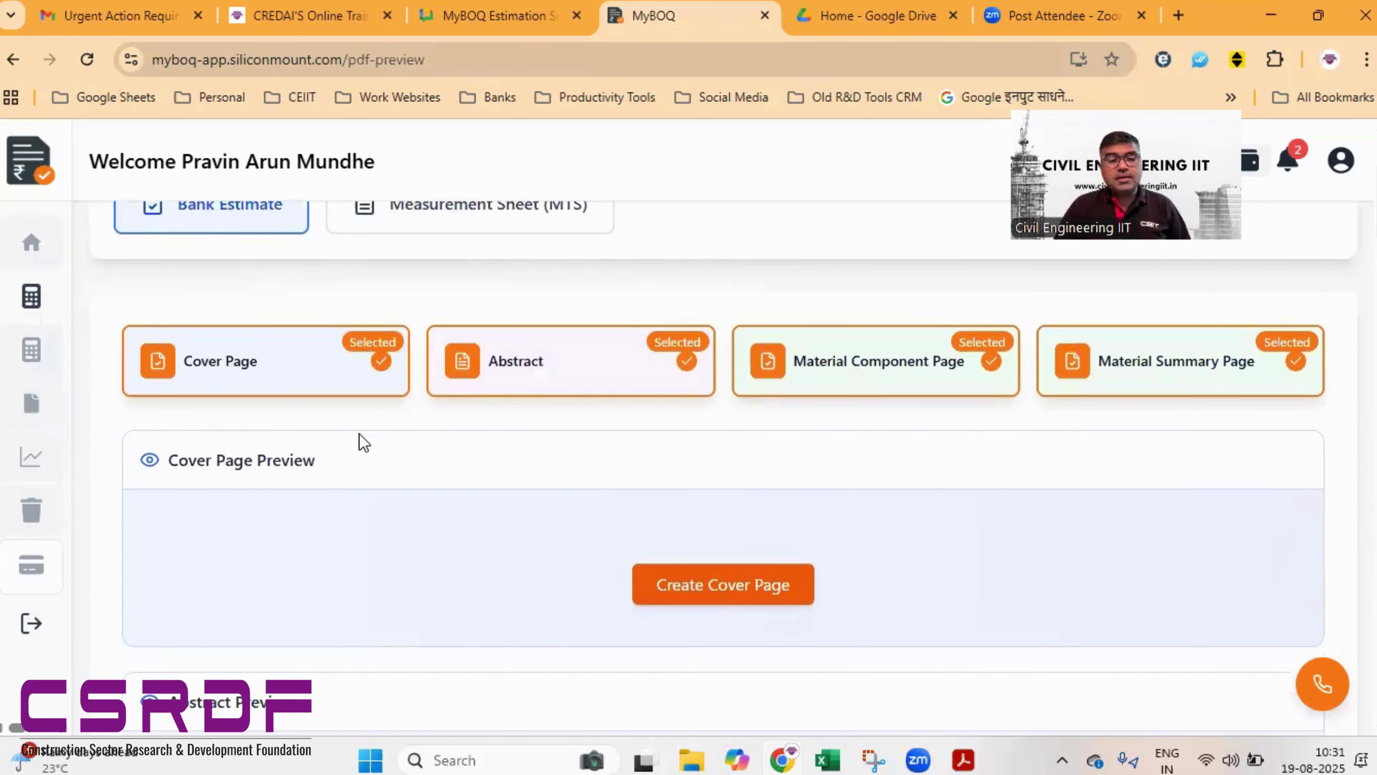
pyautogui.moveTo(282, 394)
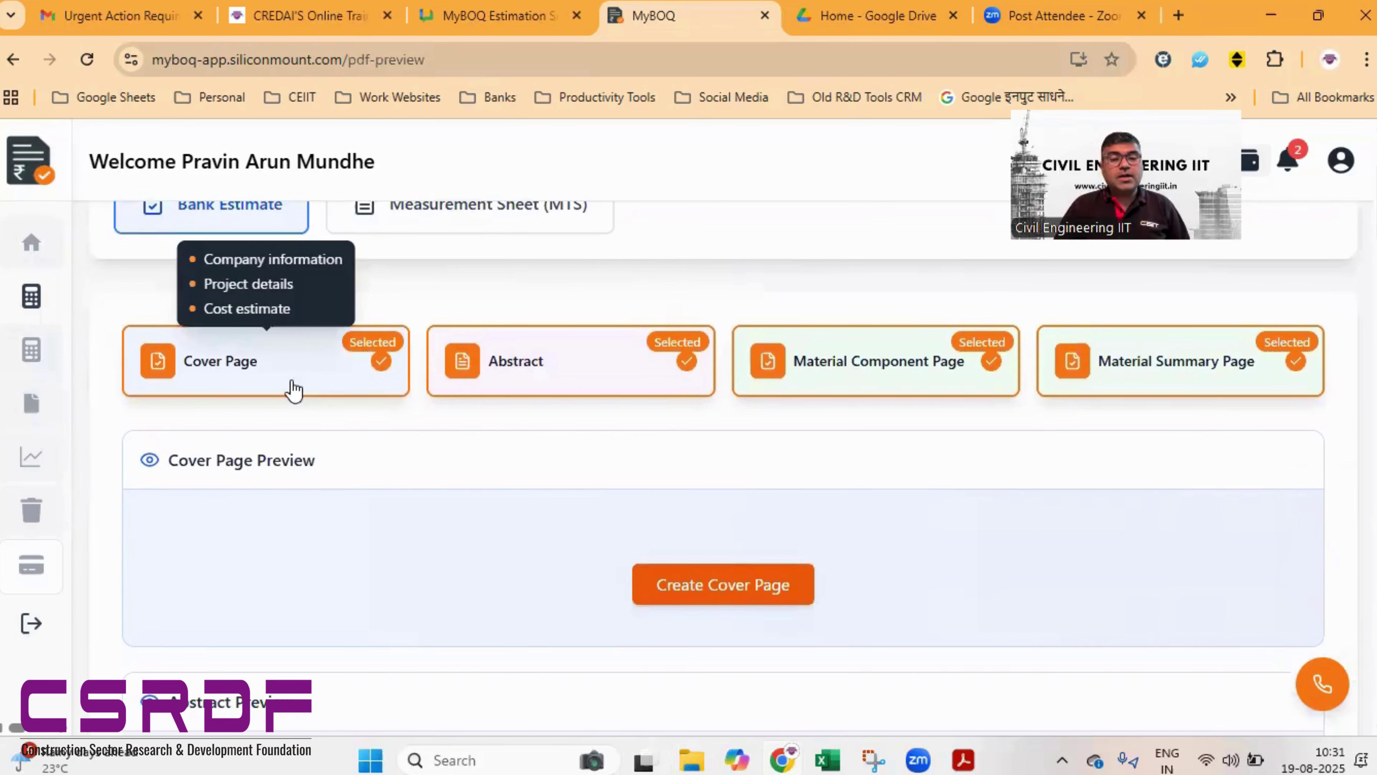
pyautogui.moveTo(284, 346)
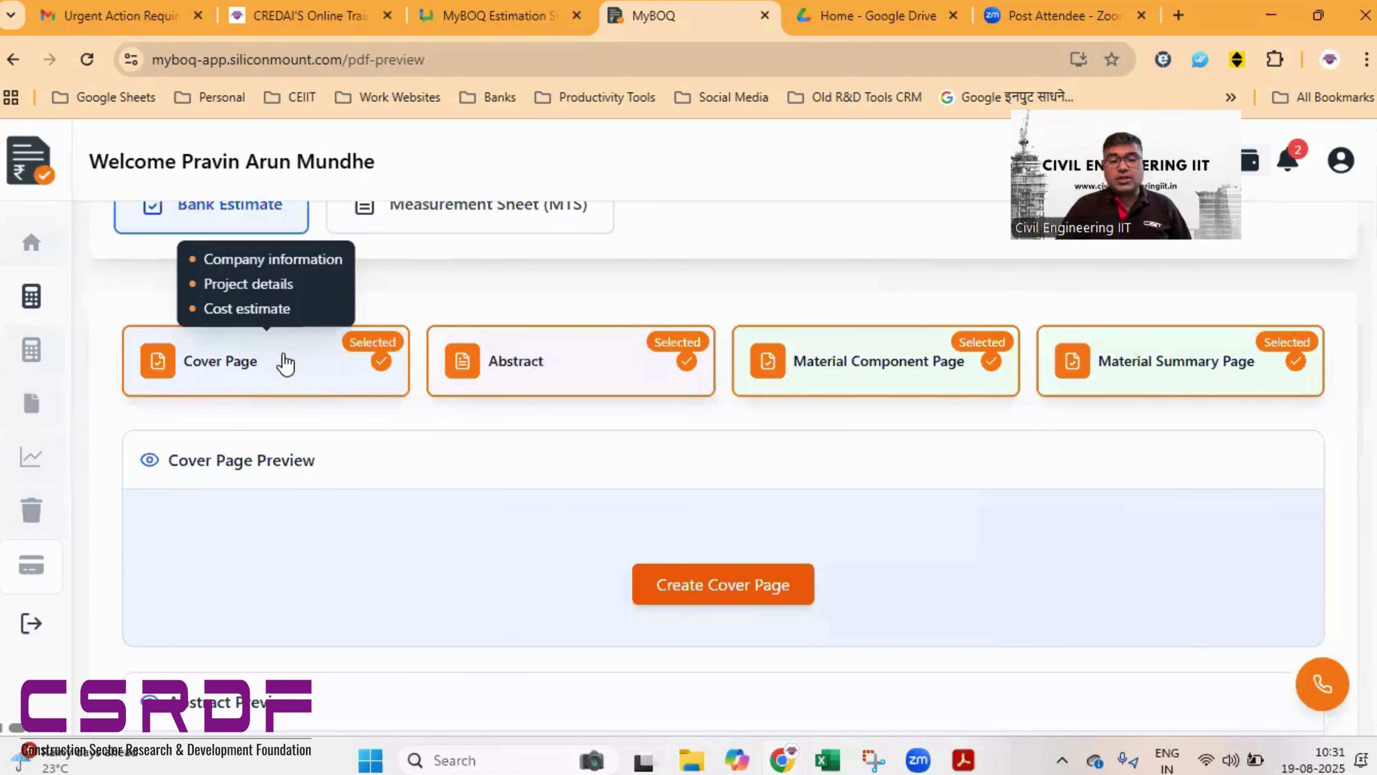
pyautogui.click(770, 601)
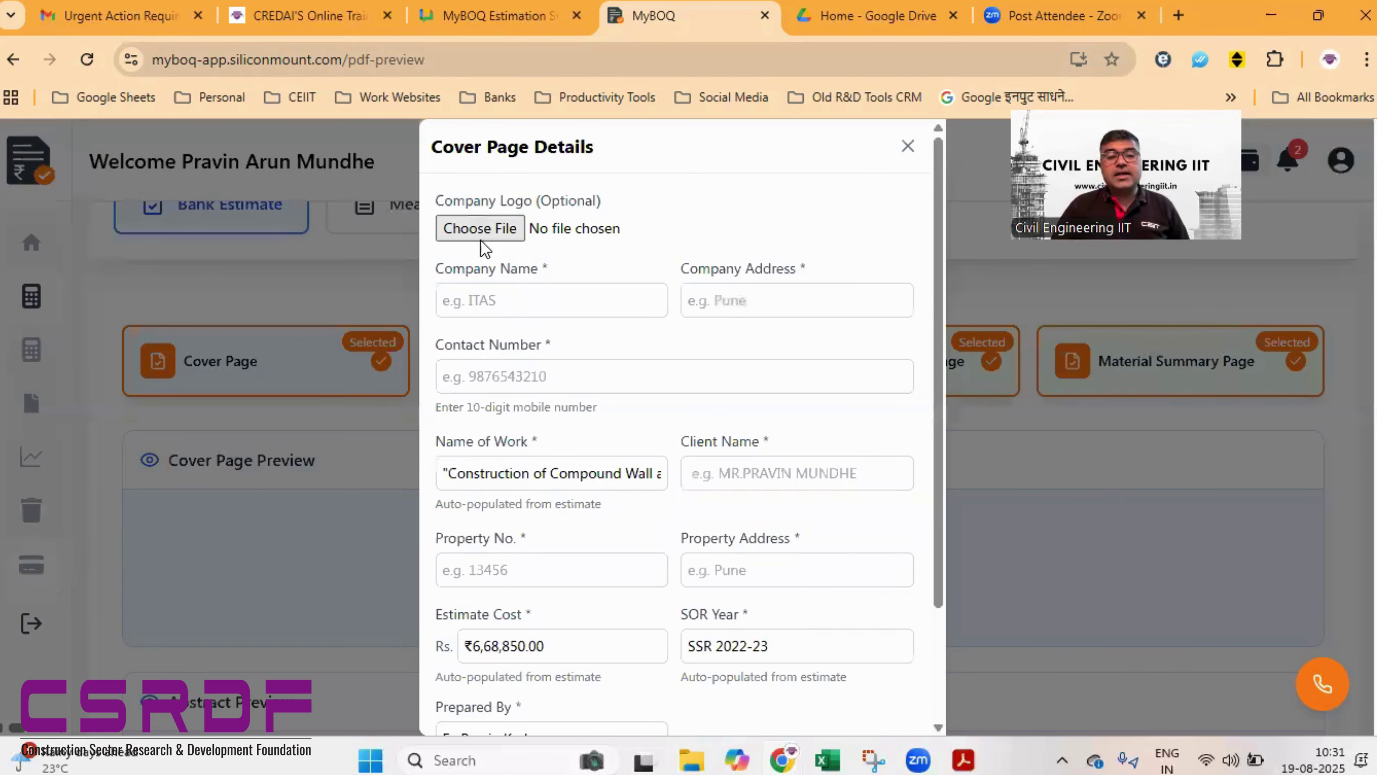
# - Upload 1002069577.jpeg from Downloads as the cover page's company logo
pyautogui.click(483, 228)
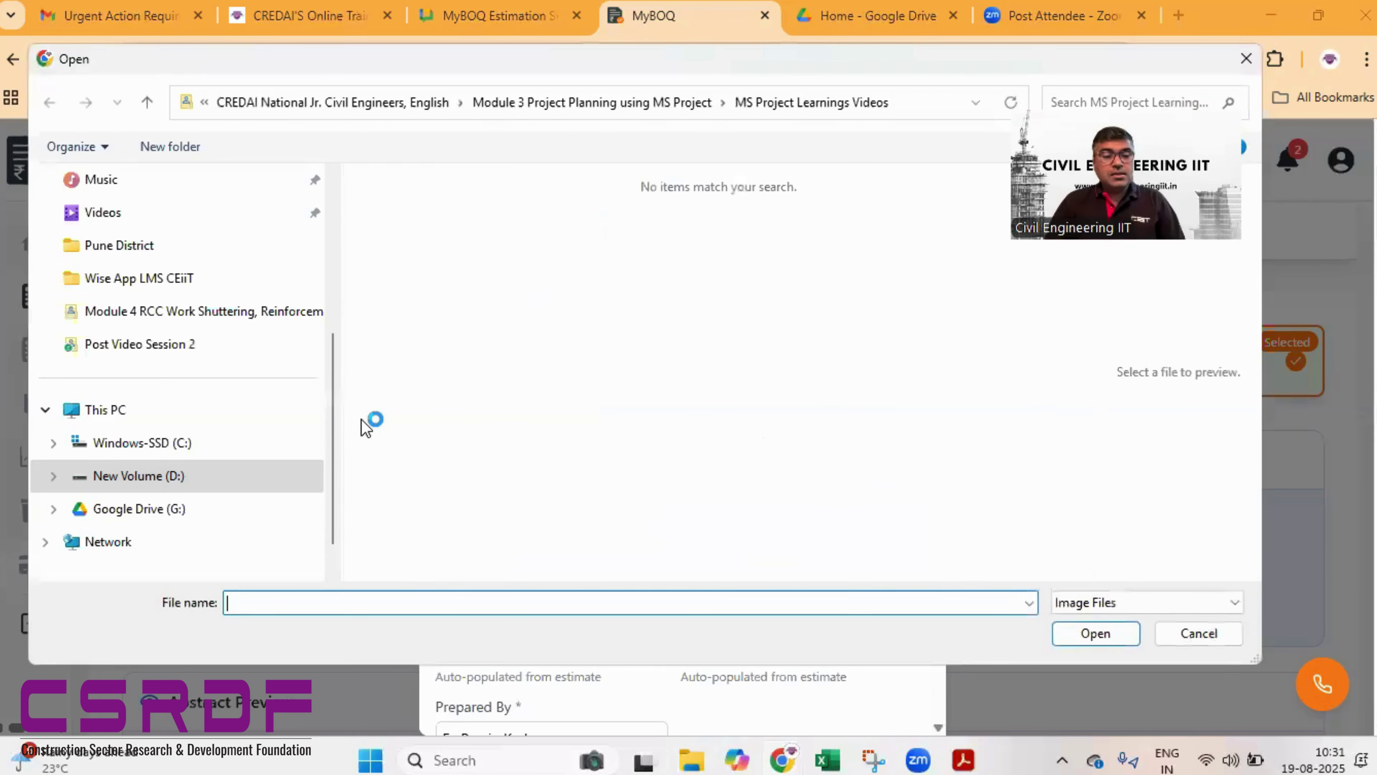
pyautogui.scroll(5, 182, 299)
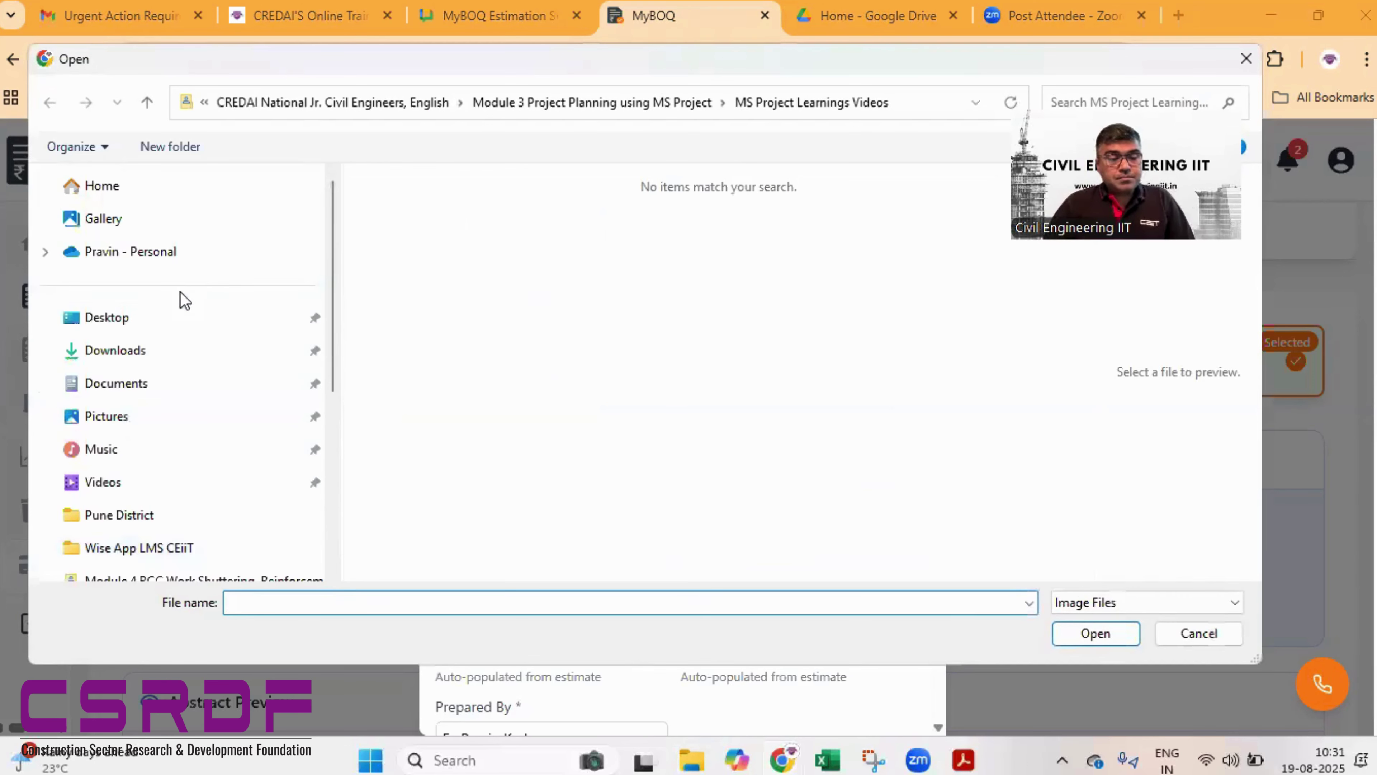
pyautogui.click(123, 353)
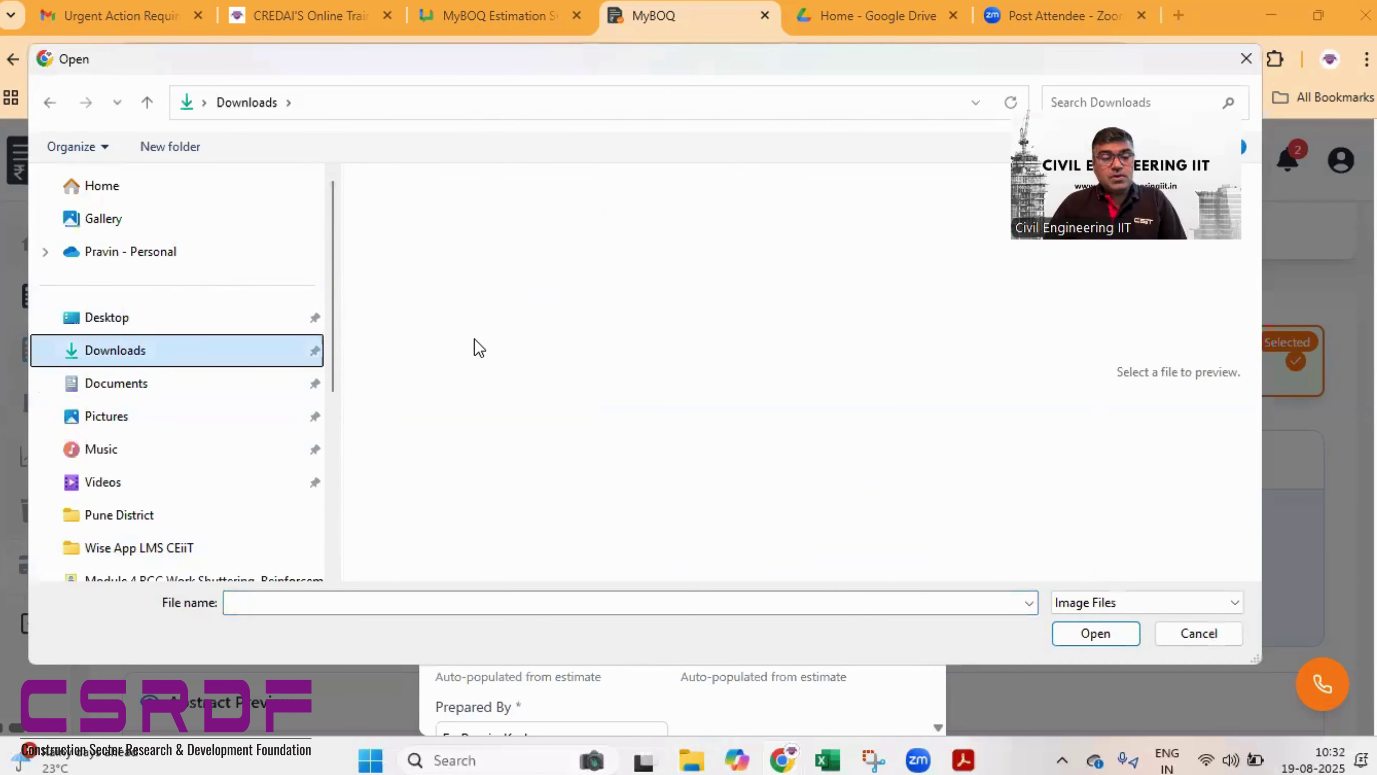
pyautogui.scroll(-10, 524, 362)
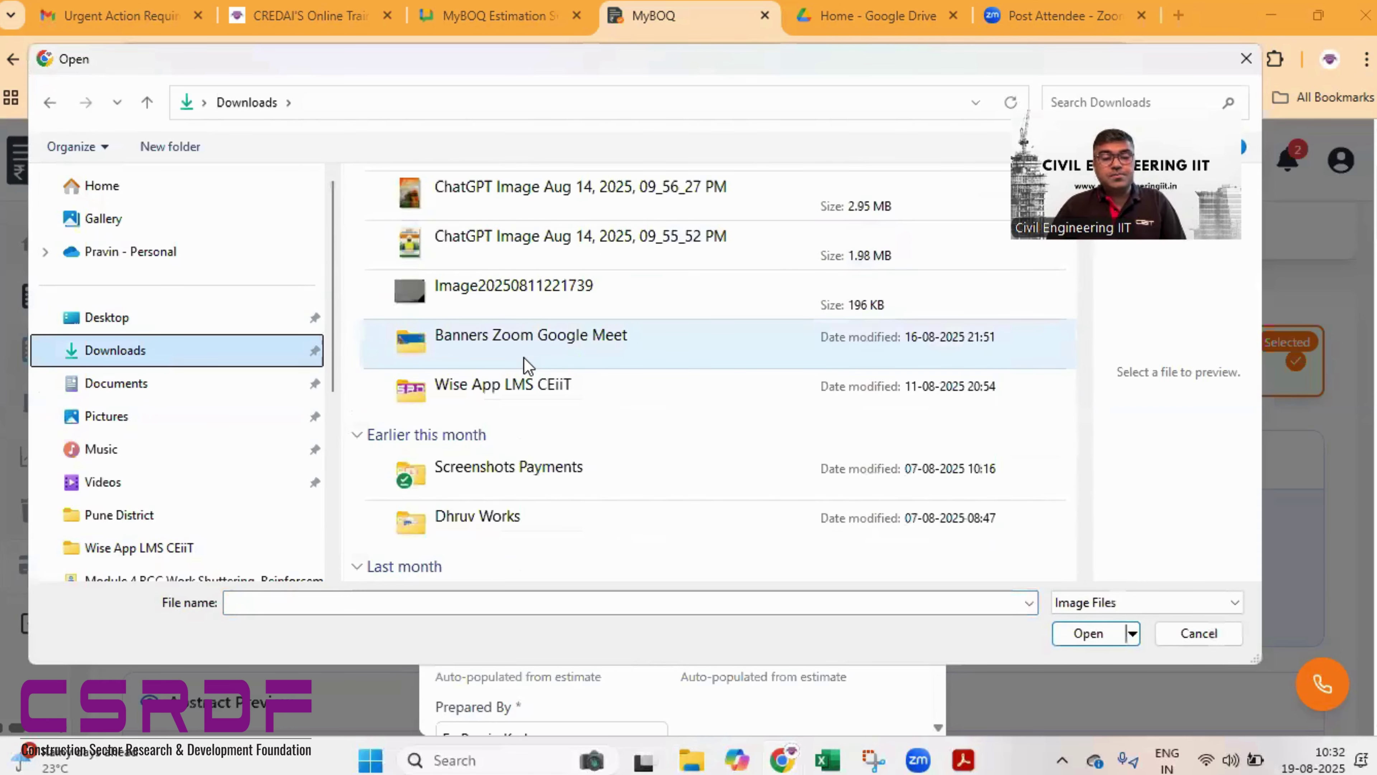
pyautogui.scroll(-3, 524, 363)
pyautogui.click(521, 470)
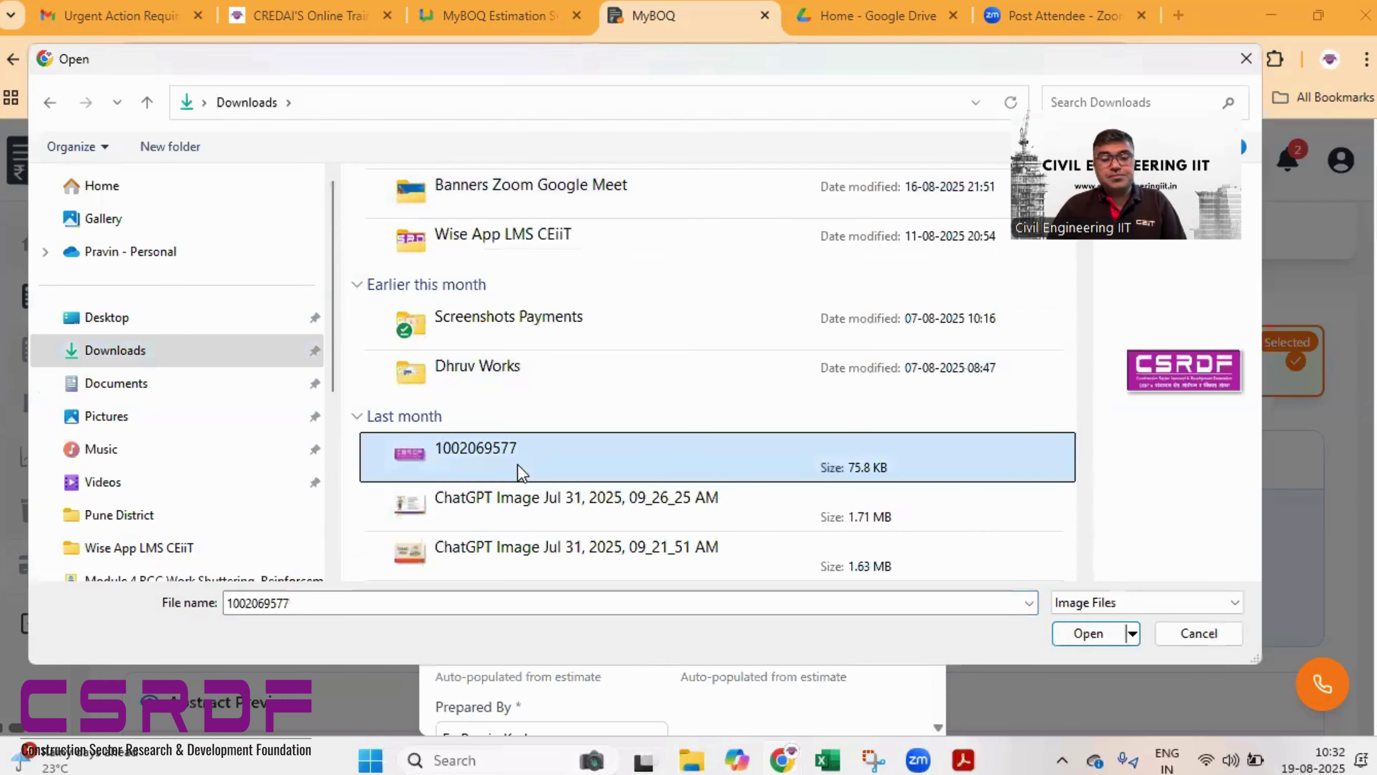
pyautogui.click(1089, 633)
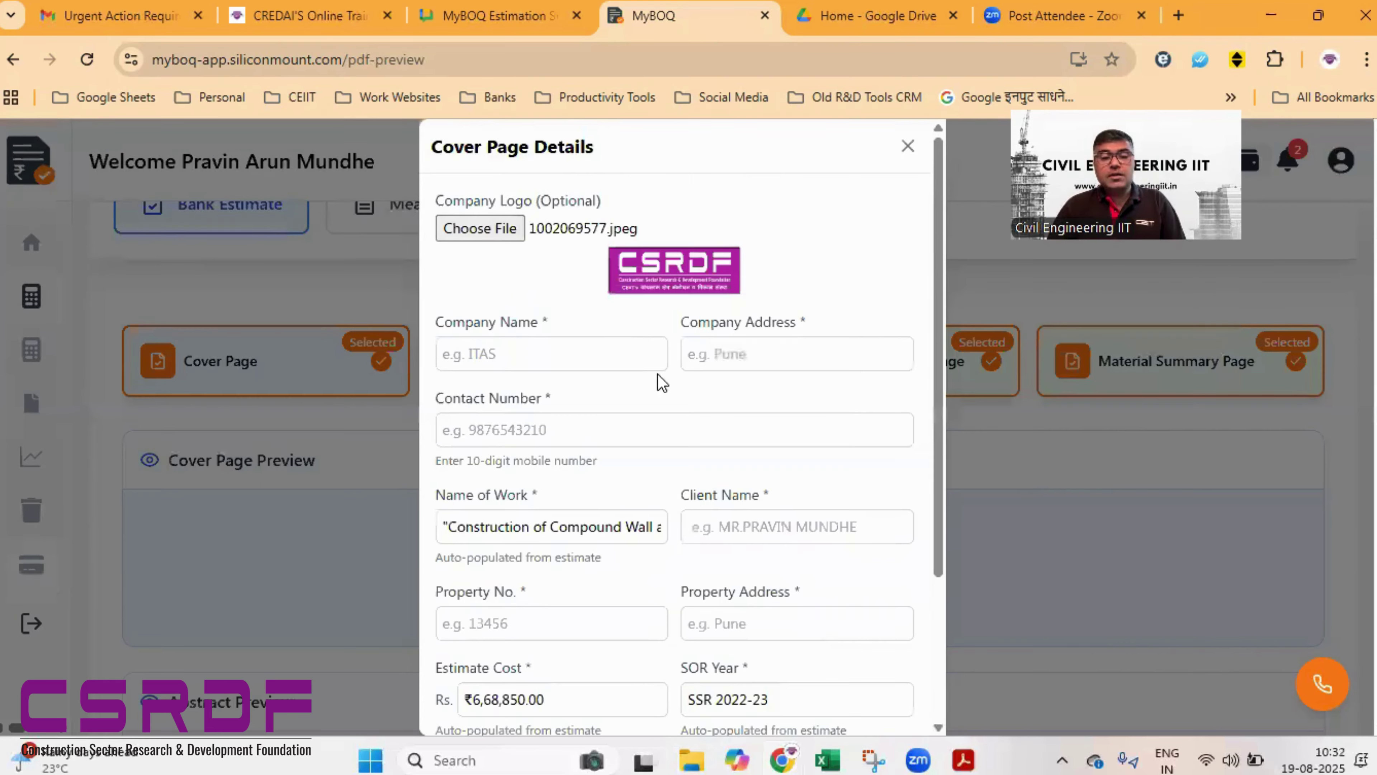
# - Enter company name CSRDF, address Pune and the company's contact number on the cover page
pyautogui.click(594, 359)
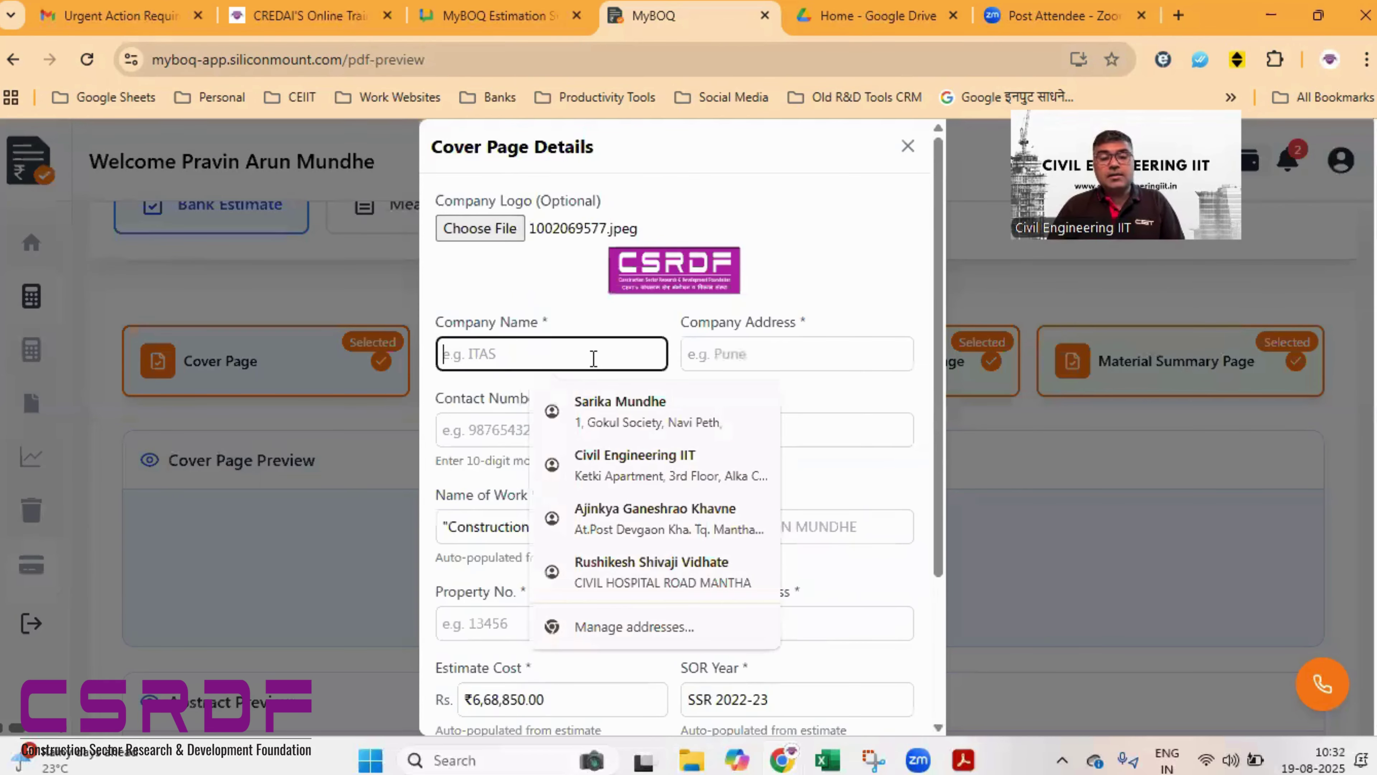
pyautogui.write('CSRDF')
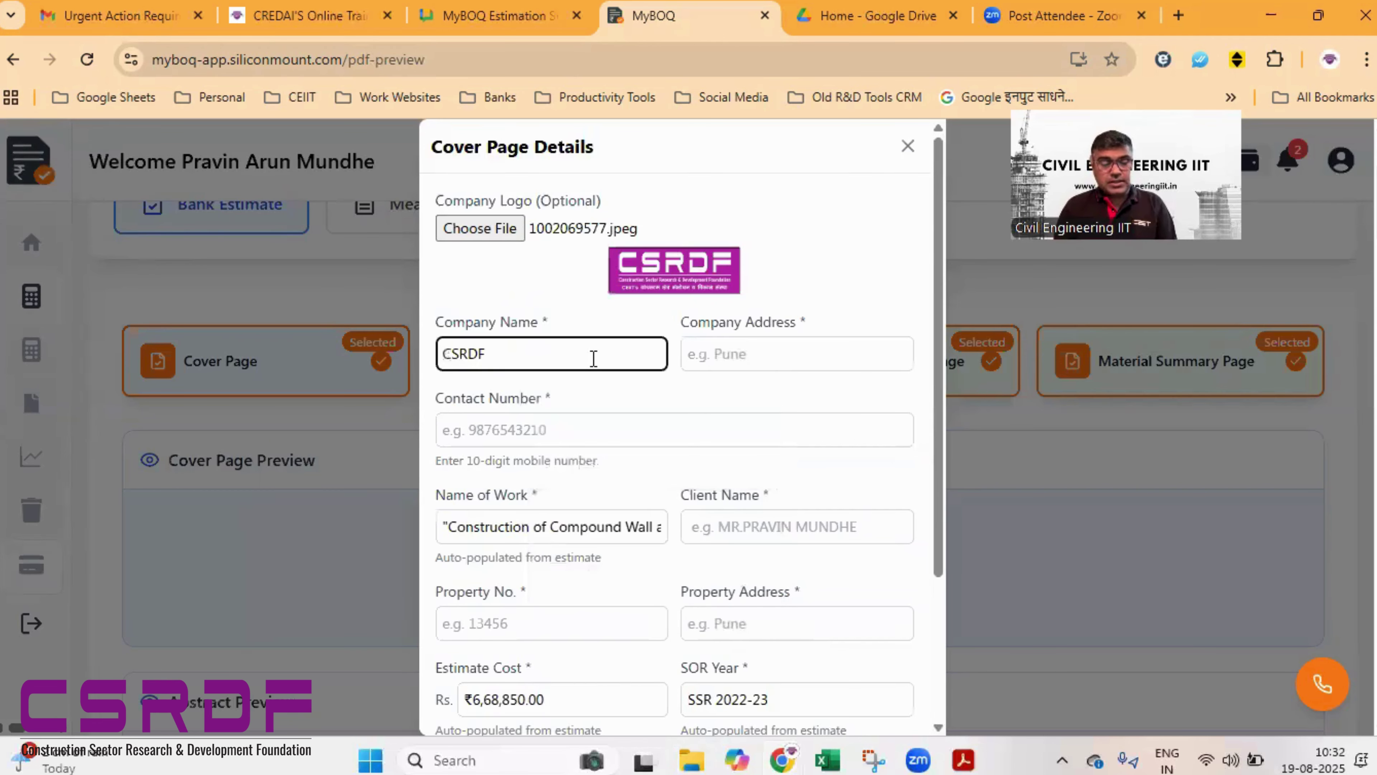
pyautogui.press('Tab')
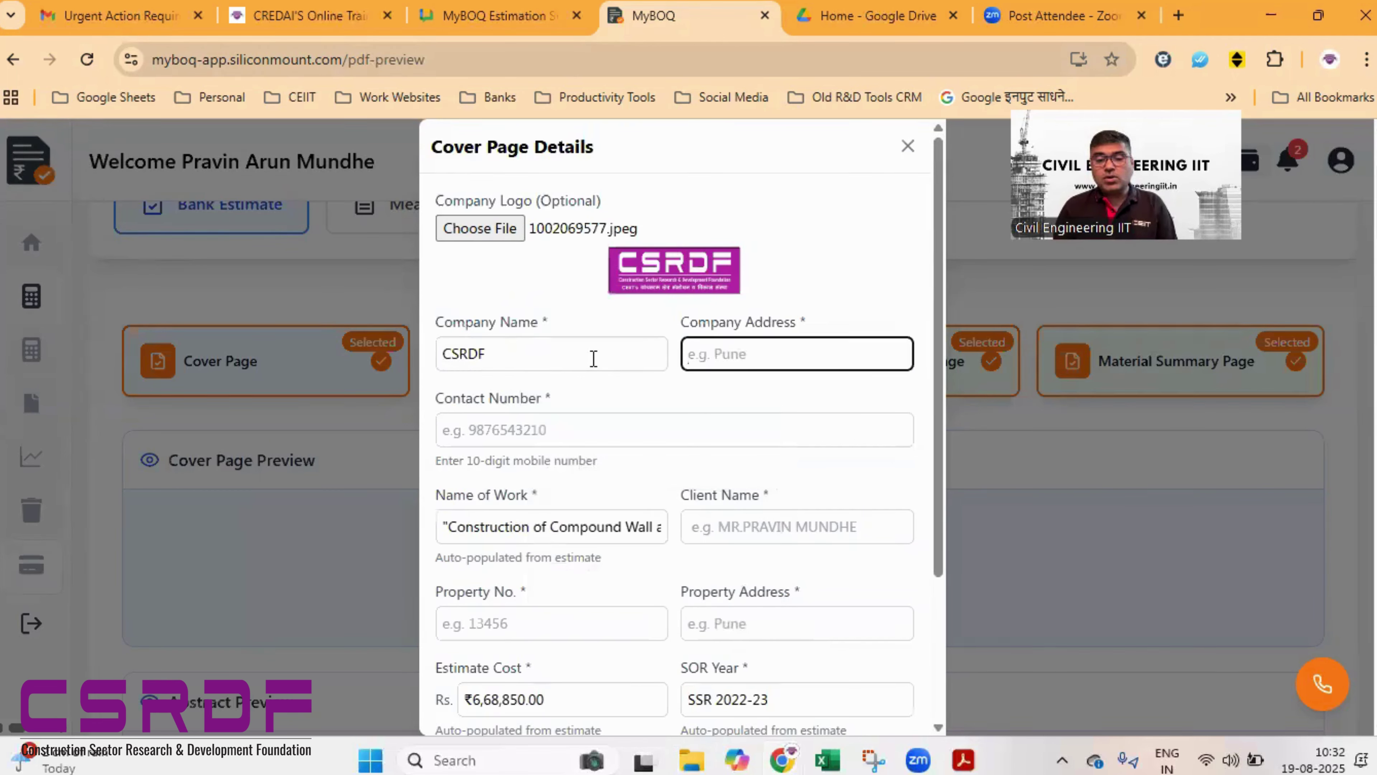
pyautogui.write('Pune')
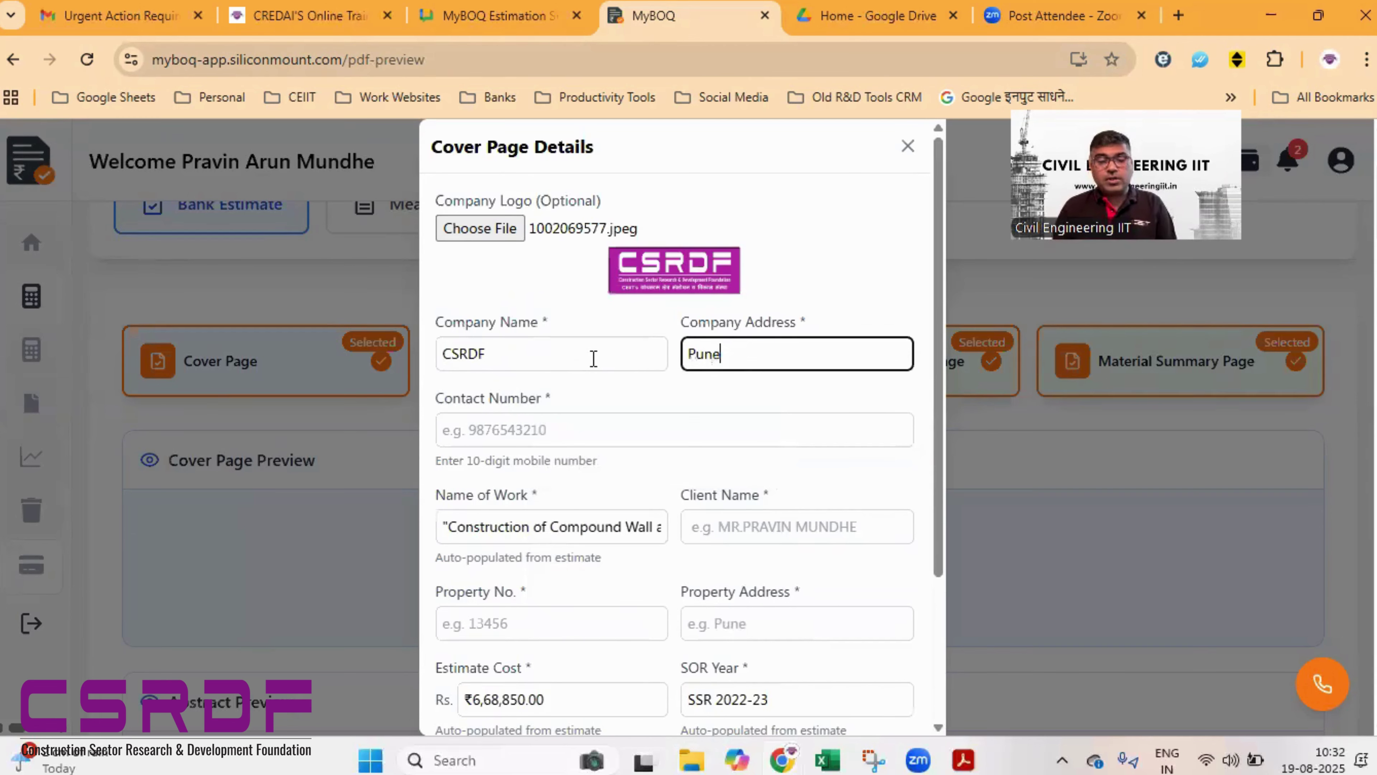
pyautogui.press('Tab')
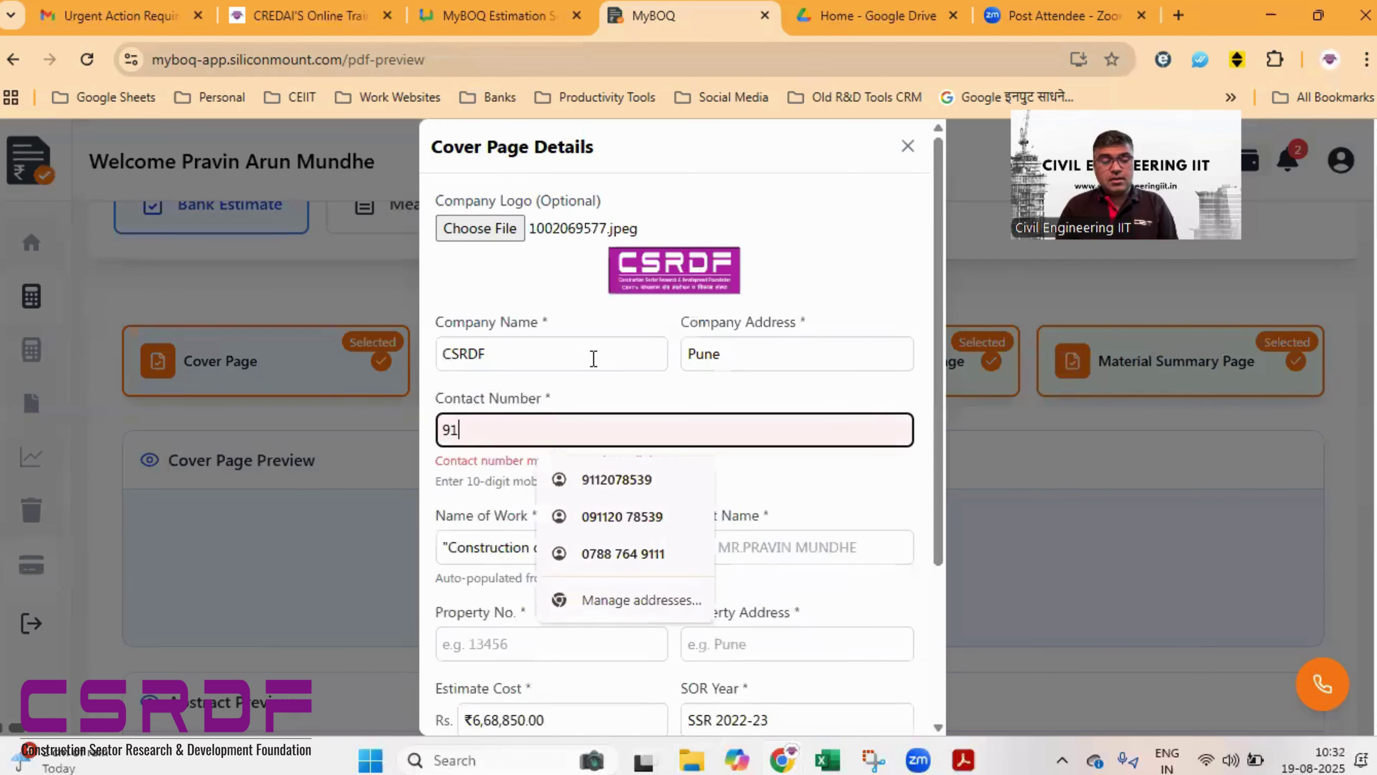
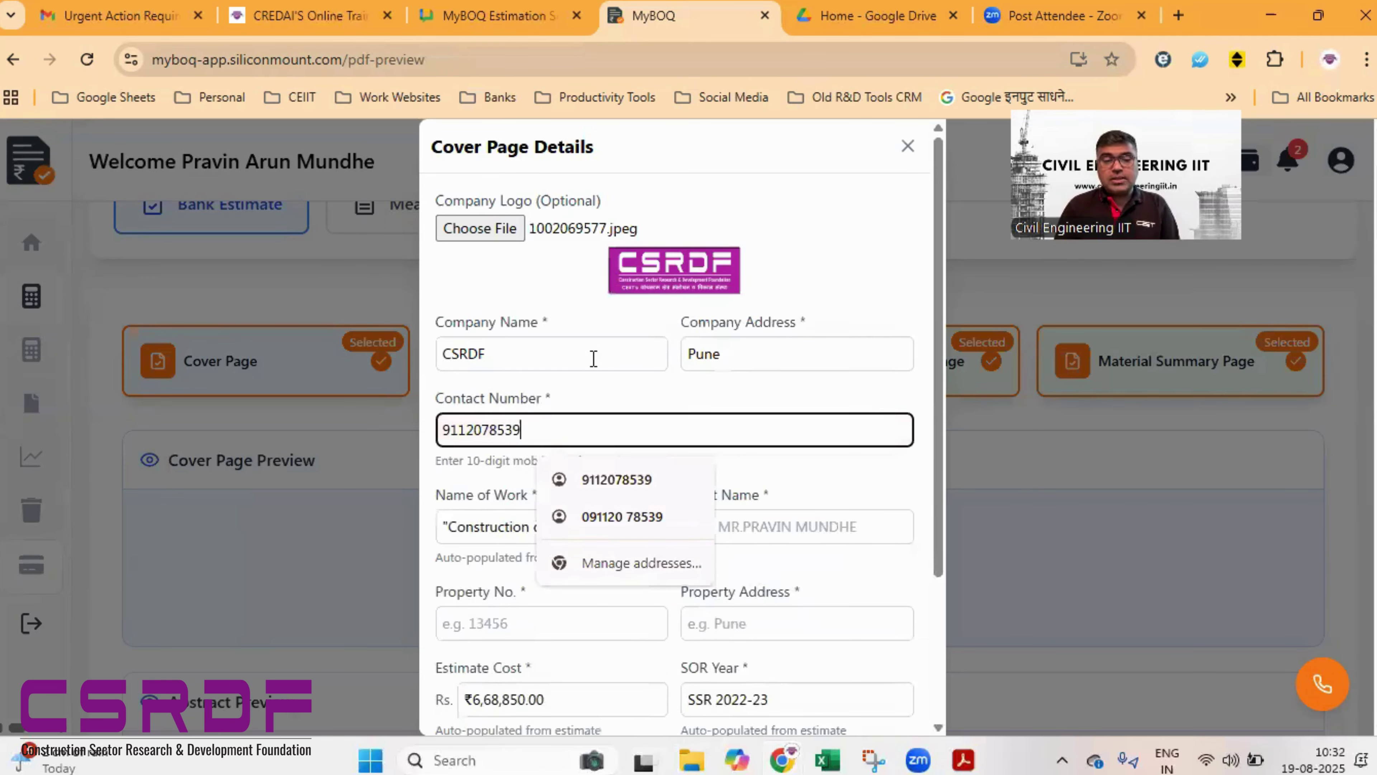
pyautogui.press('Tab')
pyautogui.scroll(-3, 593, 359)
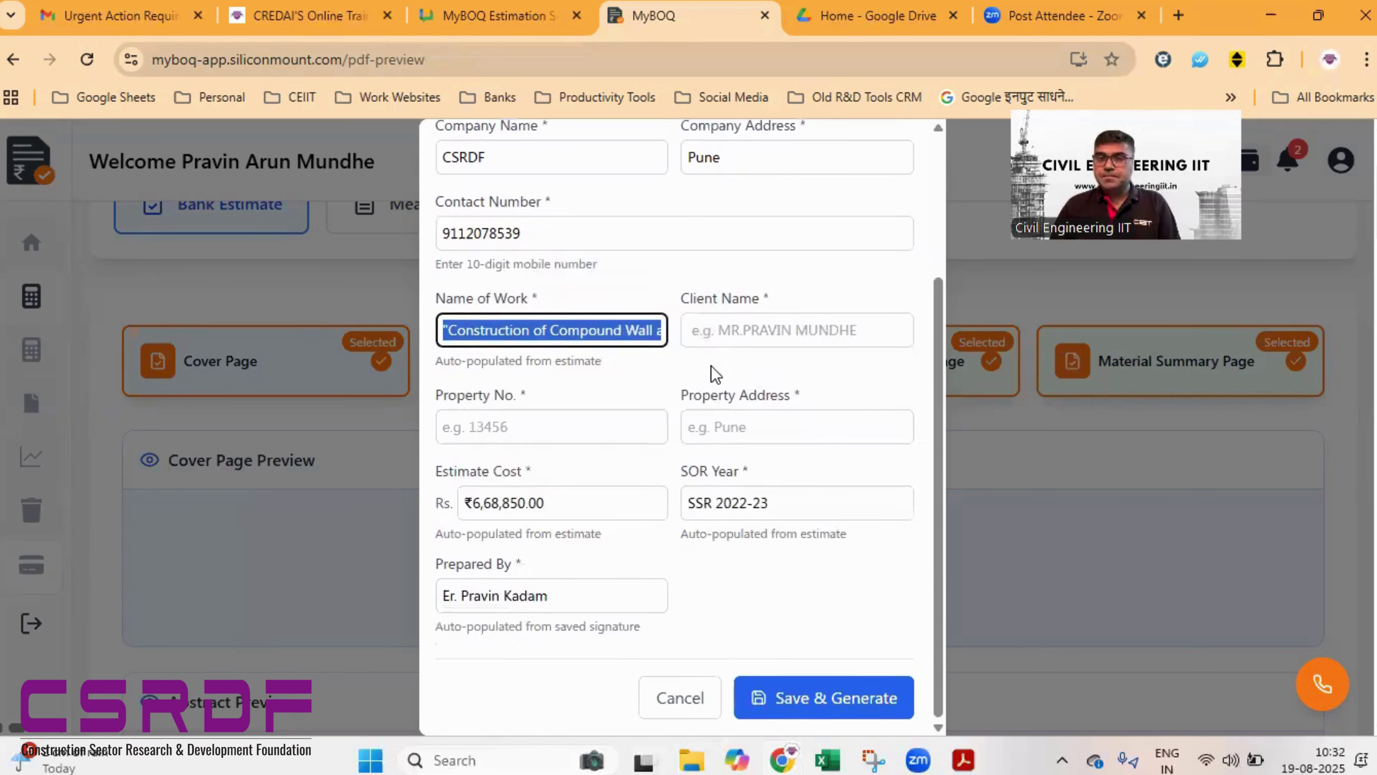
pyautogui.click(733, 337)
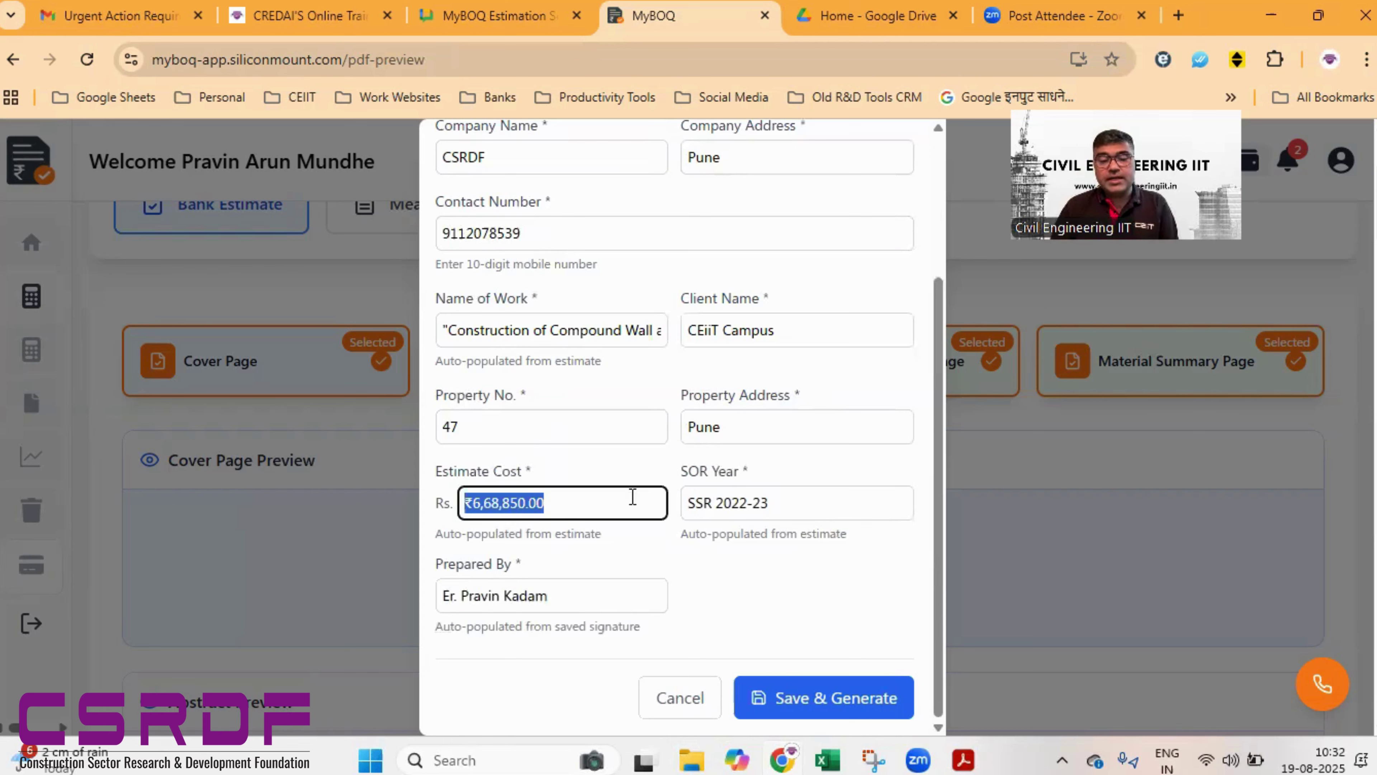
# - Save the cover page for client CEiiT Campus, property no. 47, Pune, and generate it
pyautogui.scroll(-2, 684, 567)
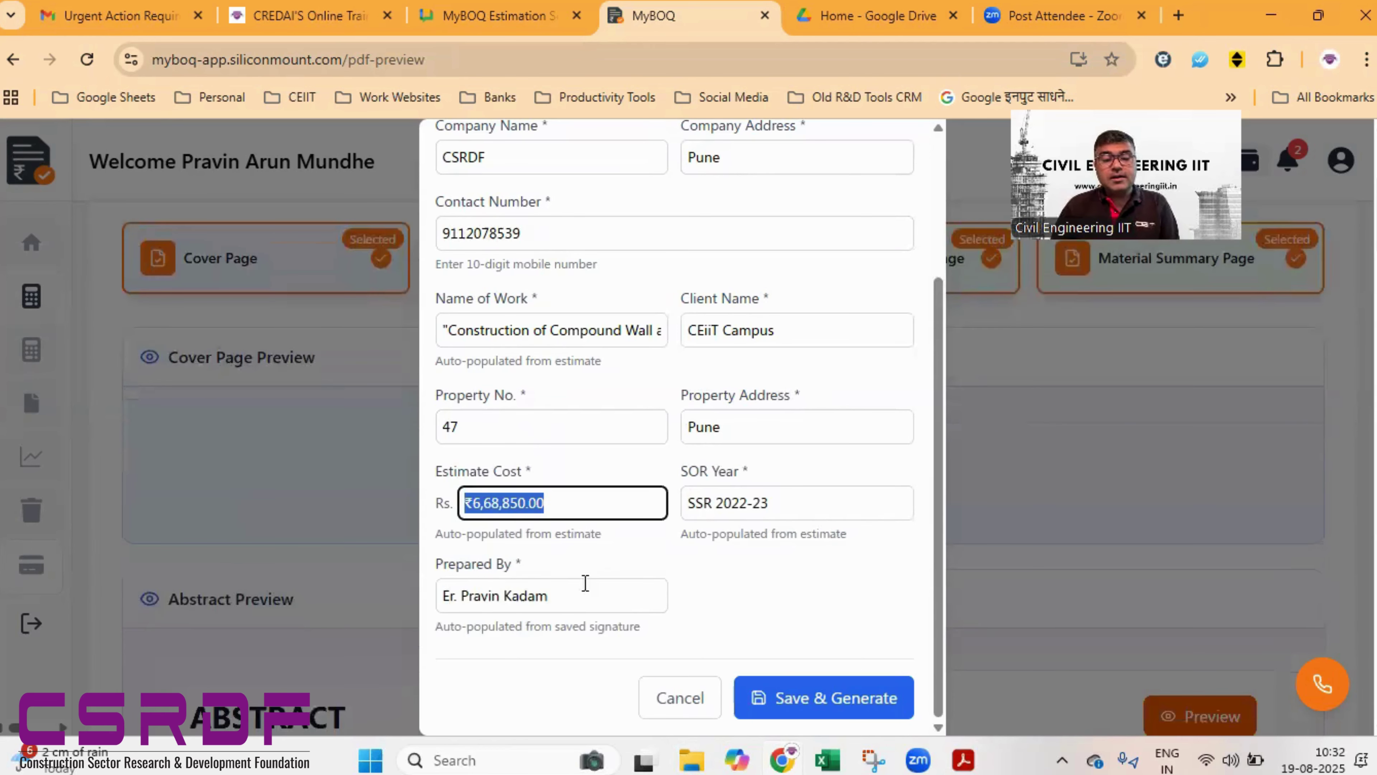
pyautogui.click(808, 698)
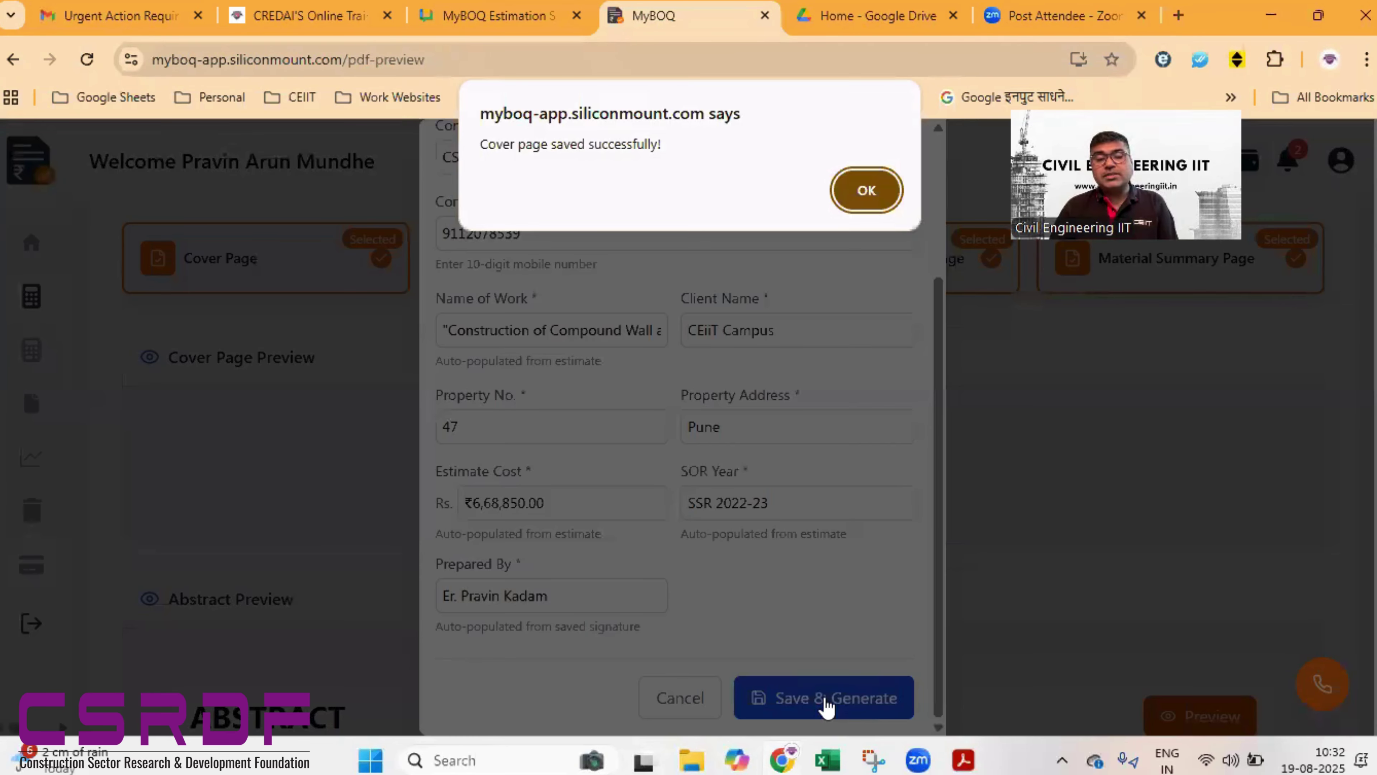
# - Dismiss the save alert and review the cover page and abstract down to the GST and ₹6,68,850.00 Grand Total
pyautogui.click(849, 180)
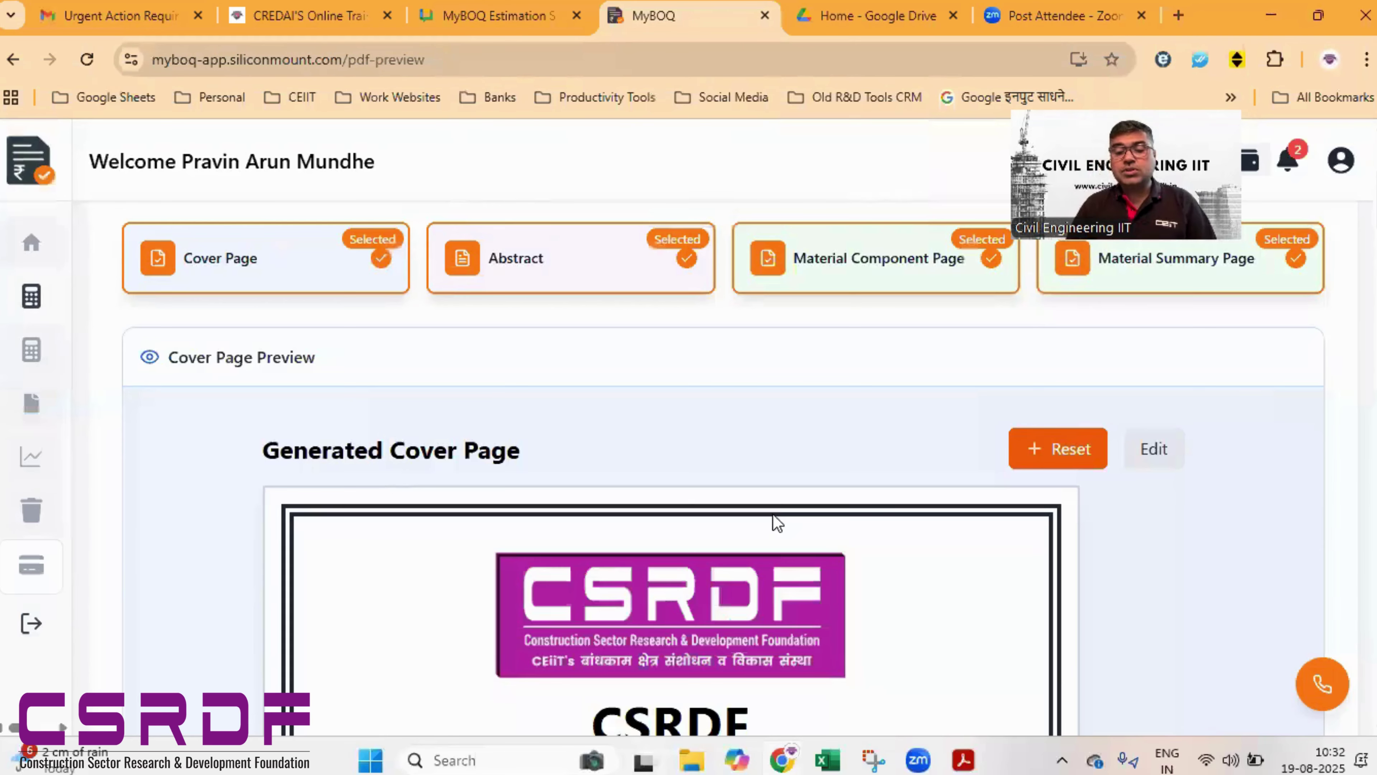
pyautogui.scroll(-1, 773, 514)
pyautogui.scroll(-2, 773, 514)
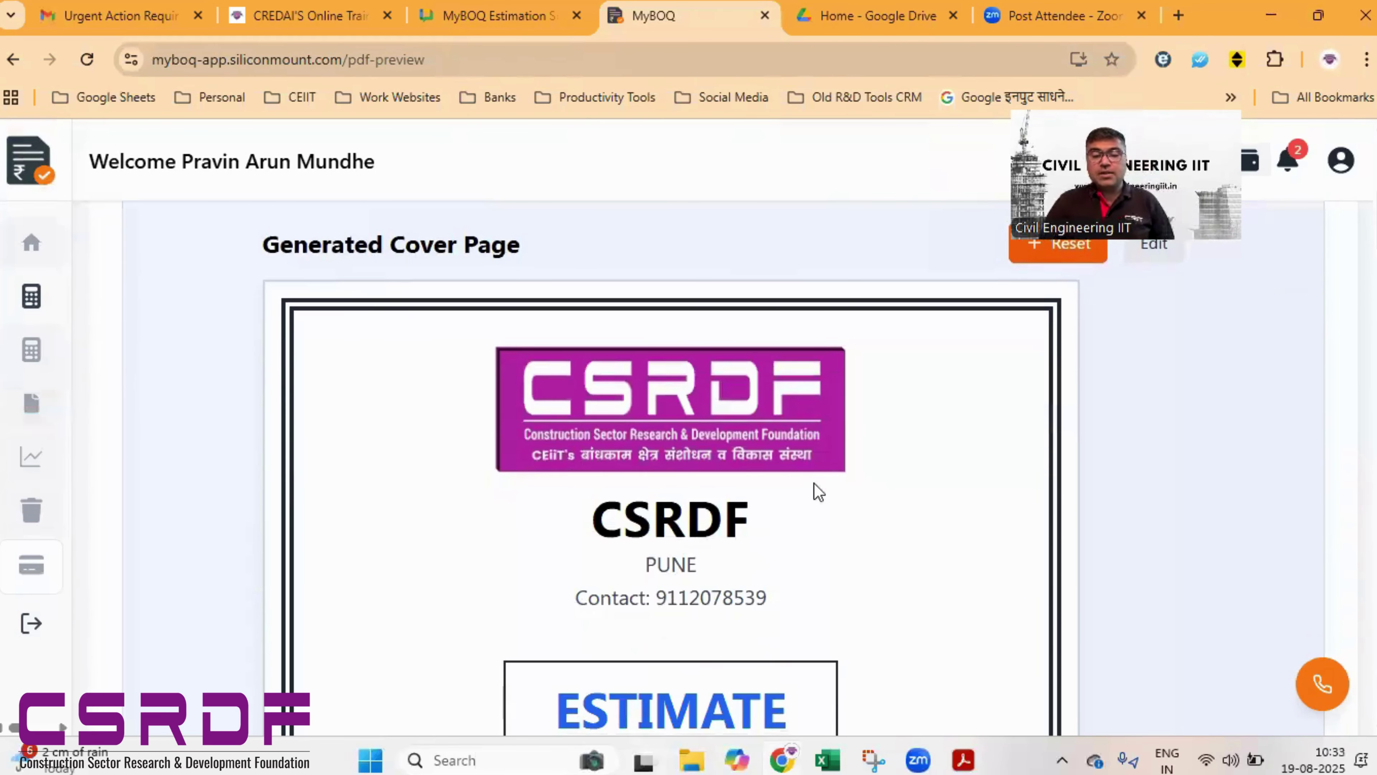
pyautogui.scroll(-10, 797, 433)
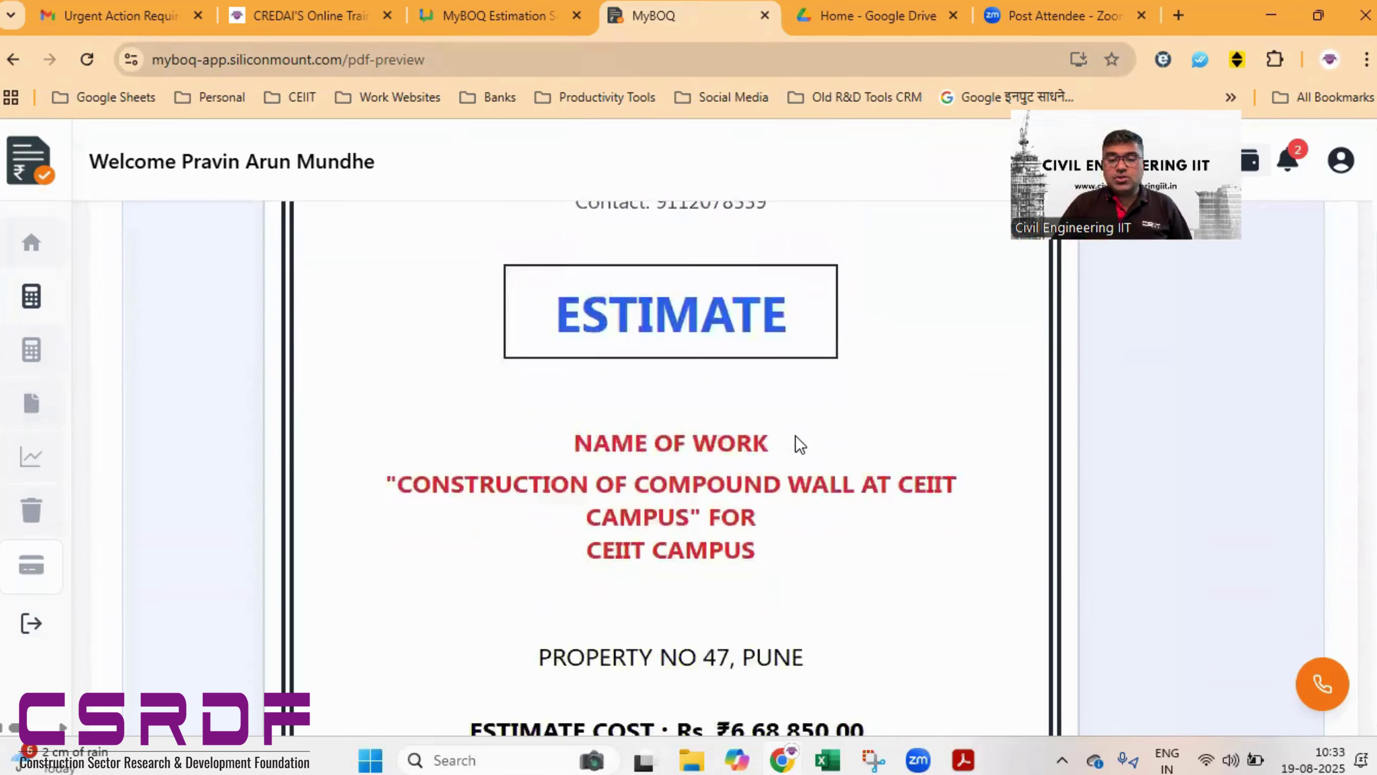
pyautogui.scroll(-15, 793, 438)
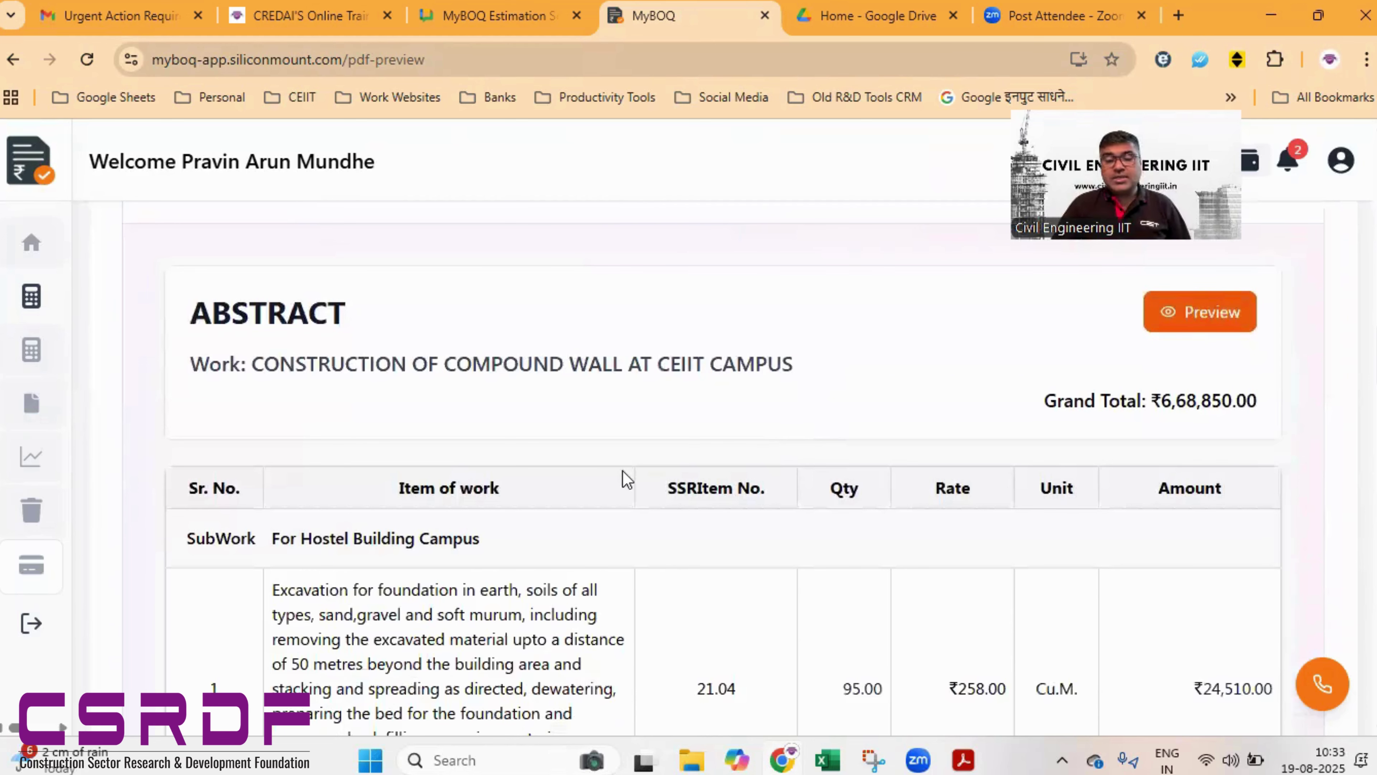
pyautogui.scroll(-5, 622, 470)
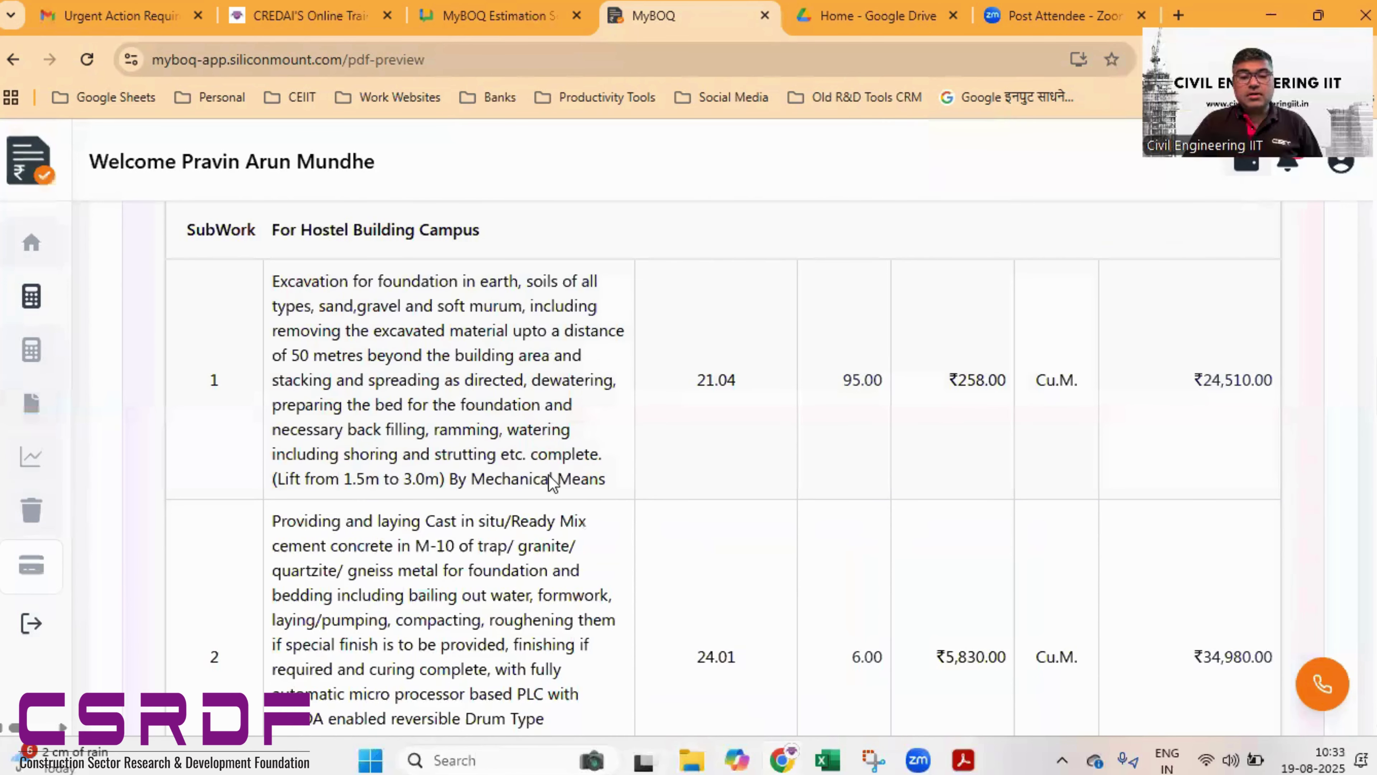
pyautogui.scroll(-3, 552, 481)
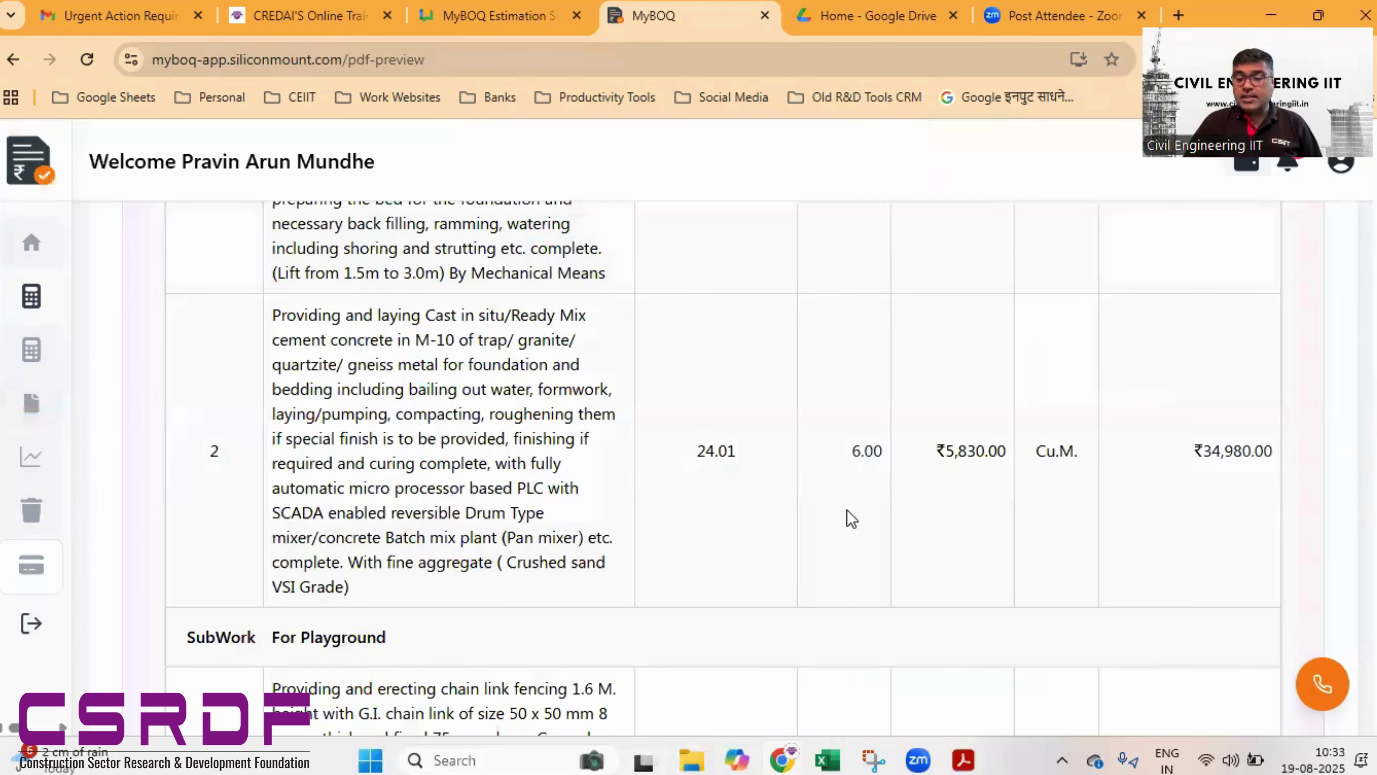
pyautogui.scroll(-5, 892, 516)
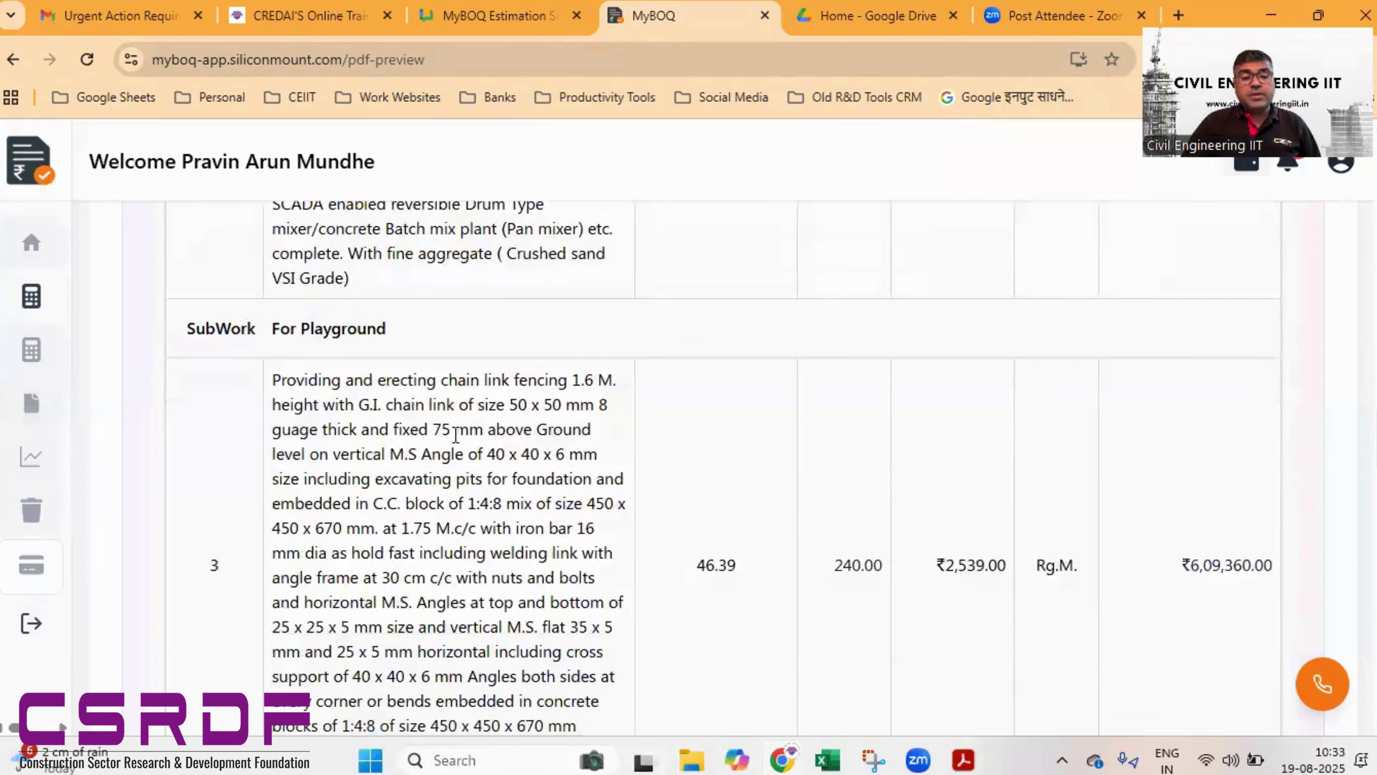
pyautogui.scroll(-2, 455, 433)
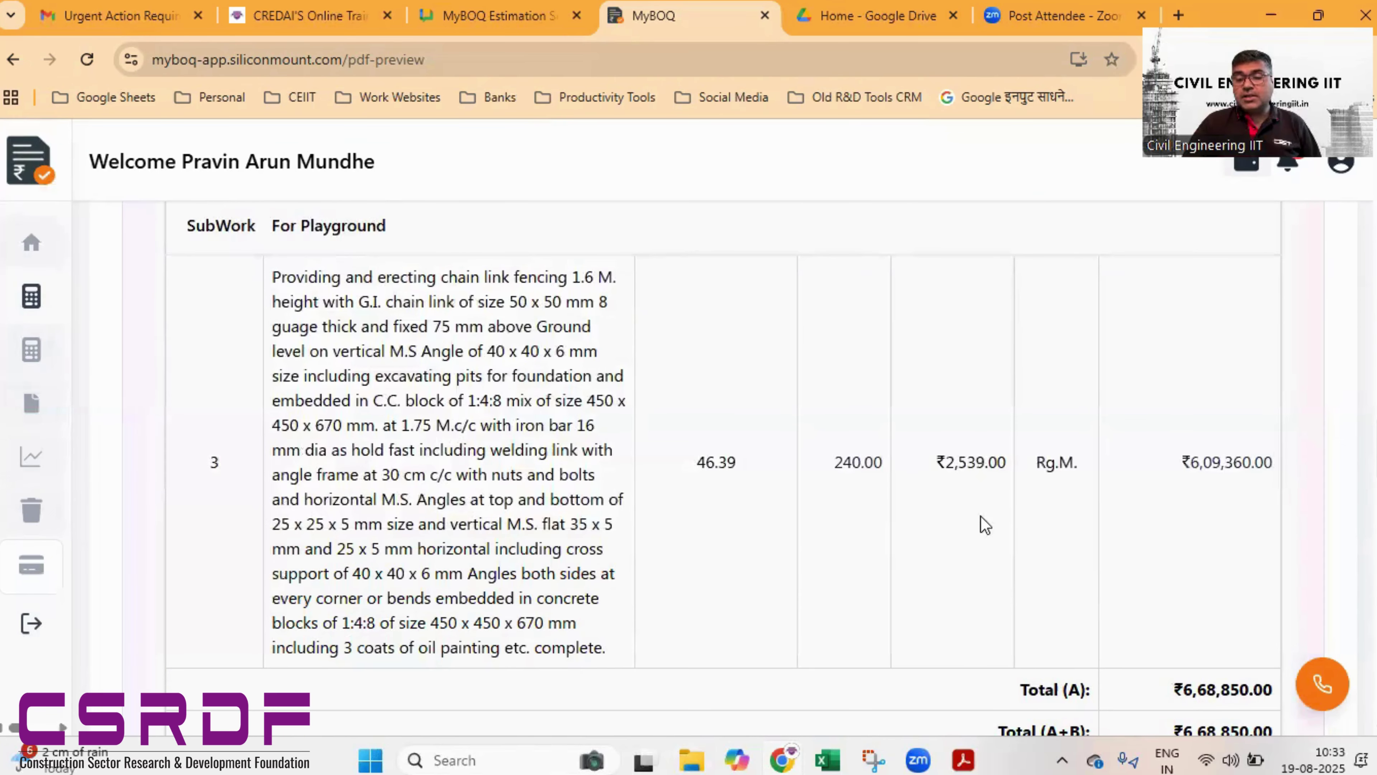
pyautogui.scroll(-3, 987, 524)
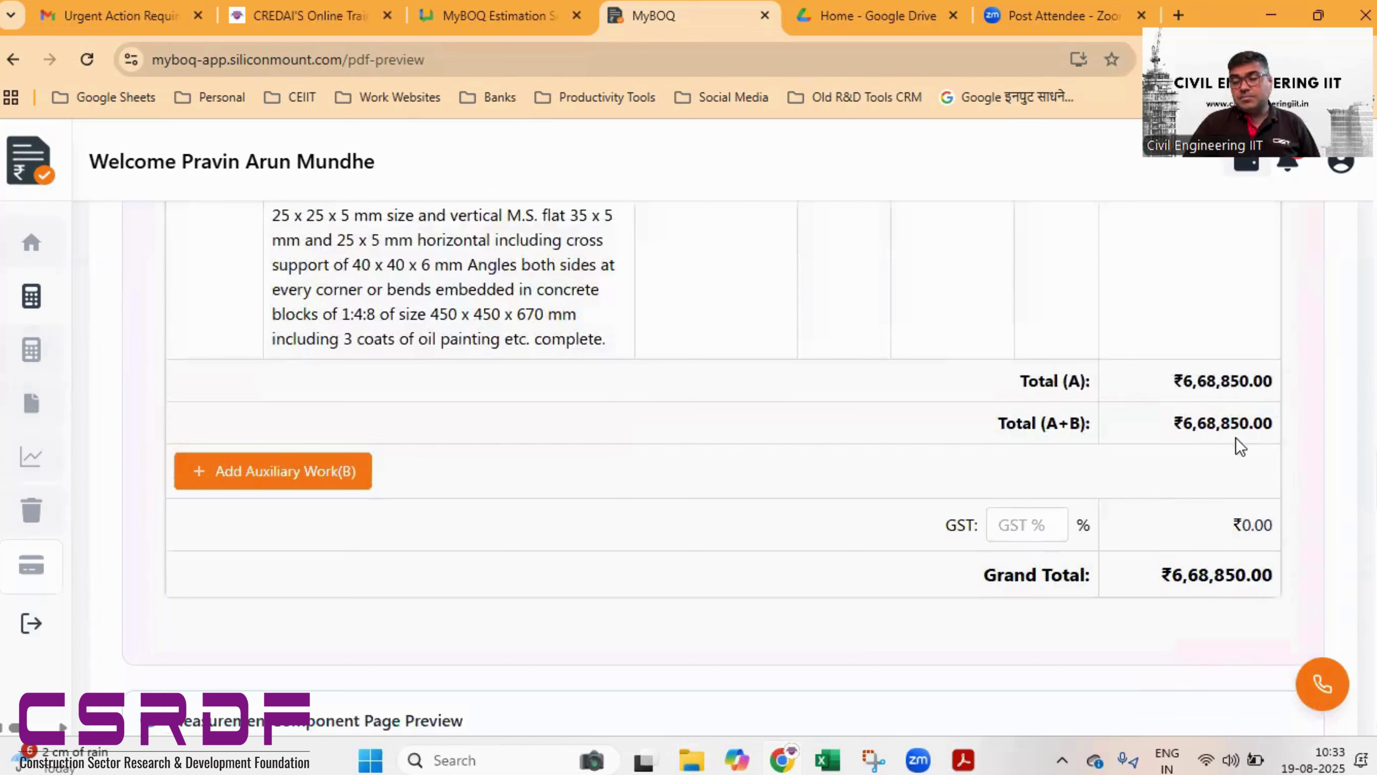
# - Set the abstract's GST to 18%, lifting the Grand Total to ₹7,89,243.00
pyautogui.click(1055, 531)
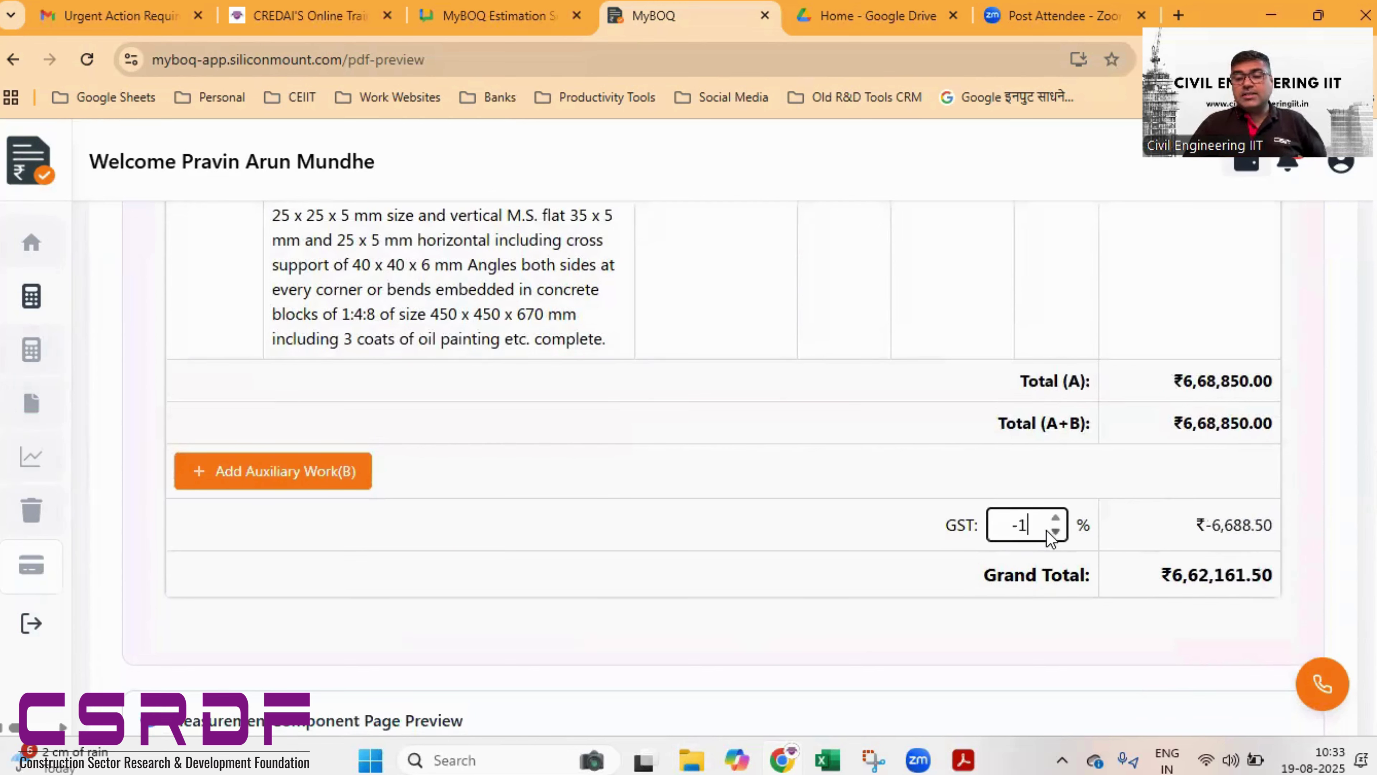
pyautogui.moveTo(1041, 525); pyautogui.dragTo(965, 527)
pyautogui.write('18')
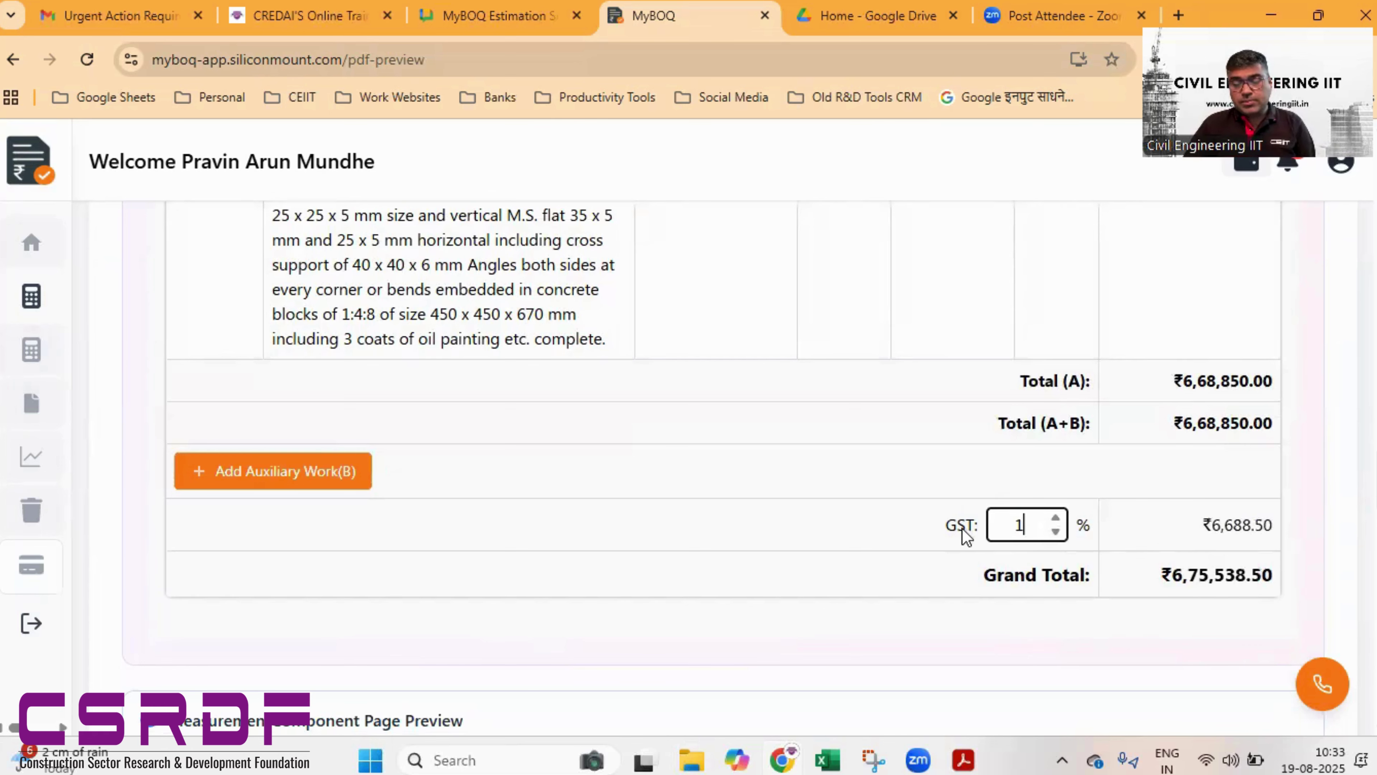
pyautogui.click(827, 564)
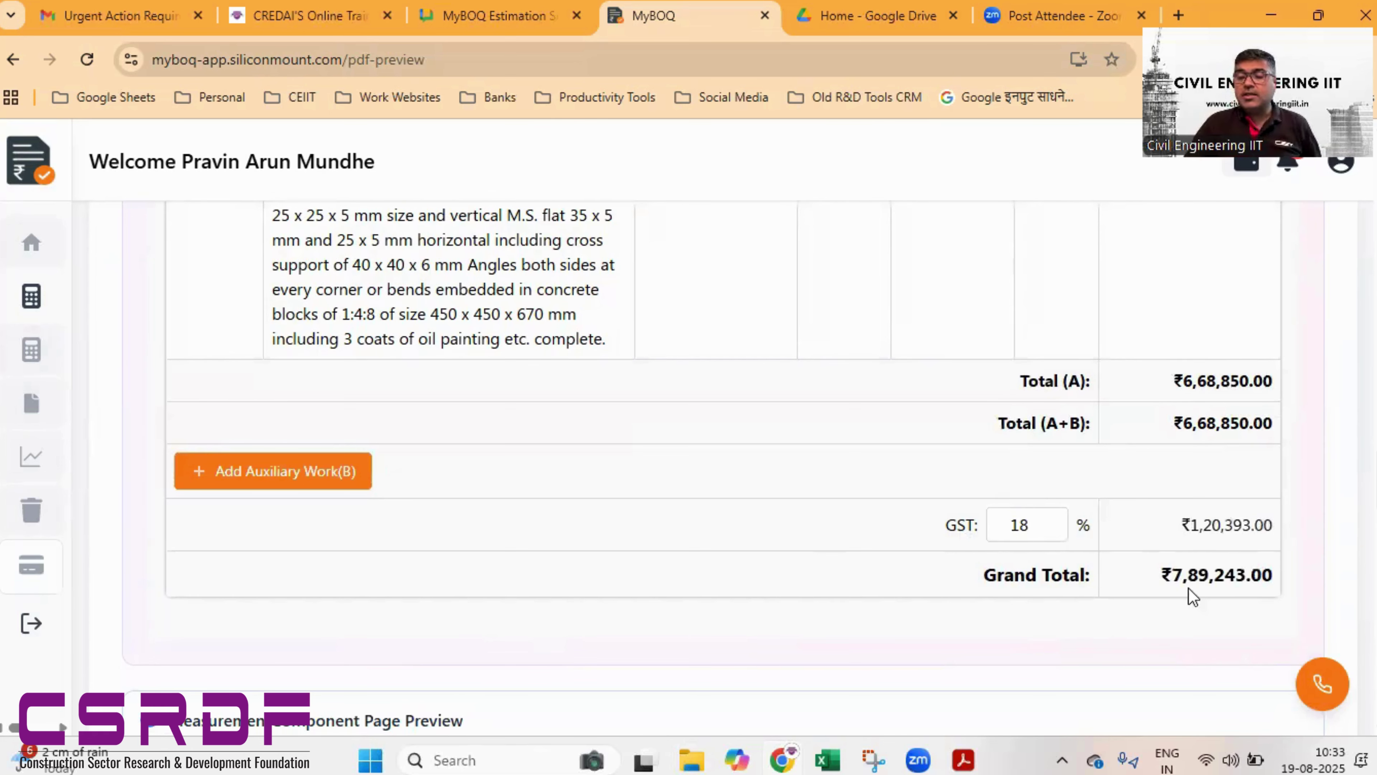
pyautogui.scroll(-5, 1191, 594)
pyautogui.scroll(-2, 1188, 596)
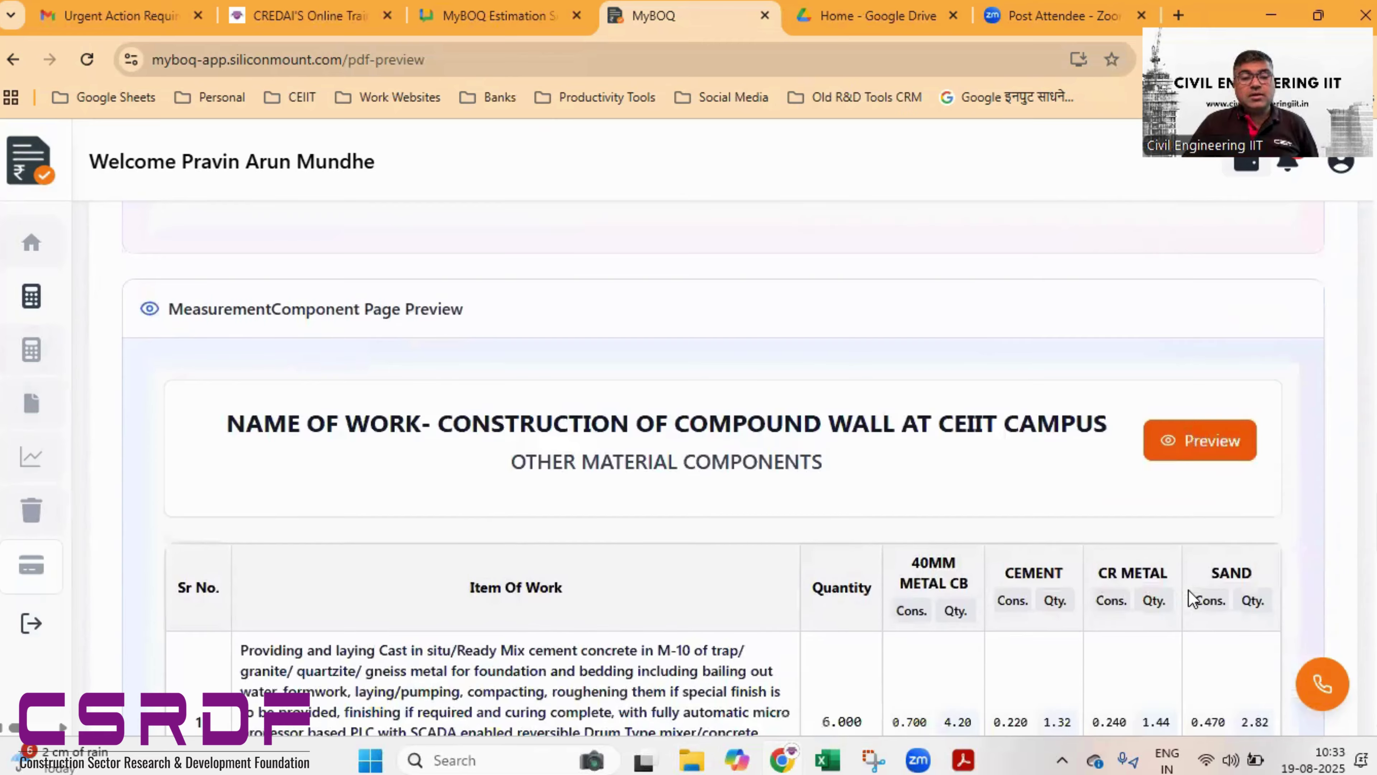
pyautogui.scroll(5, 1188, 597)
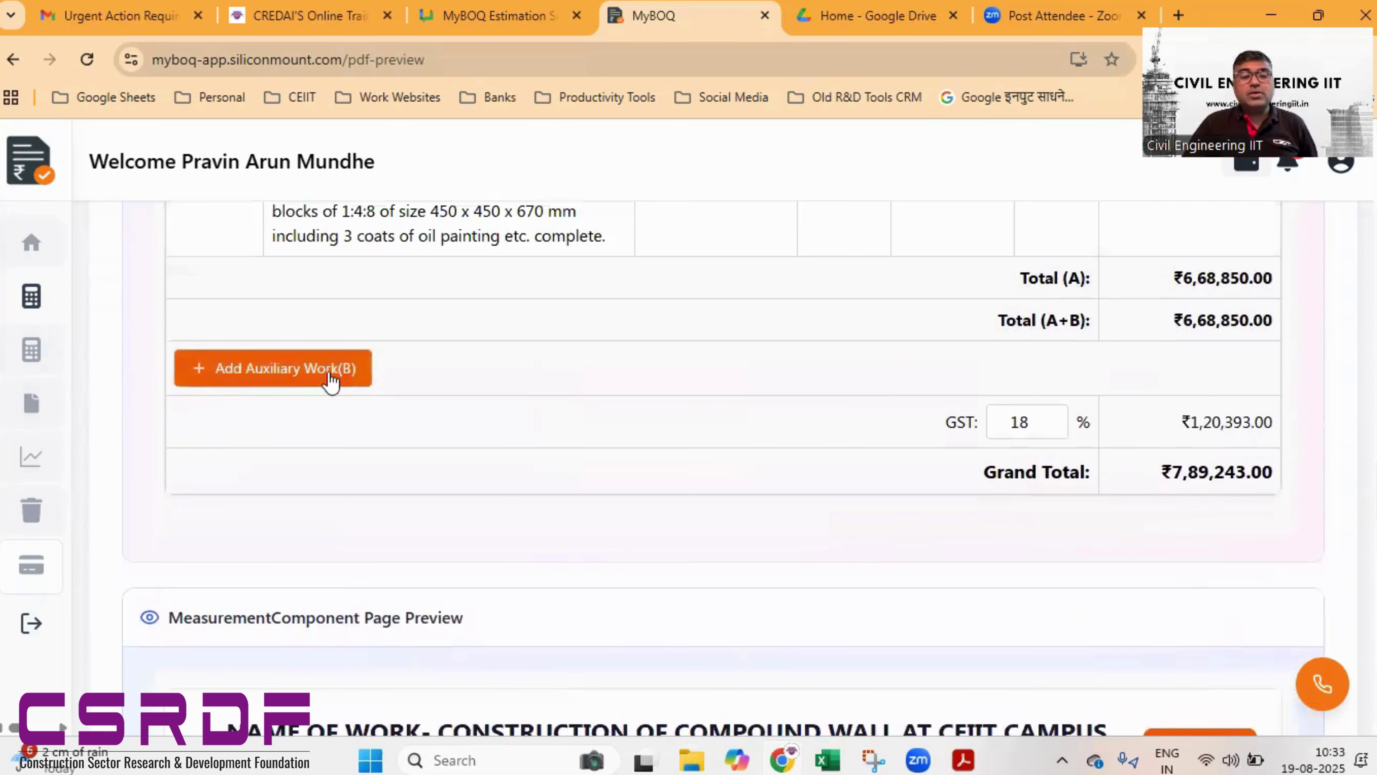
# - Delete the Electrical Works auxiliary work item from the abstract
pyautogui.click(329, 376)
pyautogui.click(315, 522)
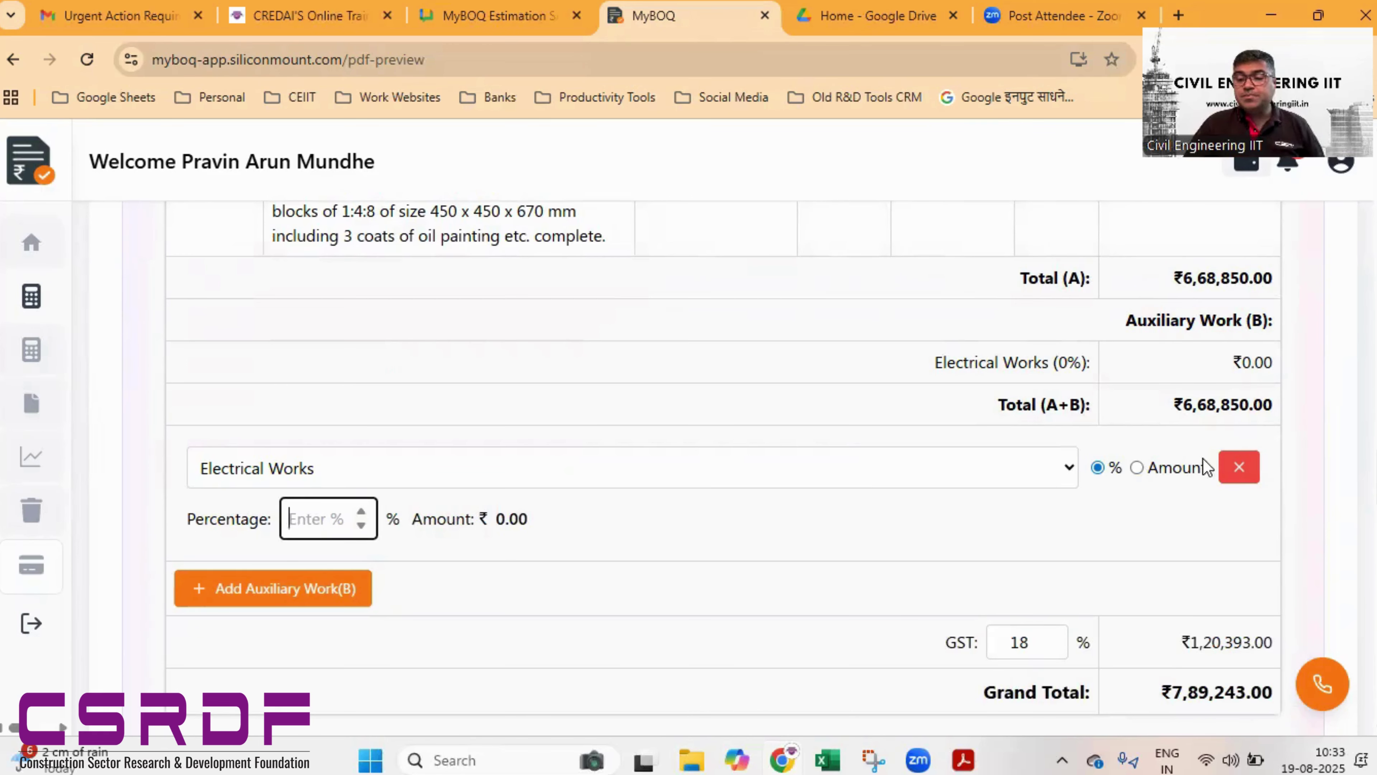
pyautogui.click(1229, 468)
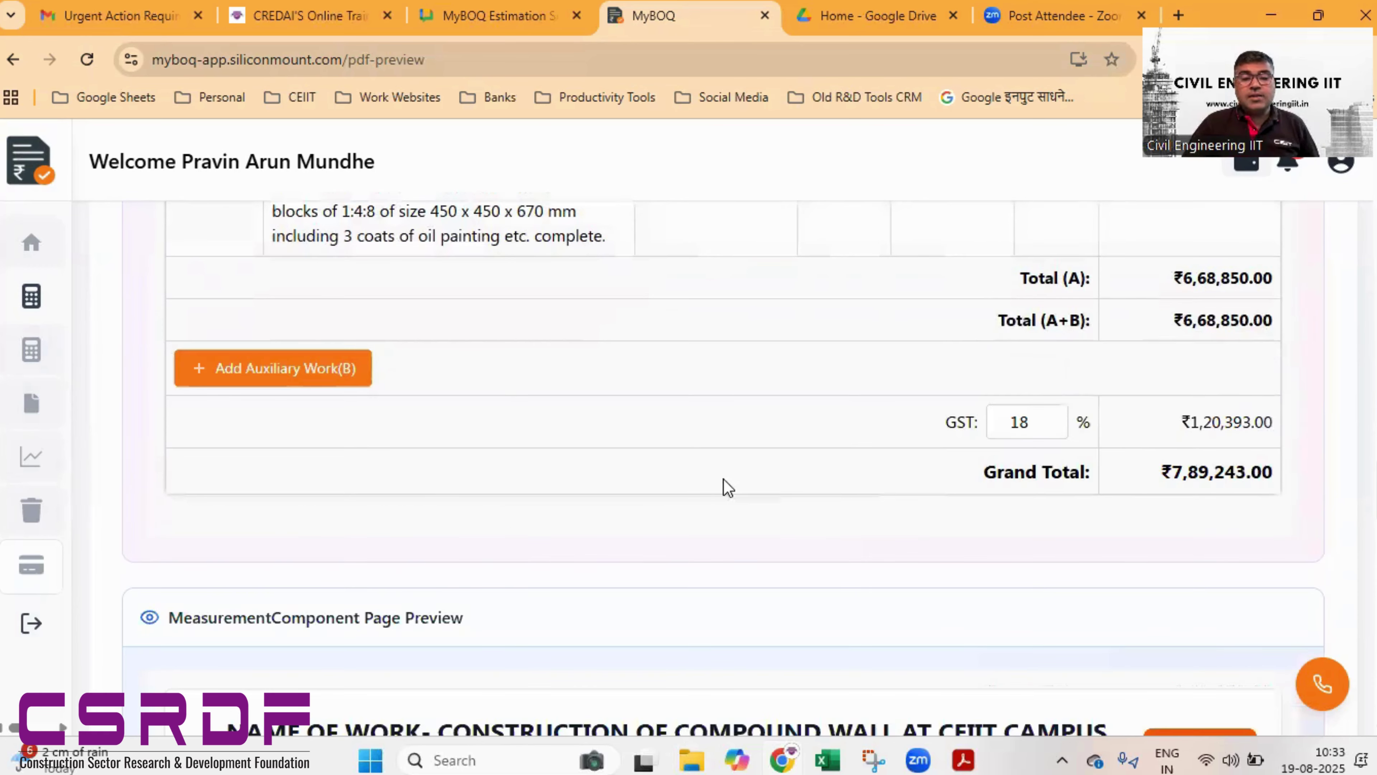
pyautogui.scroll(-5, 866, 404)
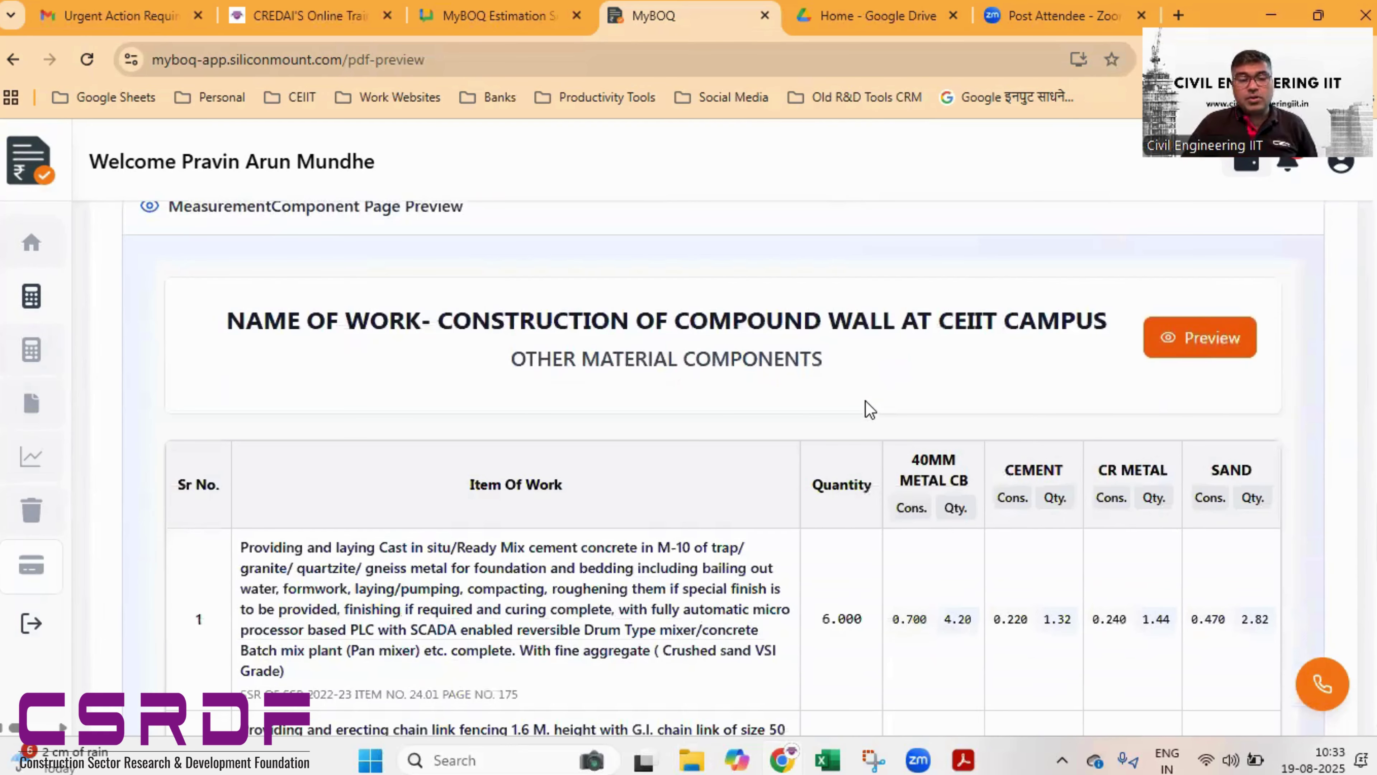
pyautogui.scroll(-2, 820, 384)
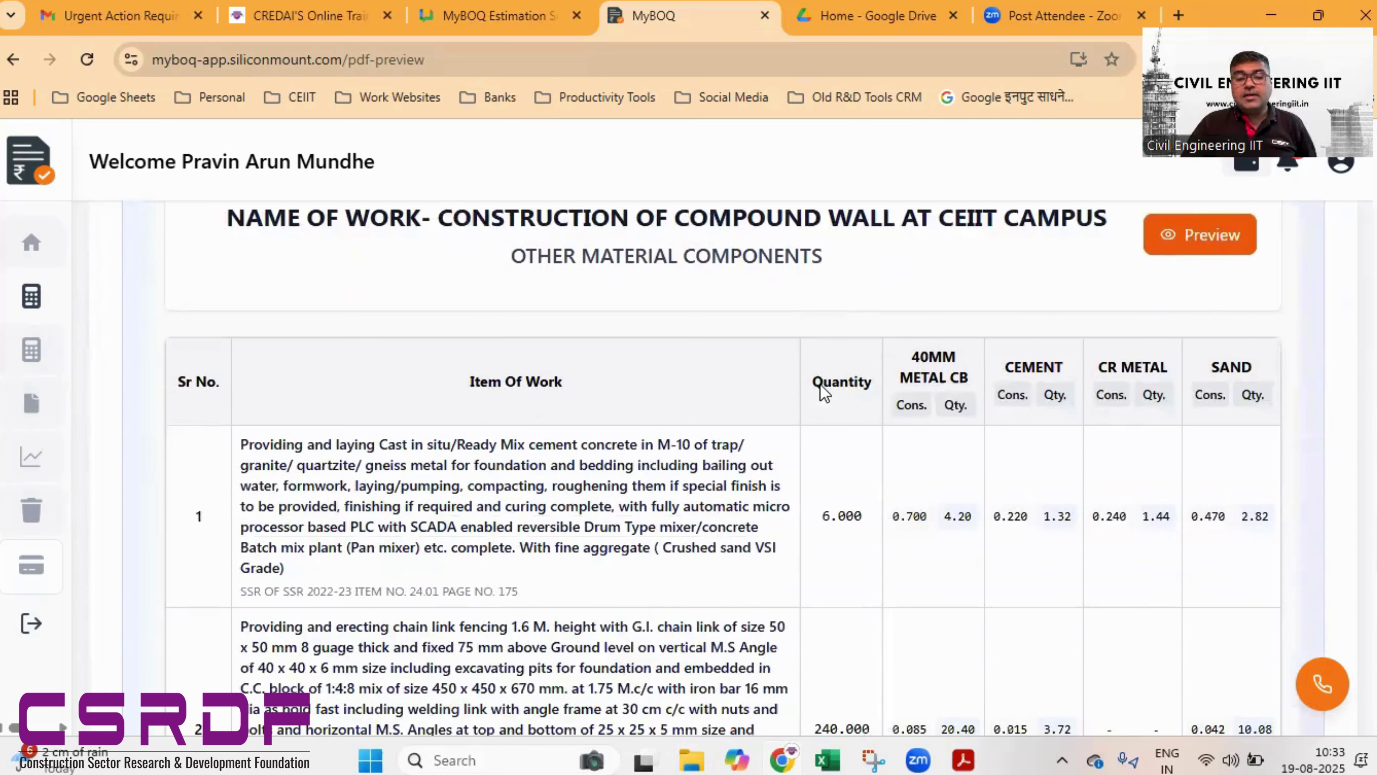
pyautogui.scroll(-1, 1038, 430)
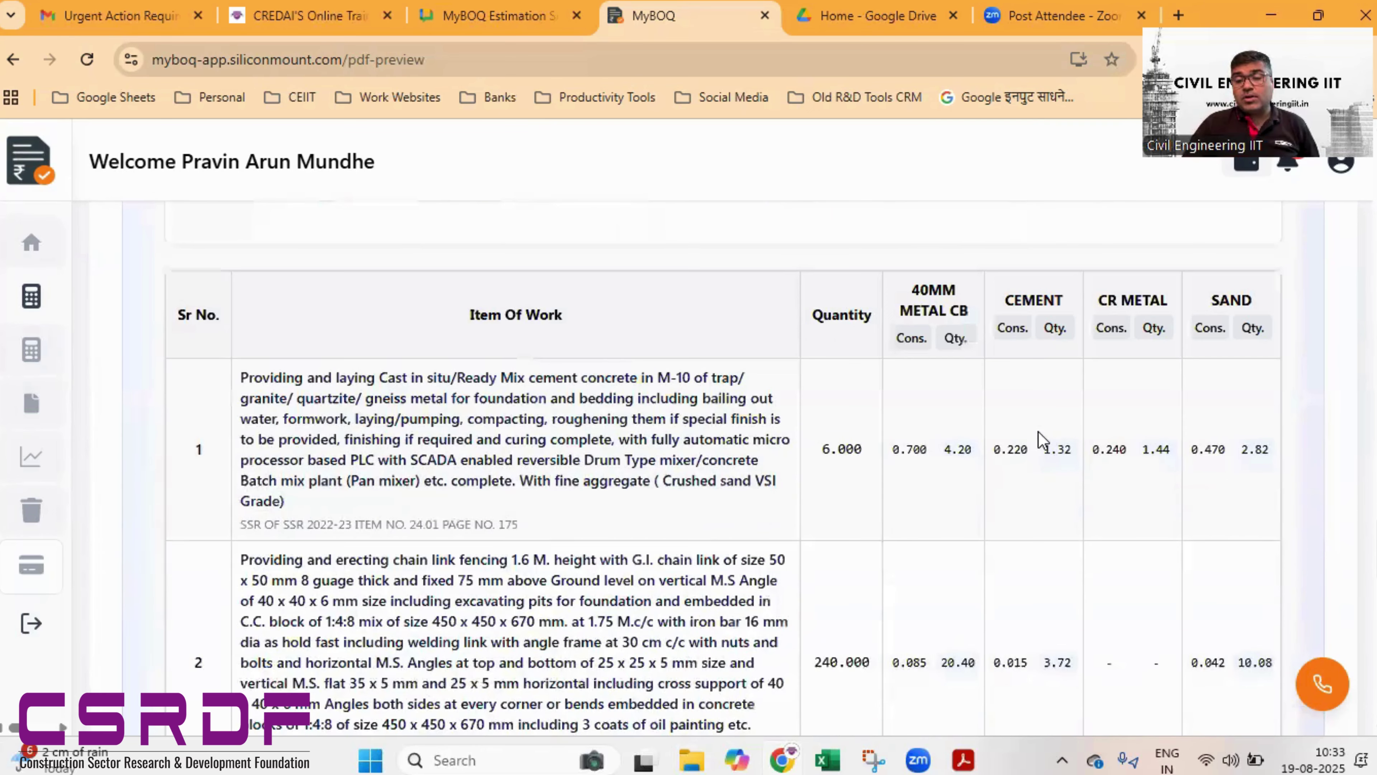
pyautogui.scroll(-1, 1038, 431)
pyautogui.scroll(2, 959, 394)
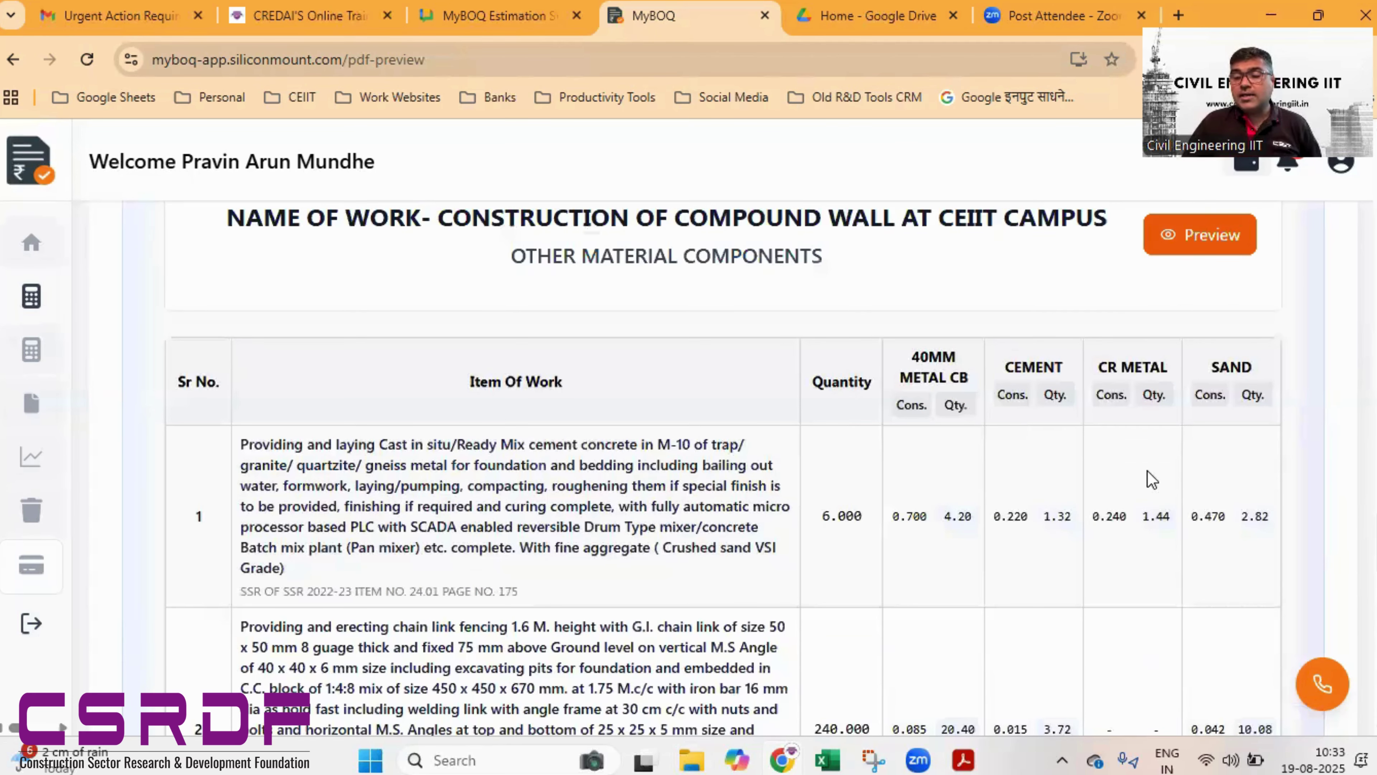
pyautogui.scroll(-5, 1151, 481)
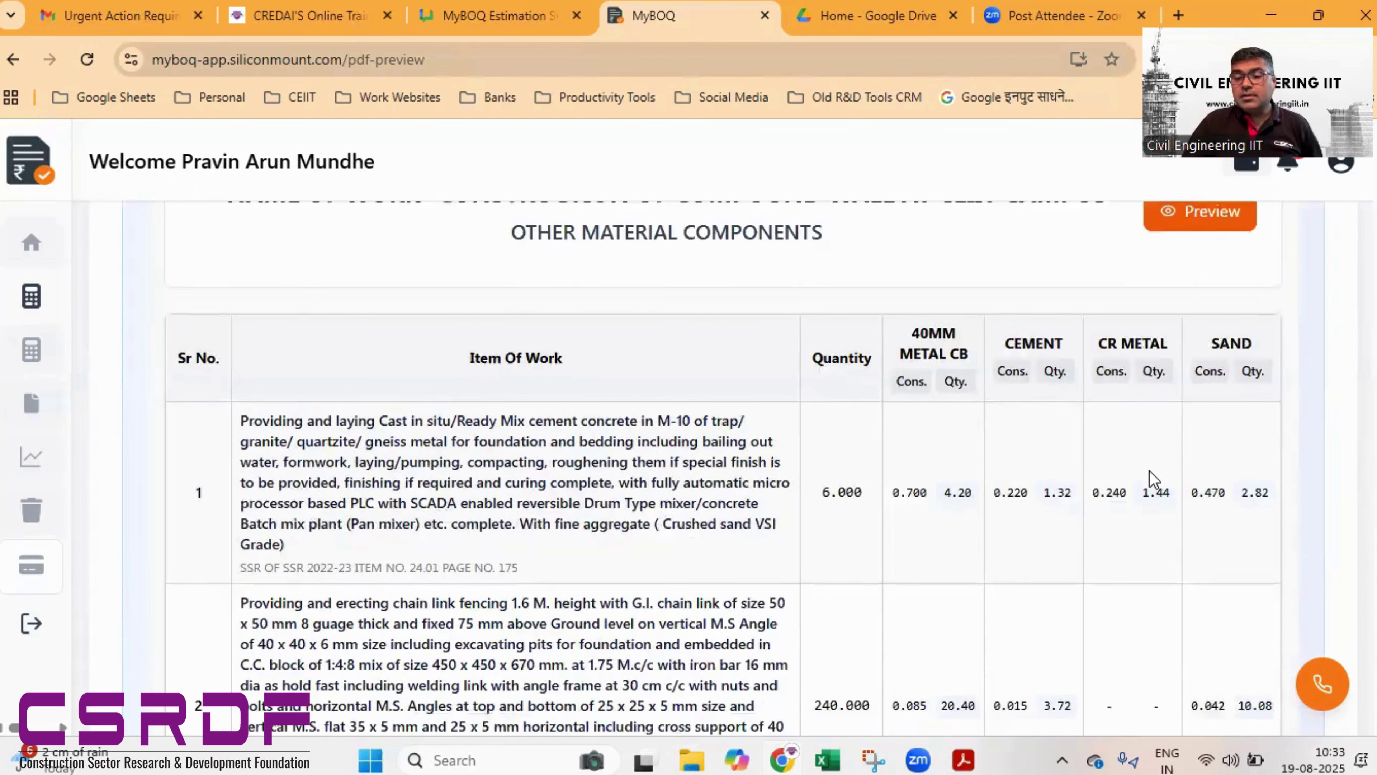
pyautogui.scroll(-9, 1047, 442)
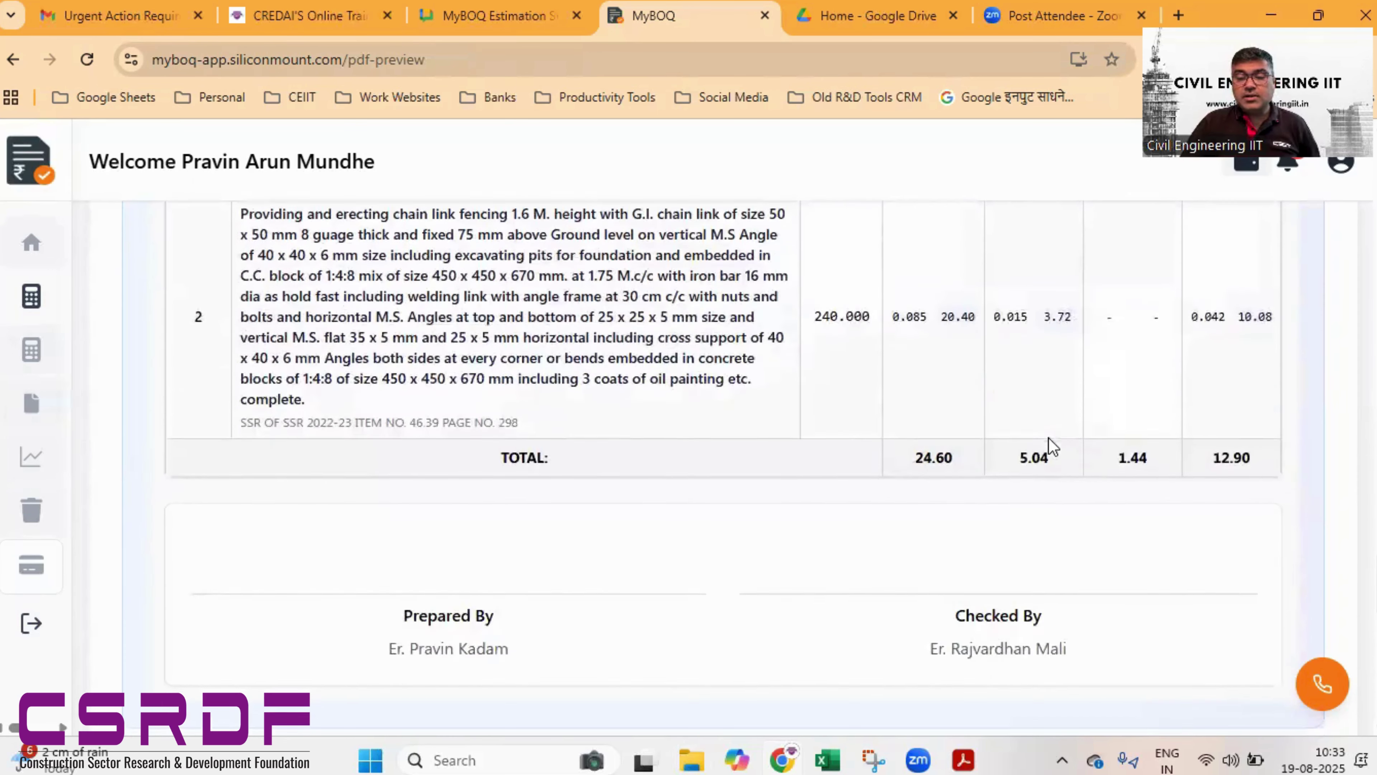
pyautogui.scroll(-3, 1051, 445)
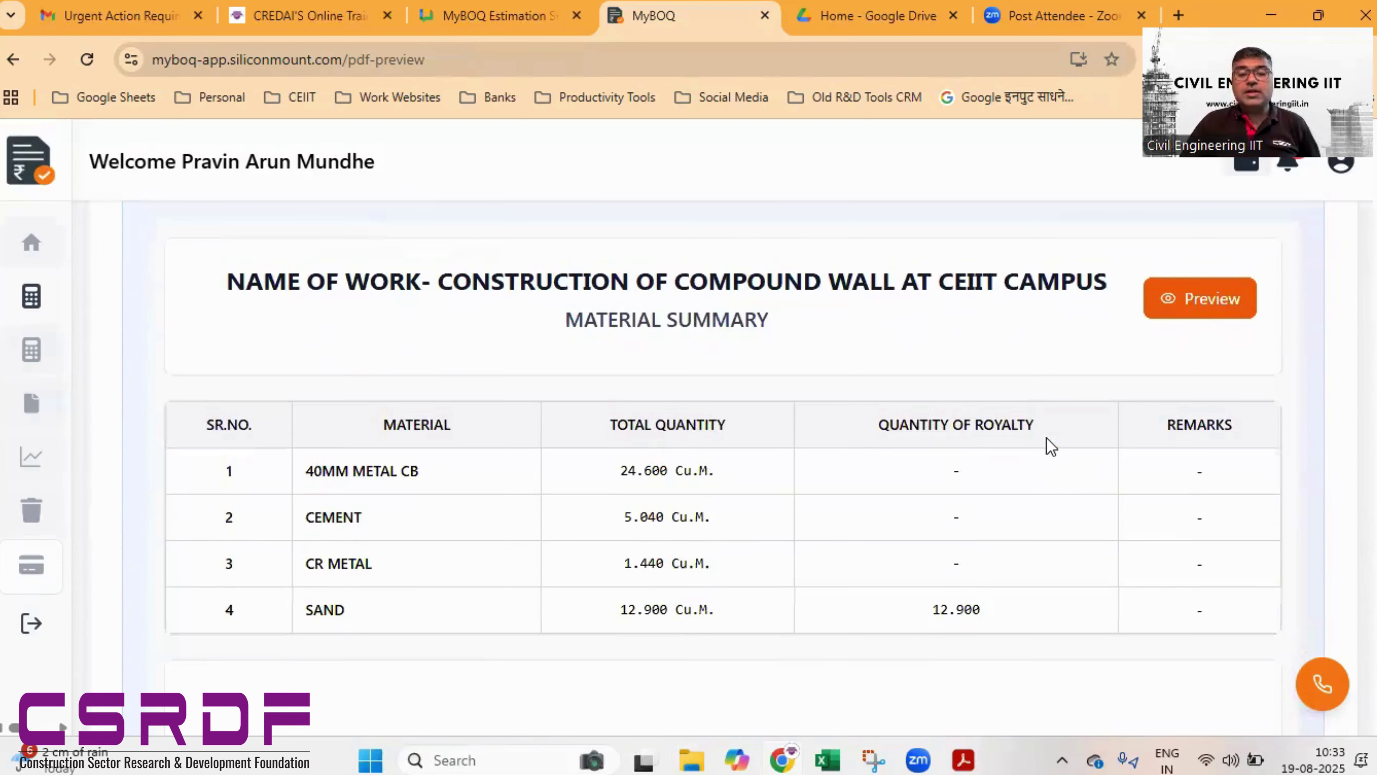
pyautogui.scroll(-2, 1038, 399)
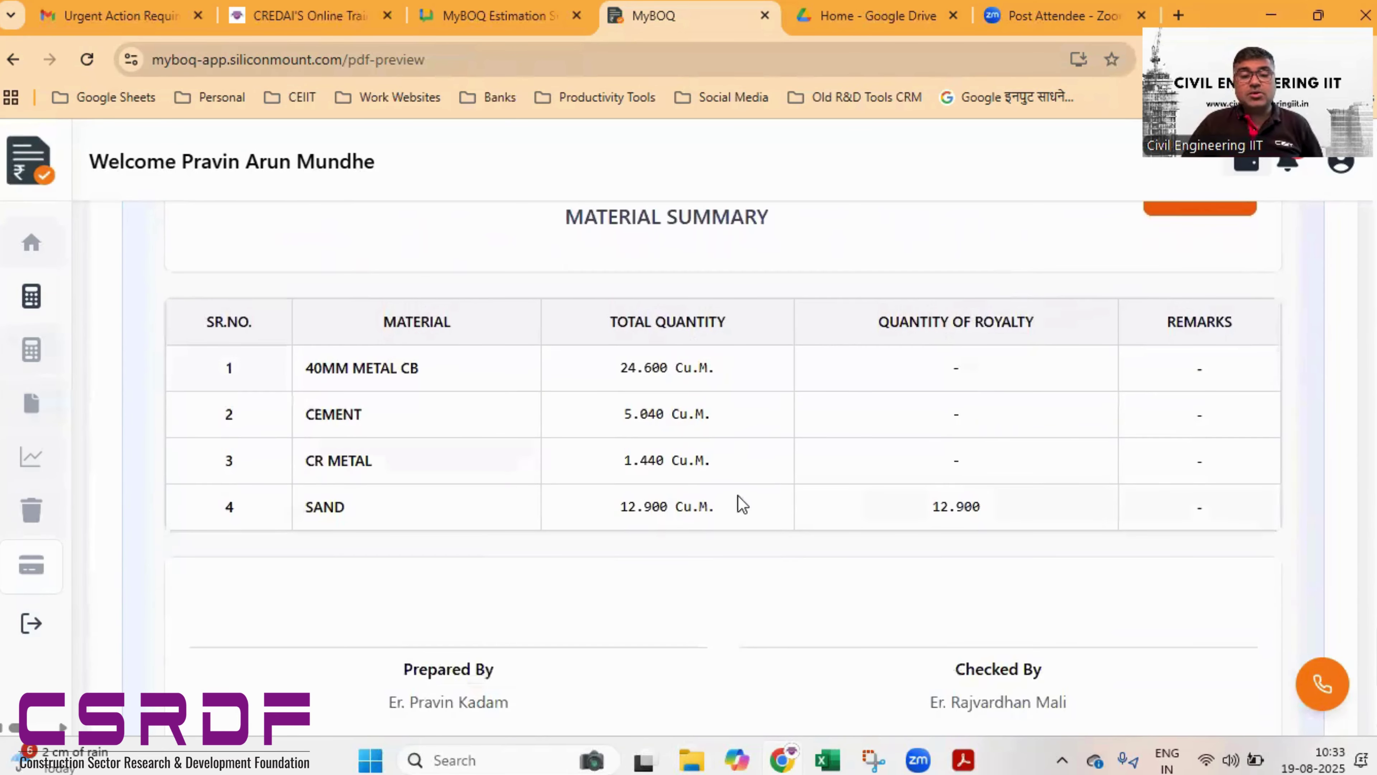
pyautogui.scroll(-4, 885, 554)
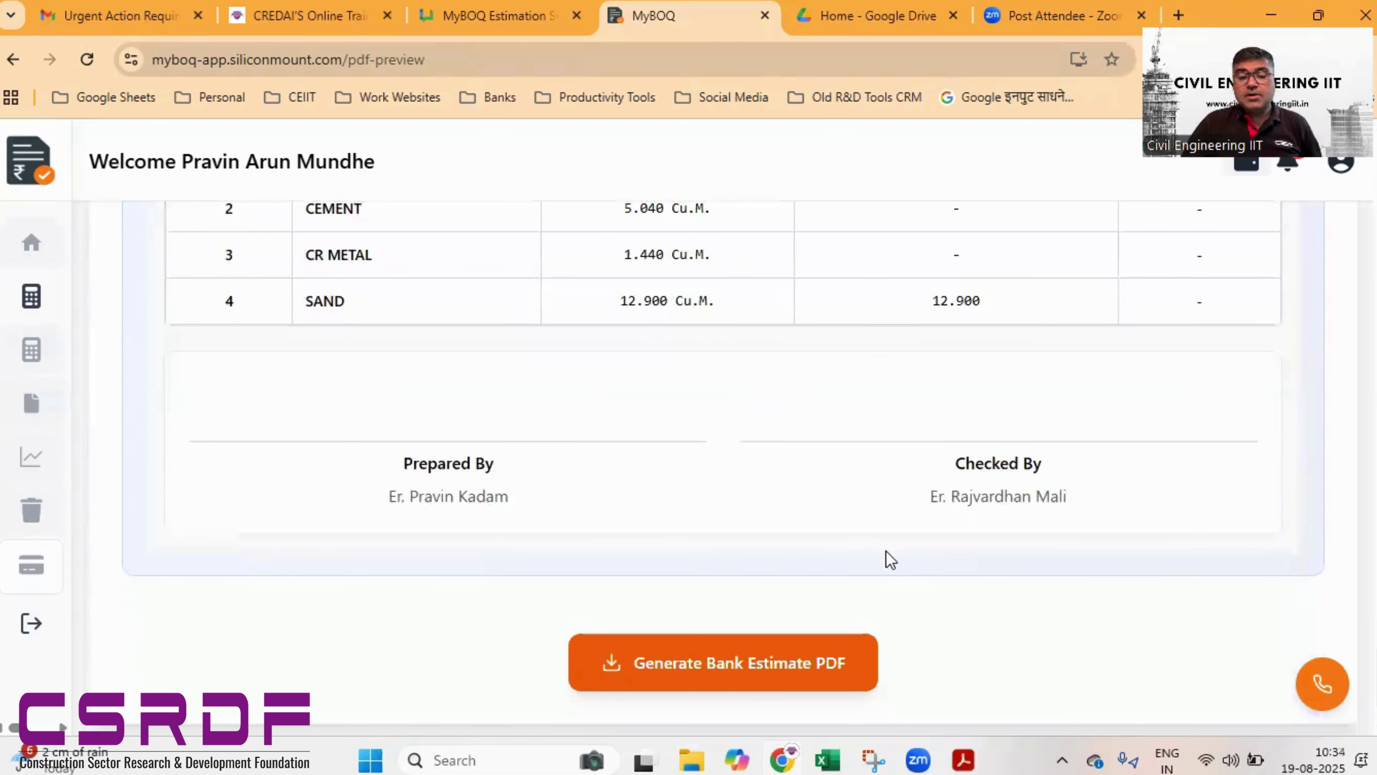
pyautogui.scroll(-2, 923, 497)
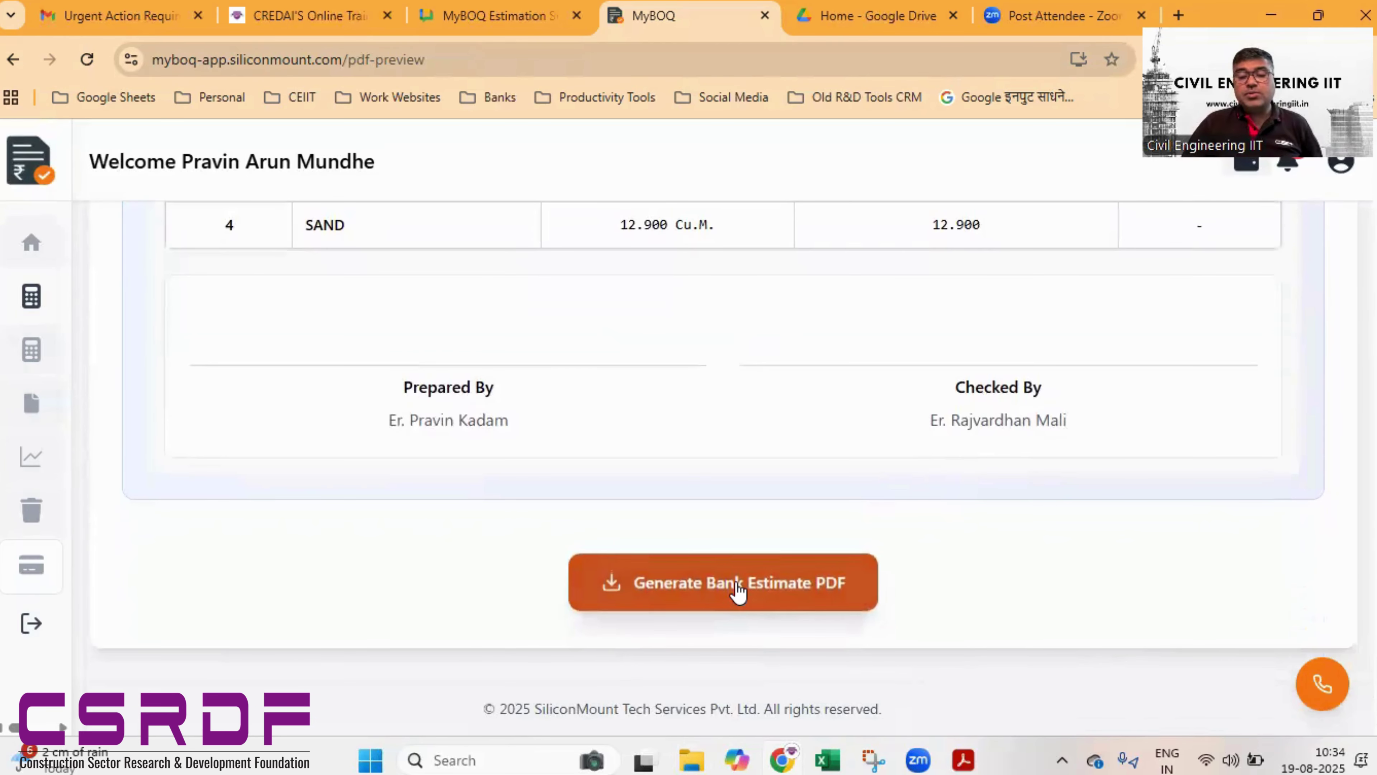
# - Generate and download the Bank Estimate PDF, confirming with Yes, Generate, then check Chrome's downloads
pyautogui.click(738, 589)
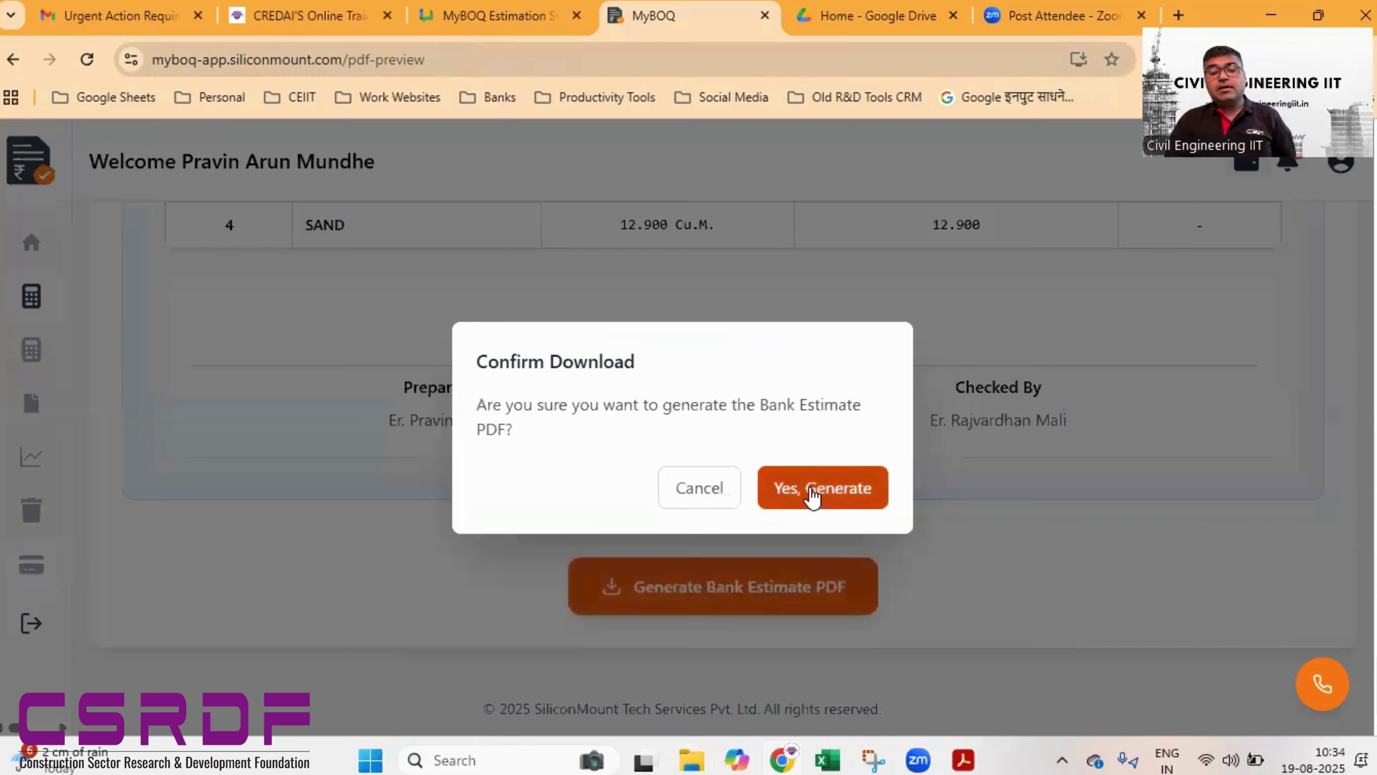
pyautogui.click(813, 491)
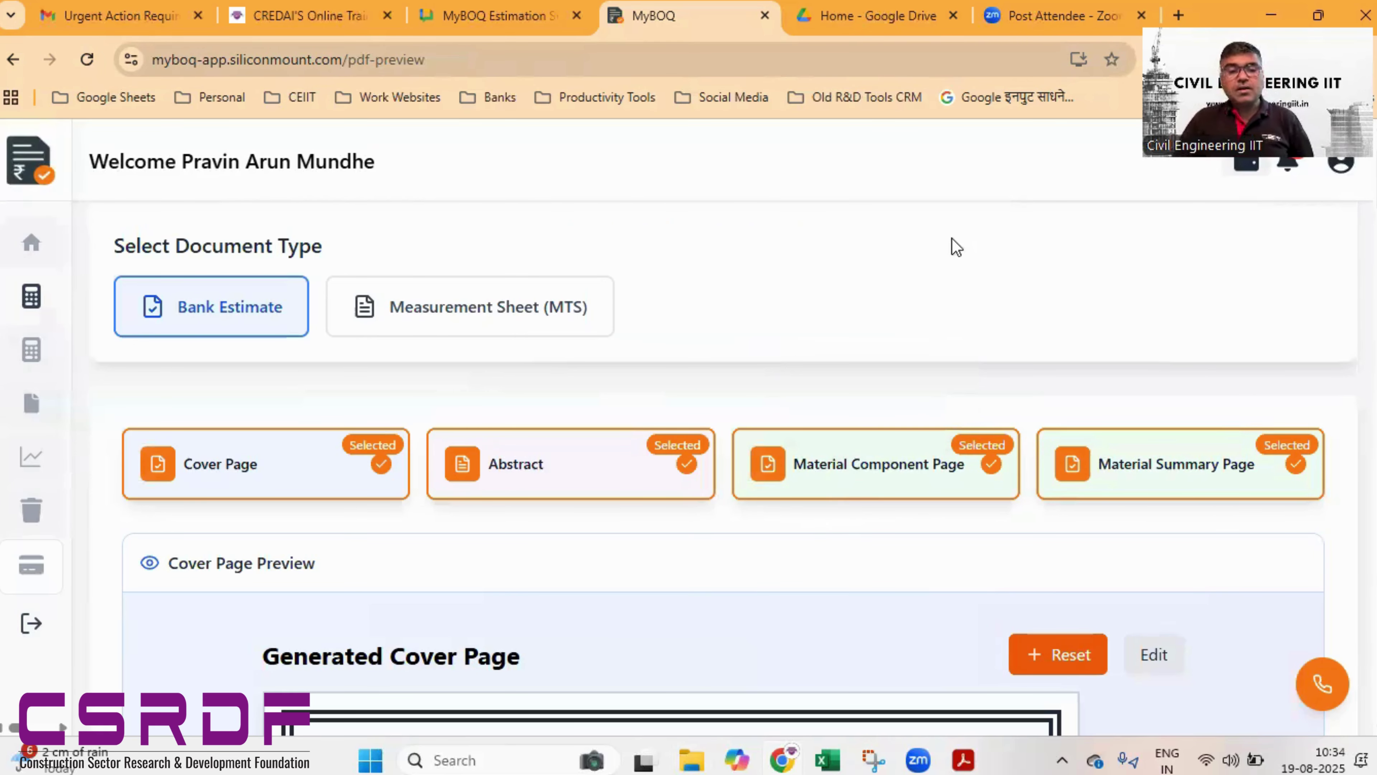
pyautogui.click(491, 322)
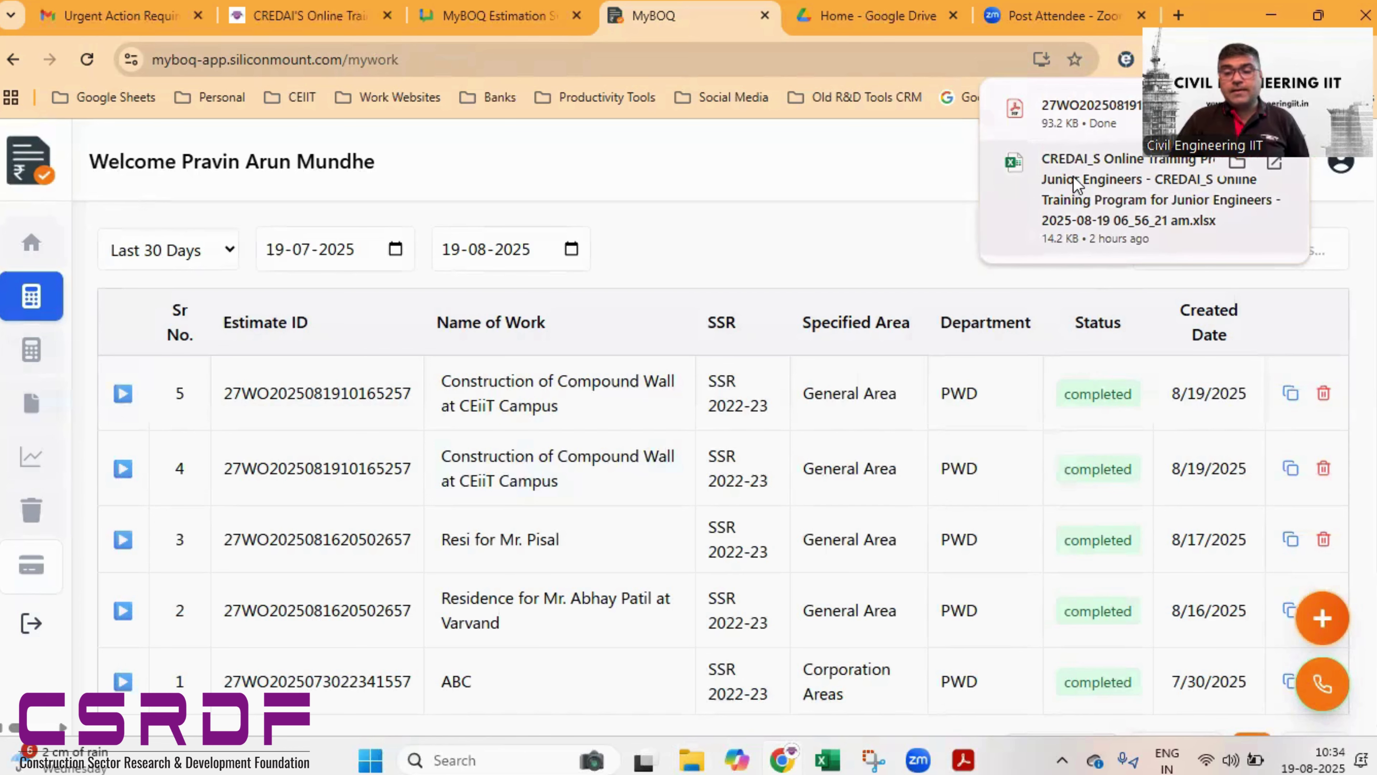
pyautogui.click(1067, 124)
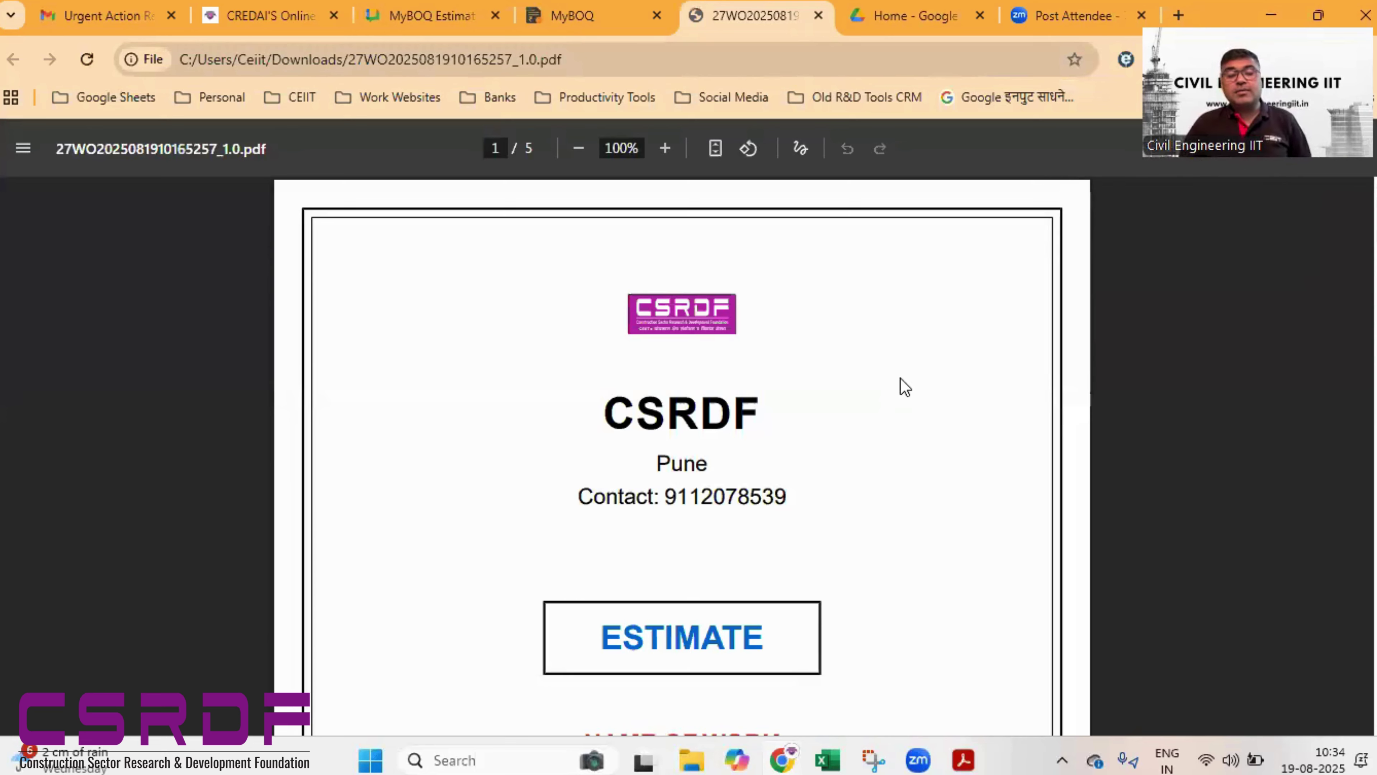
pyautogui.scroll(-10, 901, 378)
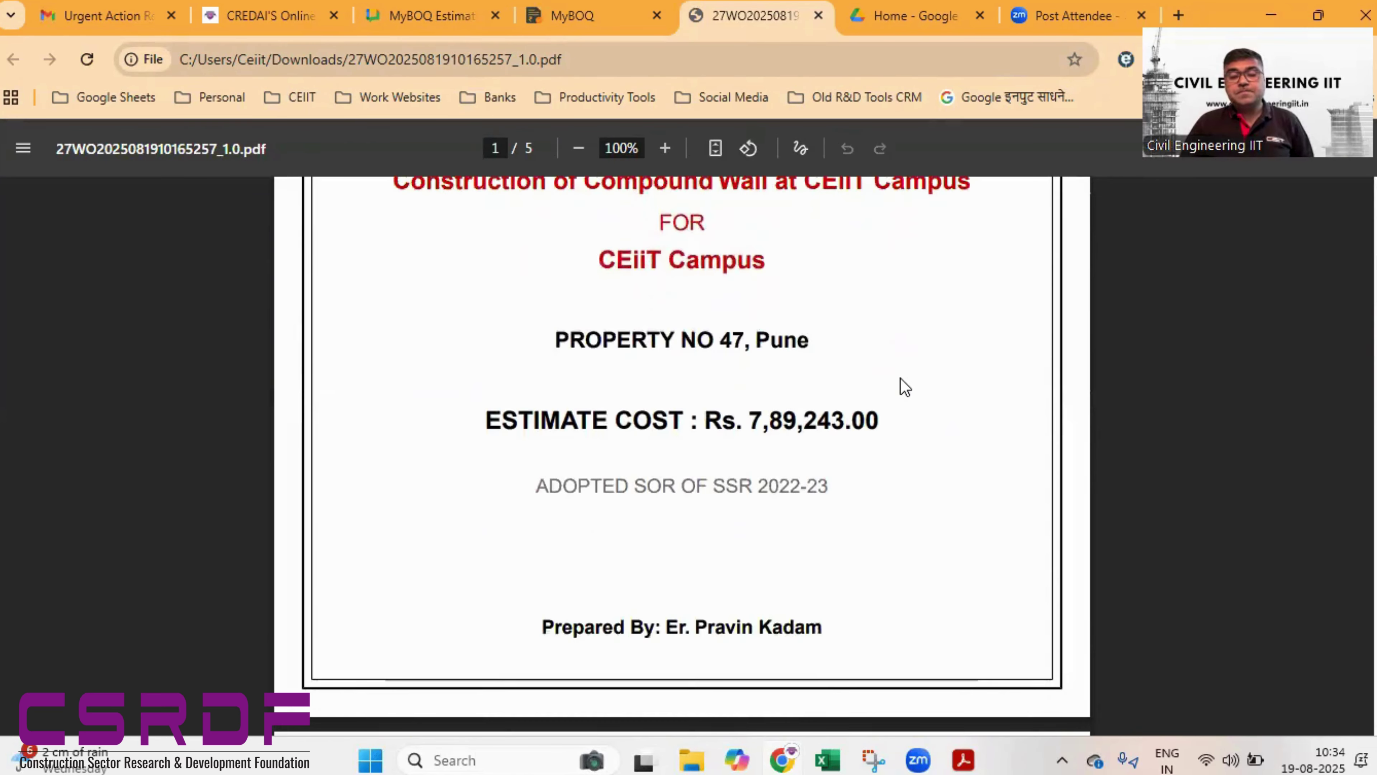
pyautogui.scroll(-10, 901, 379)
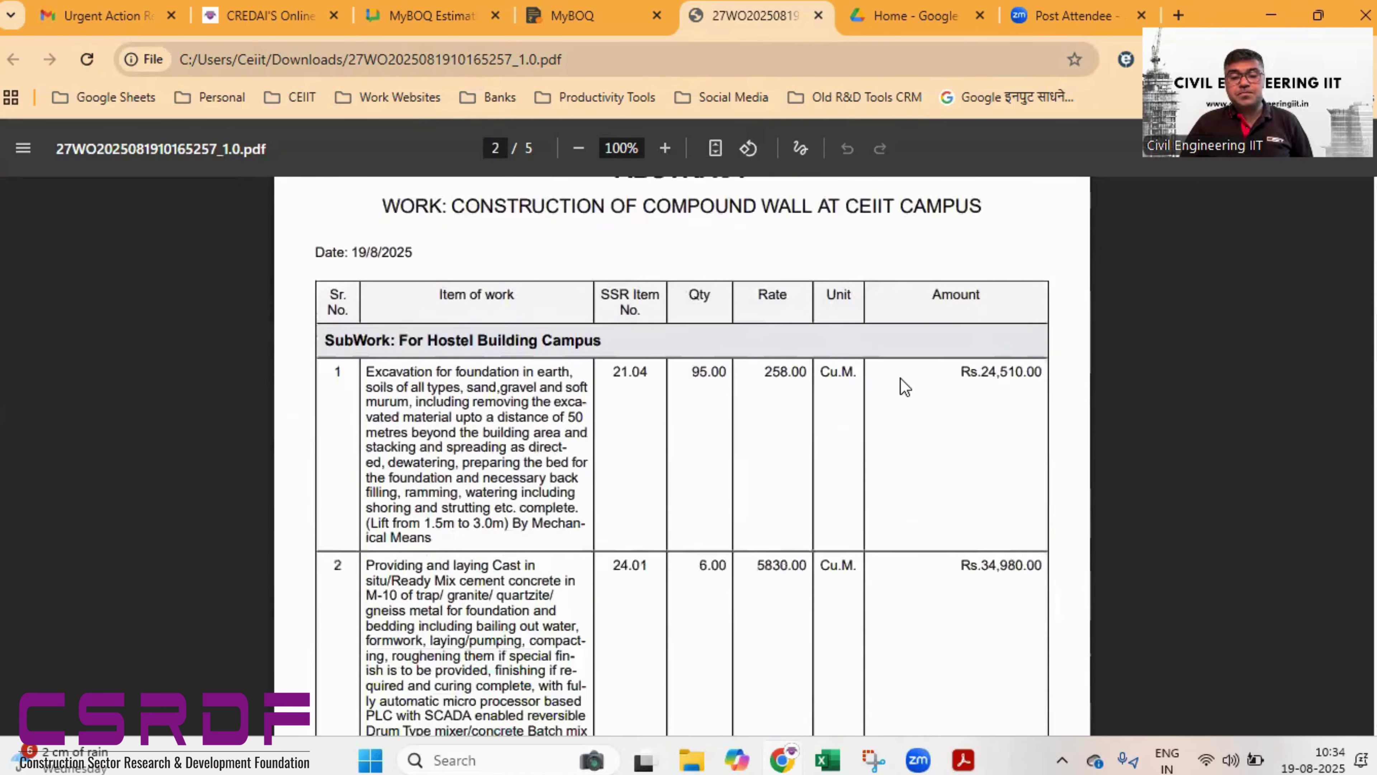
pyautogui.scroll(-10, 900, 378)
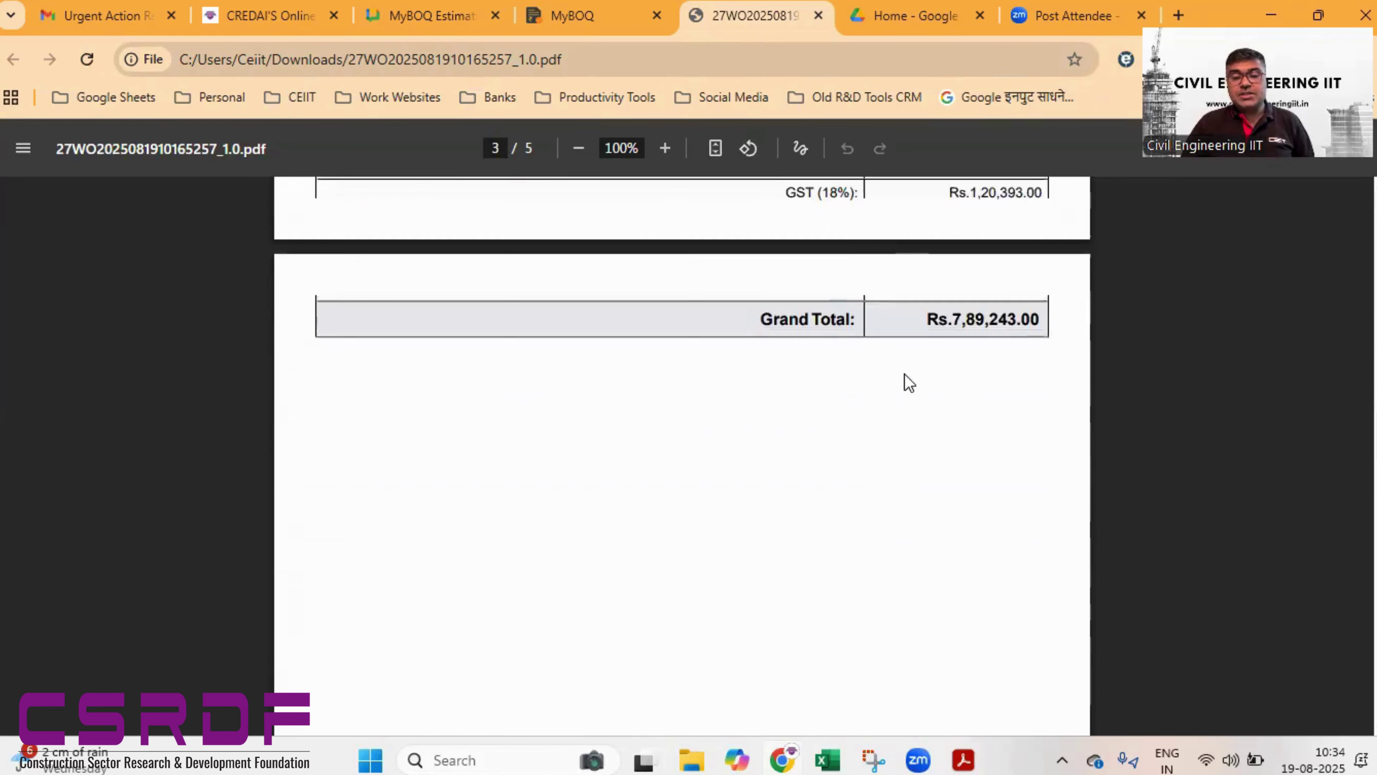
pyautogui.scroll(10, 904, 374)
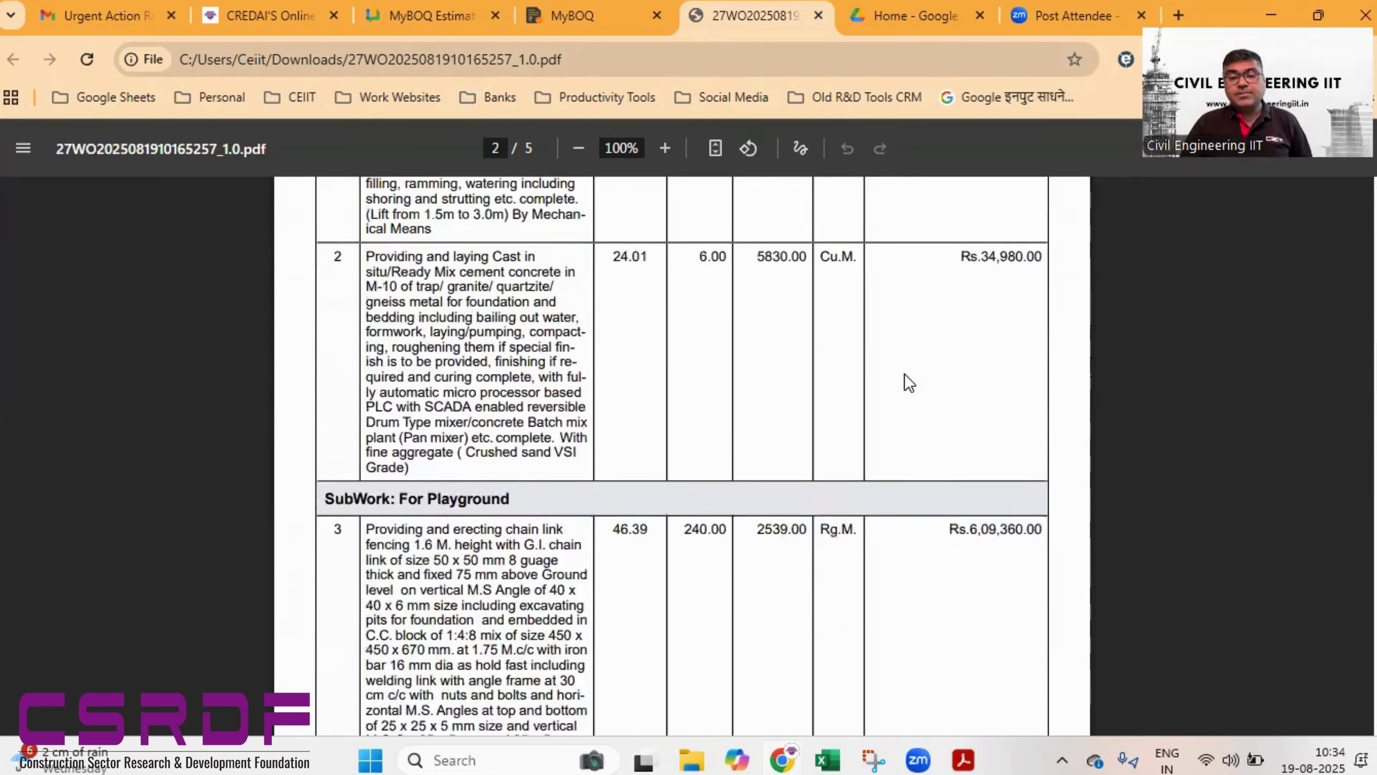
pyautogui.scroll(4, 904, 373)
pyautogui.scroll(-15, 904, 374)
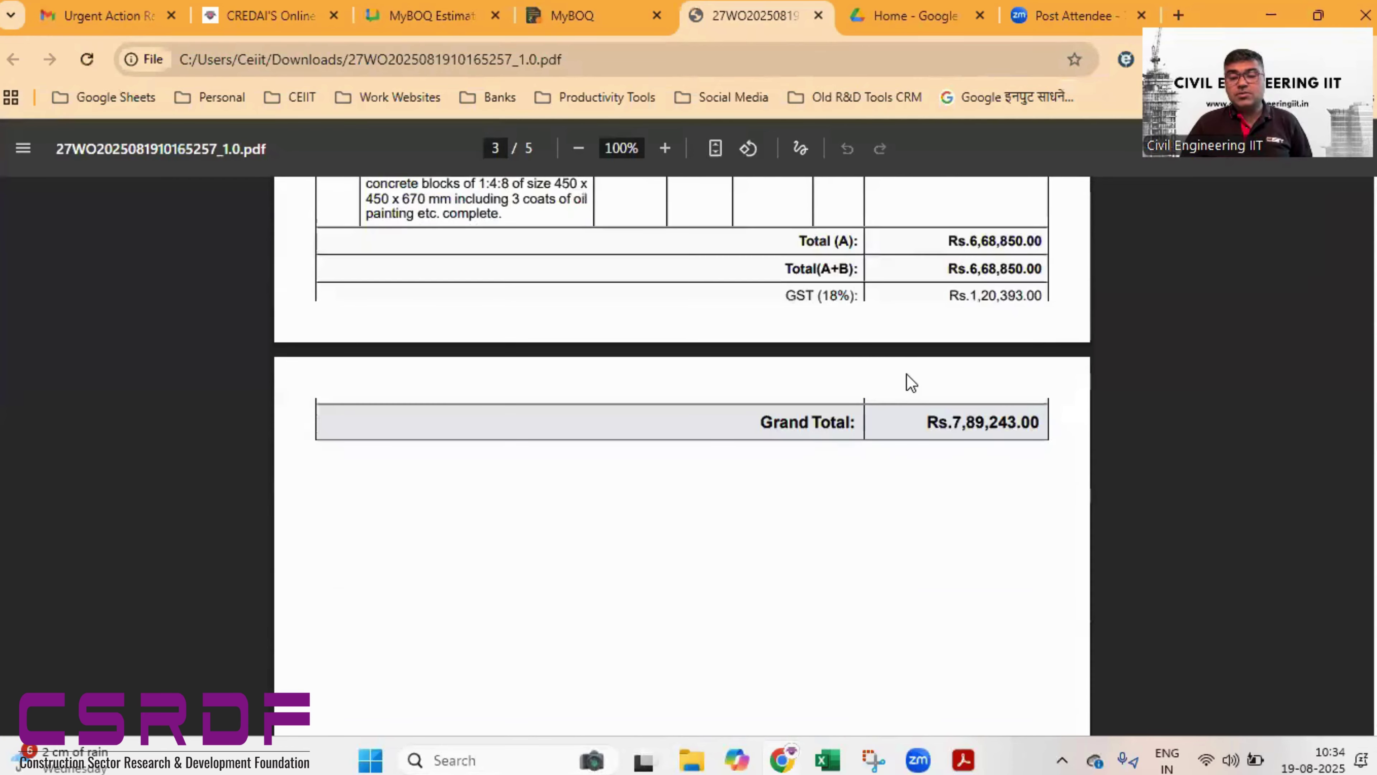
pyautogui.scroll(-12, 911, 383)
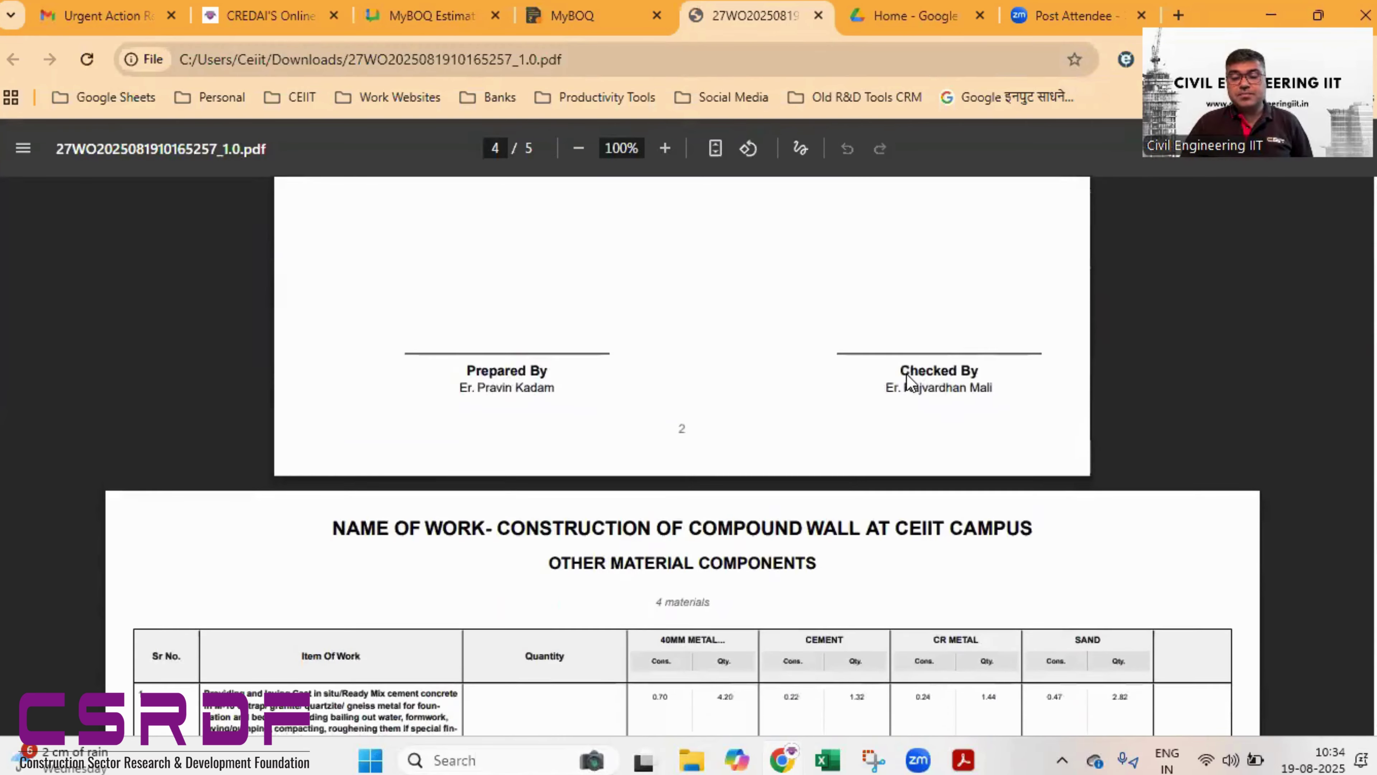
pyautogui.scroll(-2, 911, 384)
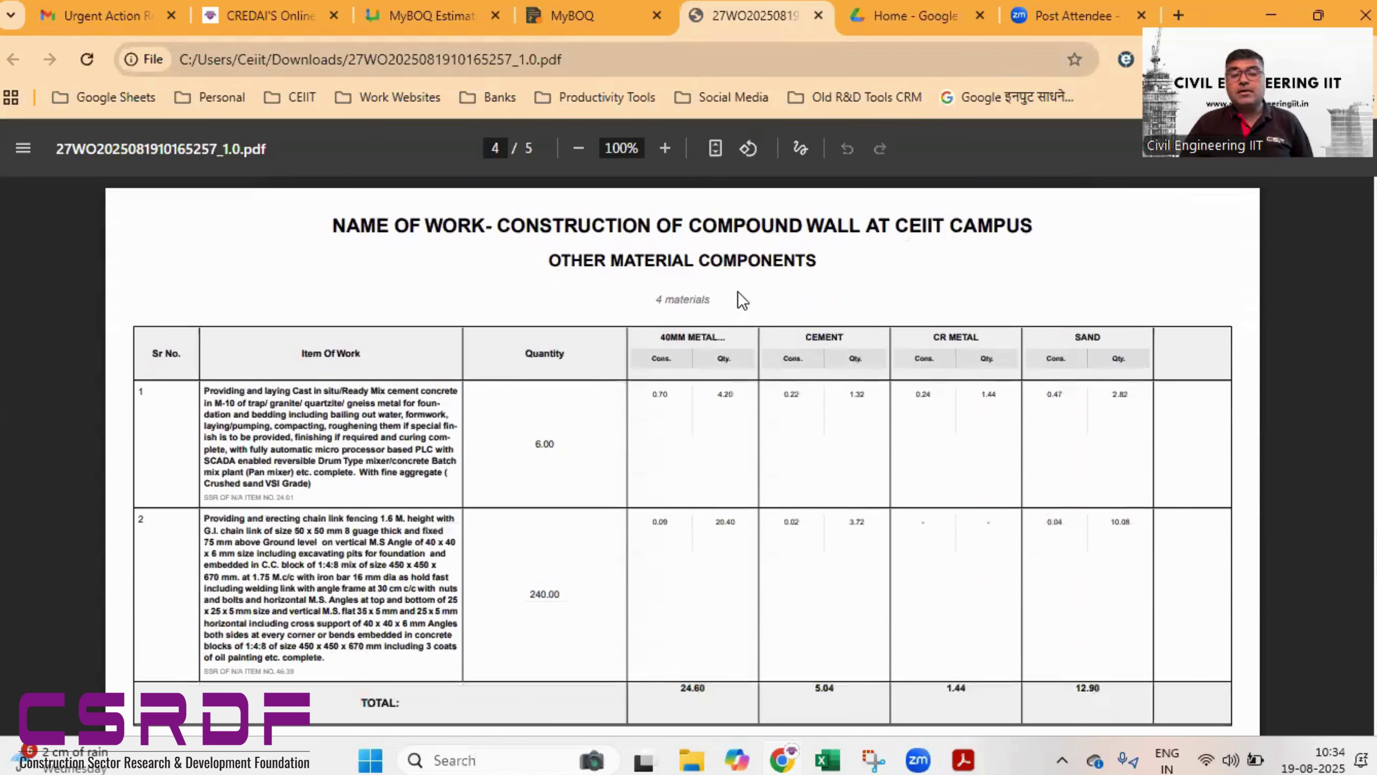
pyautogui.scroll(-1, 897, 400)
pyautogui.scroll(5, 892, 390)
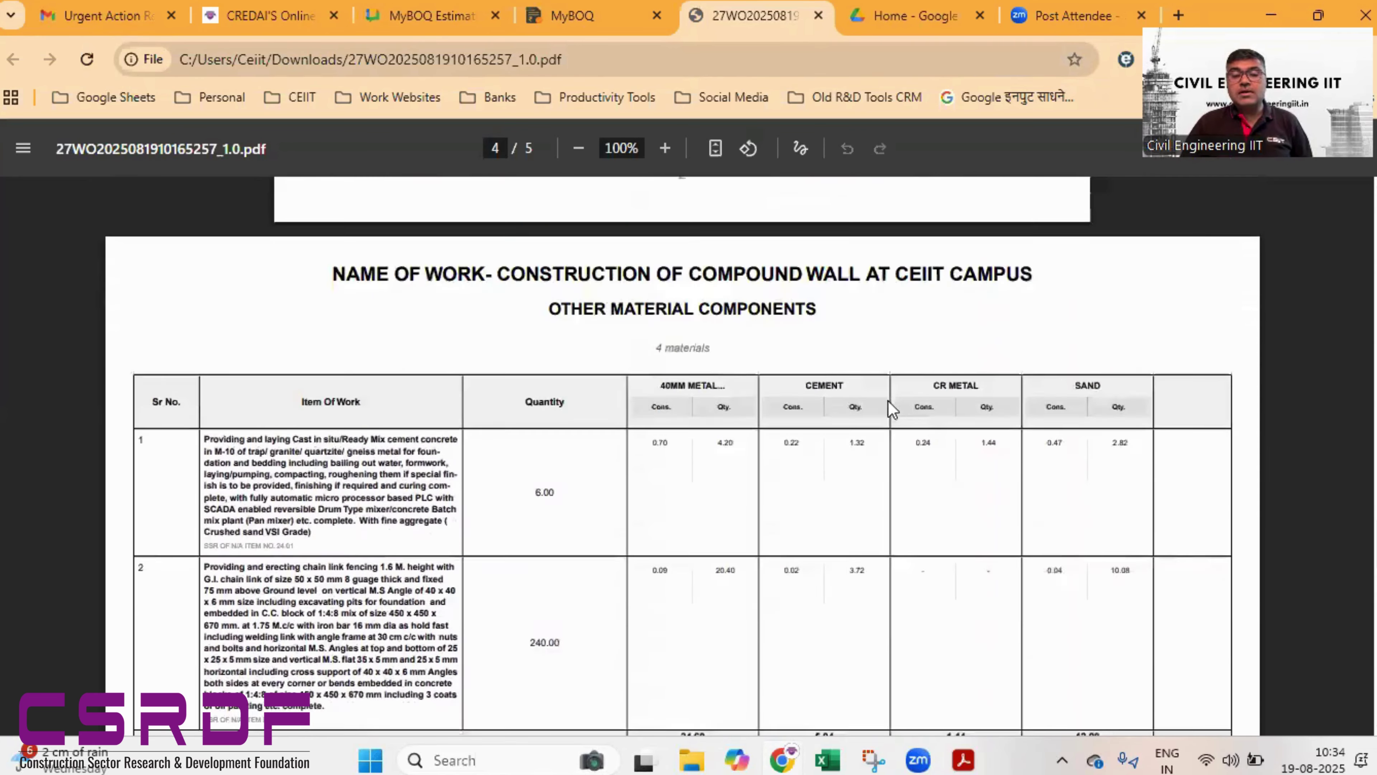
pyautogui.scroll(-2, 893, 475)
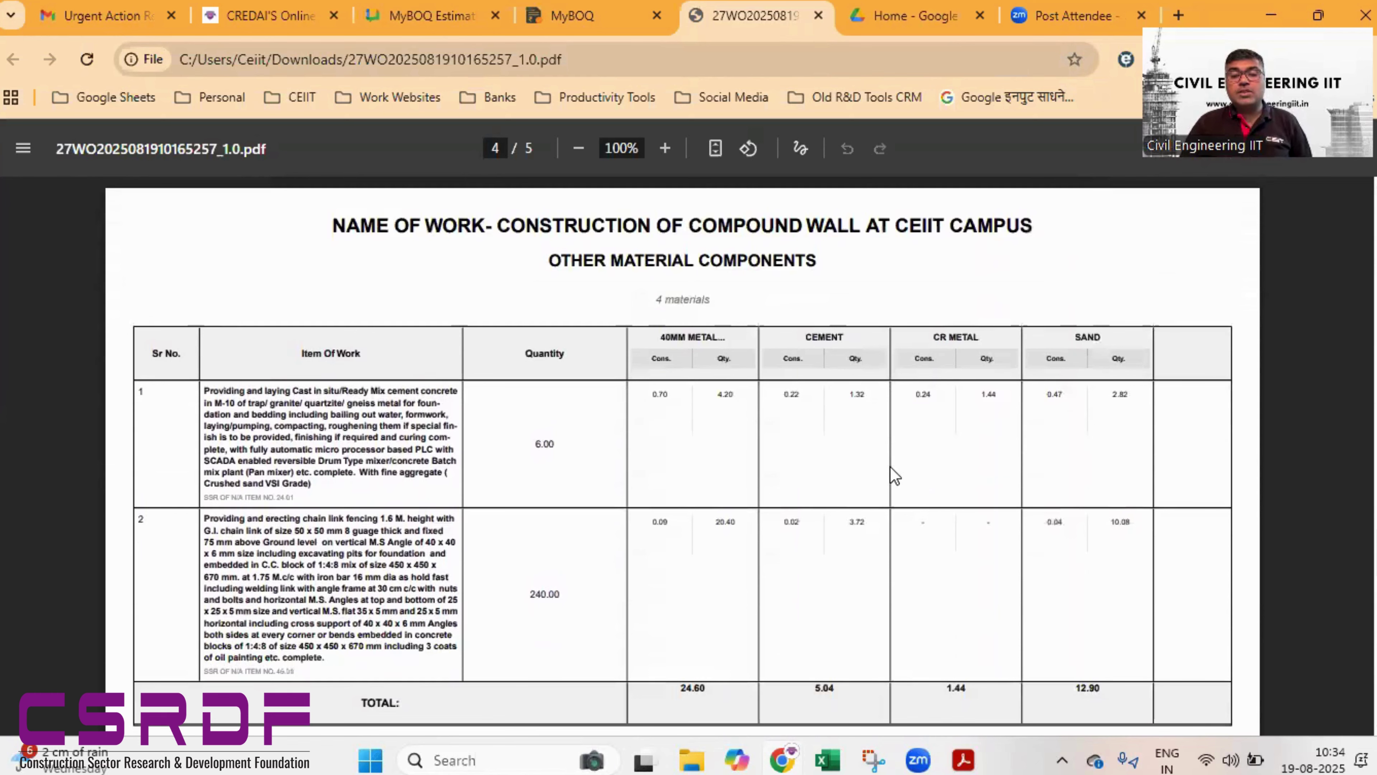
pyautogui.scroll(-2, 893, 483)
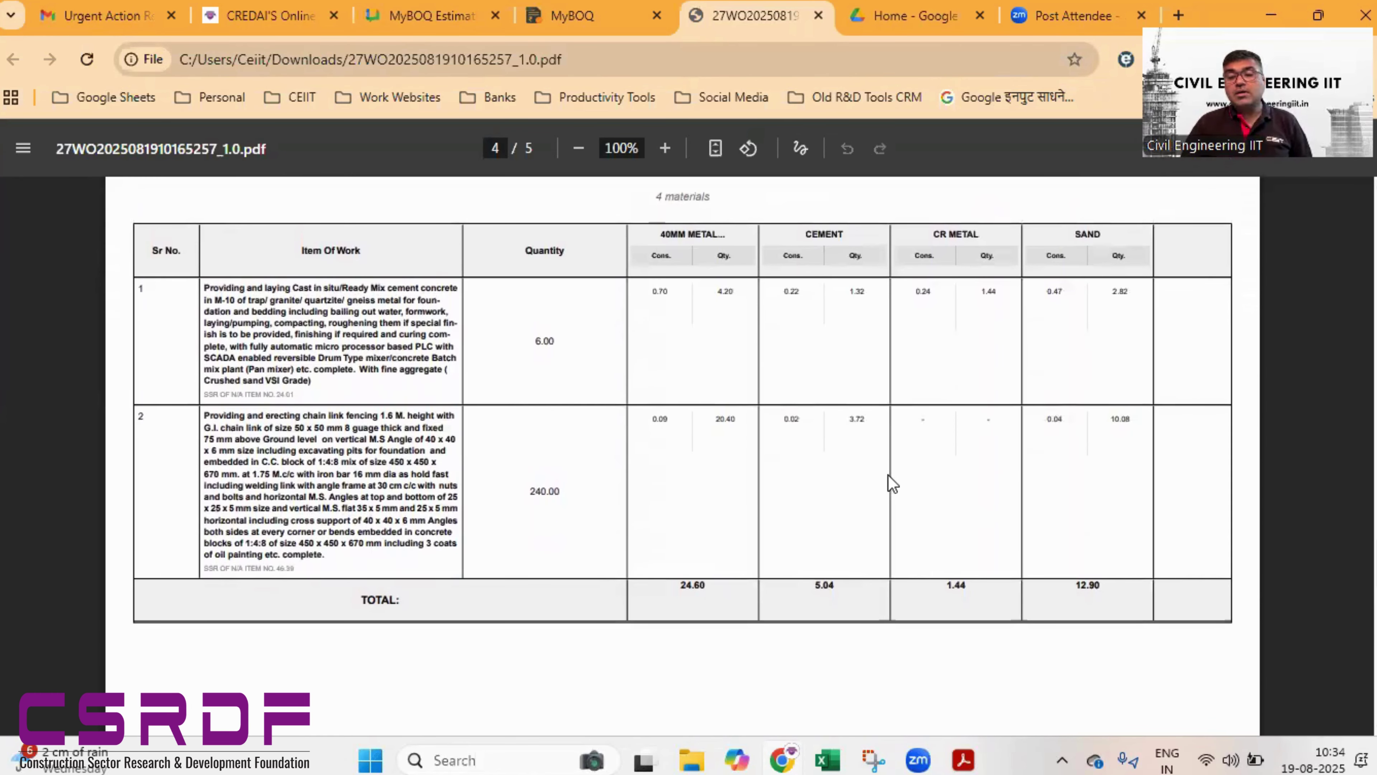
pyautogui.scroll(-18, 892, 483)
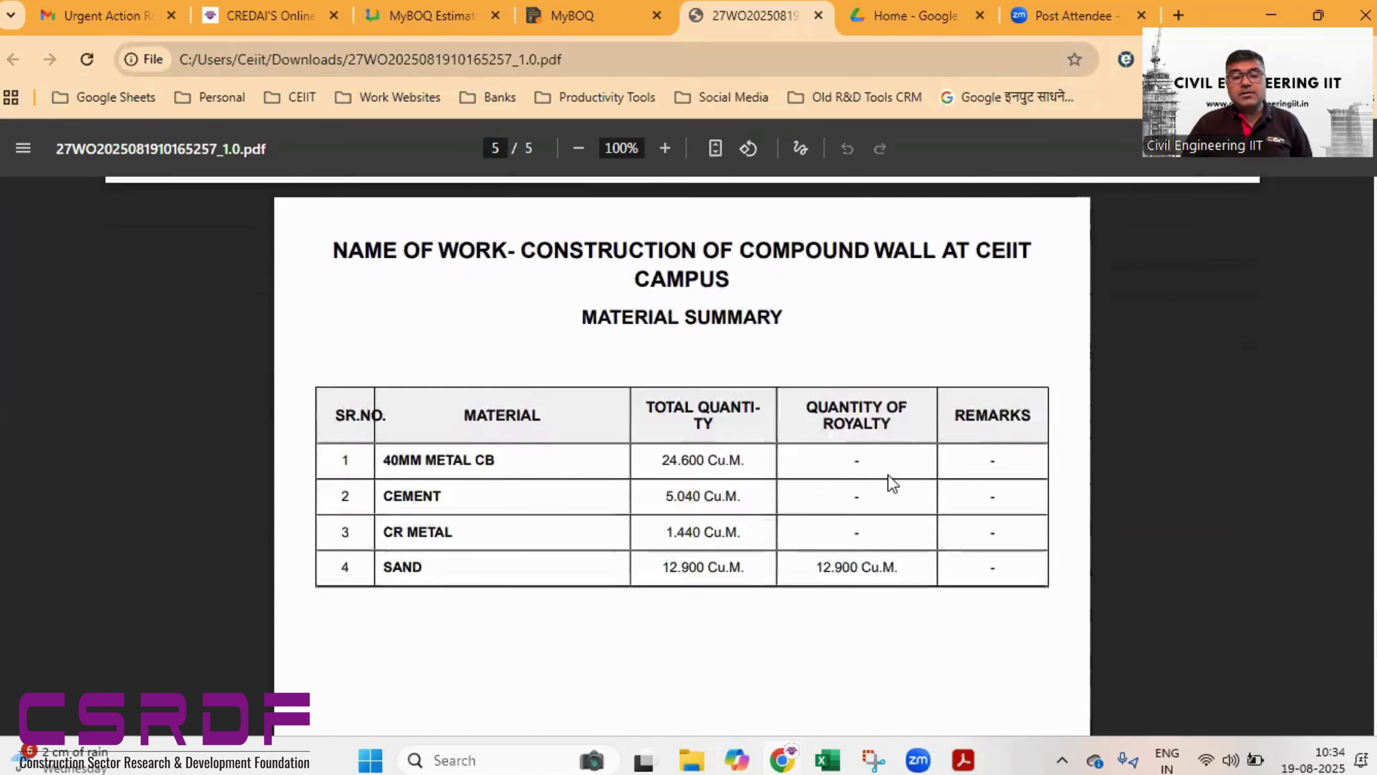
pyautogui.scroll(-9, 892, 483)
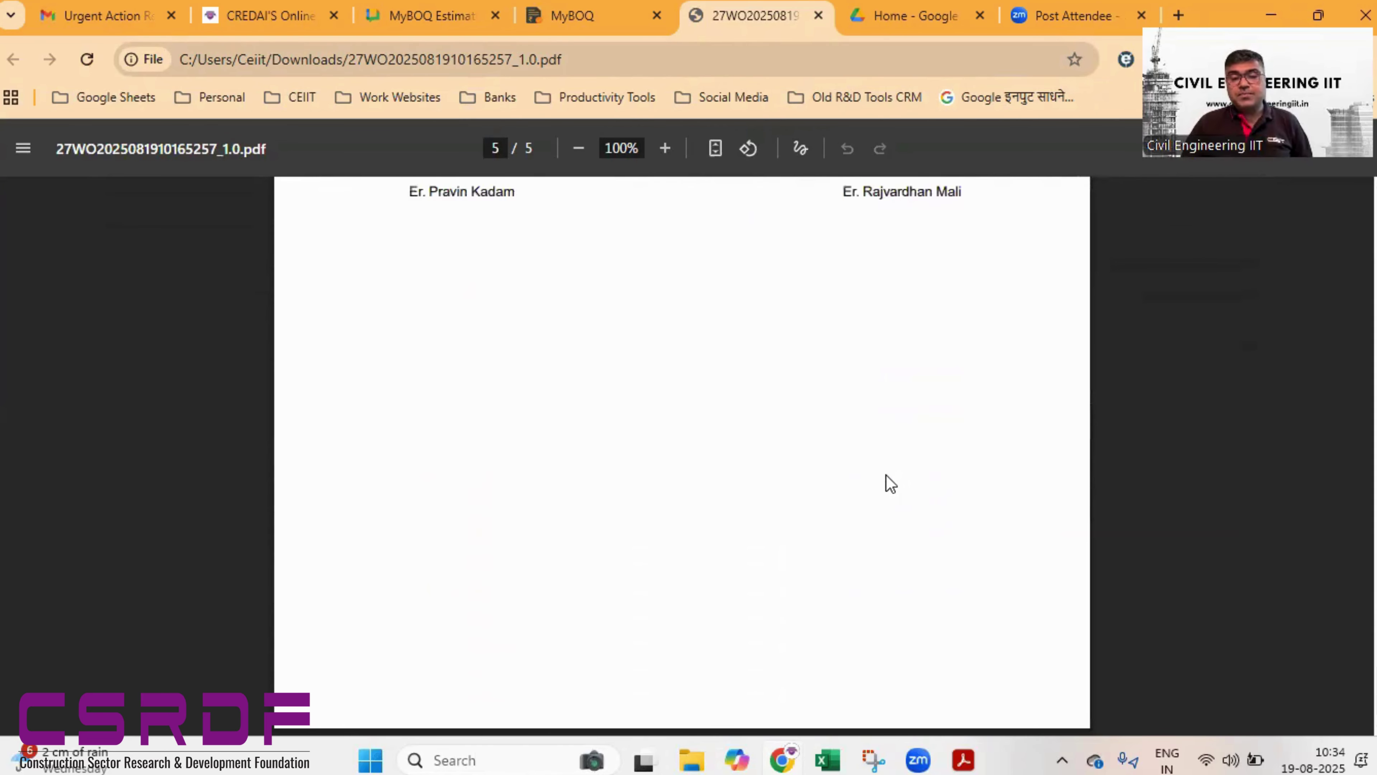